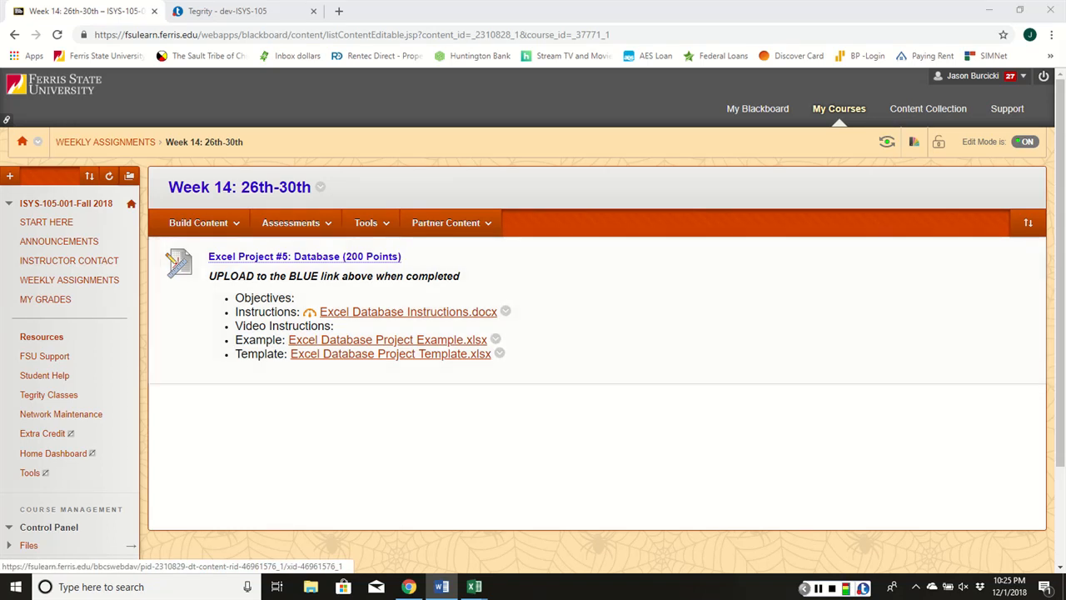
- Switch to the Excel Database Project Template workbook in Excel, maximized, and show its Jobs sheet
mouse_move(474, 586)
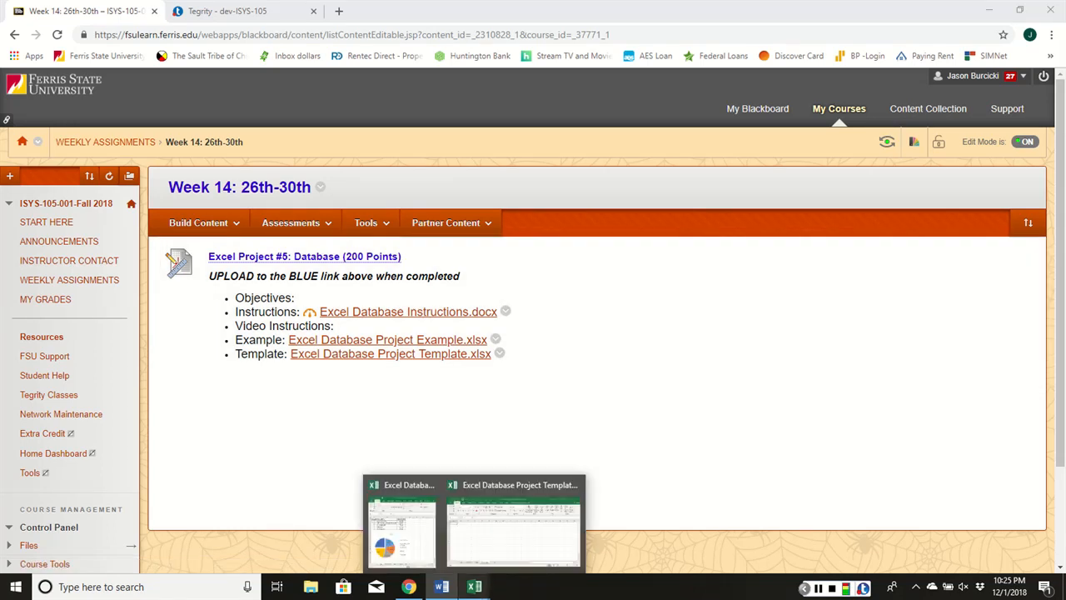
click(513, 524)
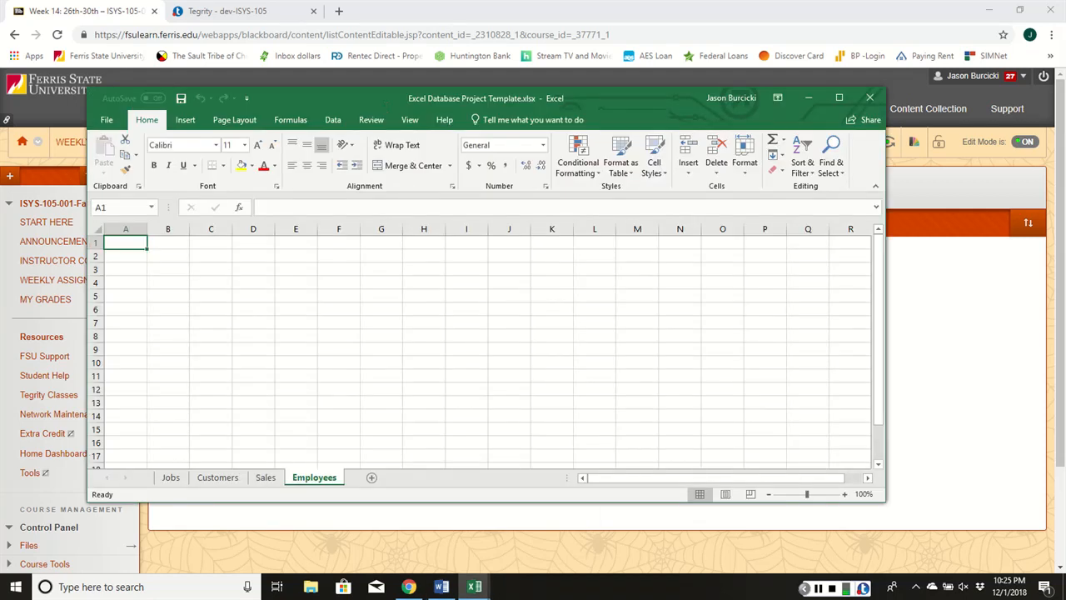
drag(683, 98, 633, 0)
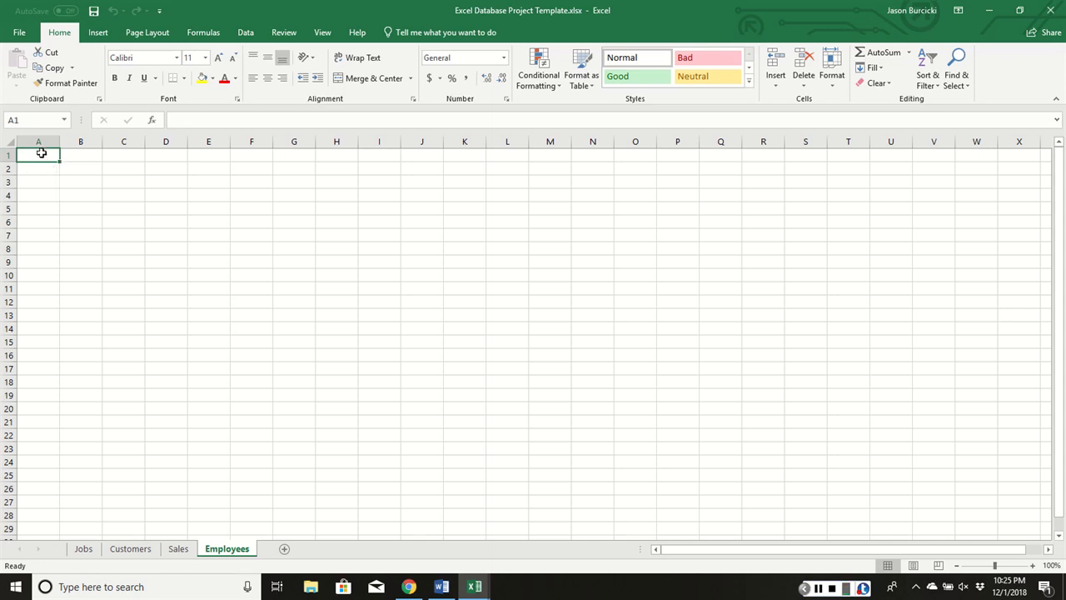
click(83, 548)
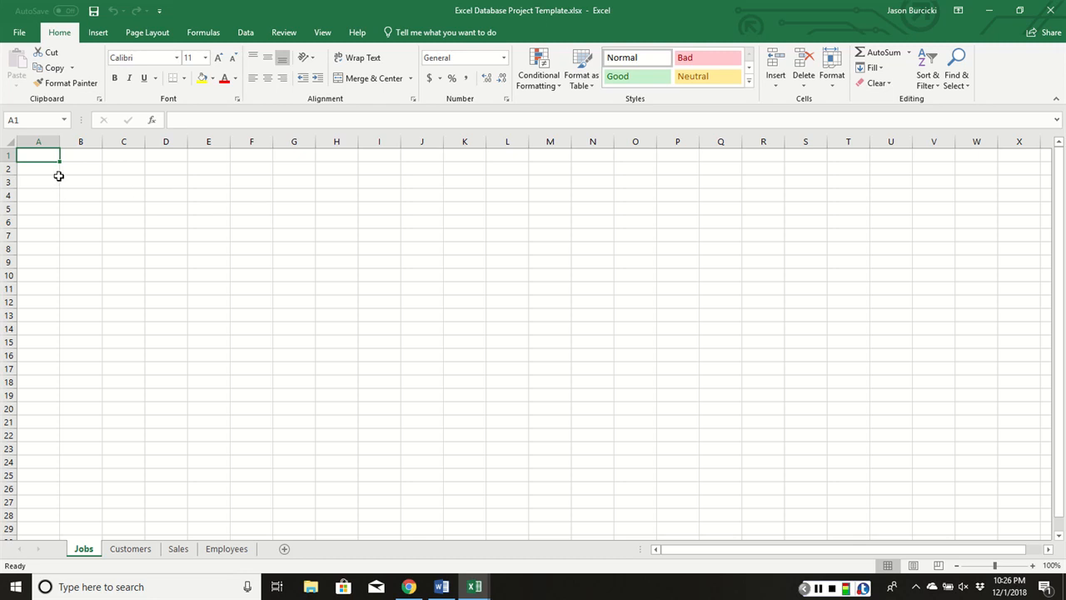
- Enter the column headings Job Code in A1 and Description in B1 of the Jobs sheet
text(Job Code)
key(Tab)
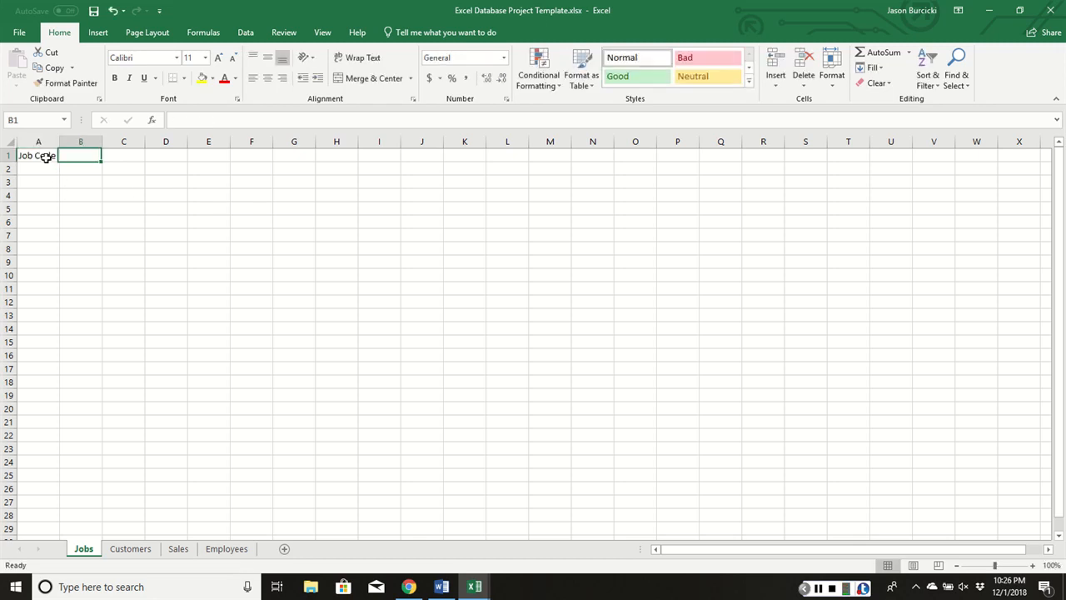
text(Descriptiio)
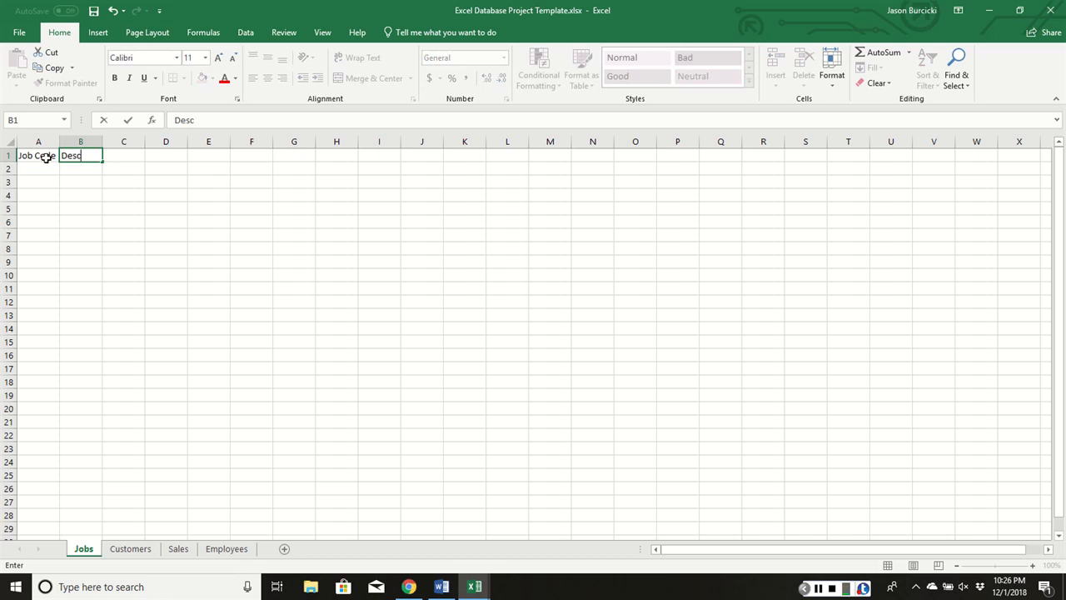
key(BackSpace)
key(BackSpace)
text(on)
key(Tab)
- Enter the heading Rate ($/hr) in cell C1
text(Ra)
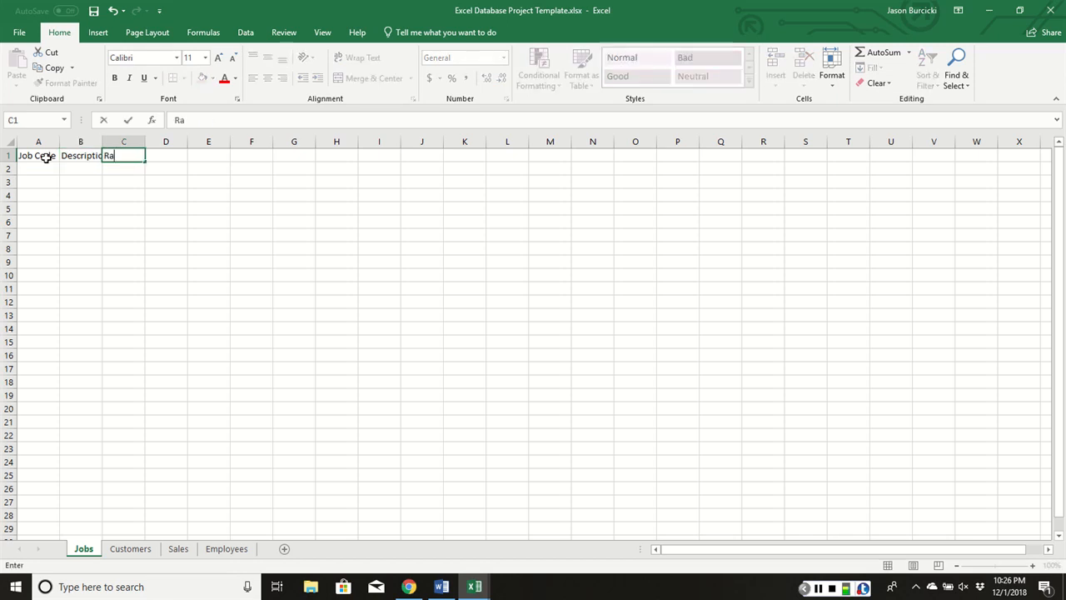
text(te 9$/hr))
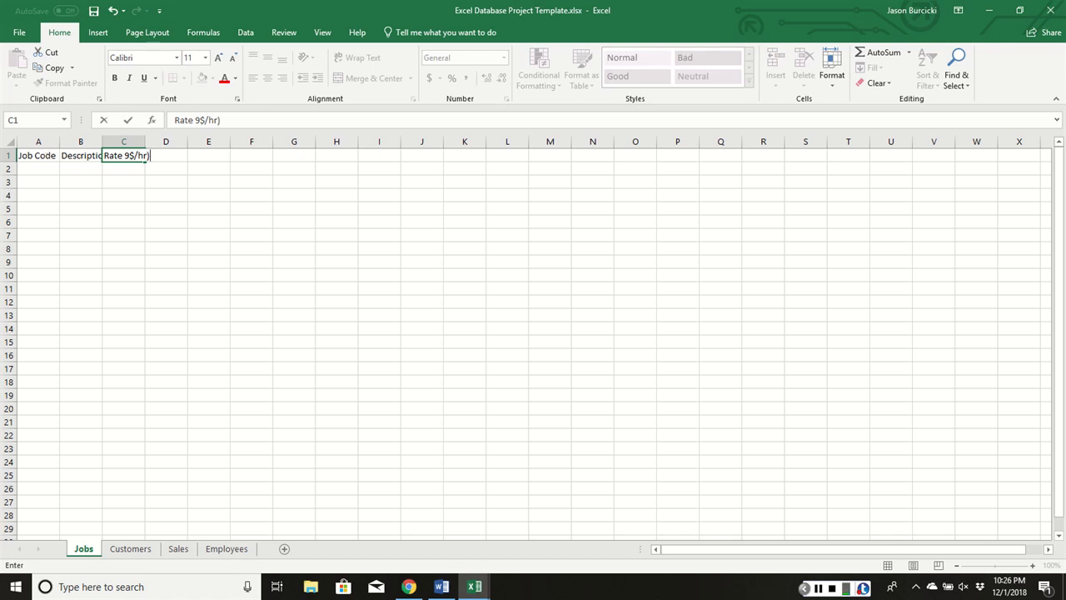
click(199, 120)
key(BackSpace)
text(()
click(187, 190)
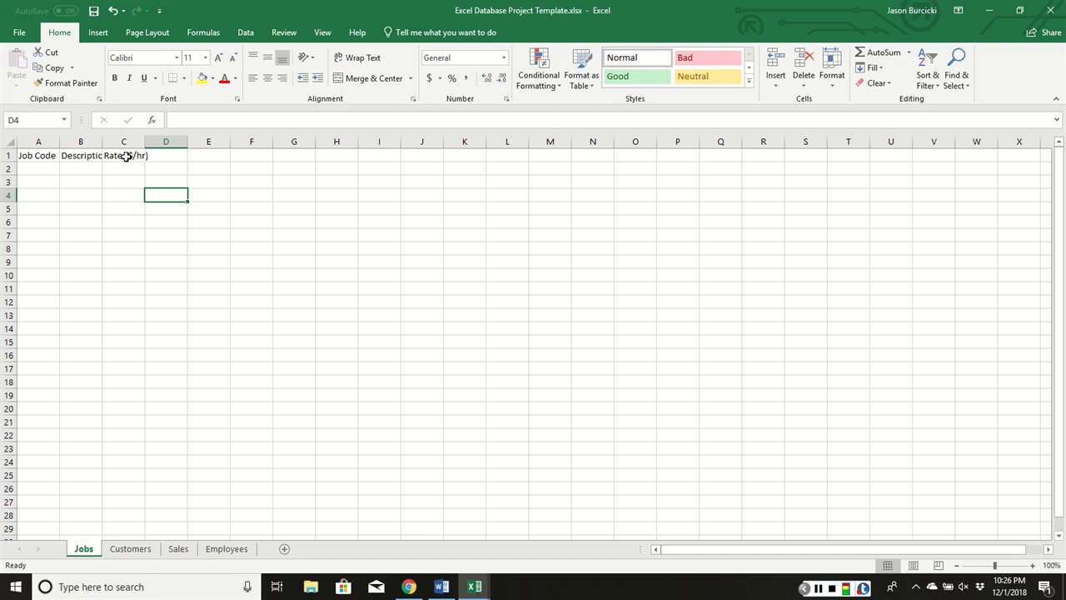
click(40, 167)
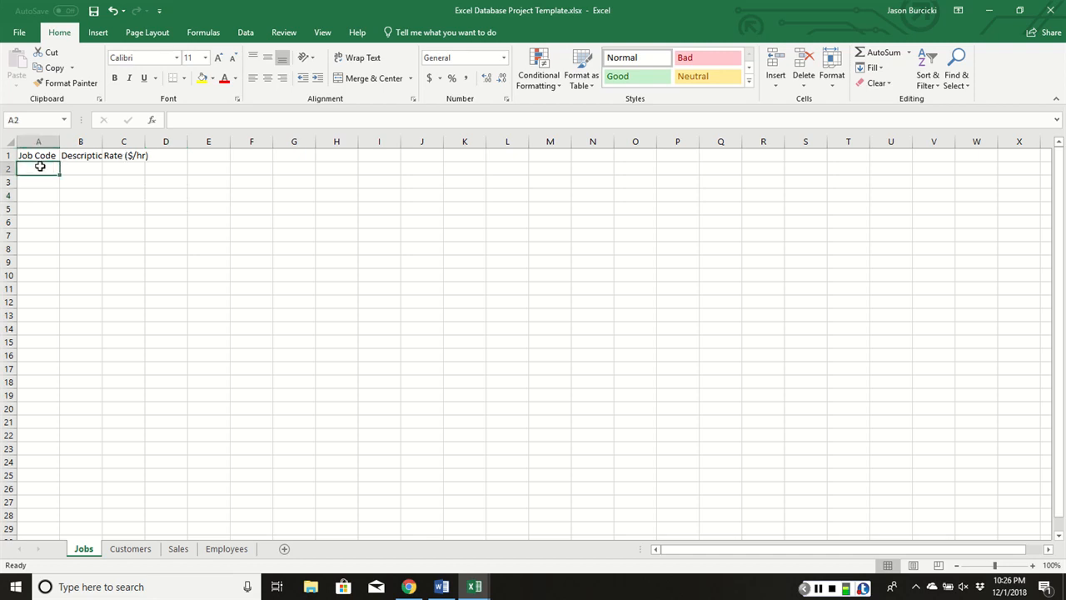
key(Right)
key(Right)
key(Down)
key(Down)
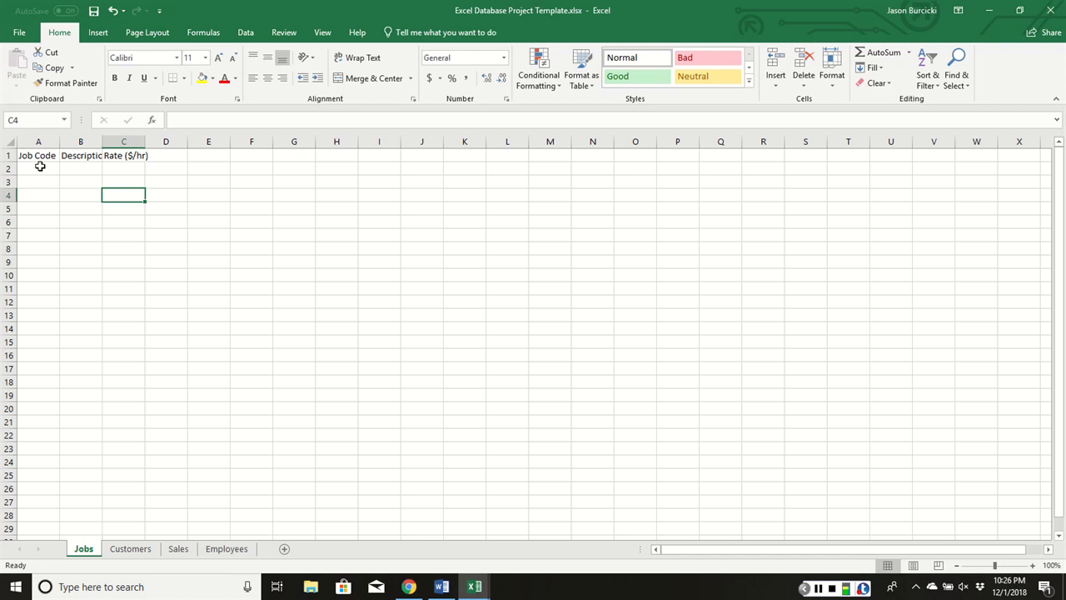
key(Left)
key(Left)
key(Up)
key(Up)
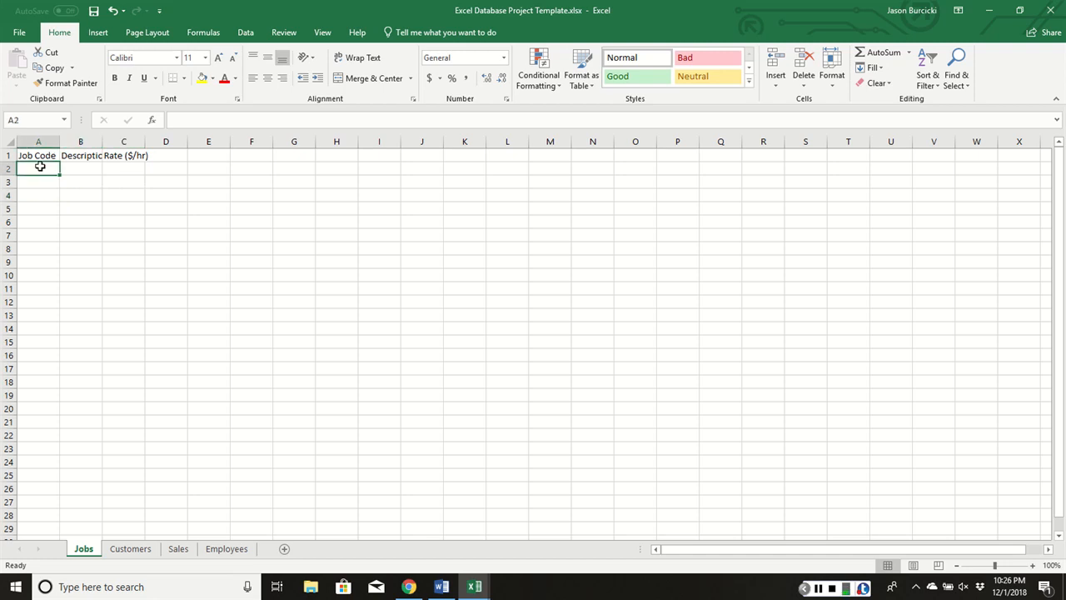
- Fill the Job Code column with the numbers 1 through 5 in cells A2 to A6
text(1)
key(Return)
text(2)
key(Return)
text(3)
key(Return)
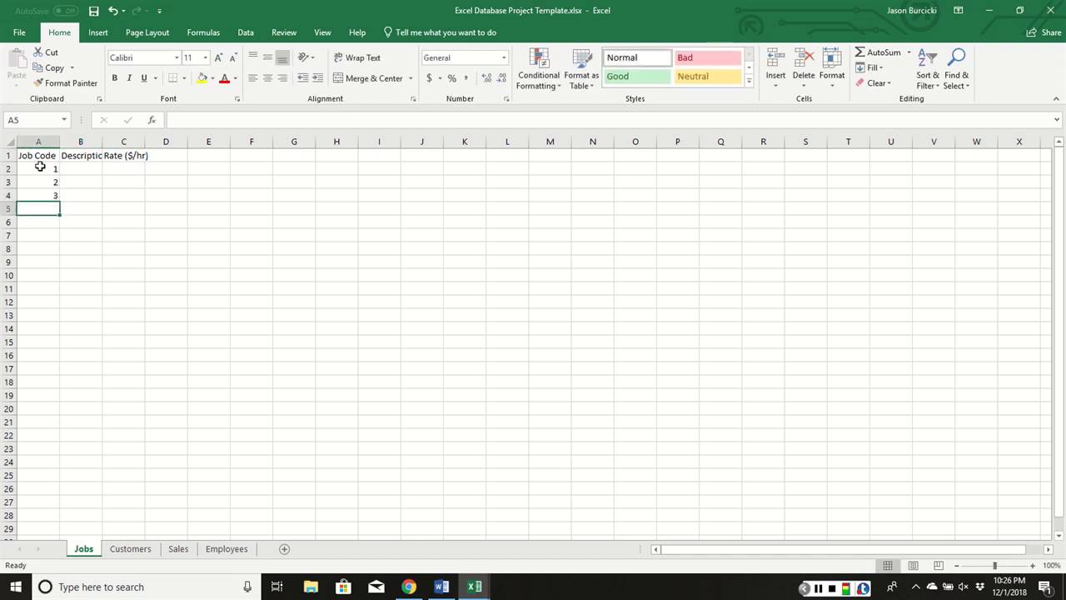
text(4)
key(Return)
text(5)
key(Return)
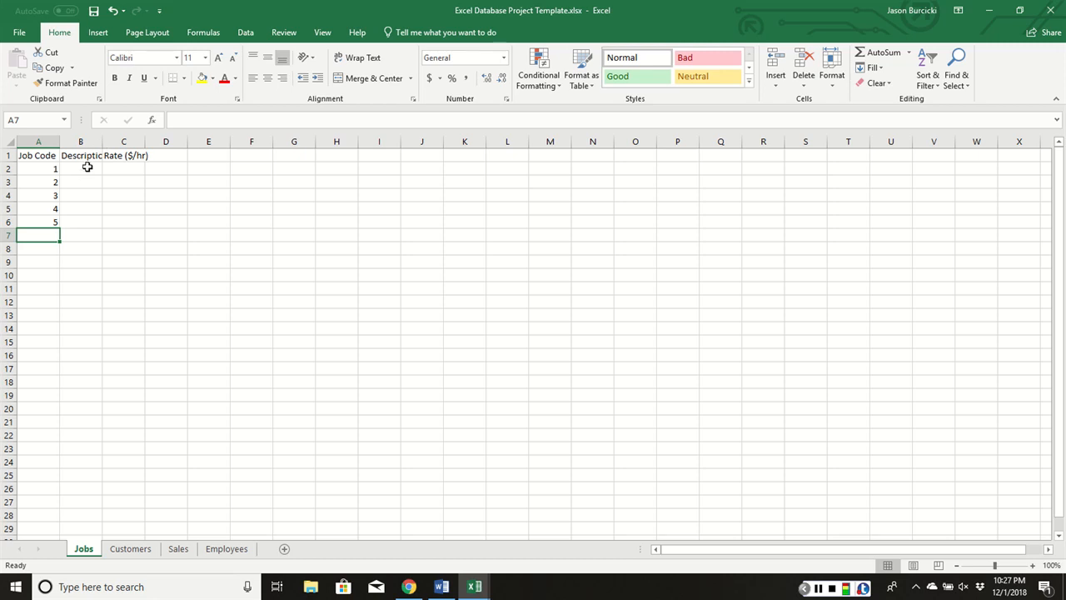
- Autofit the widths of the Description and Rate ($/hr) columns to their contents
click(116, 168)
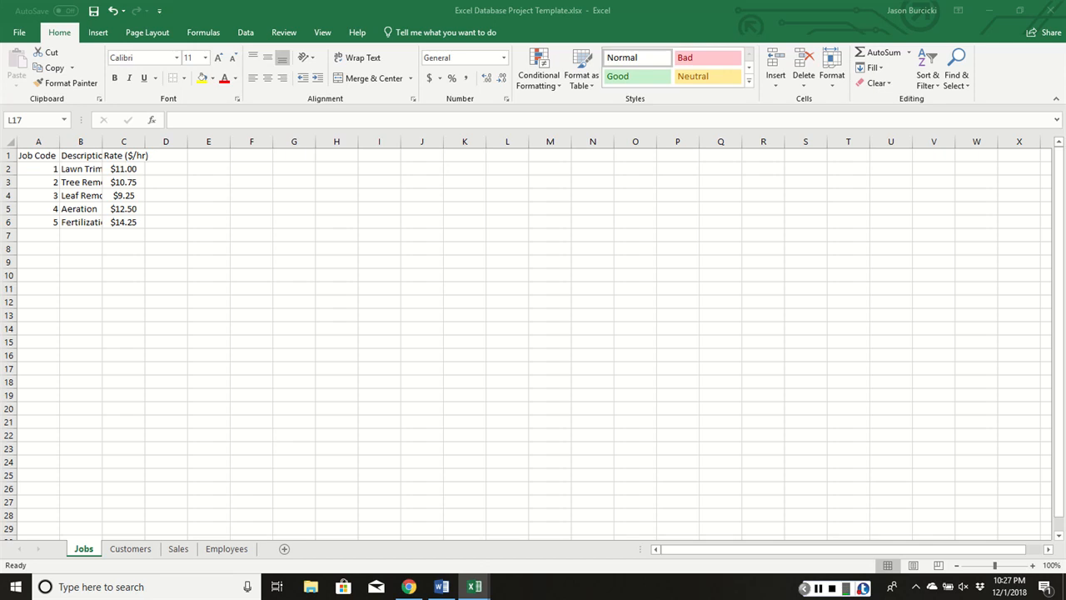
click(96, 142)
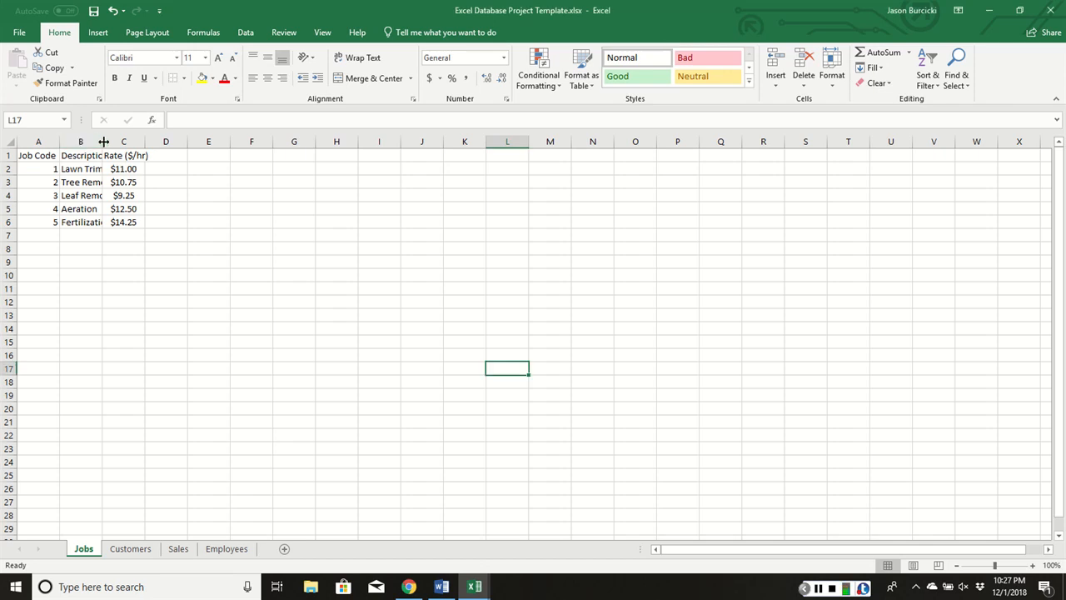
double_click(103, 142)
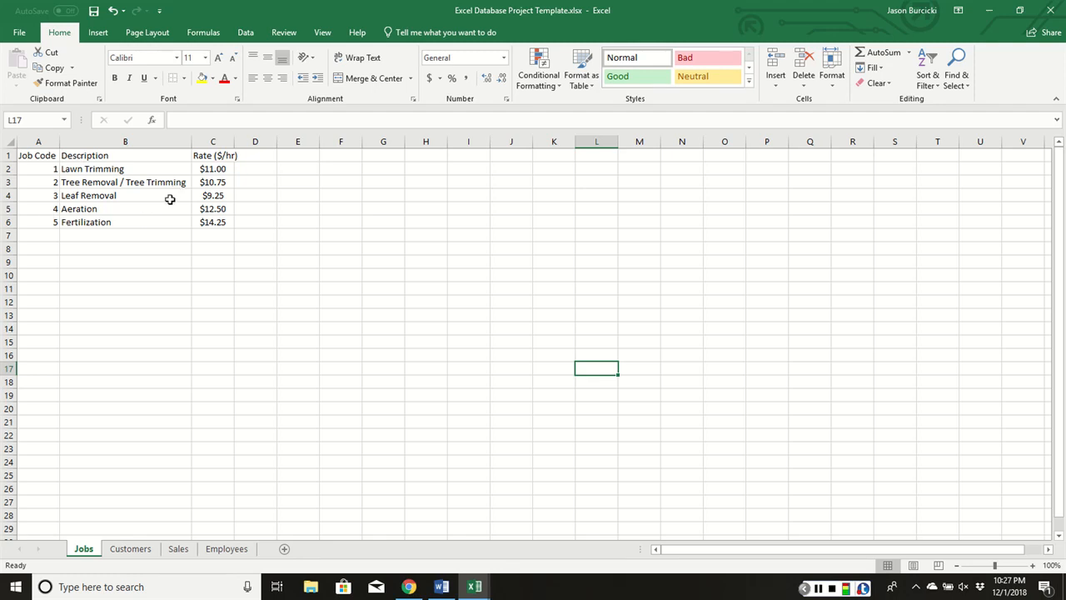
double_click(234, 142)
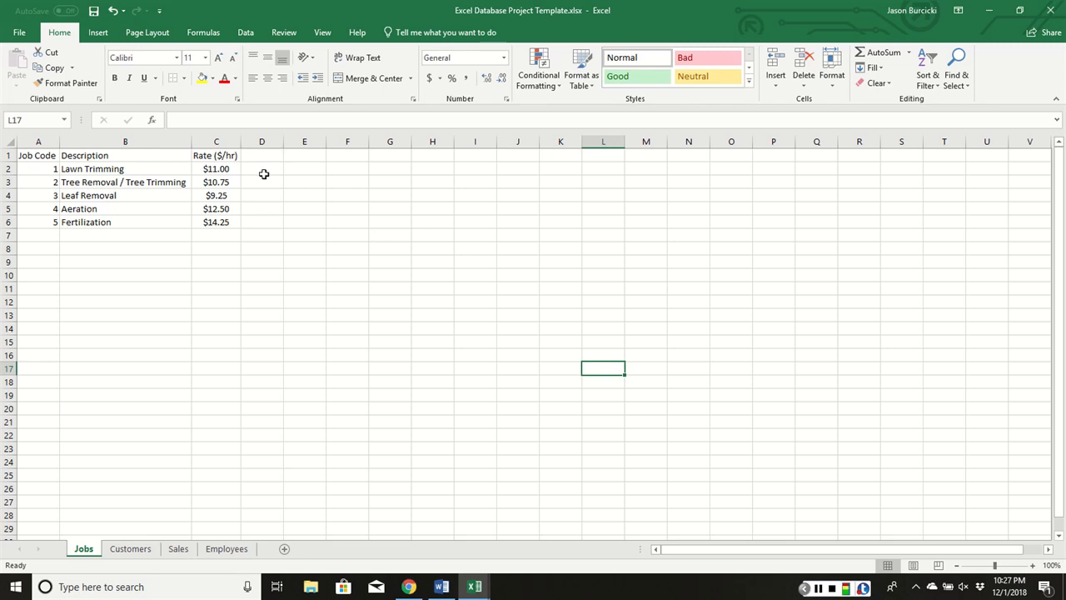
- Apply All Borders to the jobs table in A1:C6
click(39, 157)
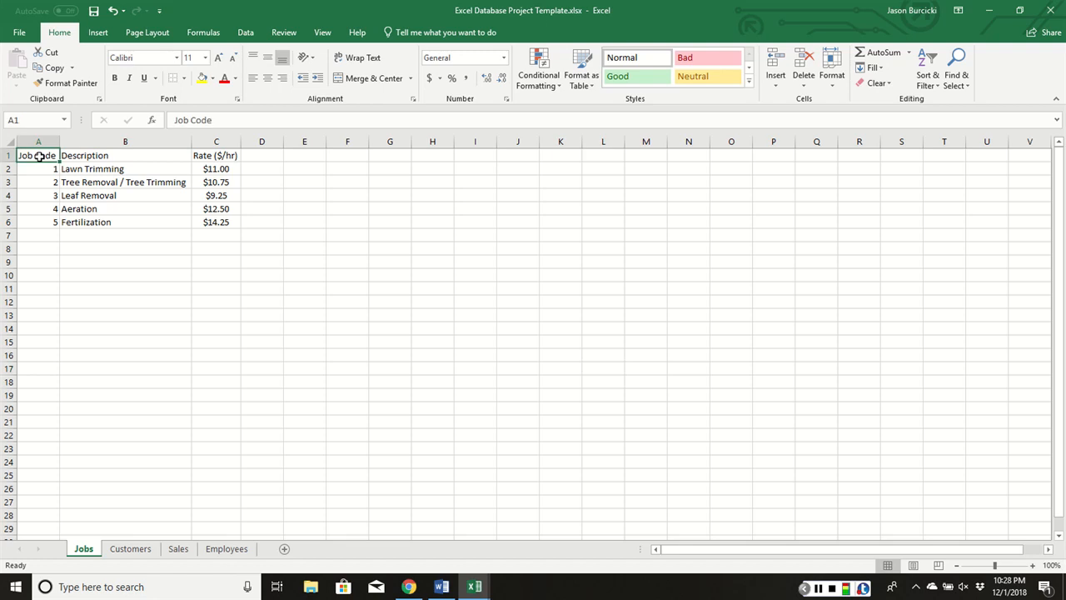
drag(39, 157, 216, 220)
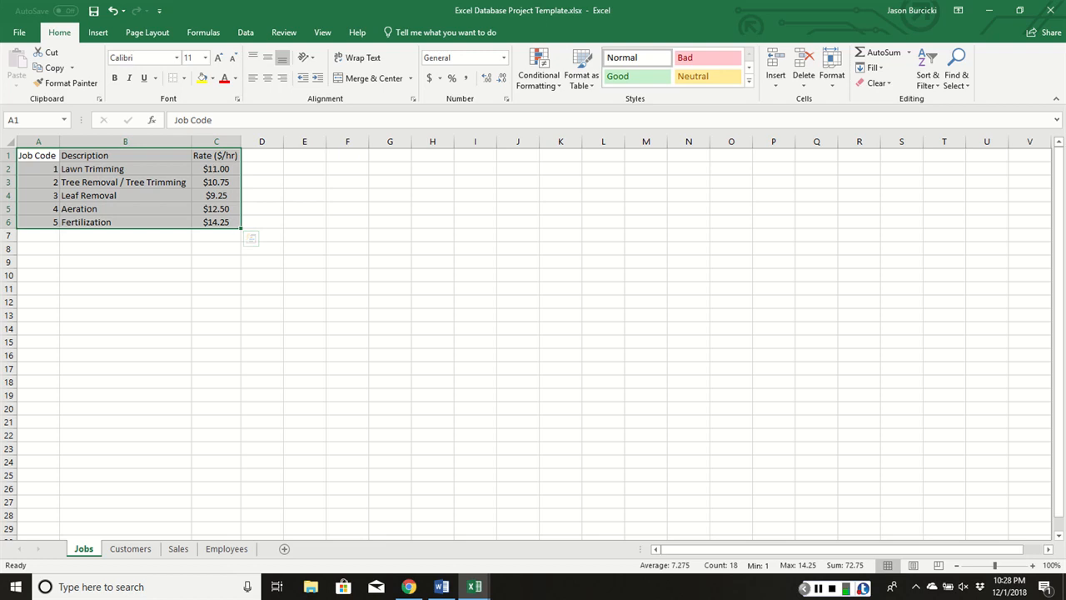
click(183, 77)
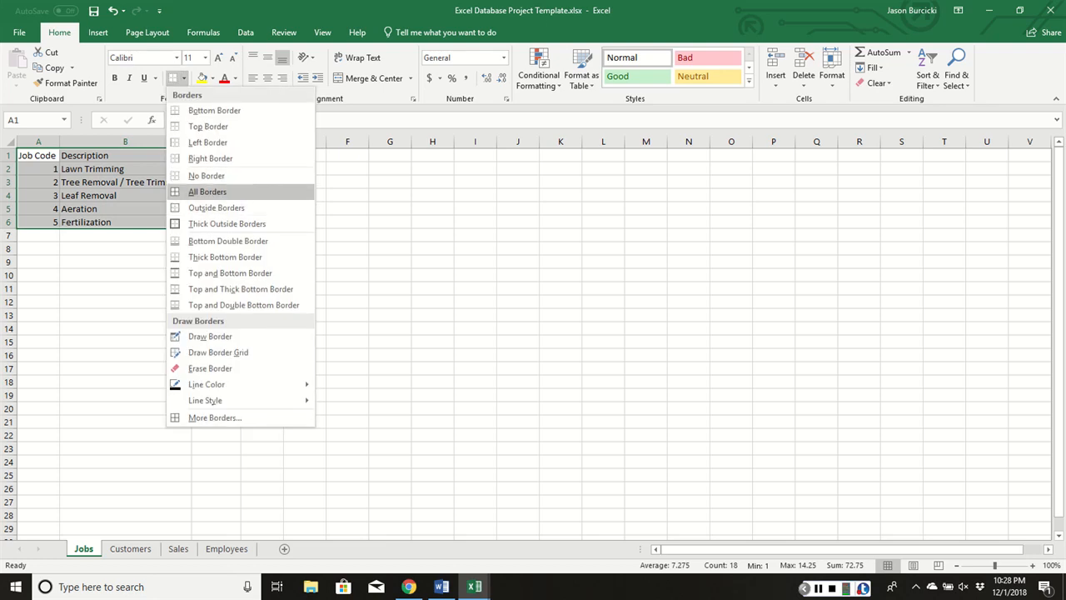
click(206, 192)
click(161, 287)
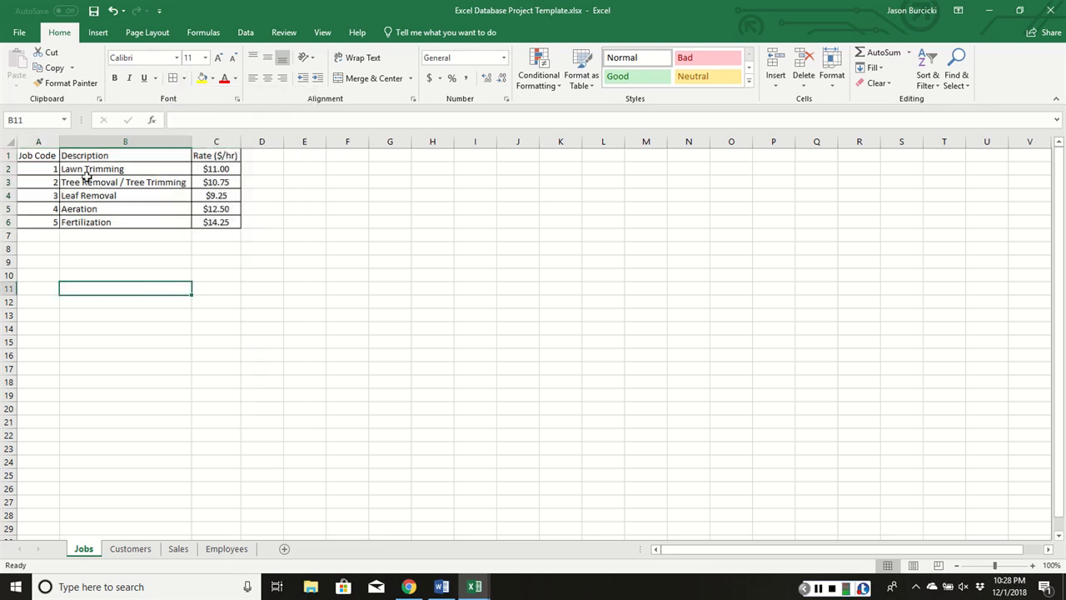
- Center the contents of the Job Code and Rate ($/hr) columns horizontally
click(43, 142)
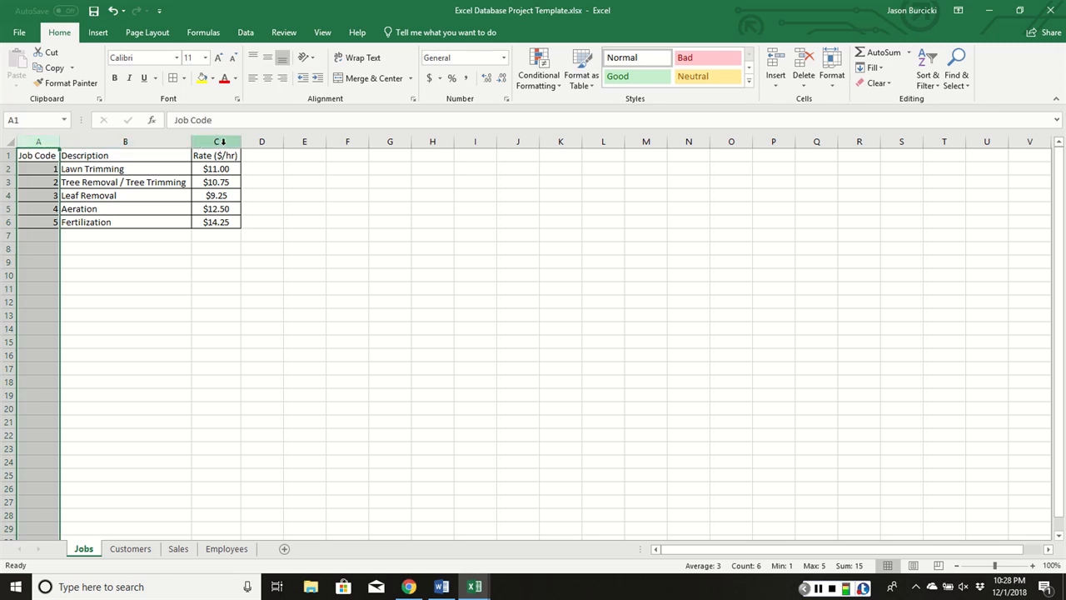
ctrl+click(224, 143)
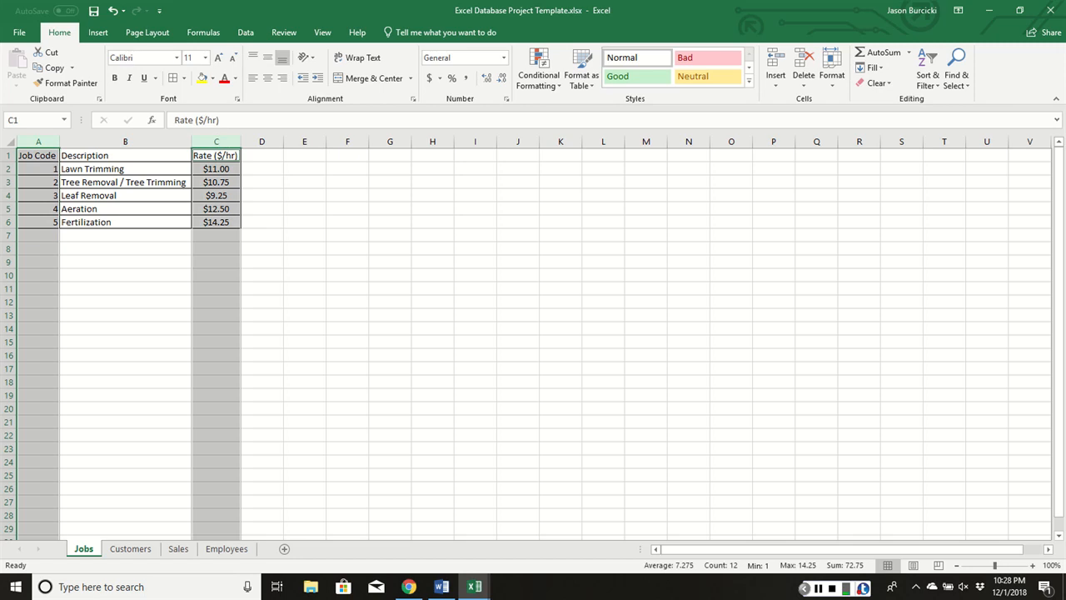
click(268, 78)
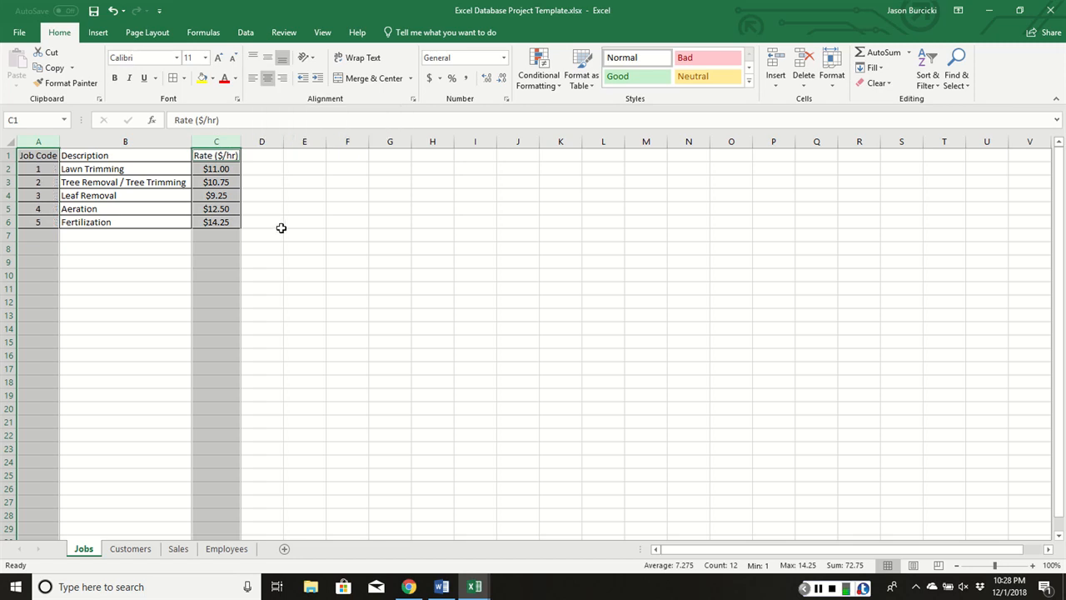
click(146, 197)
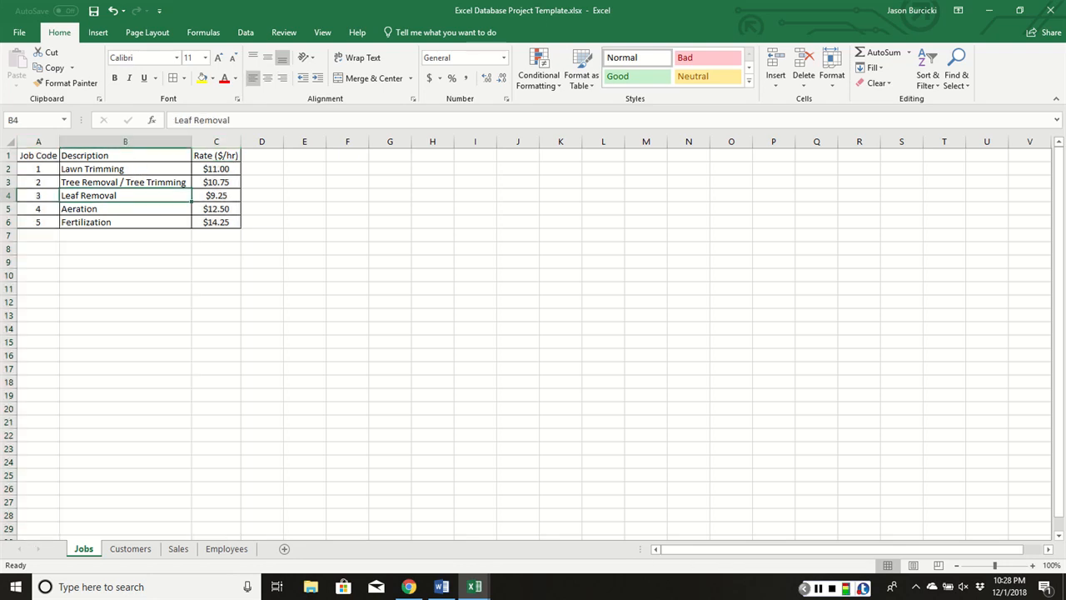
- Make the heading row of the jobs table bold
key(alt+Tab)
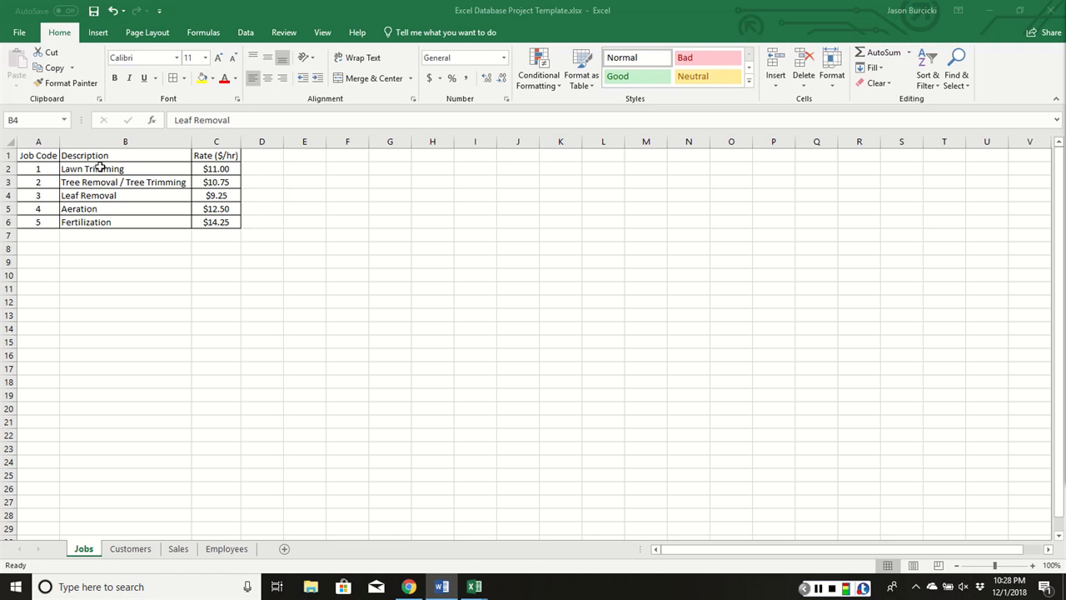
key(alt+Tab)
click(6, 155)
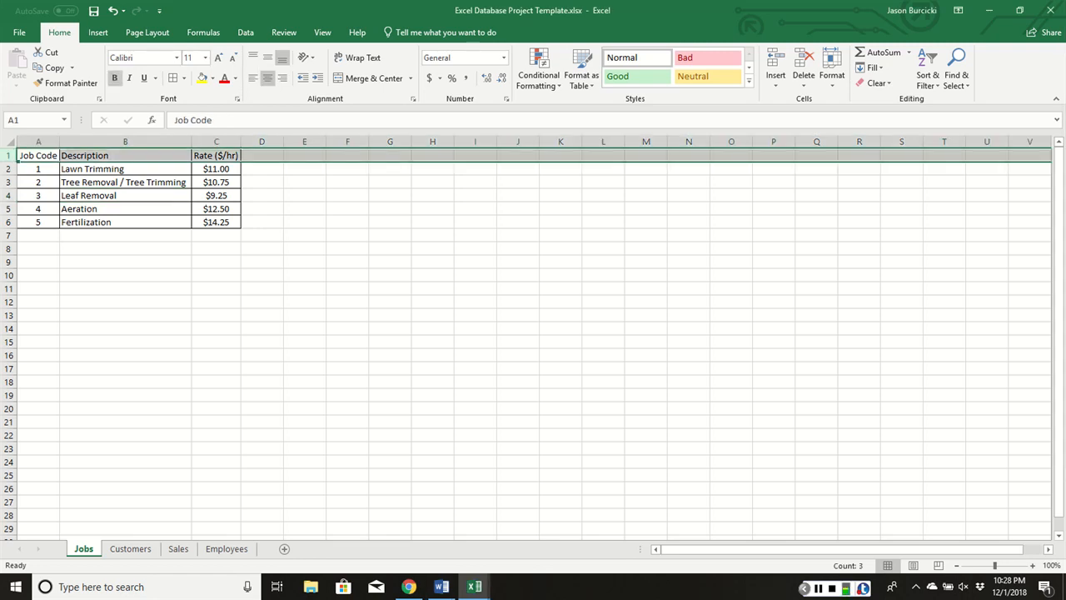
click(114, 78)
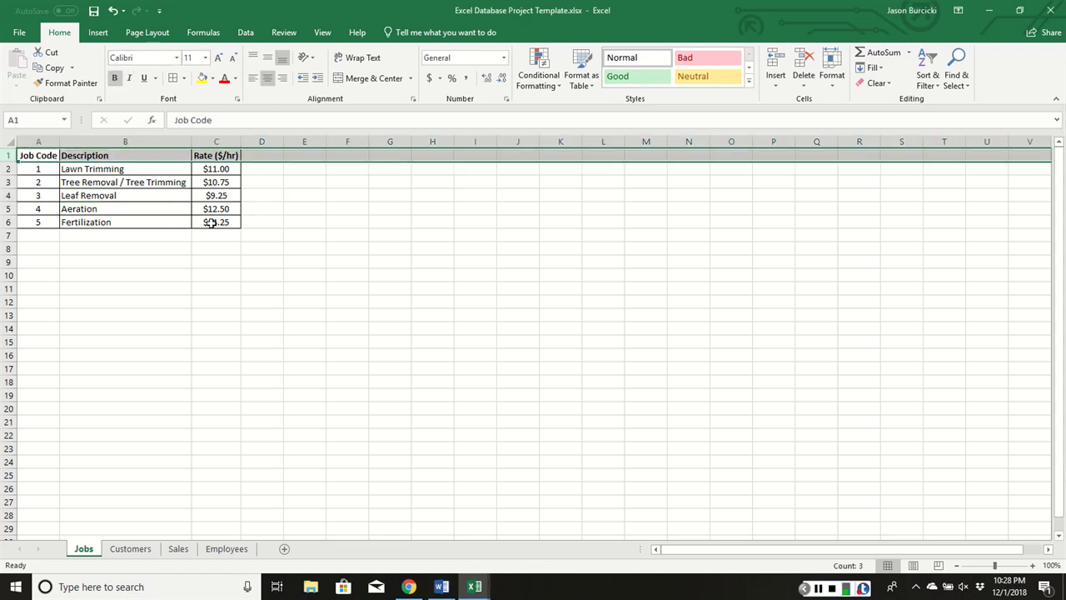
click(250, 262)
- Apply the Currency number format to the hourly rates in C2:C6
click(218, 169)
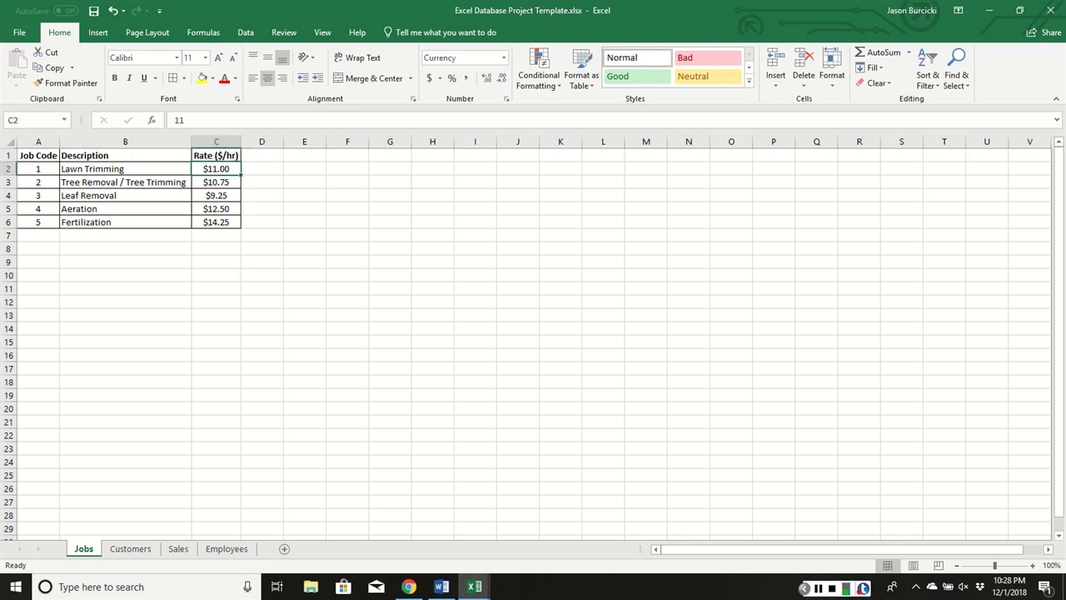
click(225, 140)
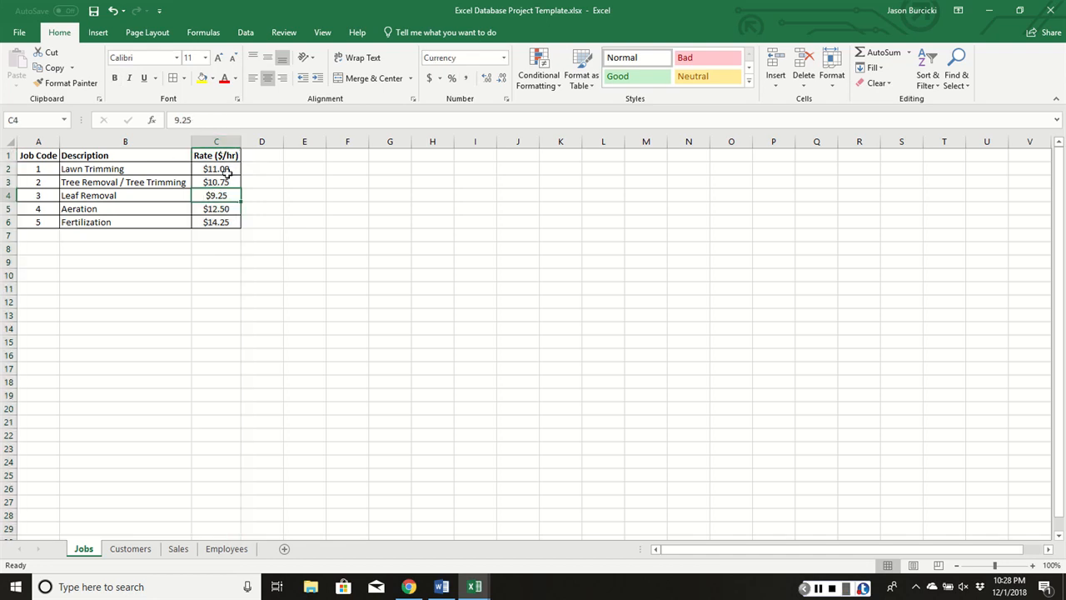
drag(225, 173, 226, 219)
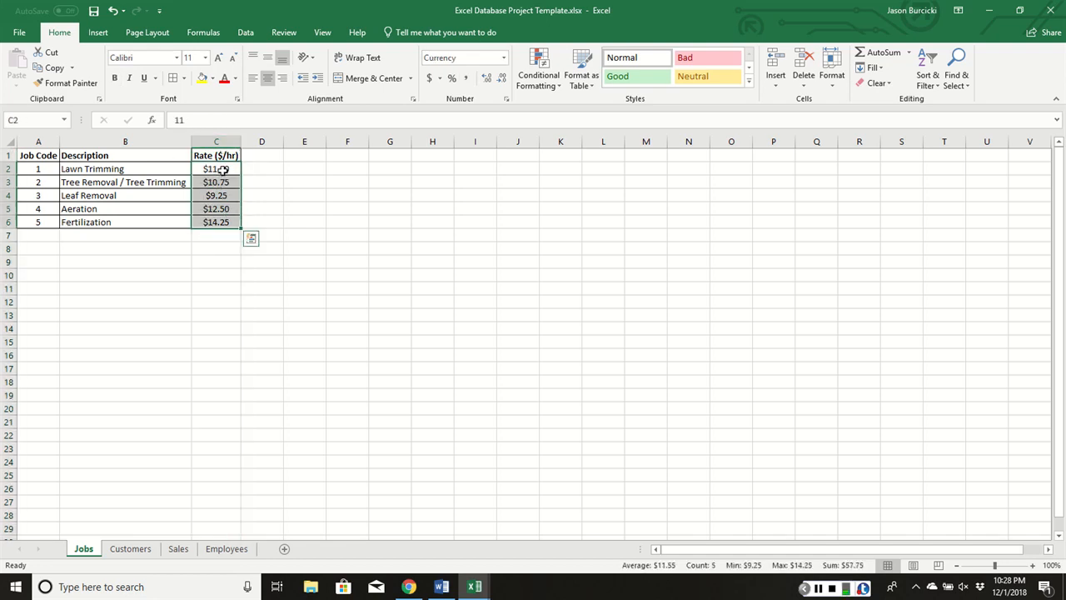
drag(224, 170, 226, 223)
click(503, 57)
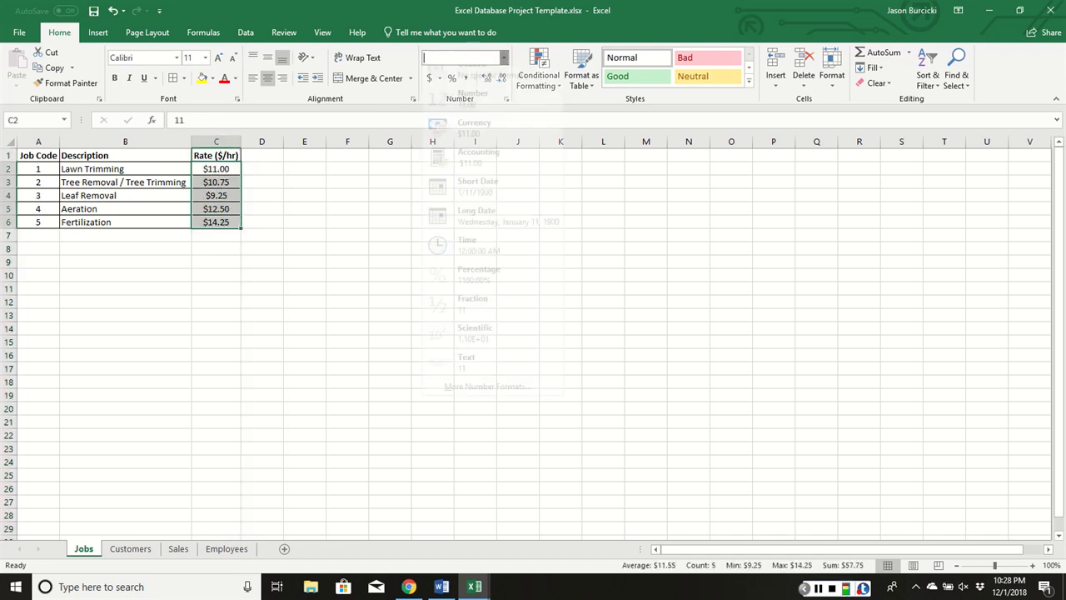
click(475, 136)
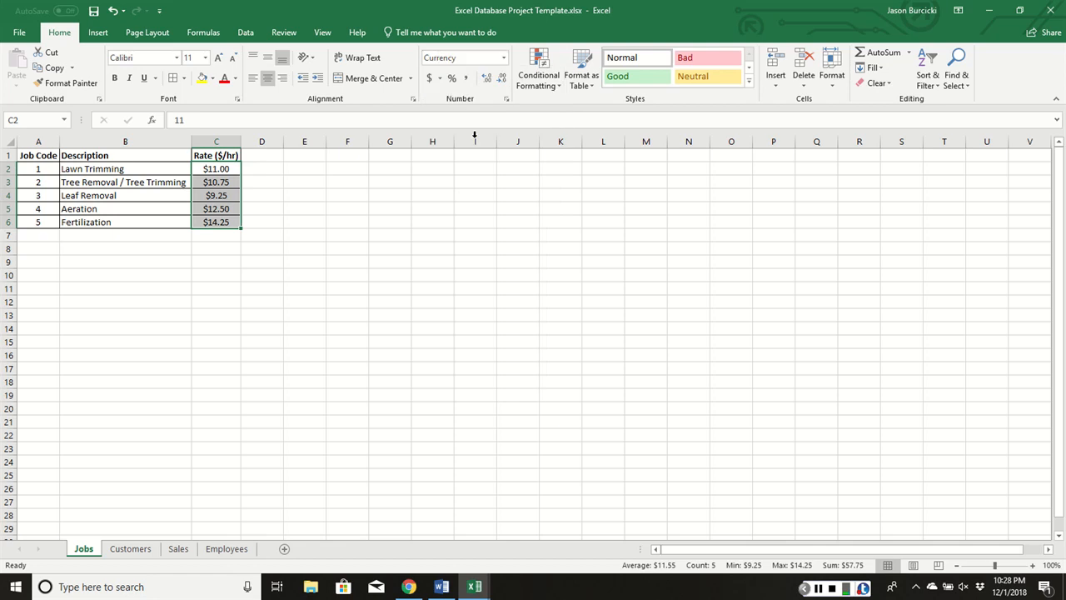
click(310, 209)
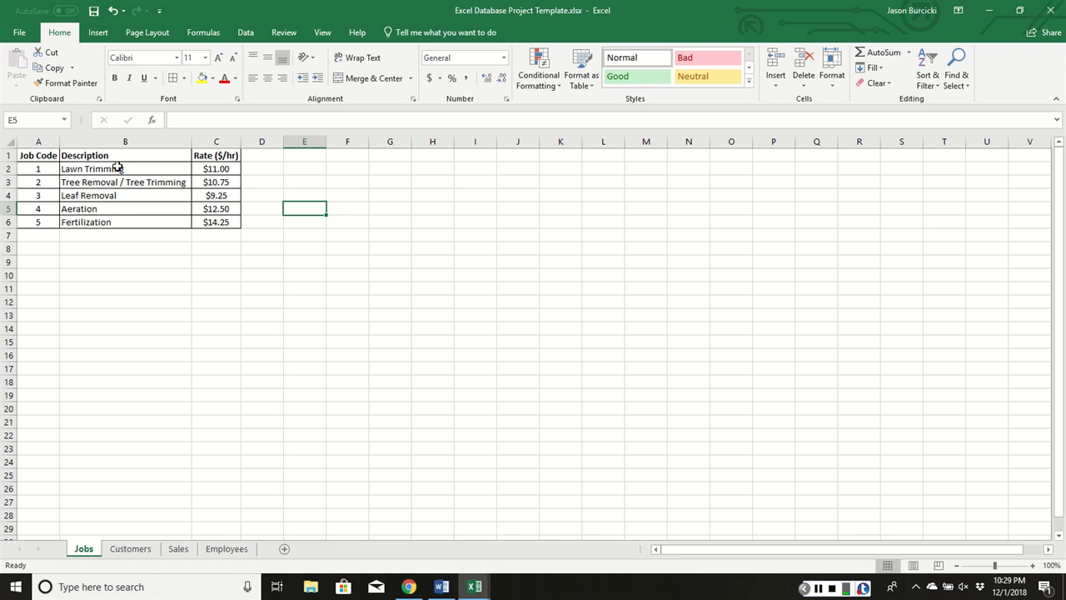
- Insert a 2-D pie chart from the job descriptions and hourly rates in B2:C6
drag(117, 167, 216, 220)
click(99, 32)
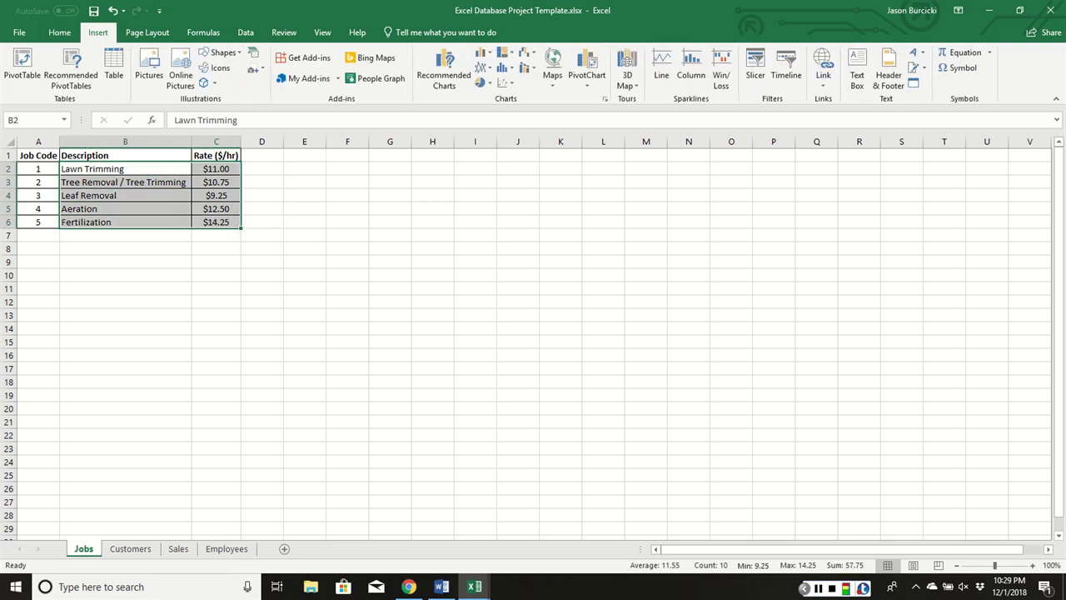
click(483, 82)
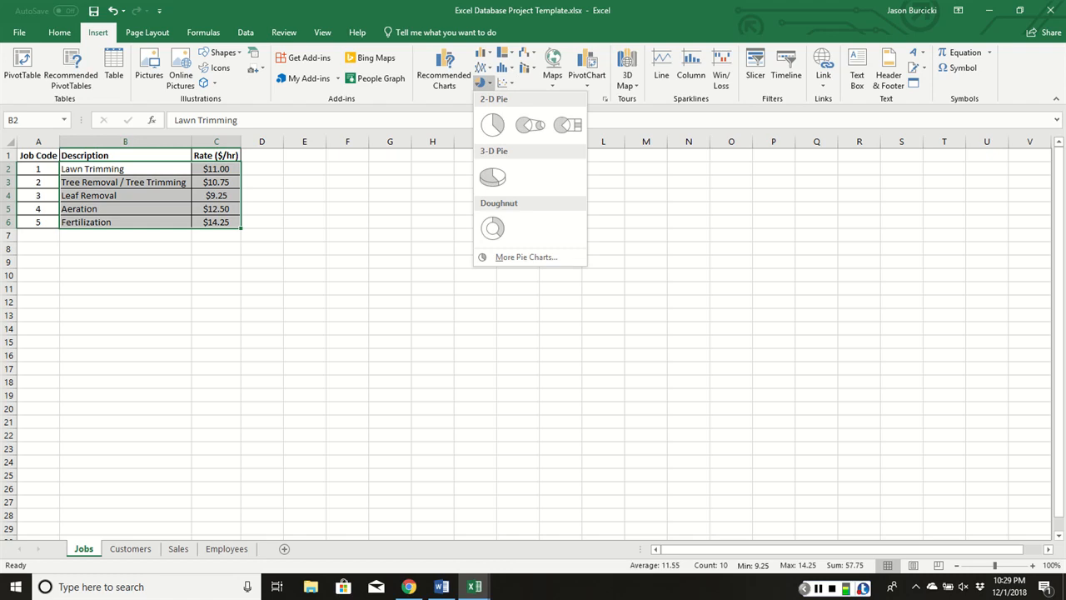
click(492, 124)
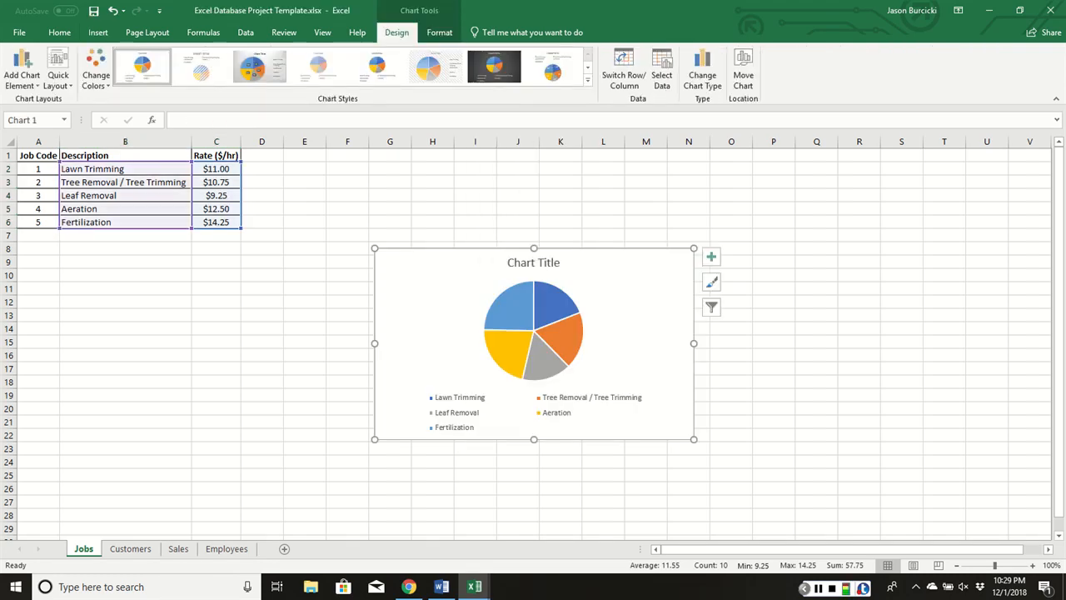
- Change the pie chart's title to "Jobs"
click(540, 262)
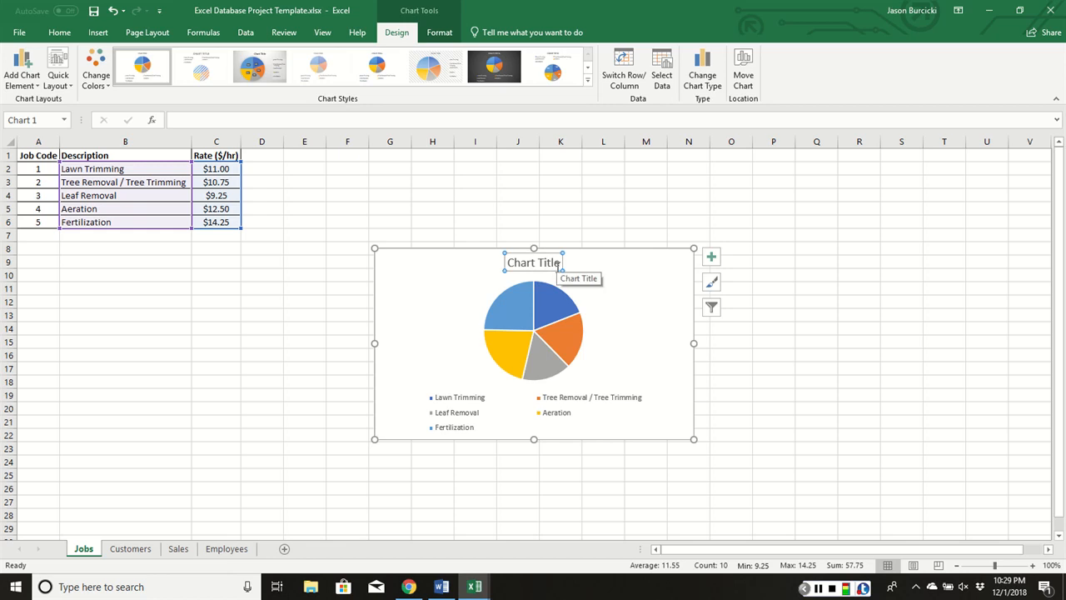
text(Jobs)
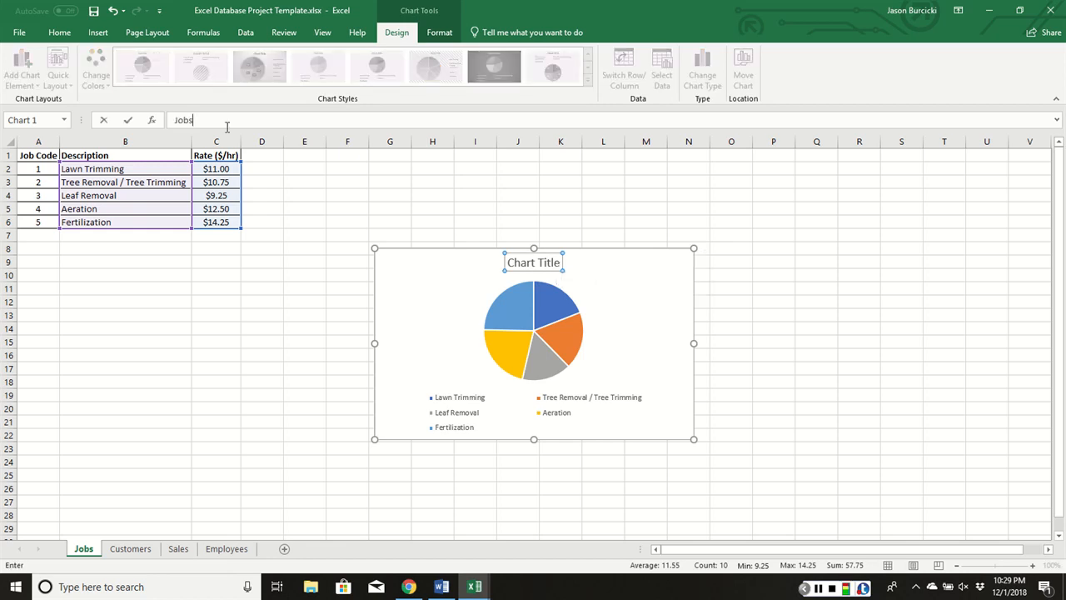
key(Return)
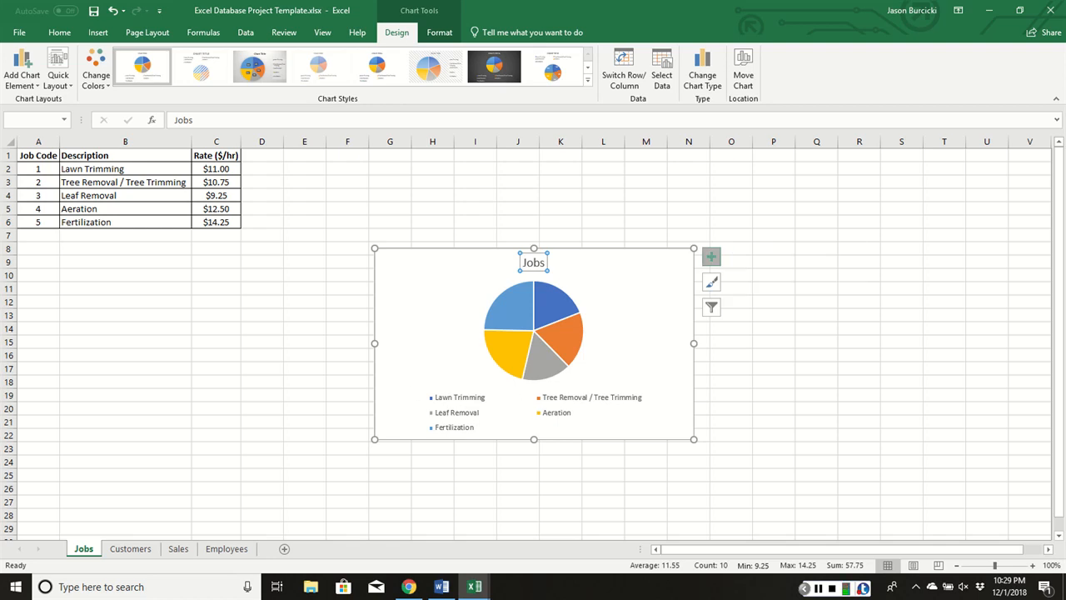
- Set the pie chart's legend position to Right and add data labels to the slices
click(710, 257)
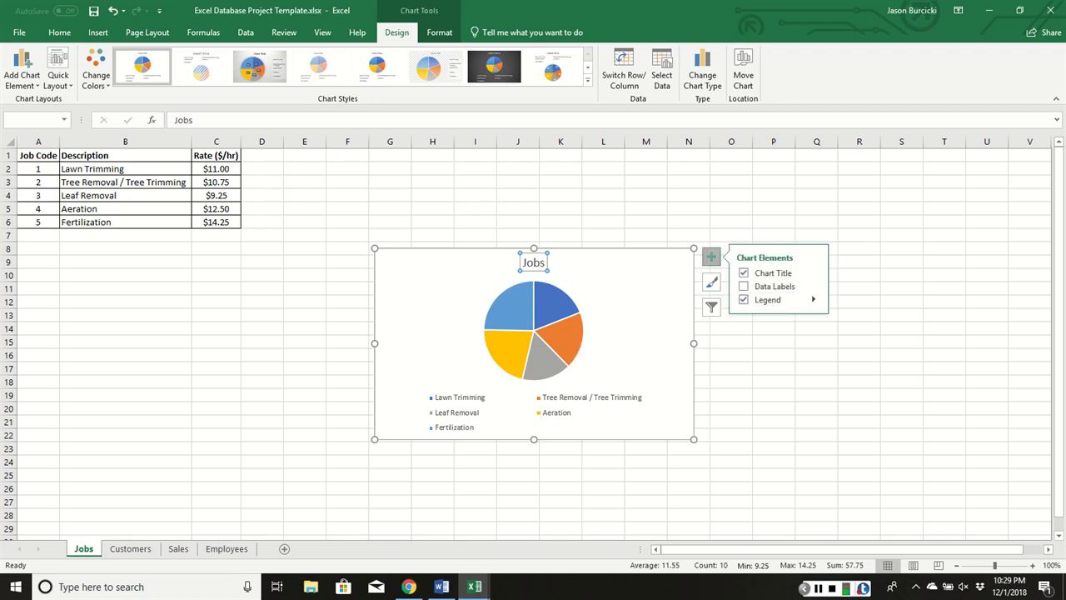
click(812, 299)
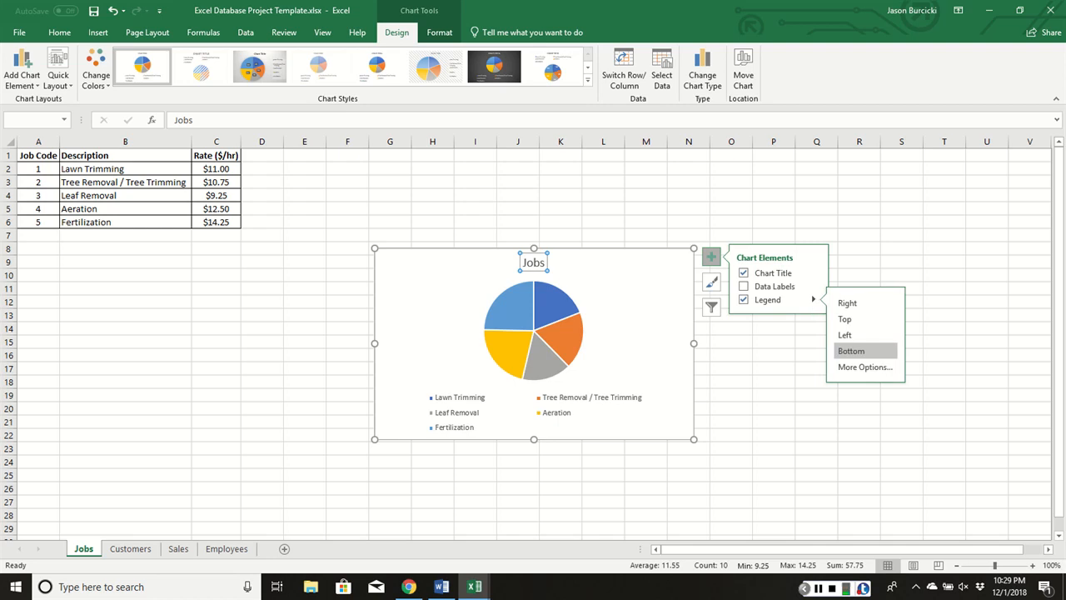
click(847, 304)
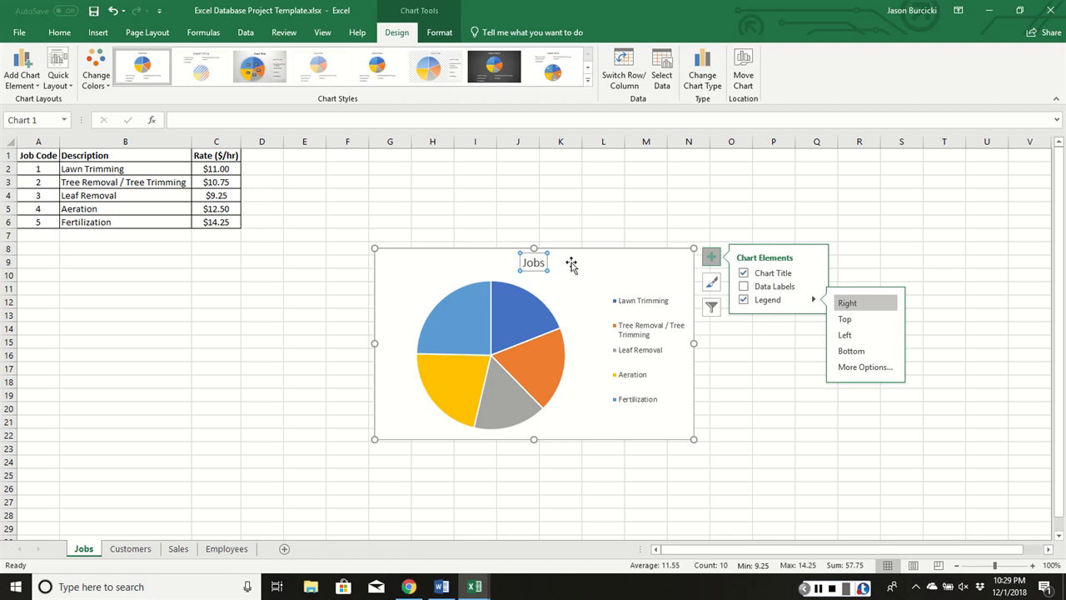
click(744, 285)
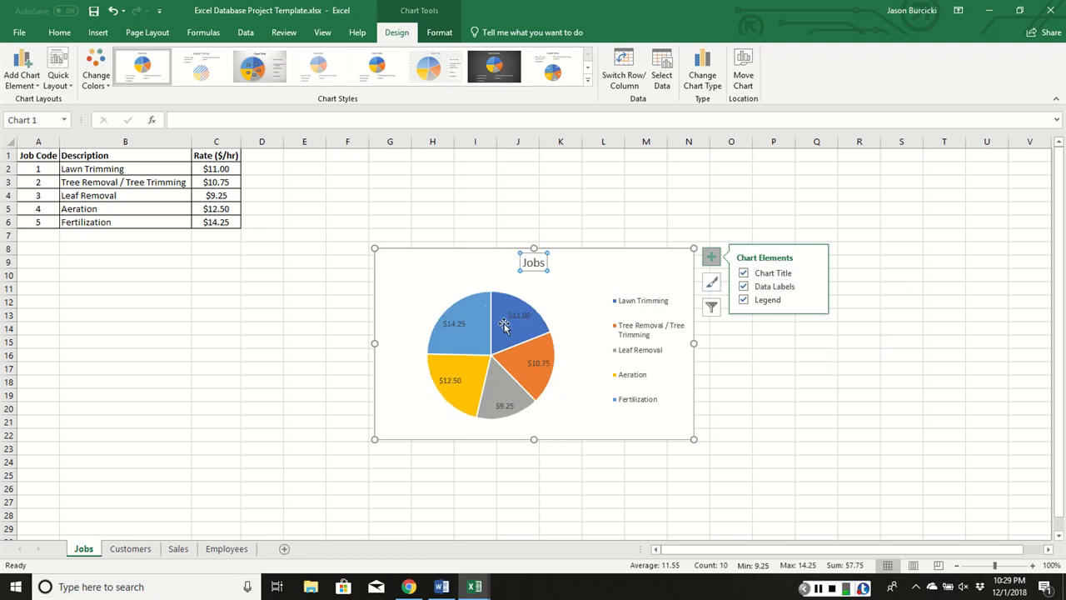
- Pull the Fertilization slice out of the pie with a point explosion of 10%
mouse_move(503, 323)
mouse_move(474, 339)
click(475, 340)
double_click(473, 316)
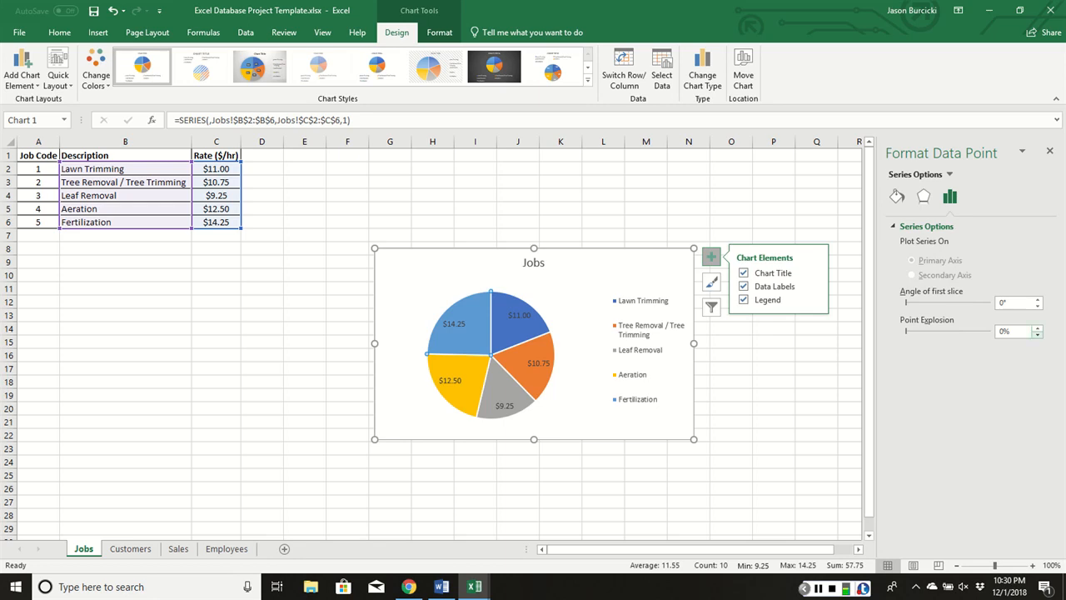
click(1037, 328)
click(1037, 328)
click(1036, 328)
click(1037, 328)
click(1037, 328)
click(1036, 329)
click(1036, 328)
click(1036, 329)
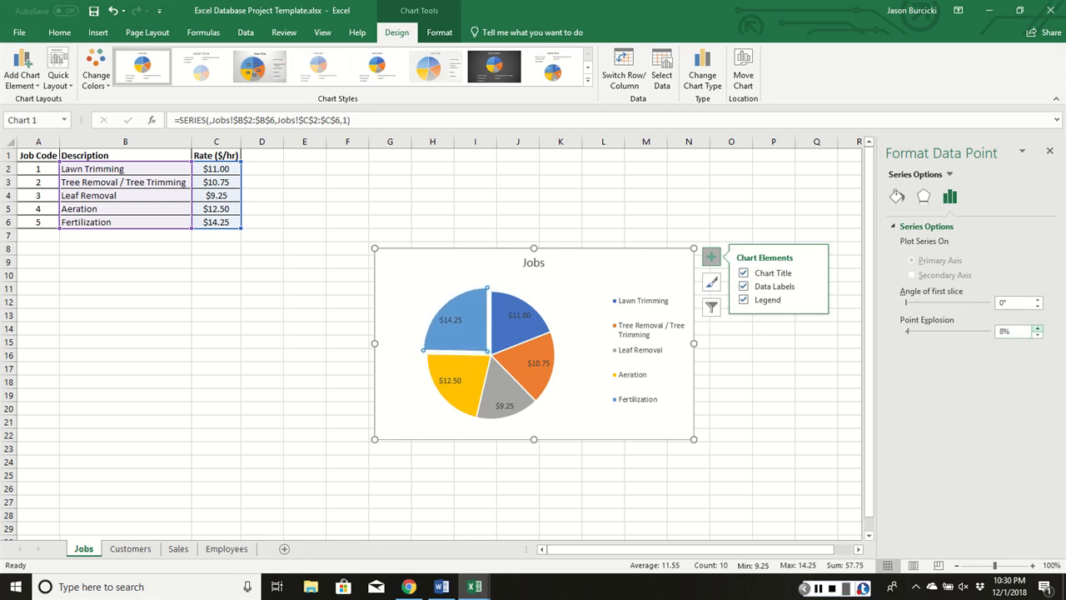
click(1036, 328)
click(1036, 328)
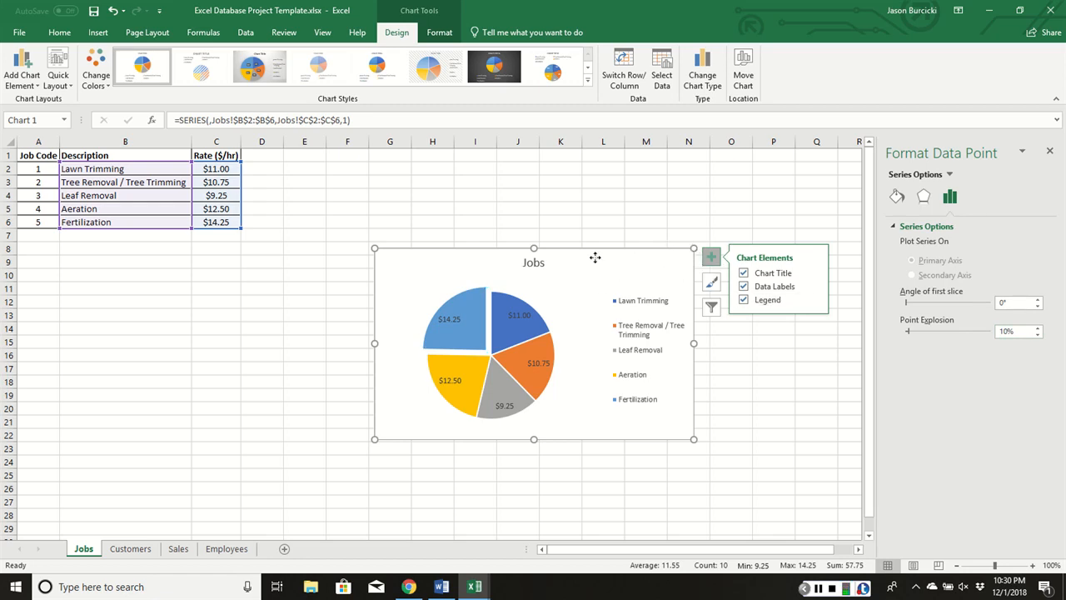
- Move the pie chart directly below the jobs table, starting at row 8, and narrow it to end in column D
drag(595, 257, 240, 255)
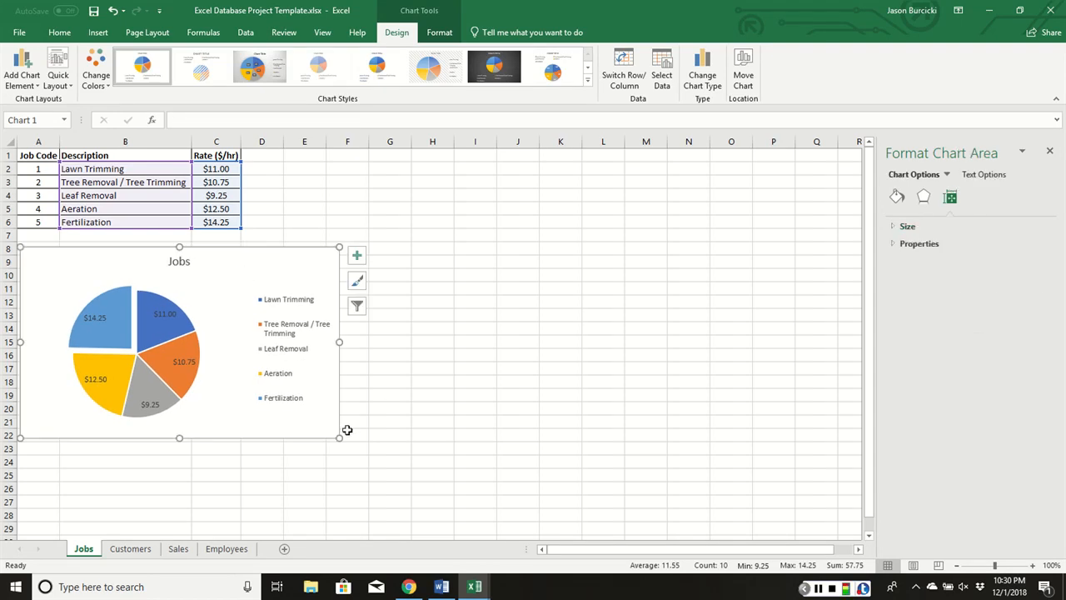
drag(339, 438, 276, 435)
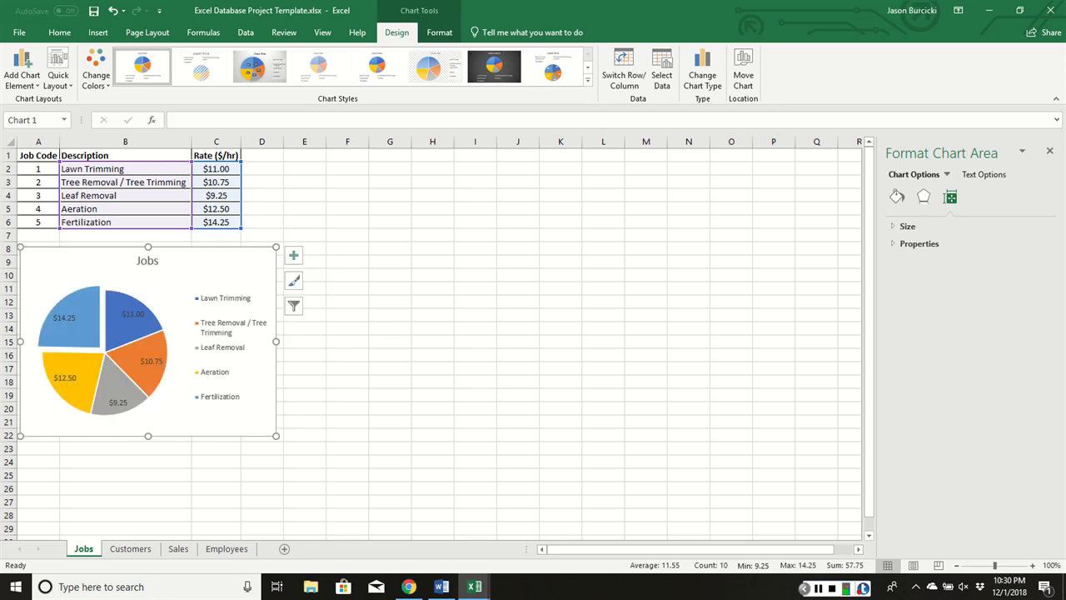
key(alt+Tab)
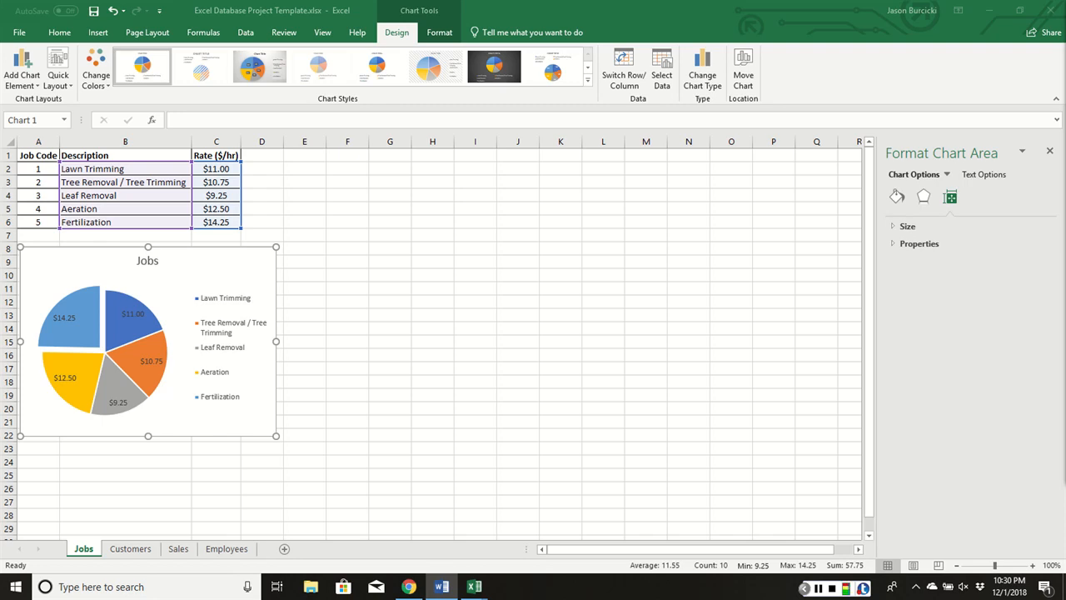
- Make the pie chart's data labels bold at font size 10
click(67, 317)
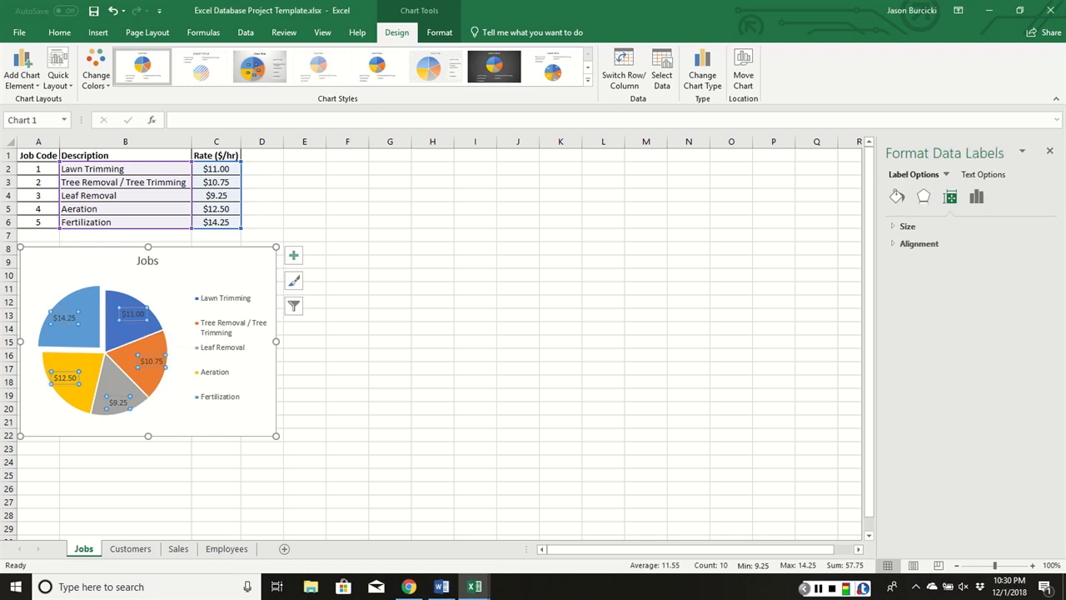
click(59, 31)
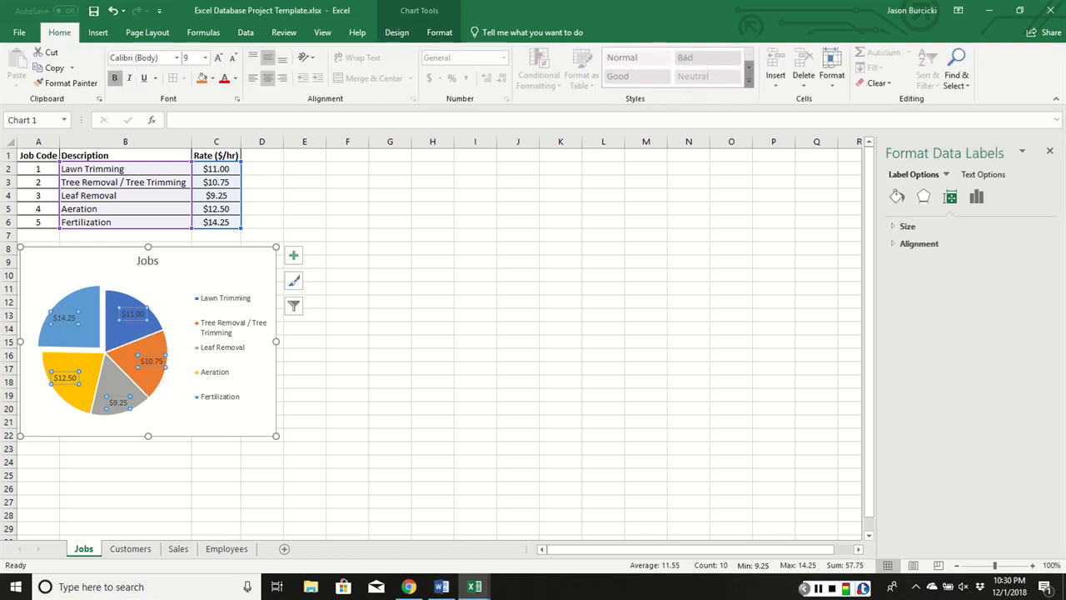
click(115, 77)
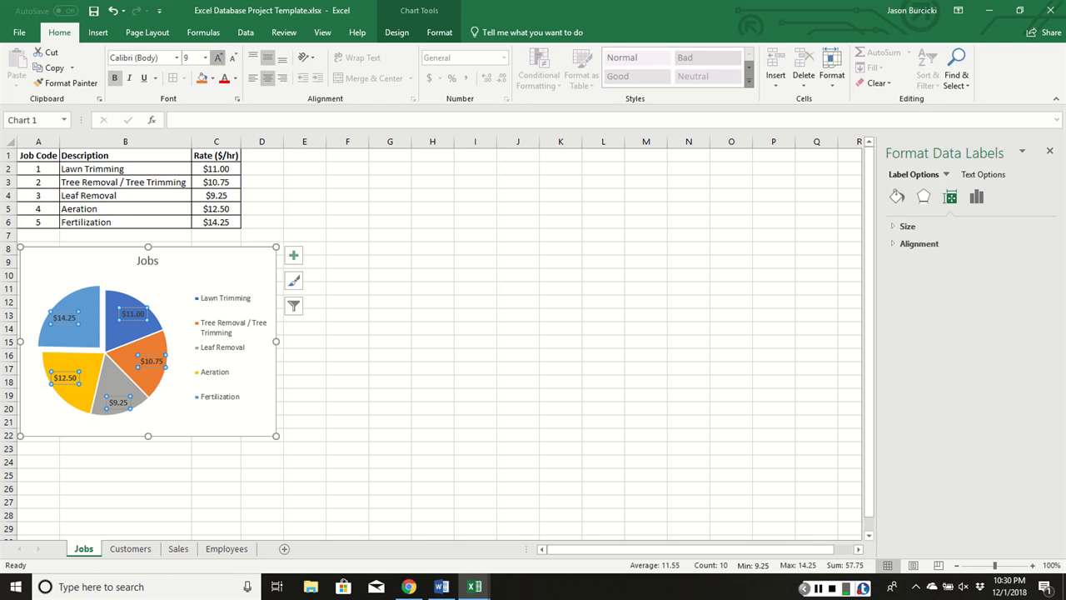
click(217, 57)
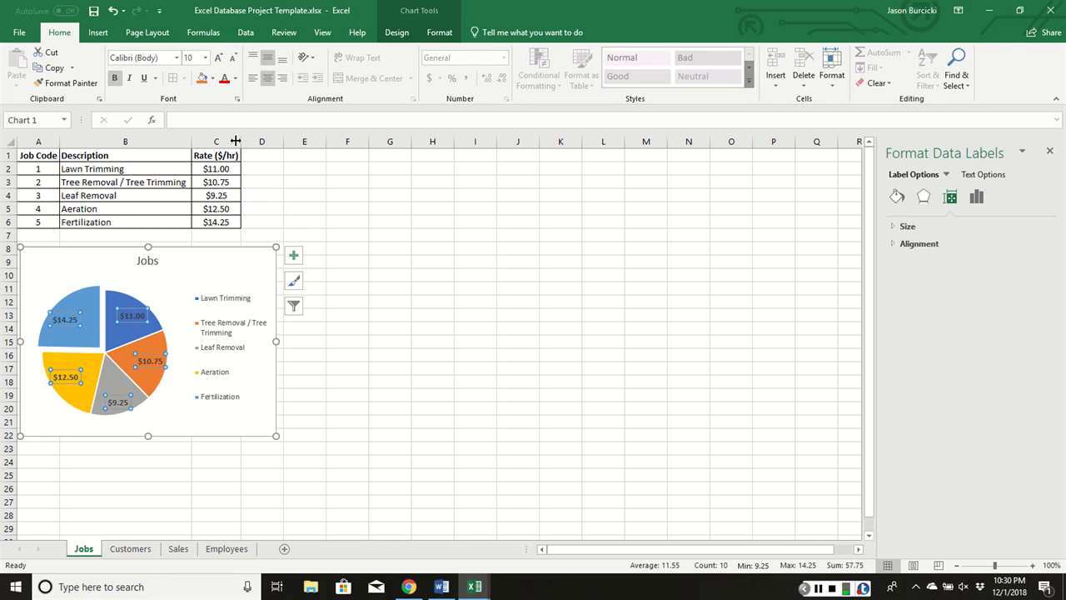
click(385, 327)
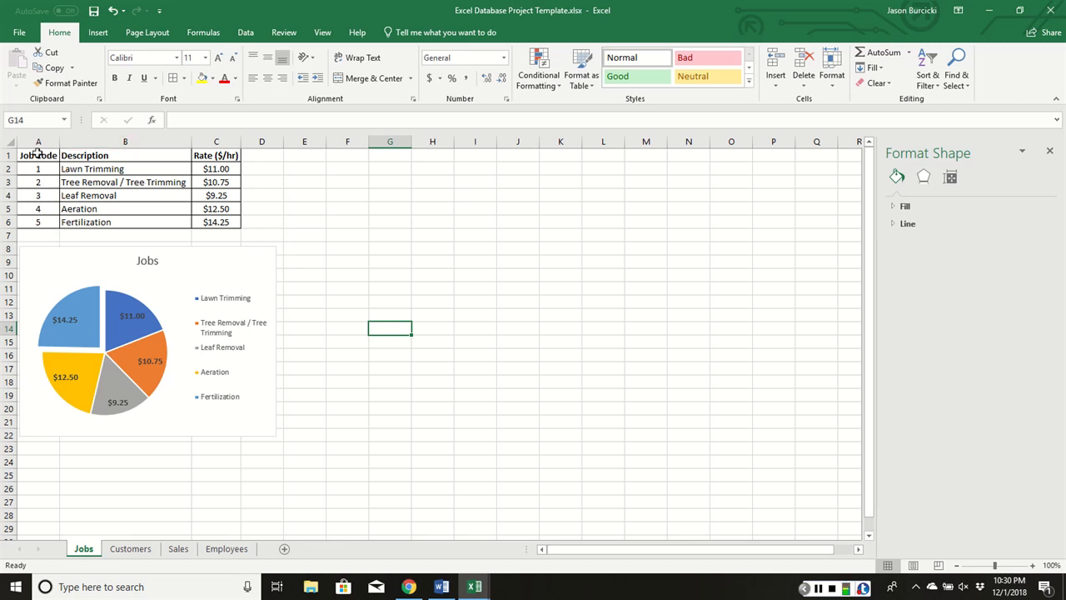
- Define the name Jobs_Table for the range A1:C6, with Workbook scope
drag(37, 152, 225, 223)
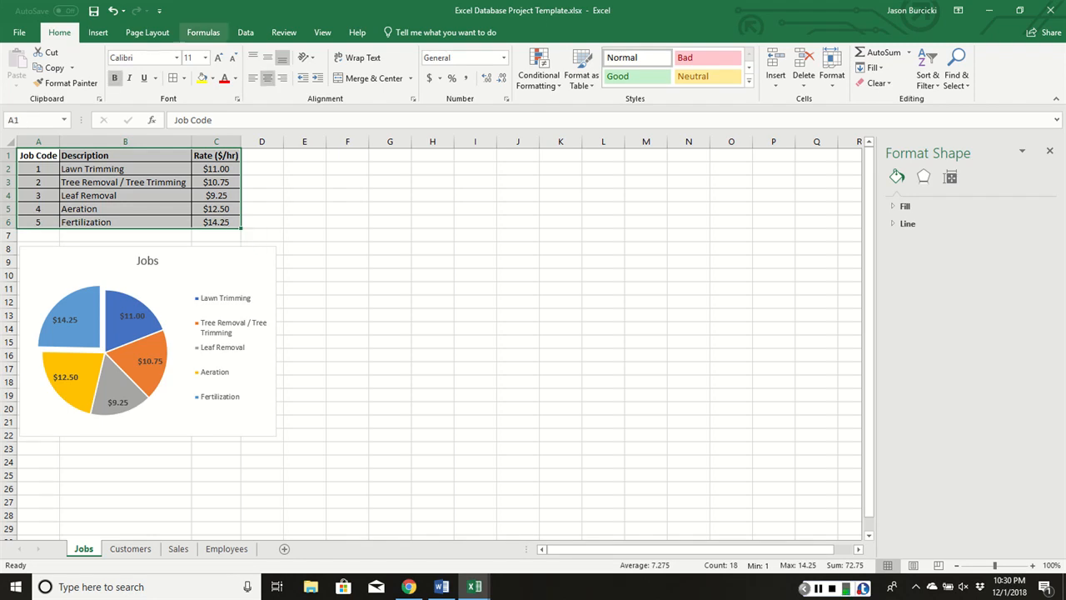
click(203, 32)
click(425, 52)
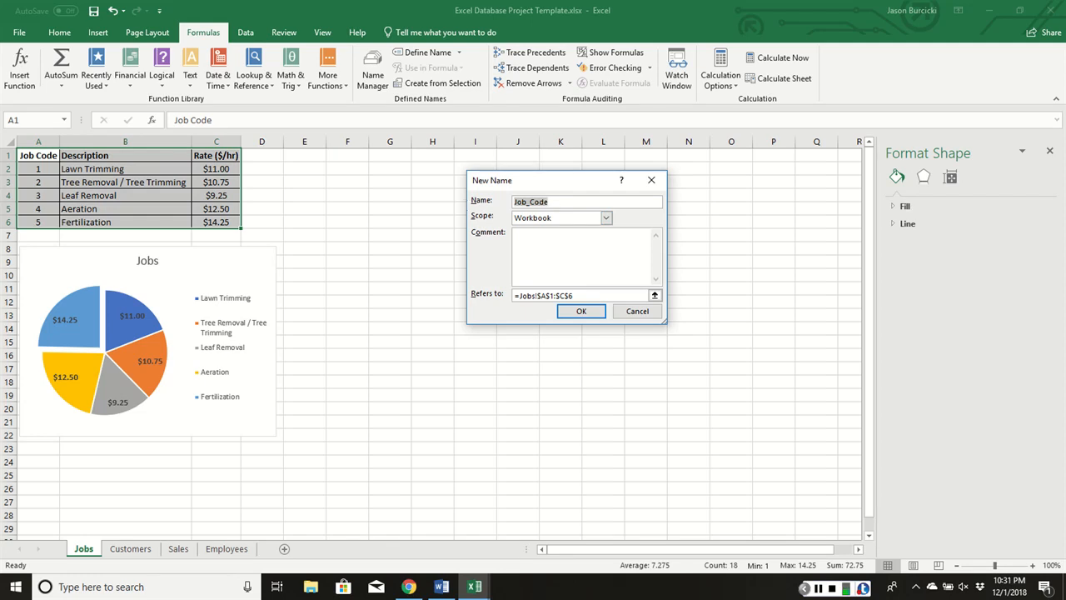
text(Jobs)
click(582, 311)
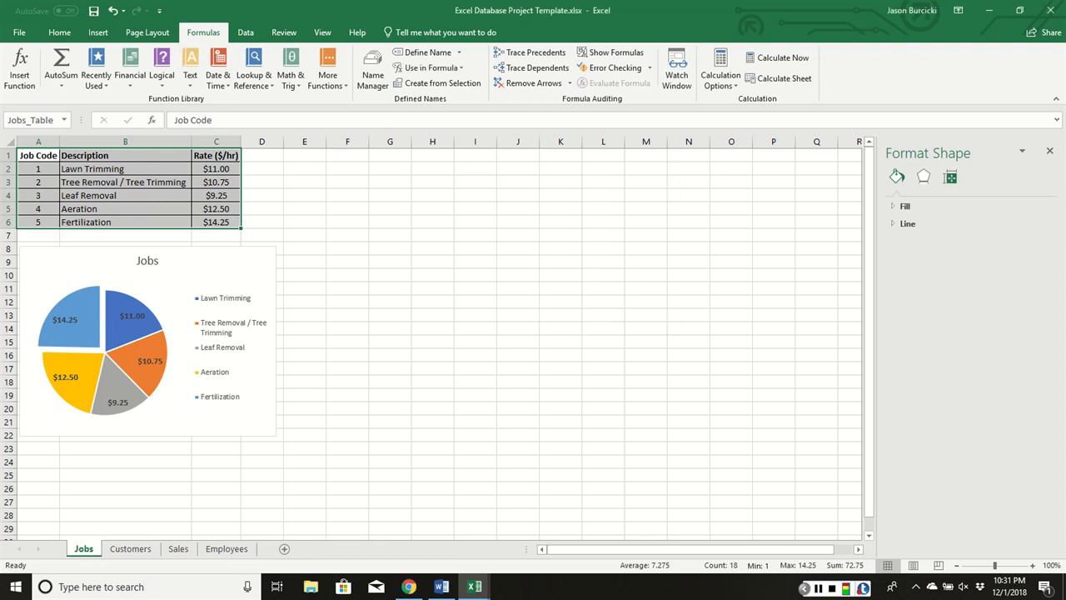
- Enter the title "Burcicki's Landscaping Company" in cell A1 of the Customers sheet
key(alt+Tab)
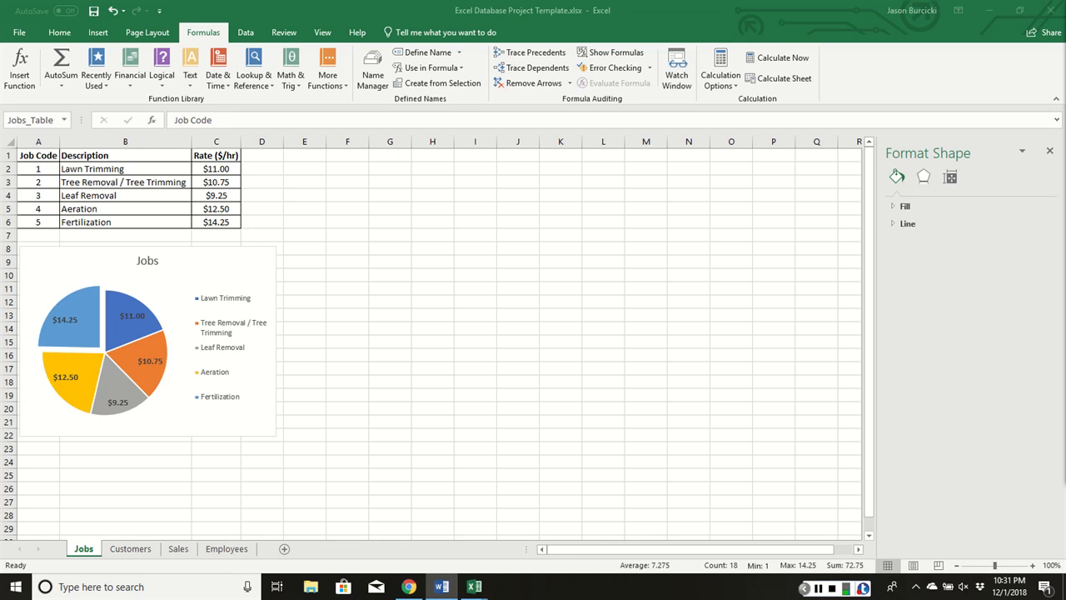
key(alt+Tab)
key(ctrl+Page_Down)
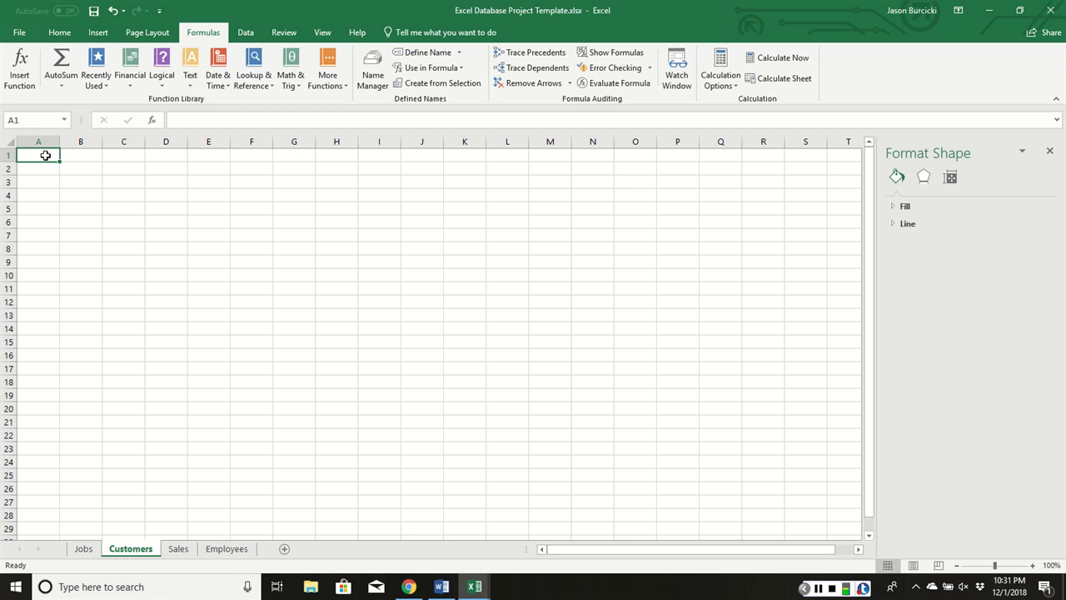
text(Burc)
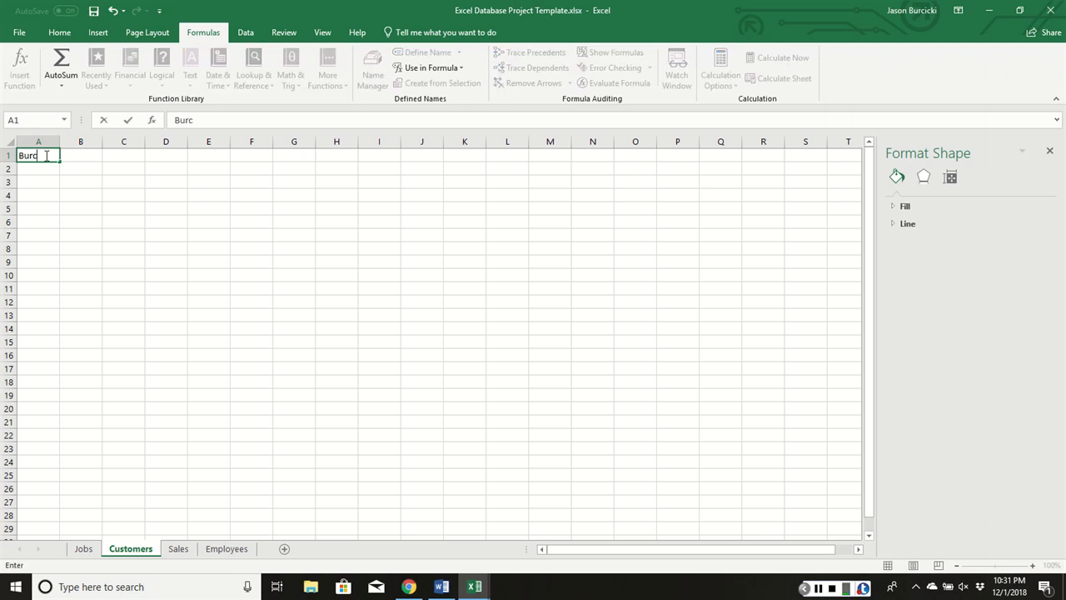
text(icki's Landscap)
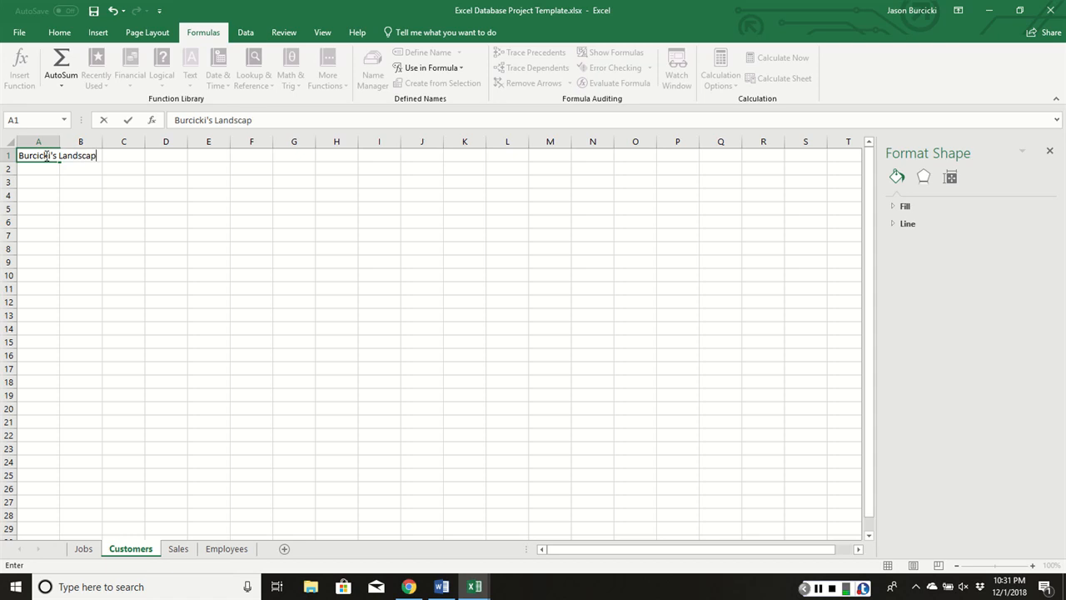
text(ing Company)
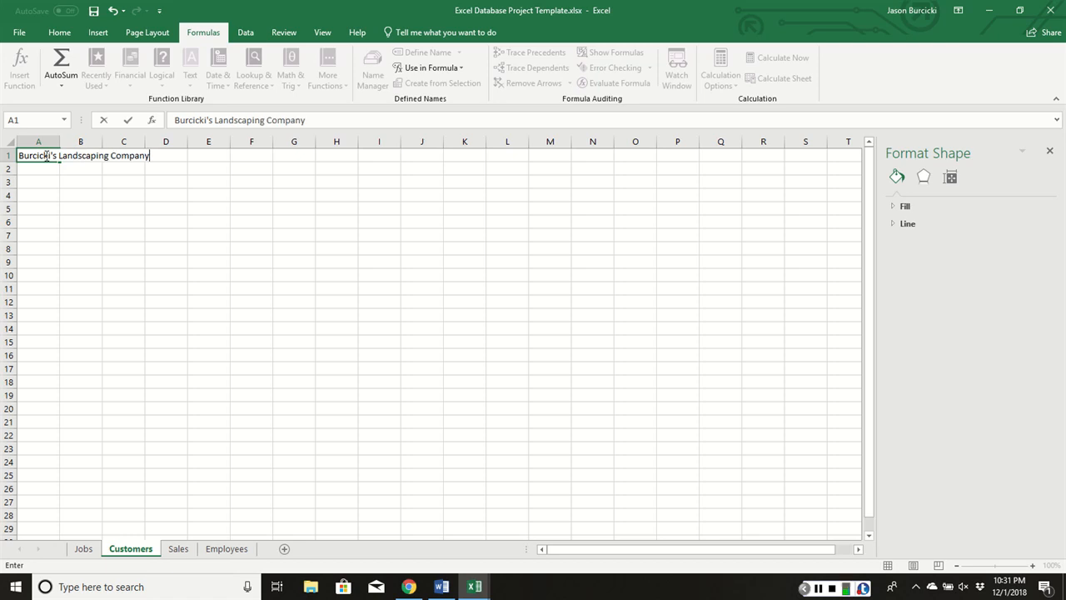
key(Return)
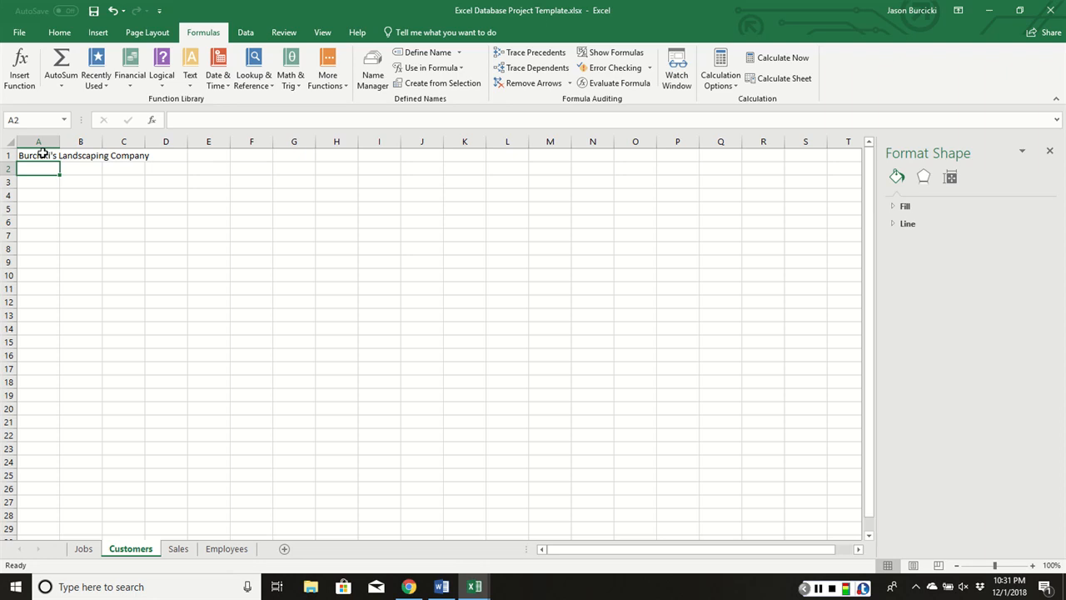
- Merge and center the company title across A1:M2 on the Customers sheet
drag(42, 155, 554, 169)
click(59, 32)
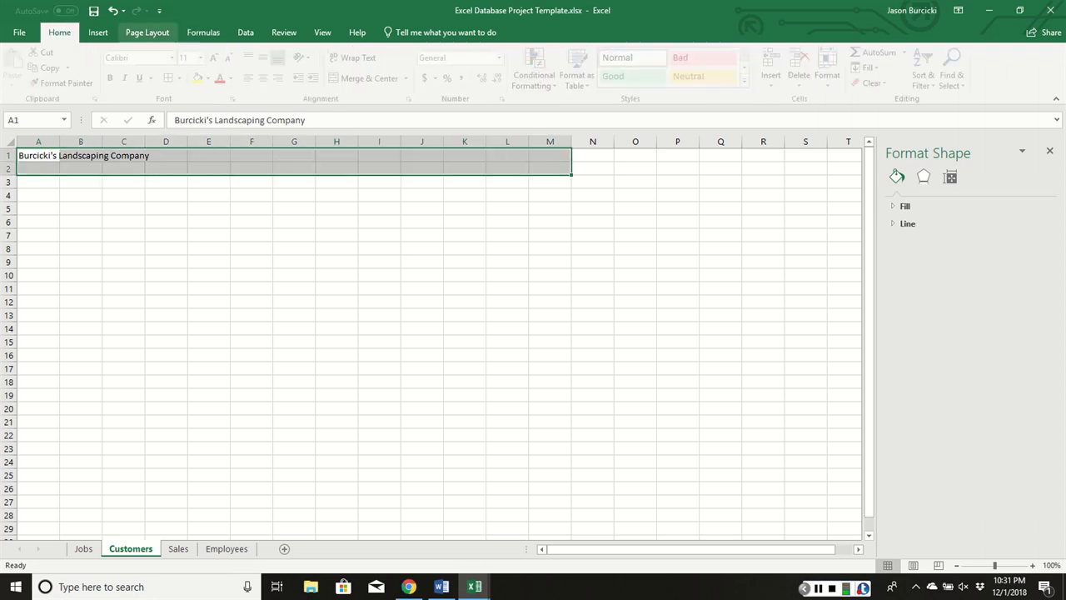
click(366, 78)
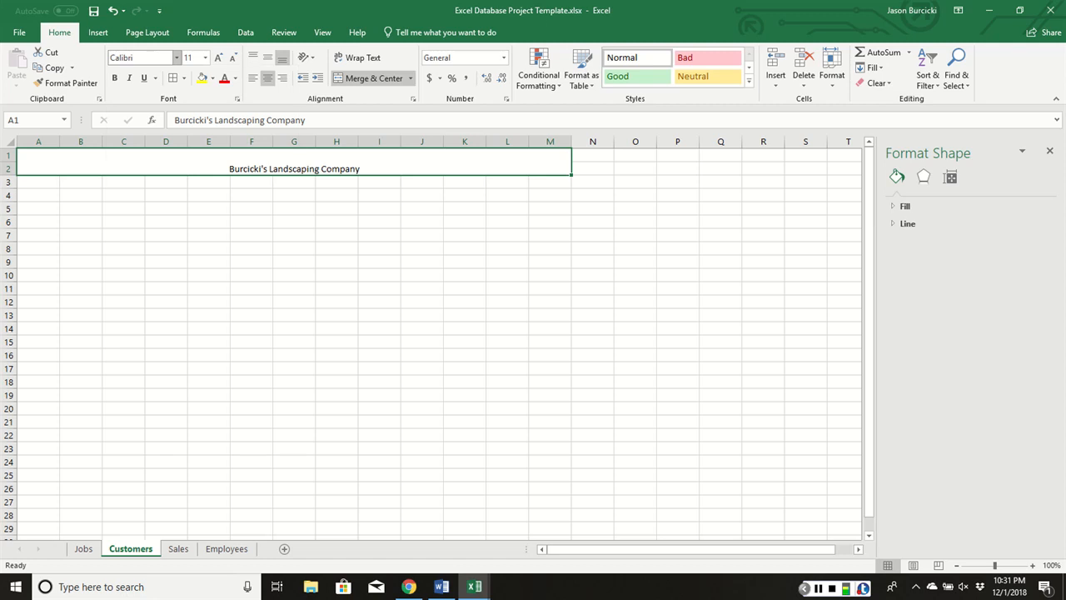
- Set the font of the merged company title to Berlin Sans FB
click(176, 58)
scroll(179, 299, down, 6)
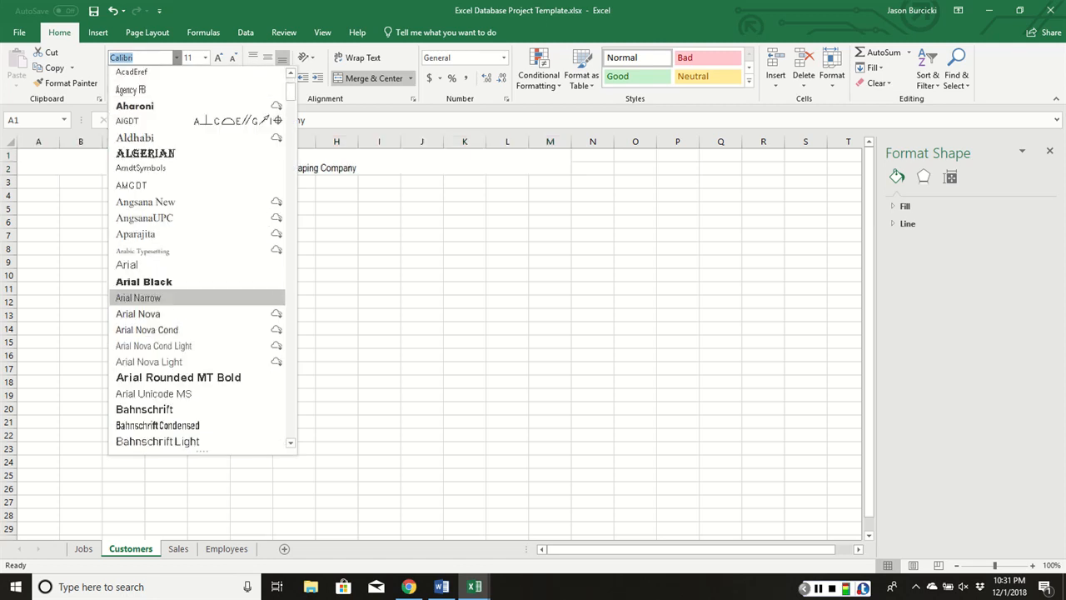
scroll(179, 308, down, 5)
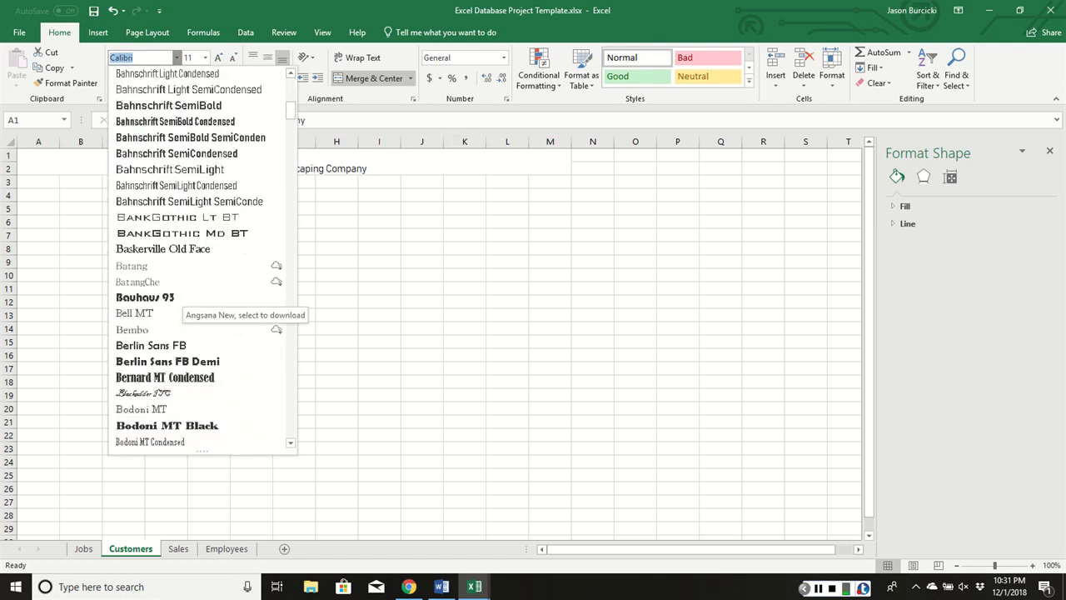
click(166, 297)
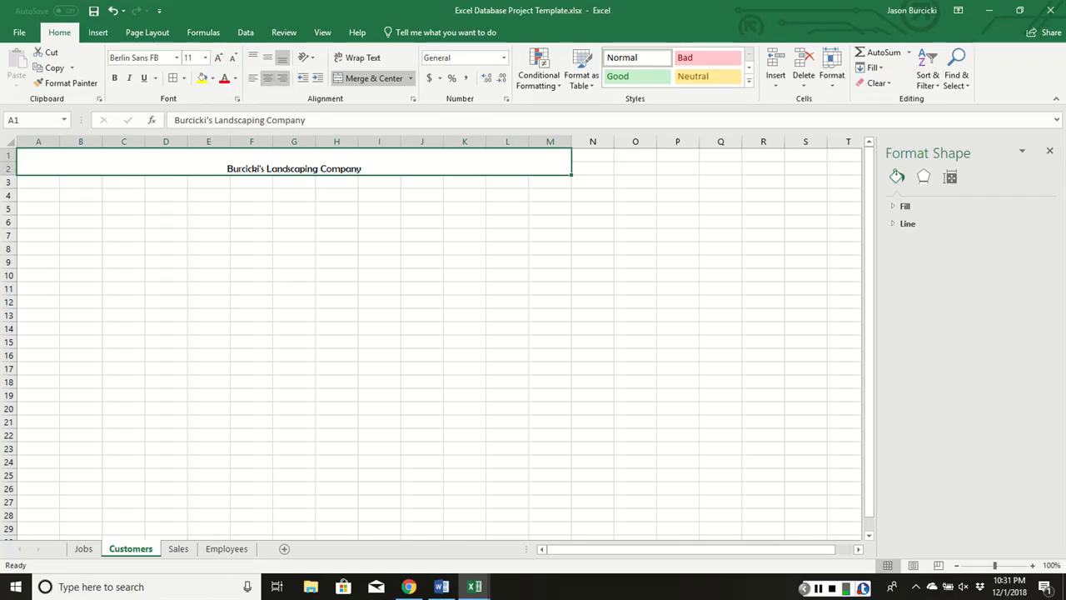
- Increase the font size of the merged company title on the Customers sheet to 20
click(217, 57)
click(217, 58)
click(218, 58)
click(217, 57)
click(217, 58)
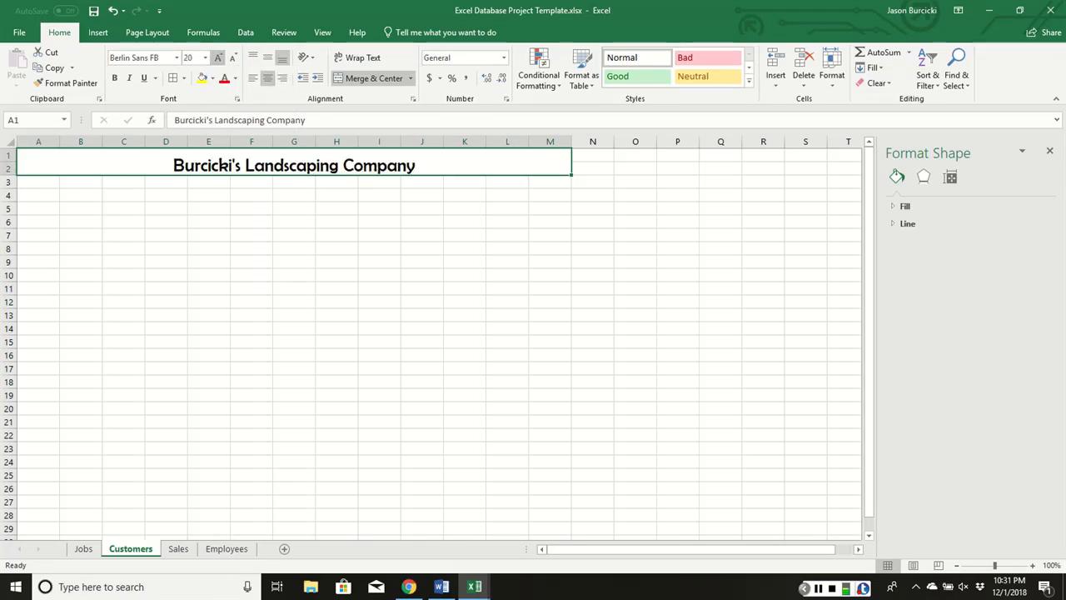
click(276, 206)
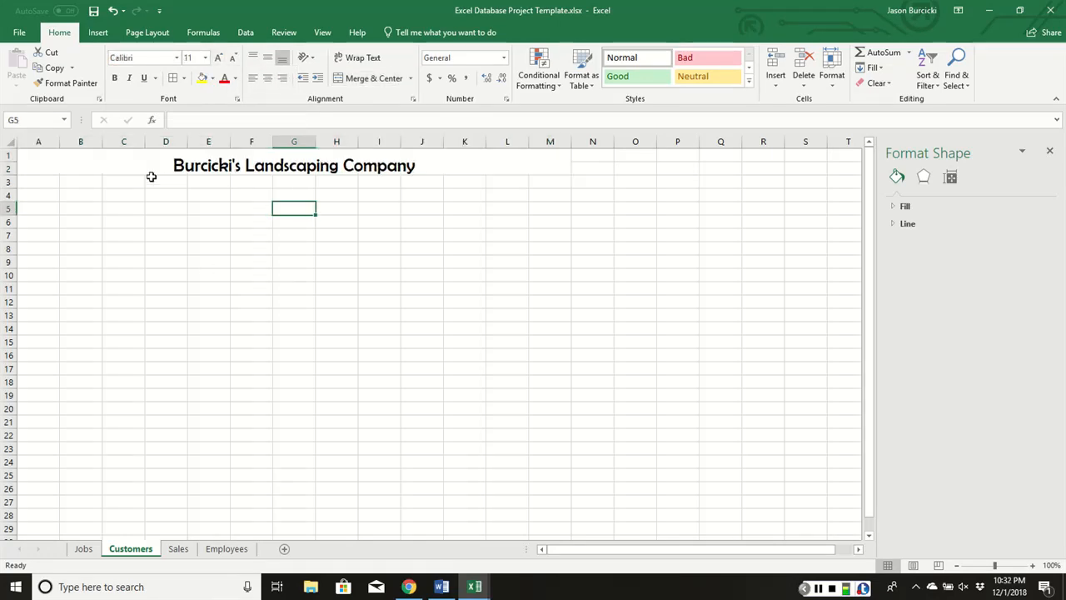
- Merge and center A3:M3 on the Customers sheet and enter the subtitle "Billing Invoice for June 2018" in it
drag(41, 184, 553, 179)
click(368, 78)
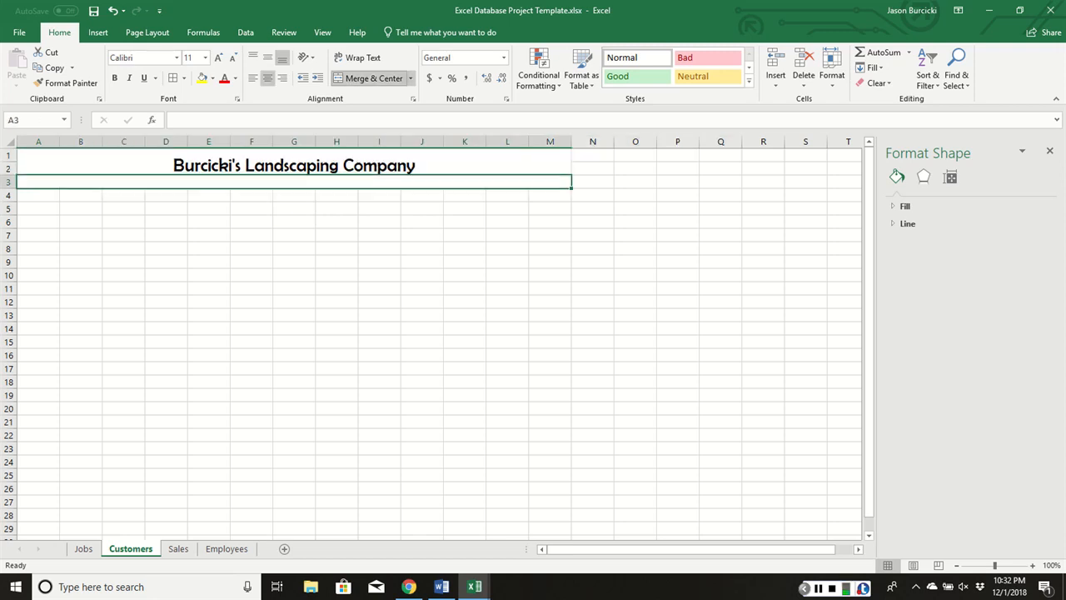
text(Biulli)
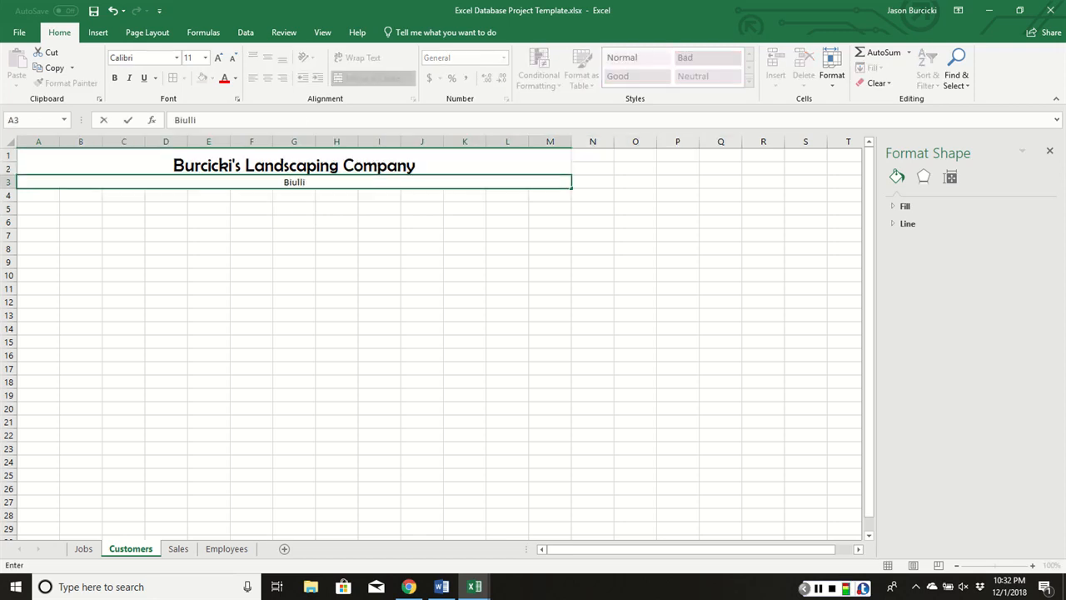
key(BackSpace)
key(BackSpace)
key(BackSpace)
key(BackSpace)
text(lling In)
key(BackSpace)
key(BackSpace)
key(BackSpace)
key(BackSpace)
key(BackSpace)
key(BackSpace)
text(l)
key(BackSpace)
text(ing Invoice f)
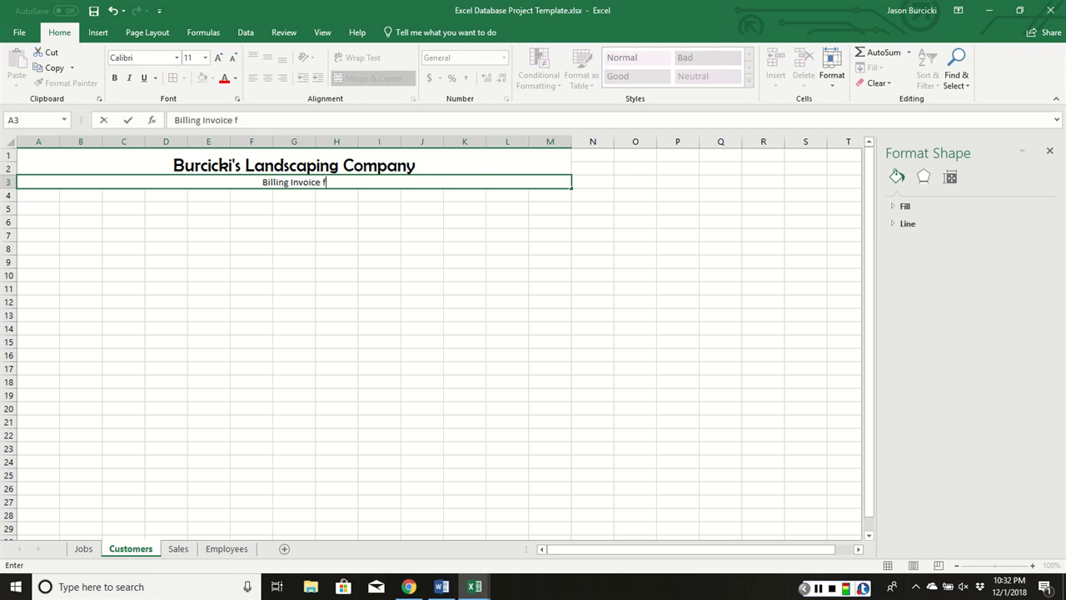
text(or June of)
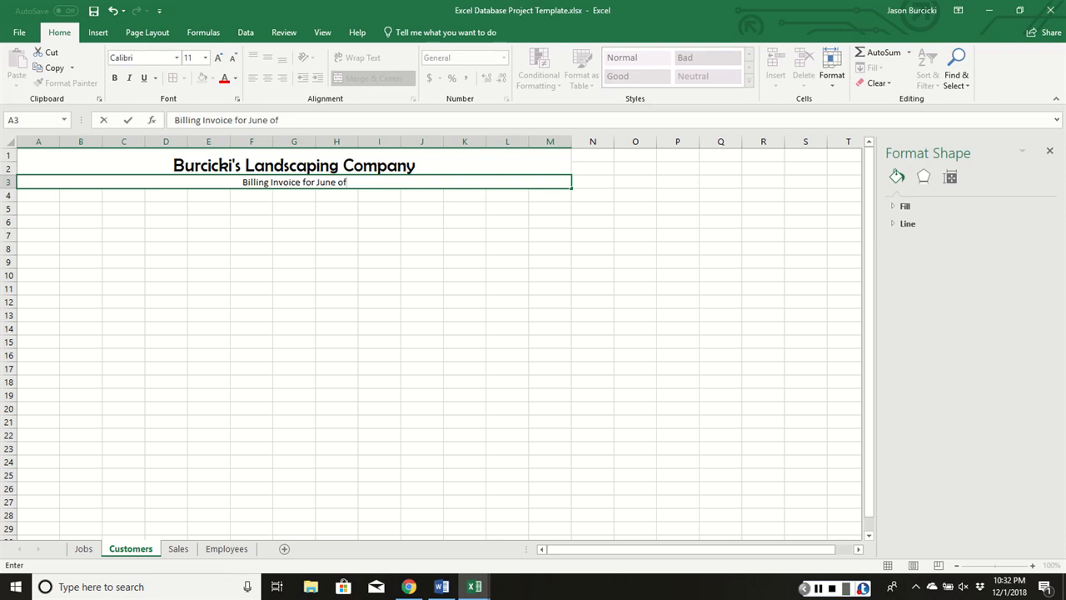
key(BackSpace)
key(BackSpace)
key(BackSpace)
text(2018)
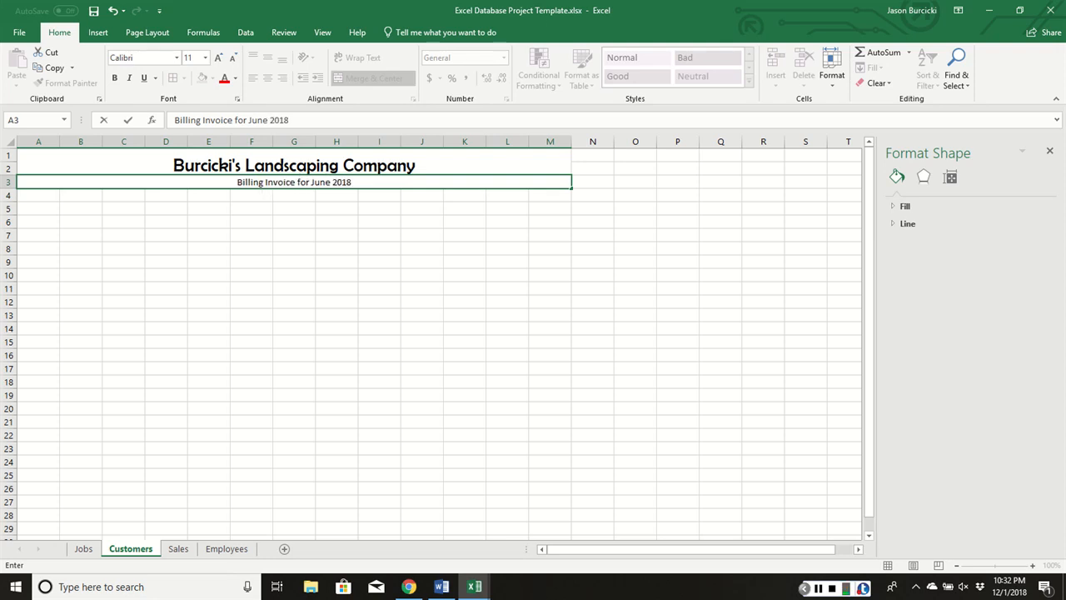
click(294, 222)
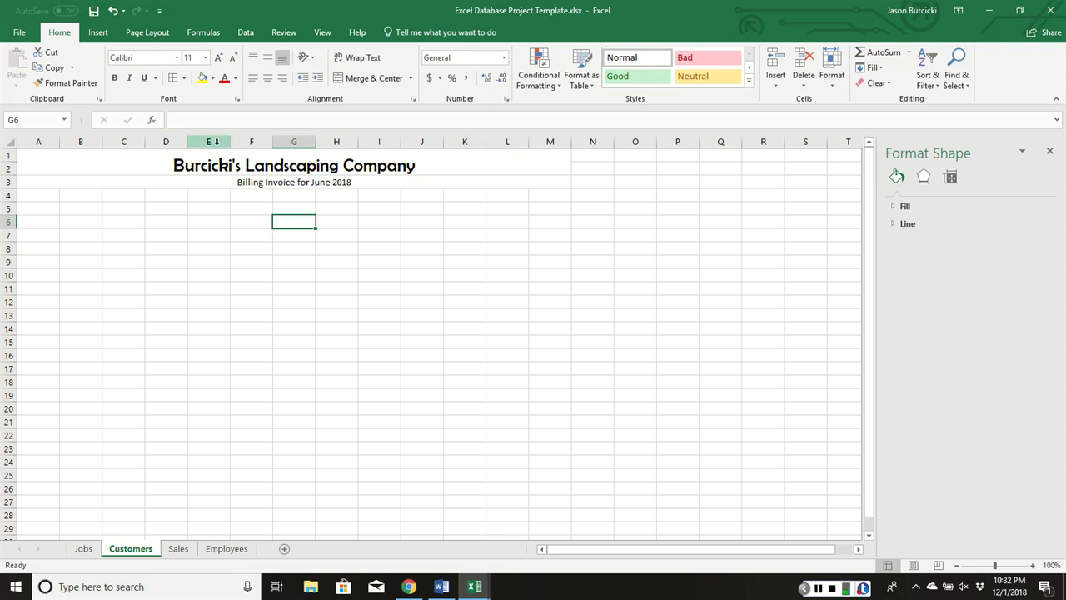
- Fill the merged subtitle row A3:M3 with a light blue theme color
click(234, 178)
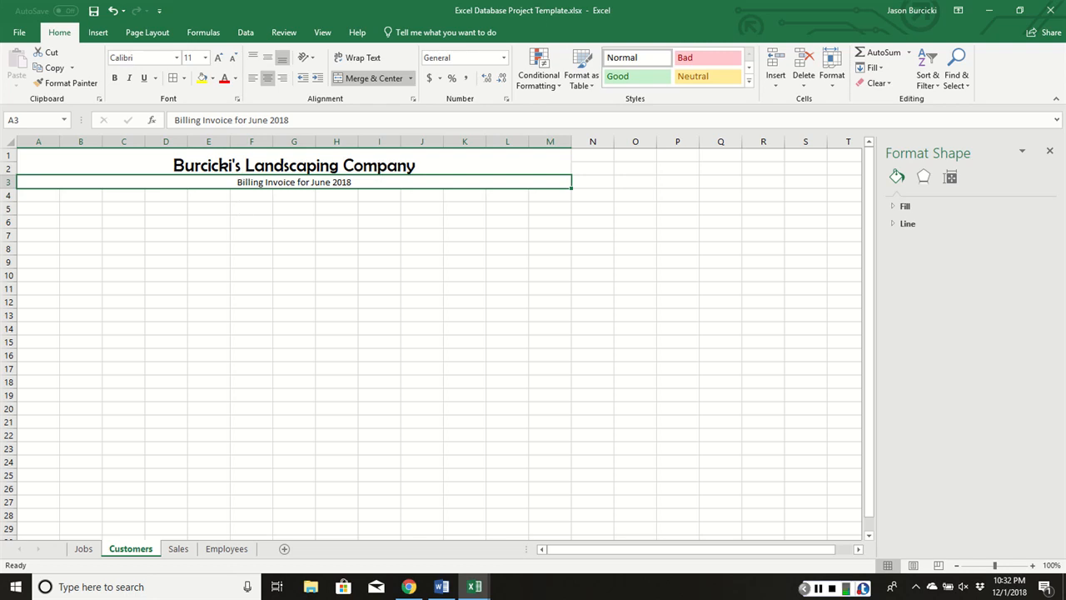
click(212, 78)
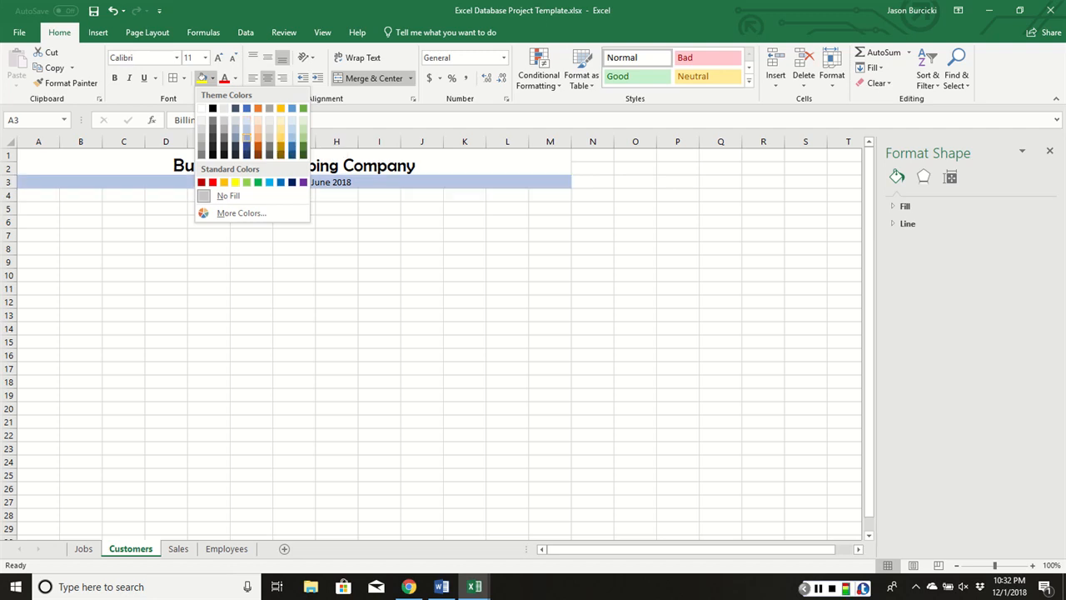
click(246, 136)
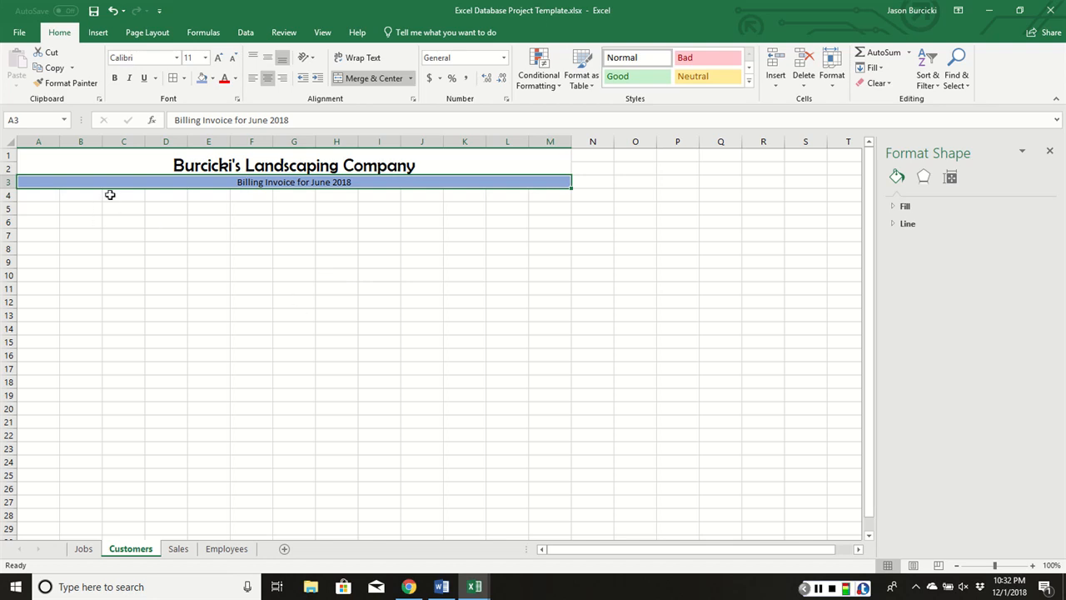
- Enter the column header "Job Number" in cell A4 of the Customers sheet
click(31, 198)
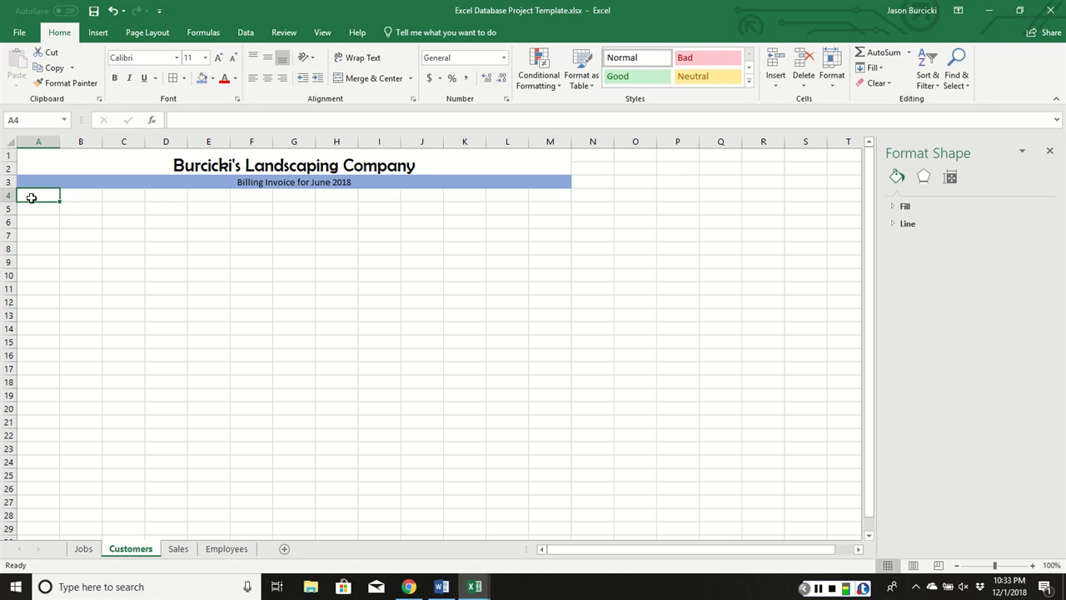
text(Ju)
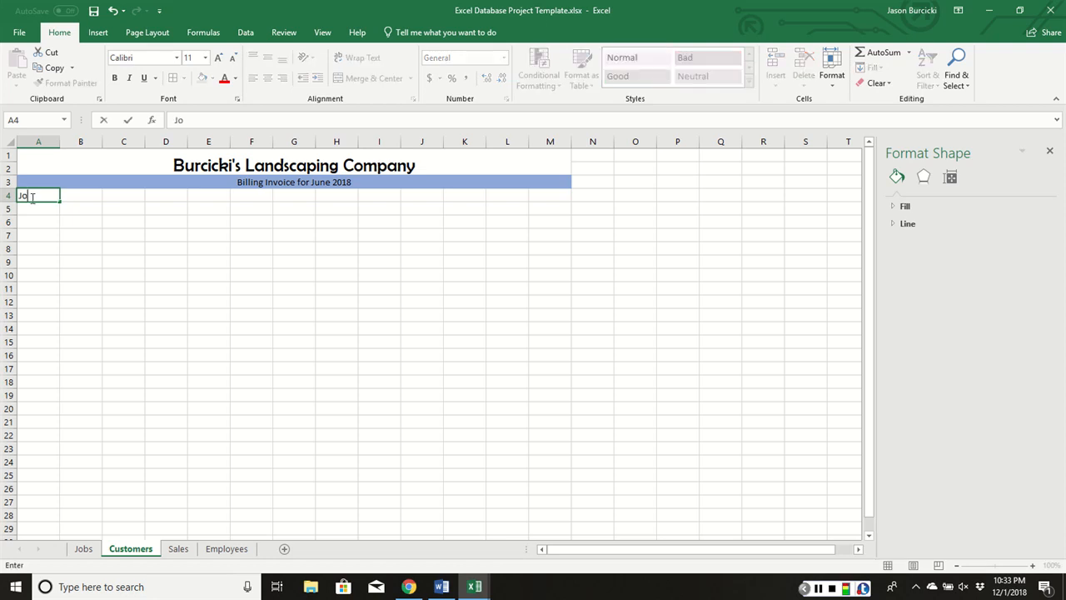
text(b NUmber)
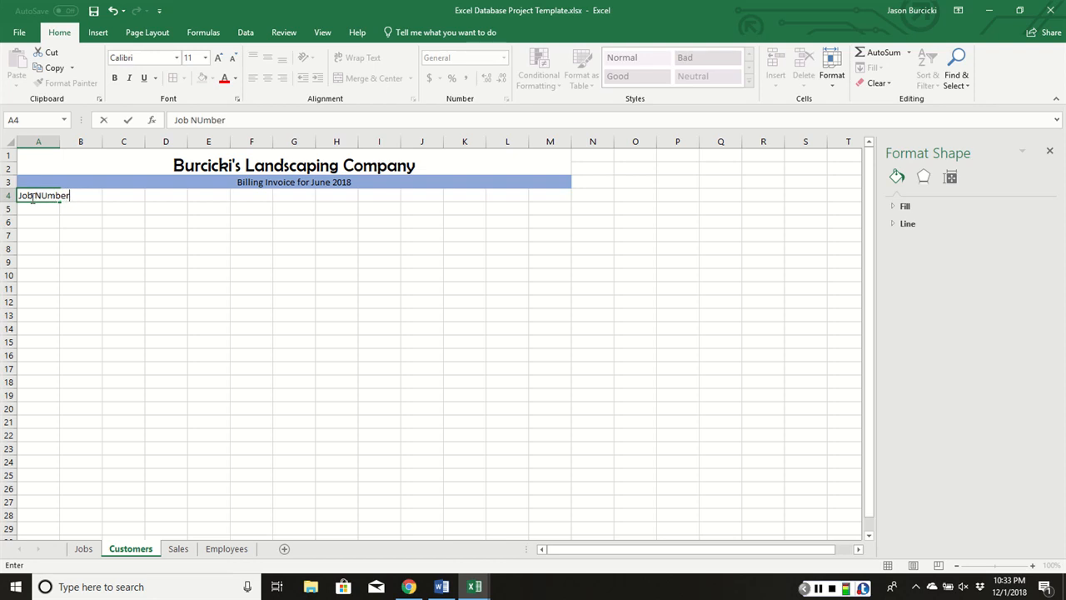
key(BackSpace)
key(BackSpace)
key(BackSpace)
key(BackSpace)
key(BackSpace)
text(umbe)
key(Tab)
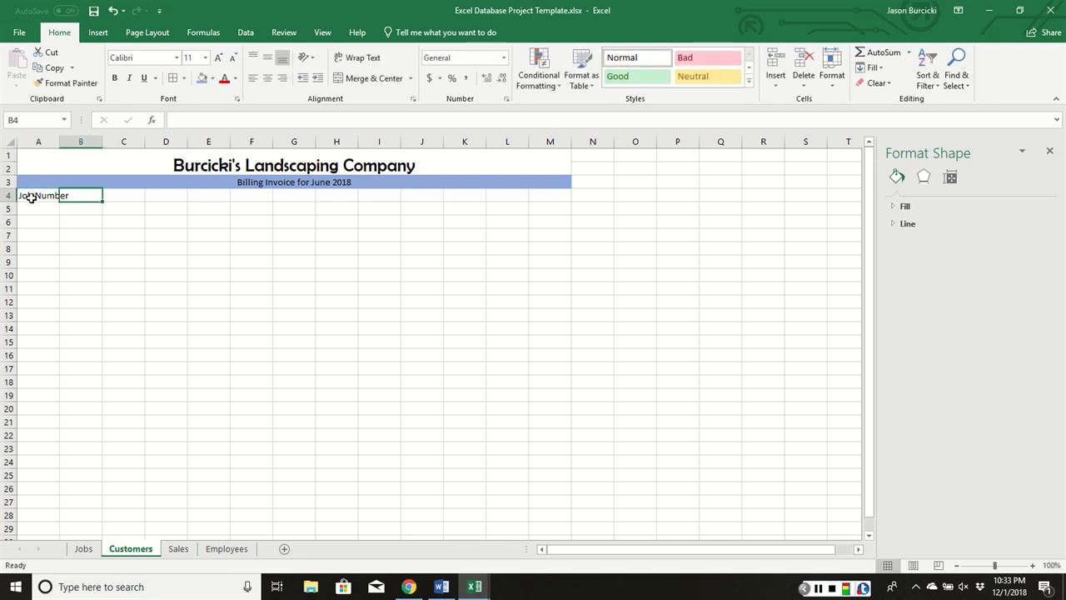
- Enter the column headers "Date", "First Name" and "Last Name" in cells B4 to D4
text(Date)
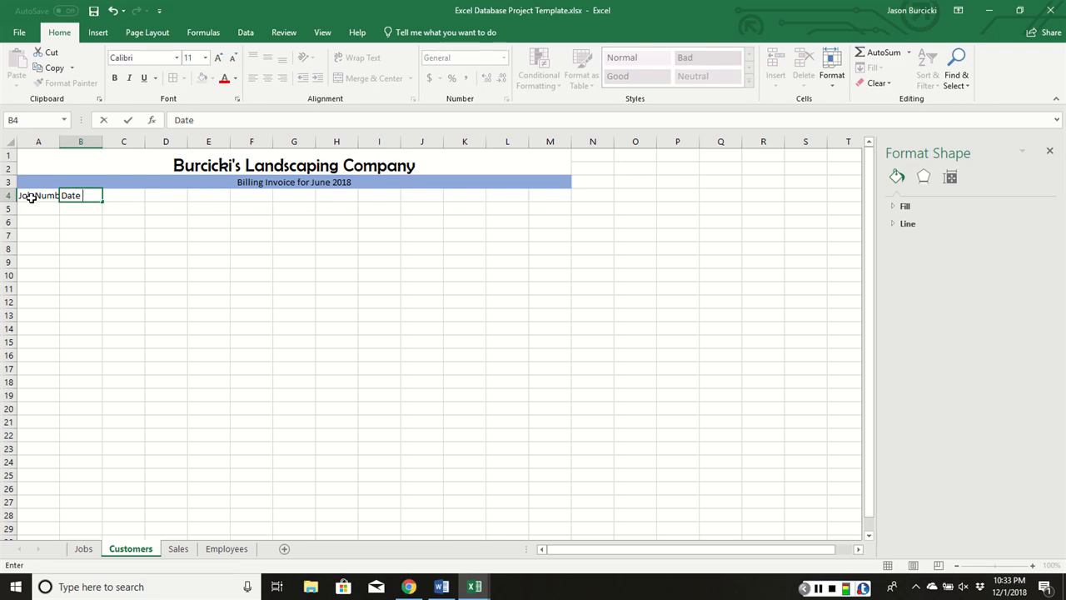
key(Tab)
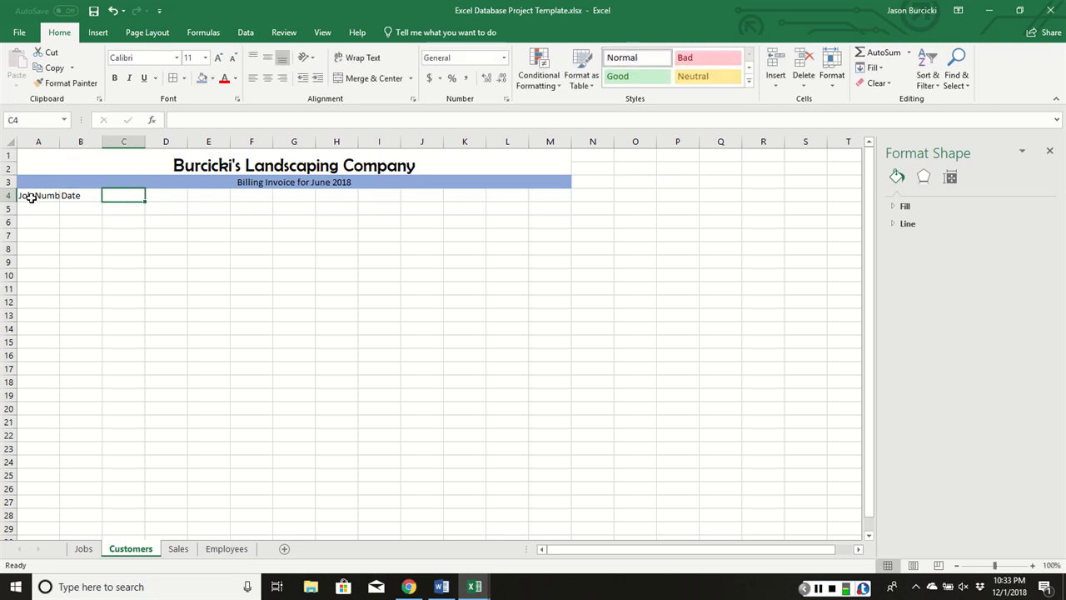
text(First)
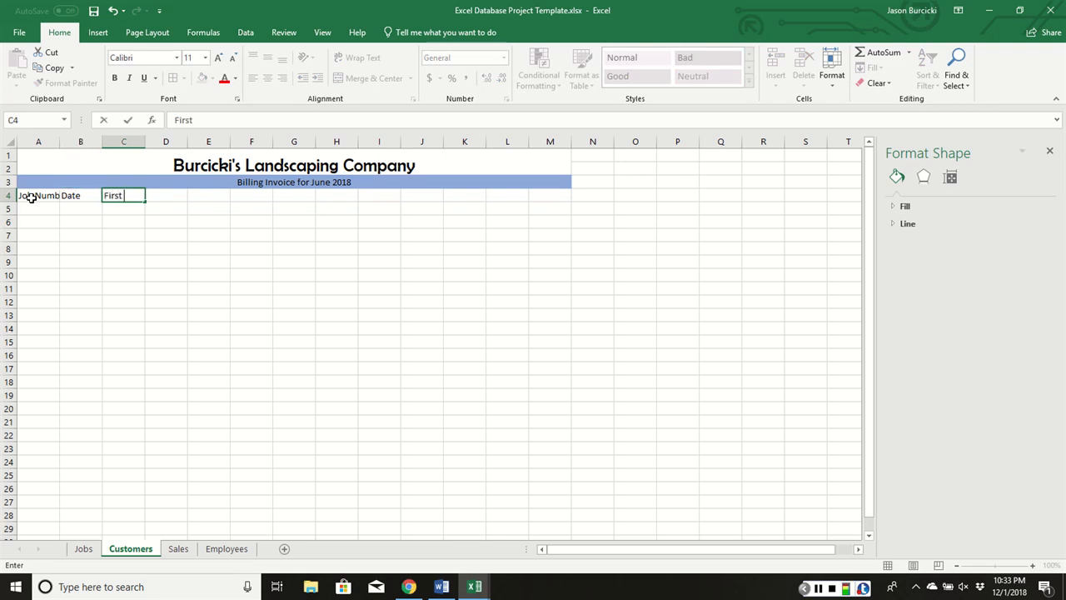
text( Name)
key(Tab)
text(Last)
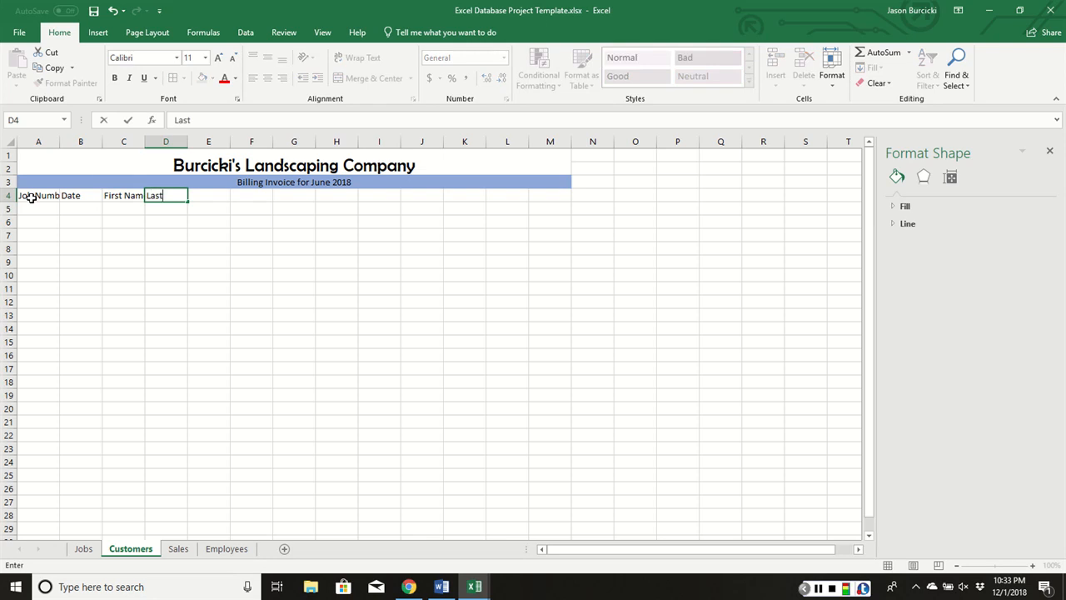
text( Name)
key(Return)
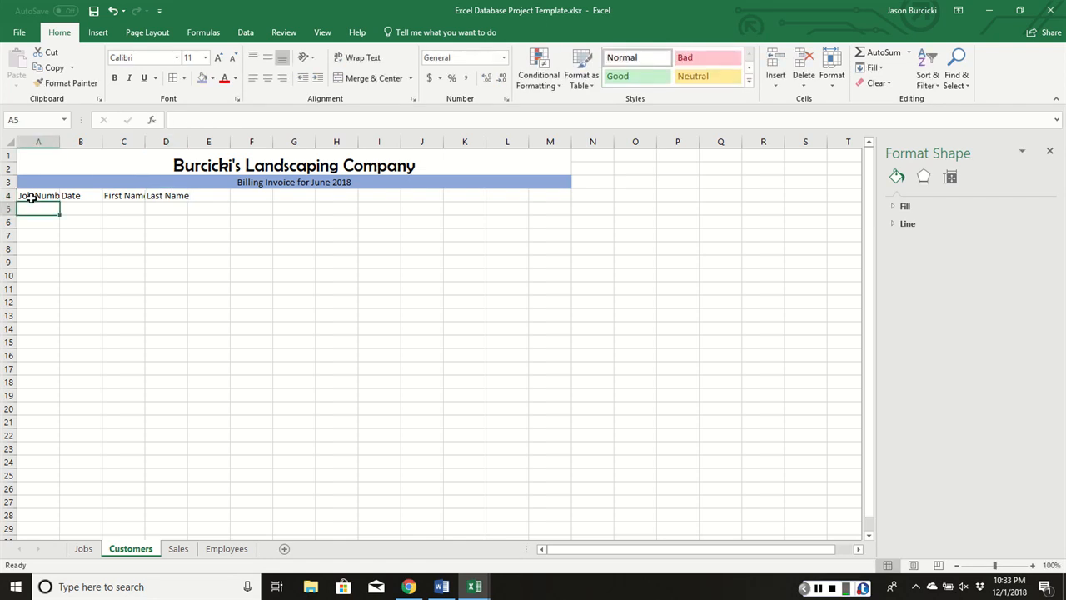
text(St)
key(BackSpace)
key(BackSpace)
key(Tab)
key(Tab)
key(Tab)
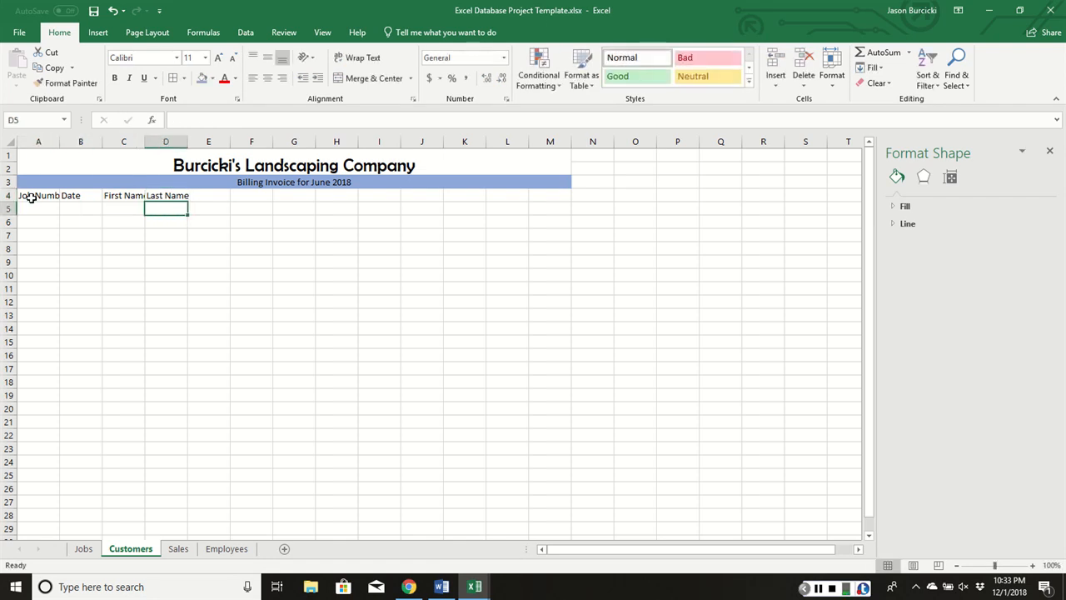
- Enter the column headers "Street" in cell E4 and "City" in cell F4
click(210, 195)
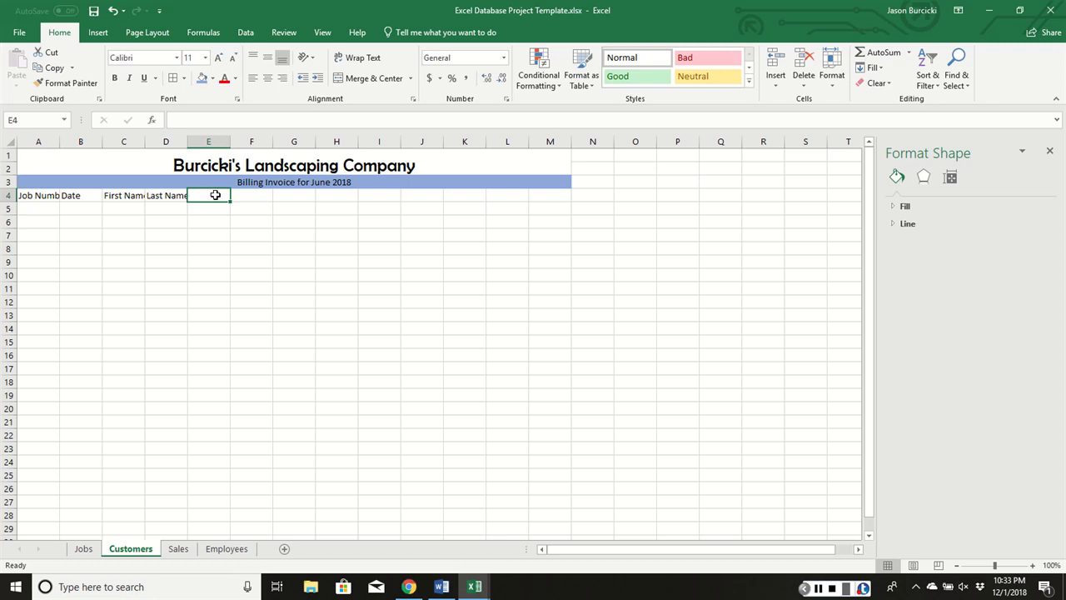
text(Street)
key(Tab)
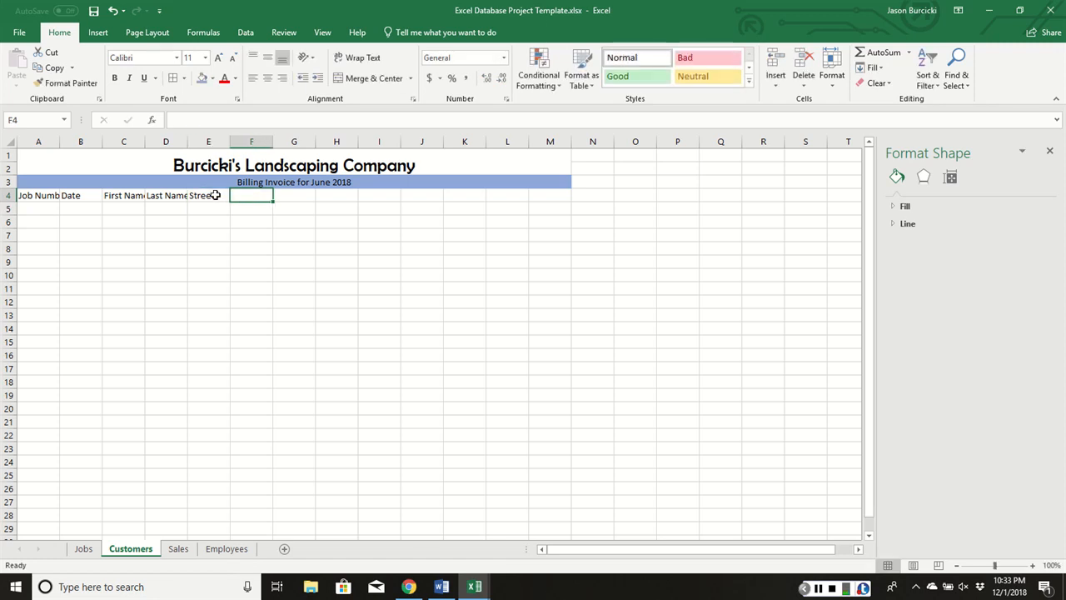
text(Cir)
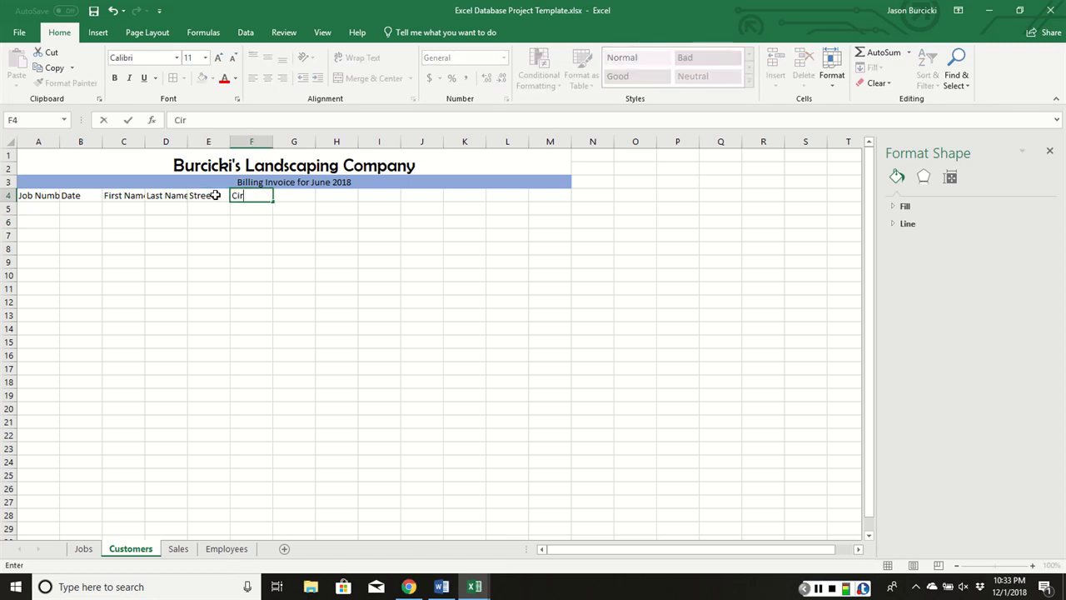
text(y)
key(Tab)
text(Zip )
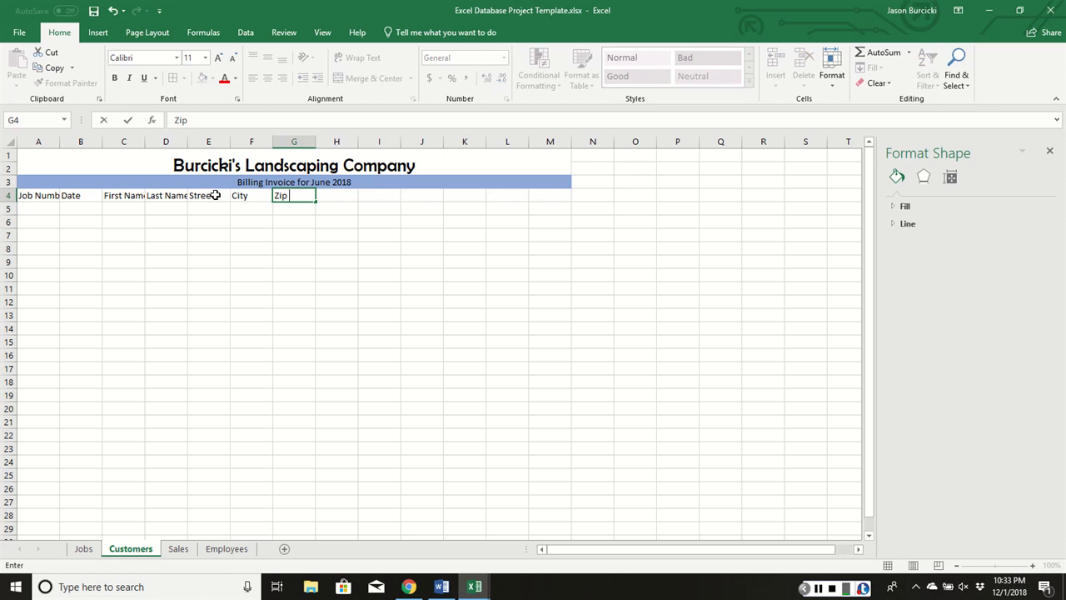
text(Coder)
key(Tab)
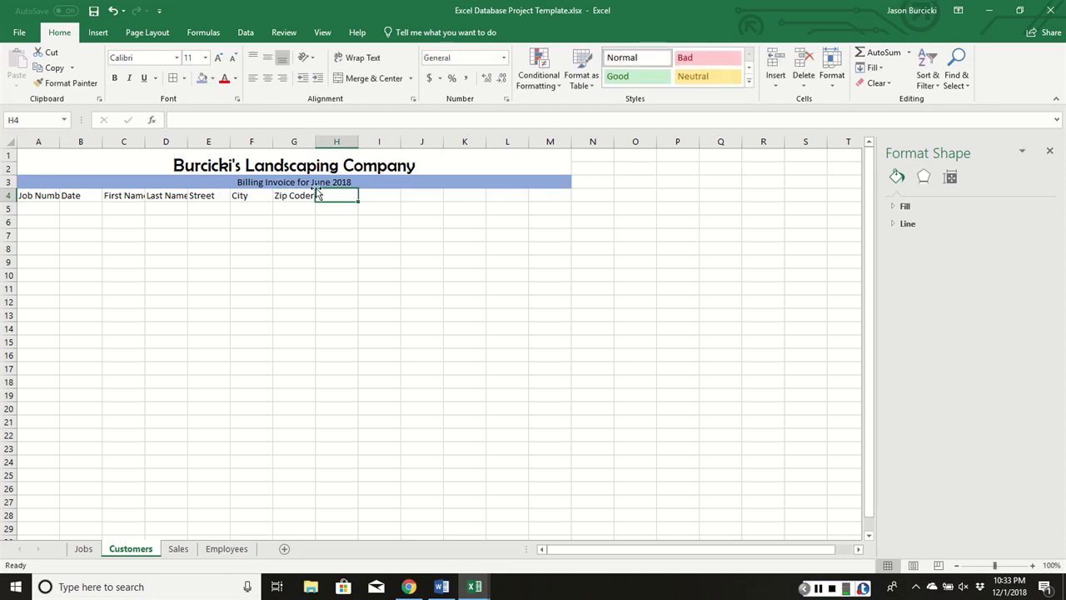
- Enter the column headers "State" in cell G4 and "Zip Code" in cell H4
click(285, 193)
text(State)
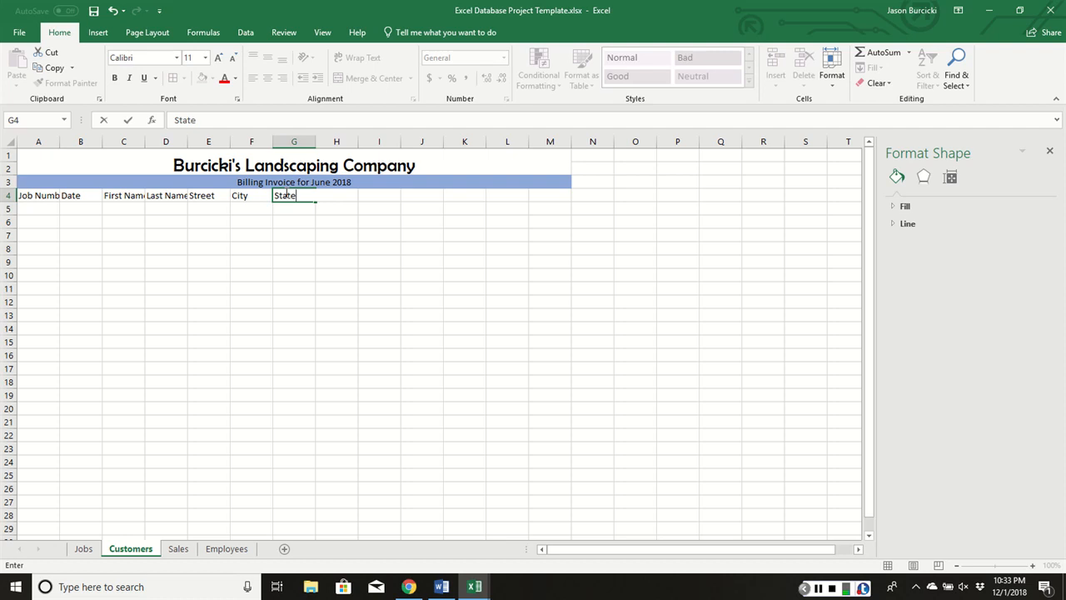
key(Tab)
text(Zip Code)
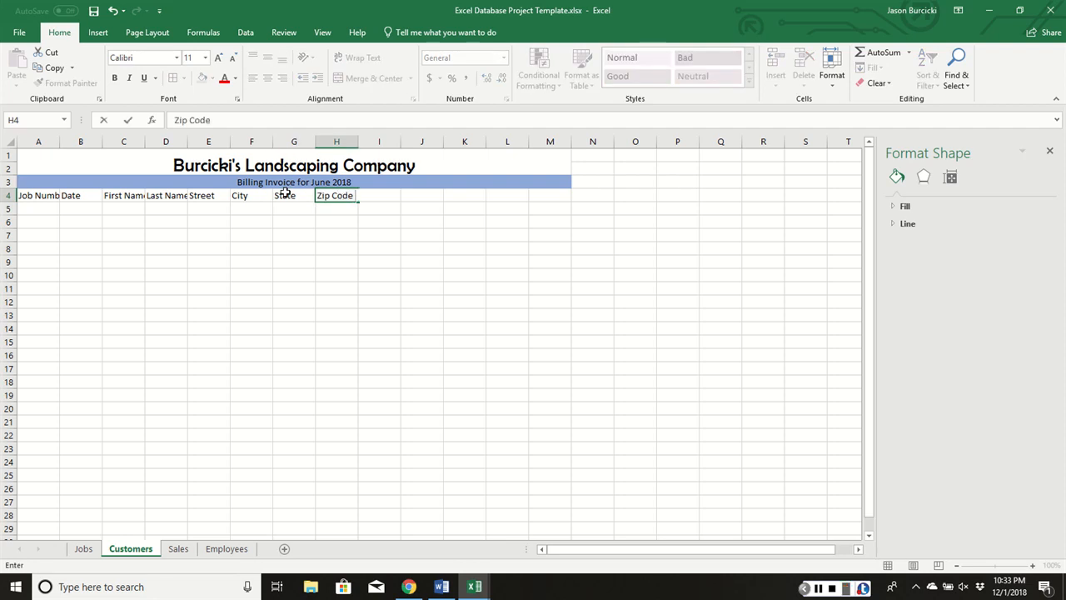
key(Tab)
- Enter the column headers "Job Code", "Total Time" and "Rate" in cells I4 to K4
text(Job)
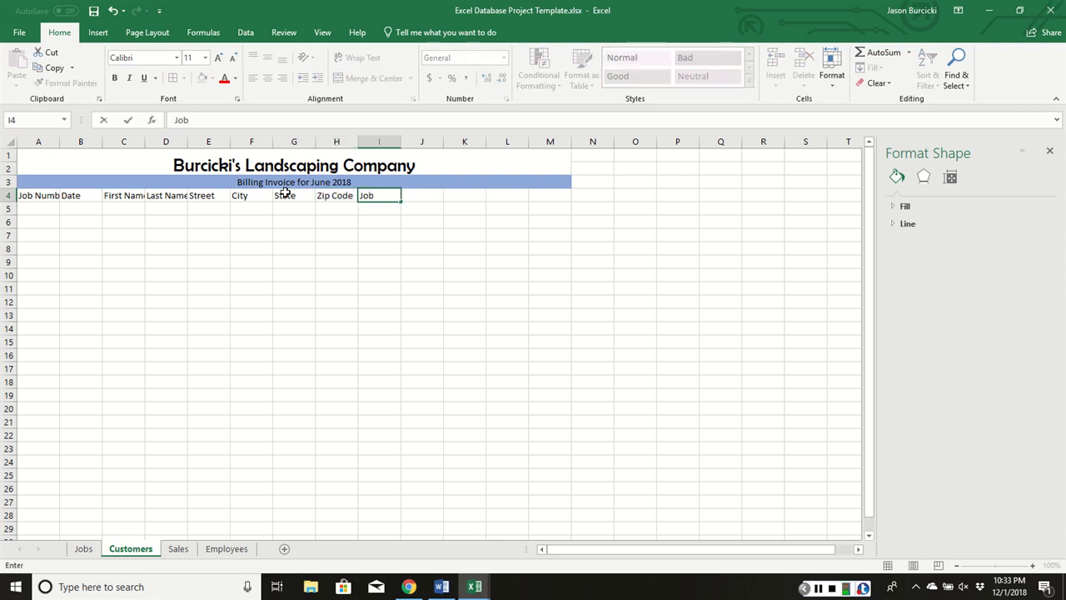
text( Code)
key(Tab)
text(Total)
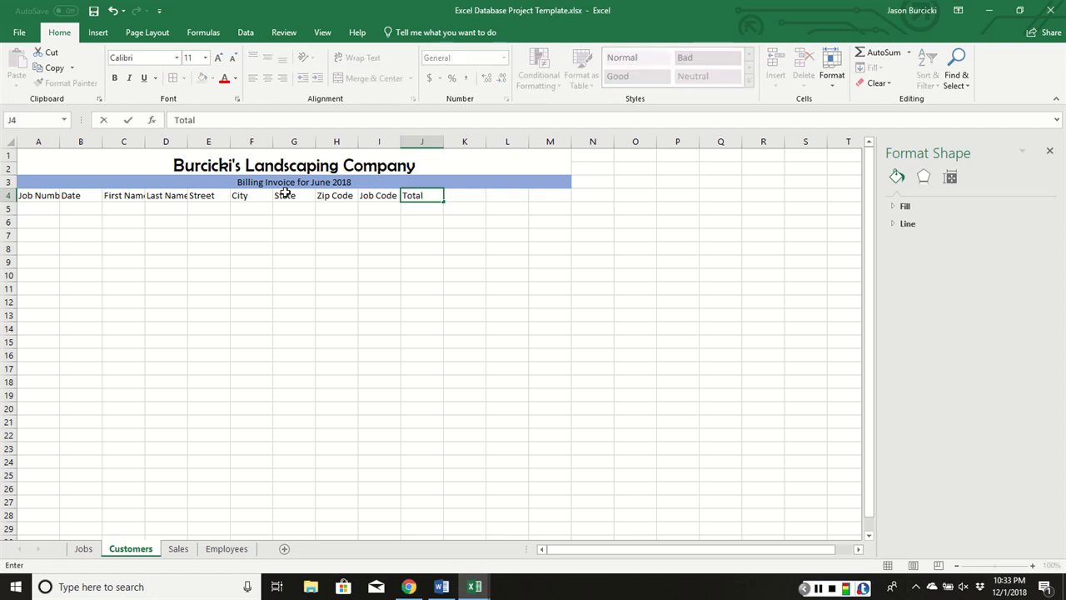
text( Time)
key(Tab)
text(Rate)
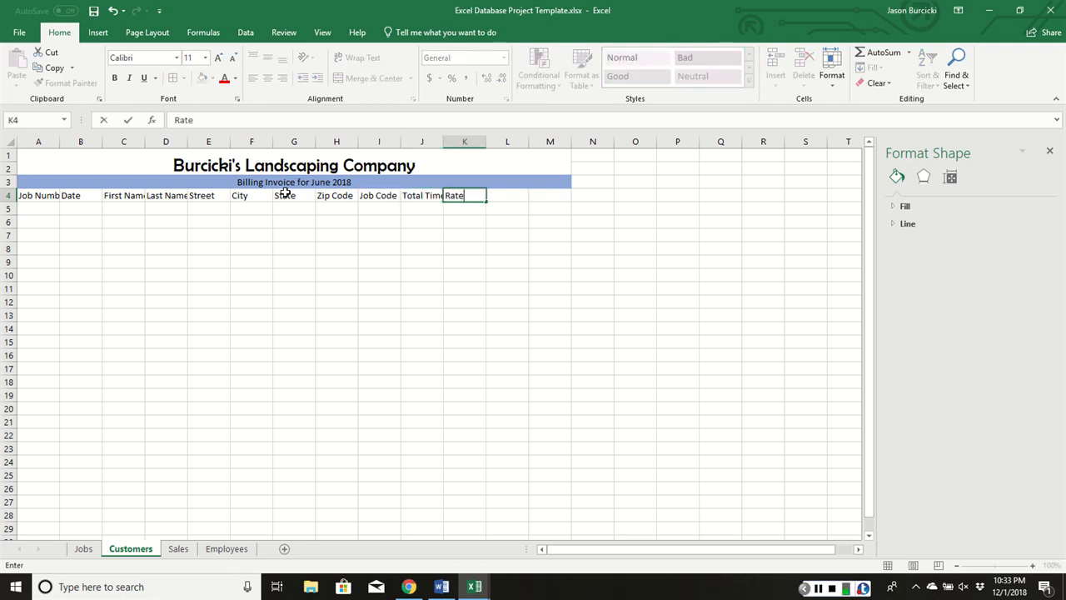
key(Tab)
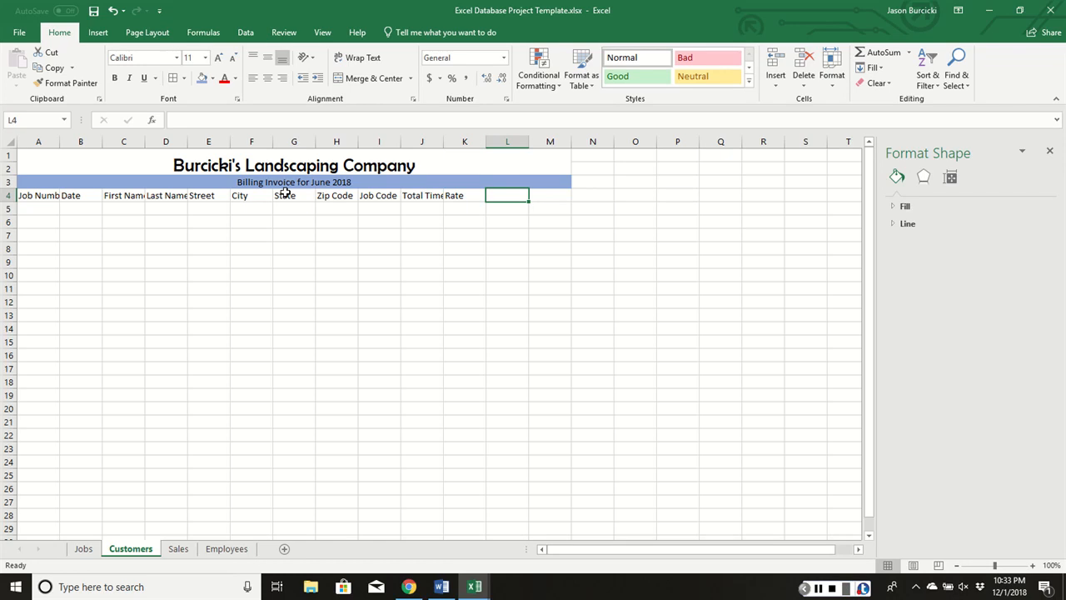
- Enter the column headers "Total Charged" in cell L4 and "Description" in cell M4
text(Total Cha)
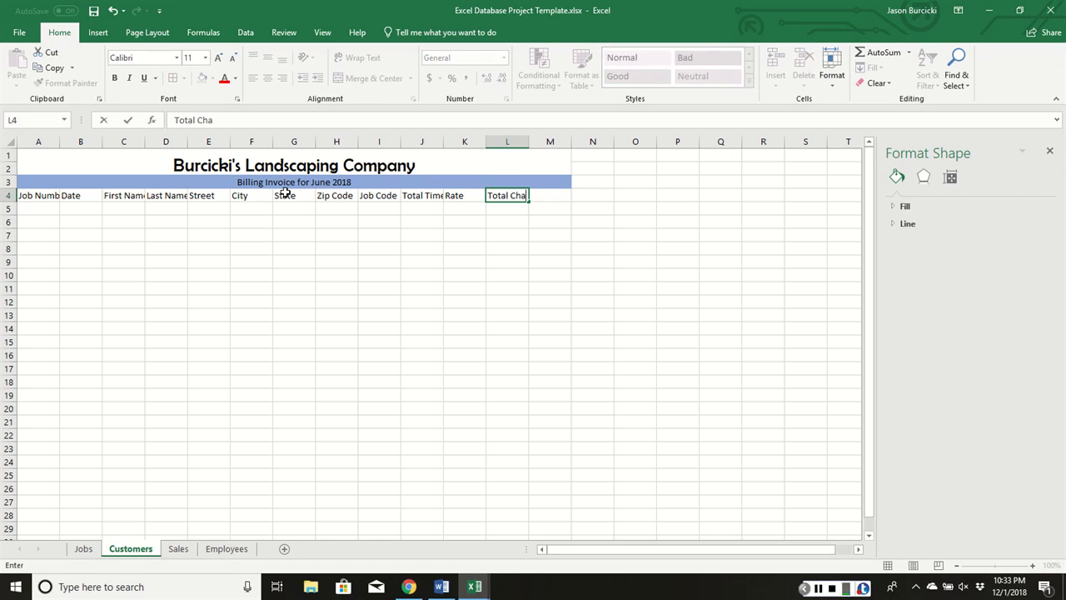
text(rged)
key(Tab)
text(D)
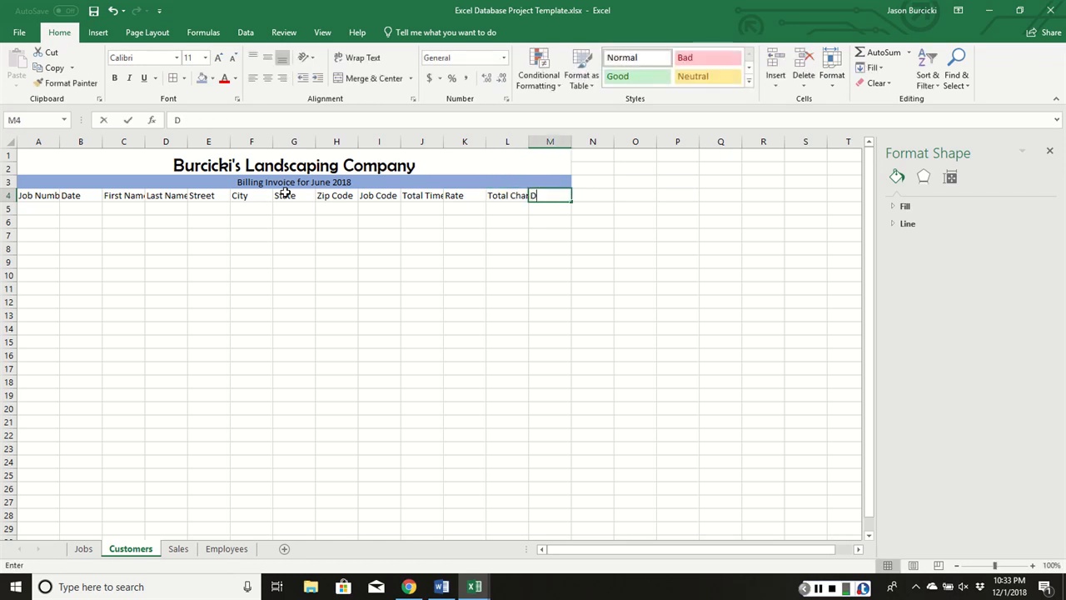
text(escription)
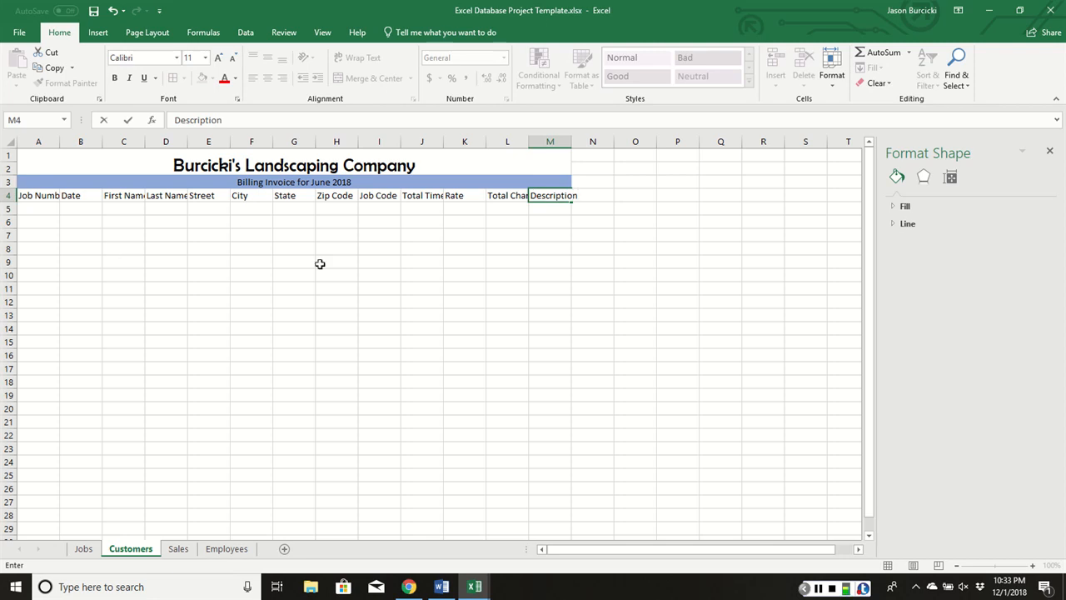
- Fill the header cells A4:M4 with the light blue theme colour
drag(321, 264, 294, 256)
click(36, 198)
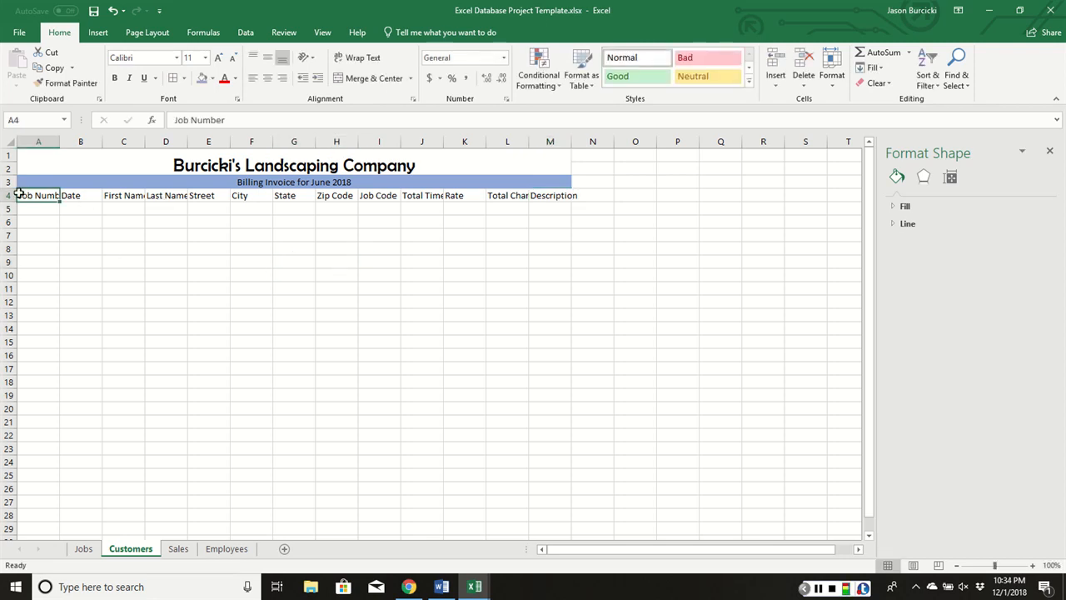
drag(36, 193, 547, 194)
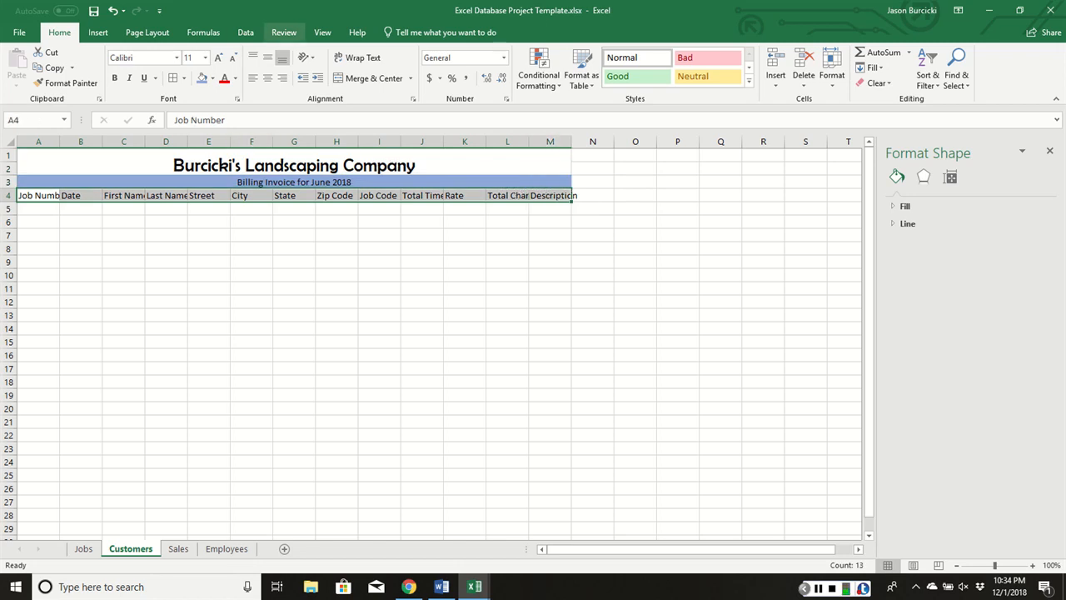
click(212, 78)
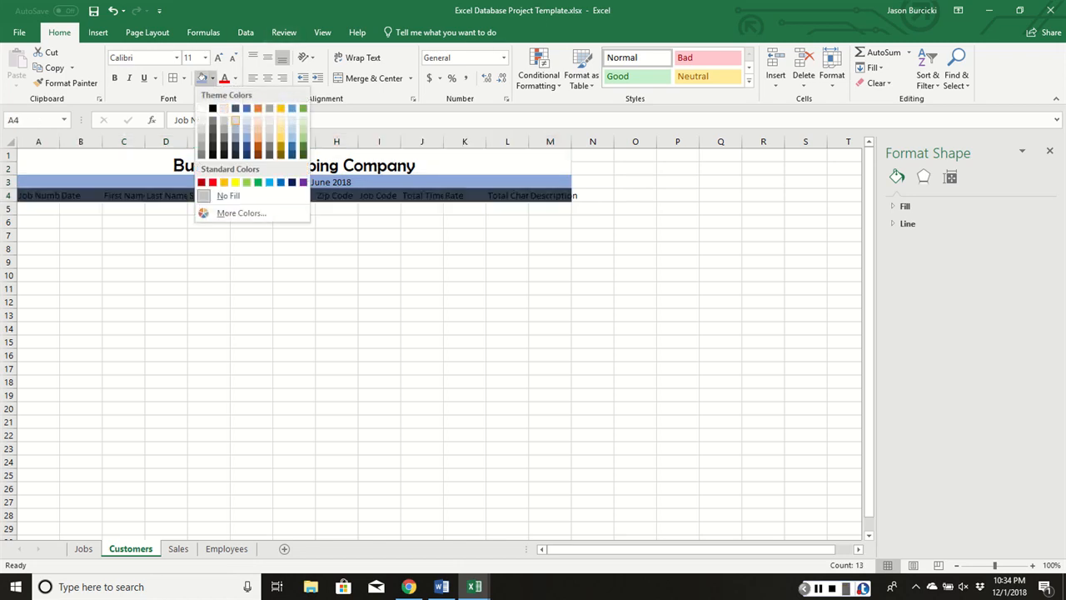
click(247, 129)
click(387, 285)
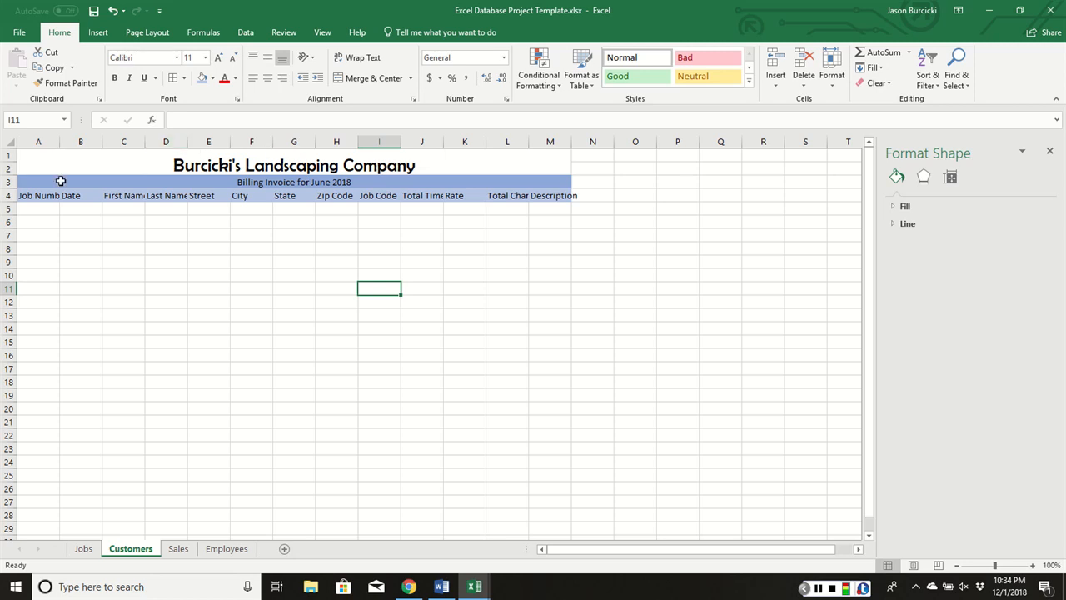
- Enter the job numbers 1 through 10 in cells A5 to A14
click(32, 195)
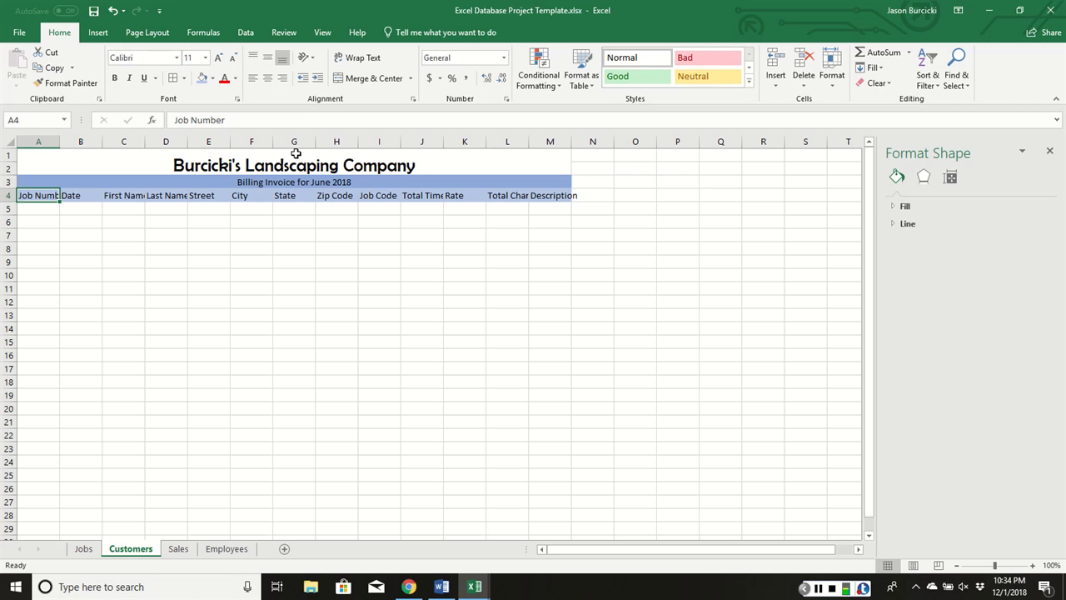
click(39, 210)
key(End)
key(Return)
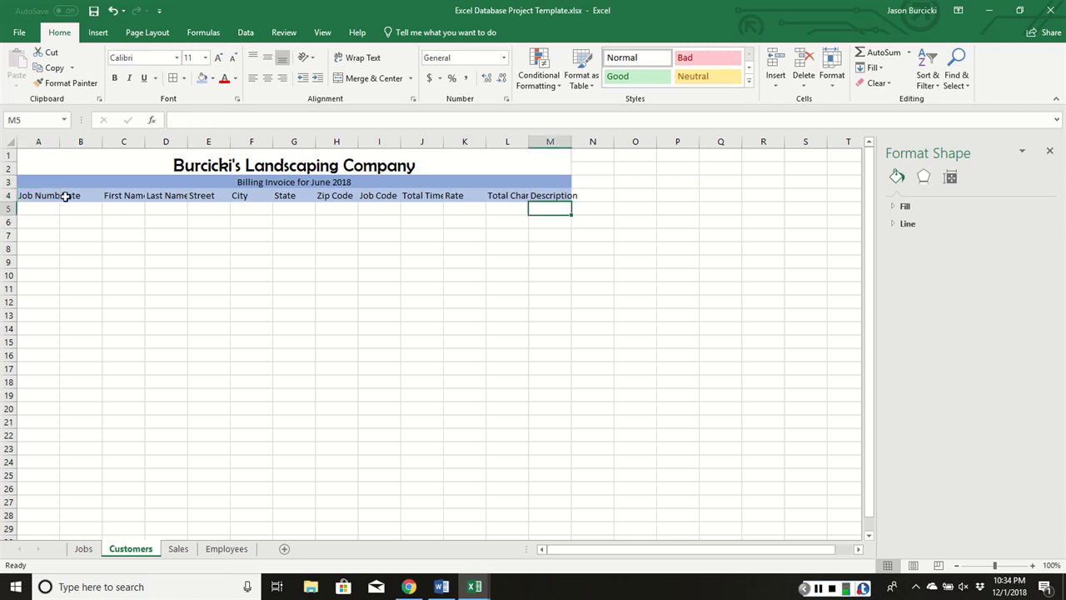
key(Return)
click(36, 210)
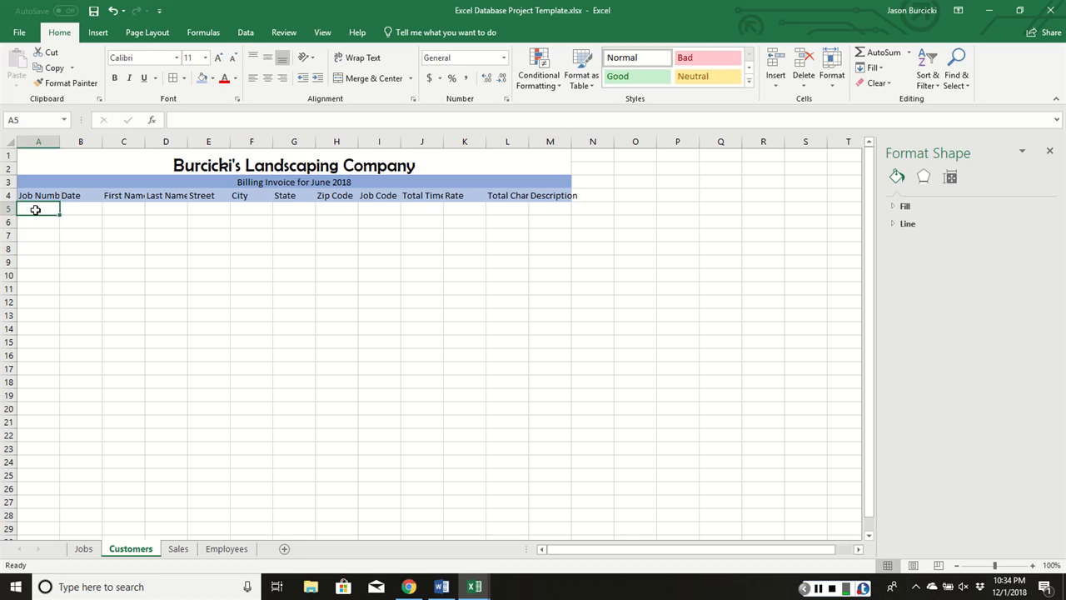
text(1)
key(Return)
text(2)
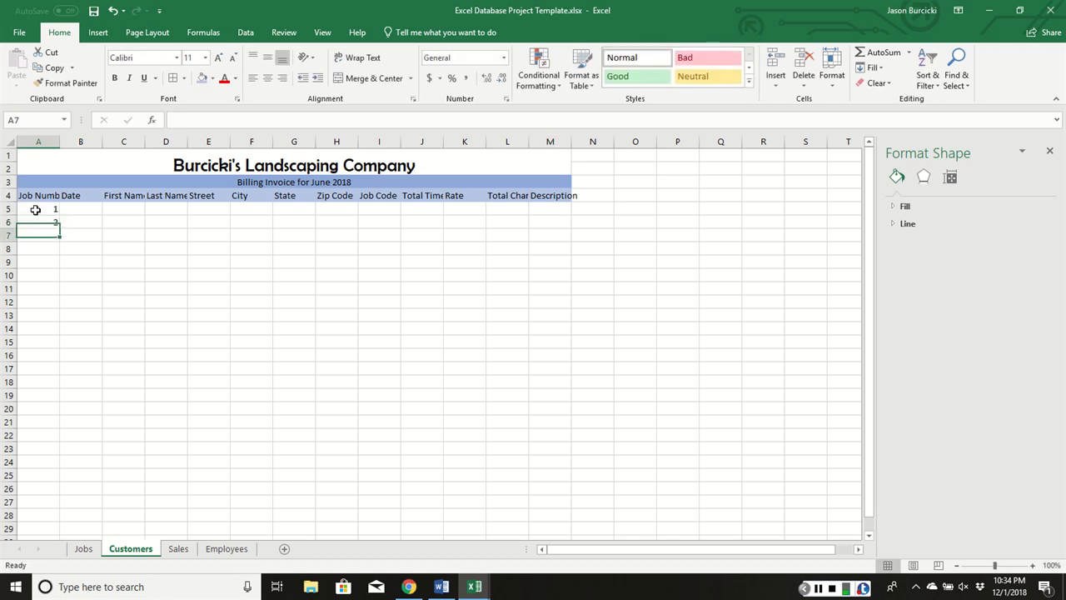
key(Return)
text(3)
key(Return)
text(4)
key(Return)
text(5)
key(Return)
text(6)
key(Return)
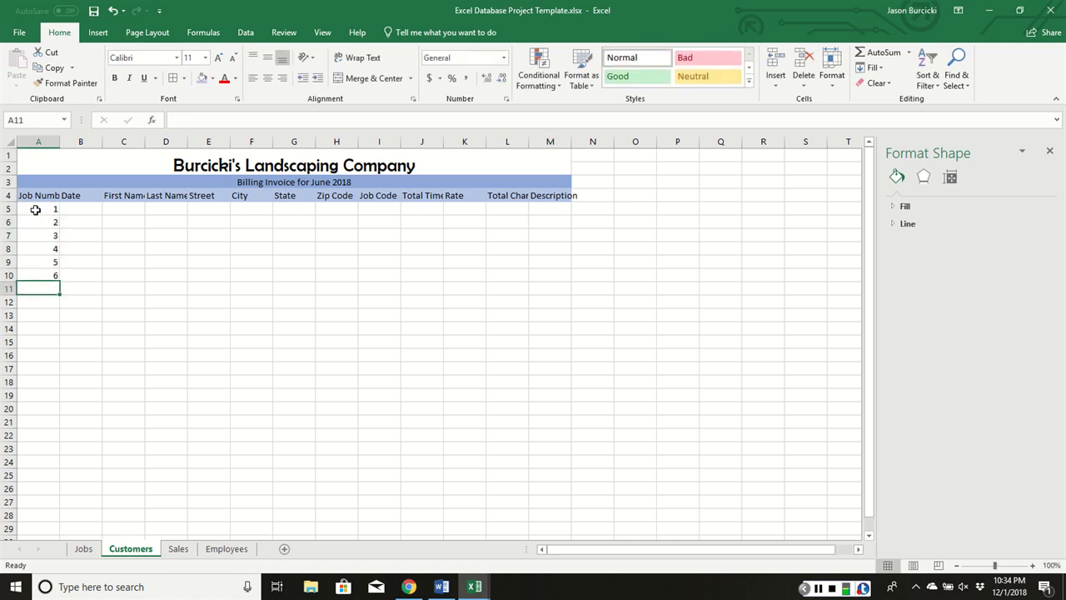
text(7)
key(Return)
text(8)
key(Return)
text(9)
key(Return)
text(10)
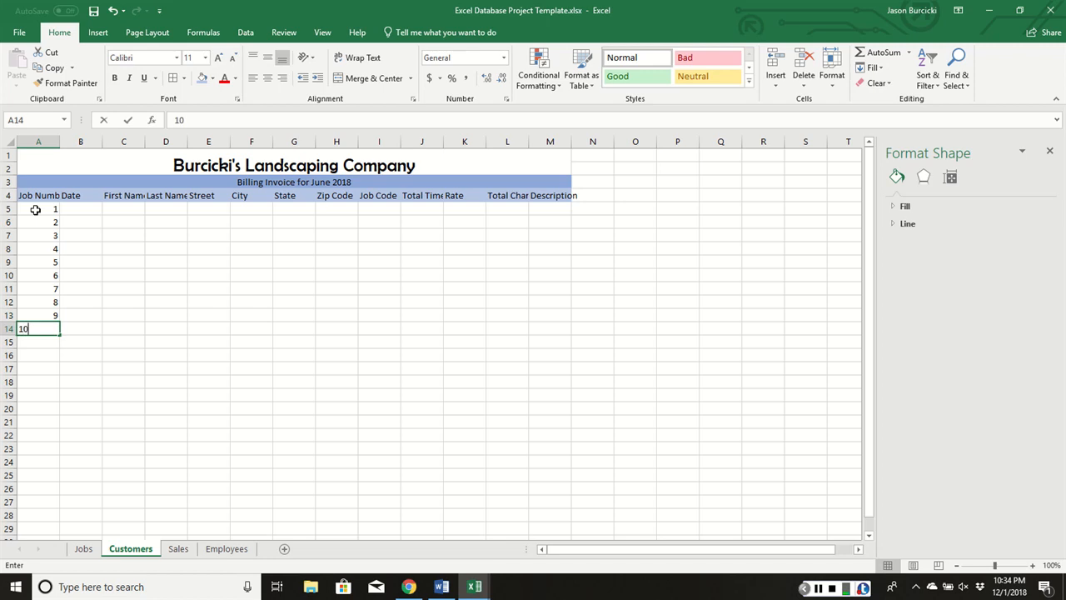
key(Return)
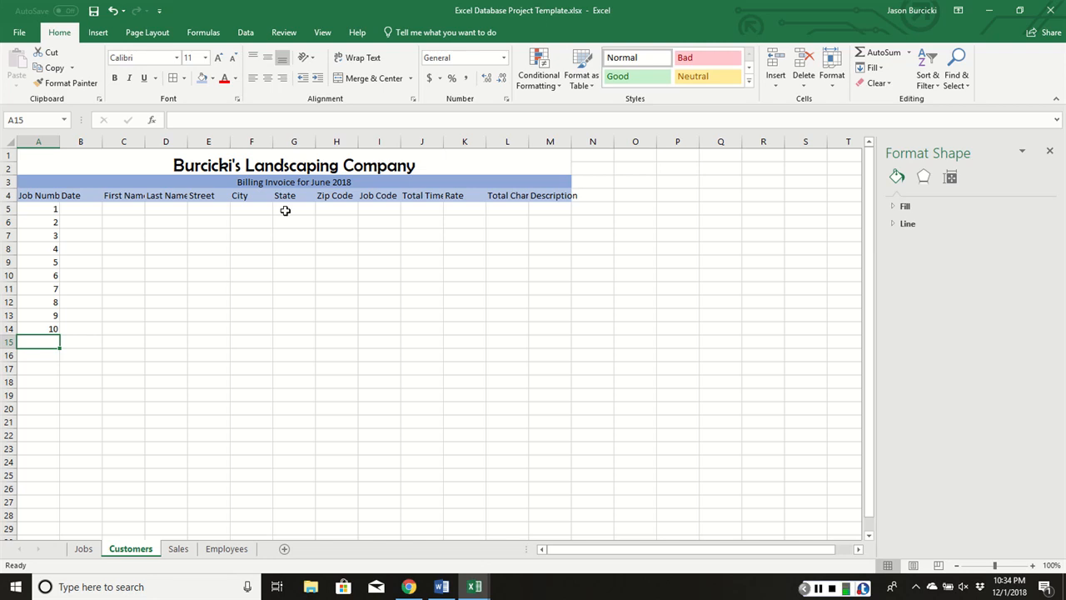
- Fill B5:H14 with the ten jobs' dates, every second day from 6/11/2018 to 6/29/2018, and the customers' names and full addresses
click(88, 208)
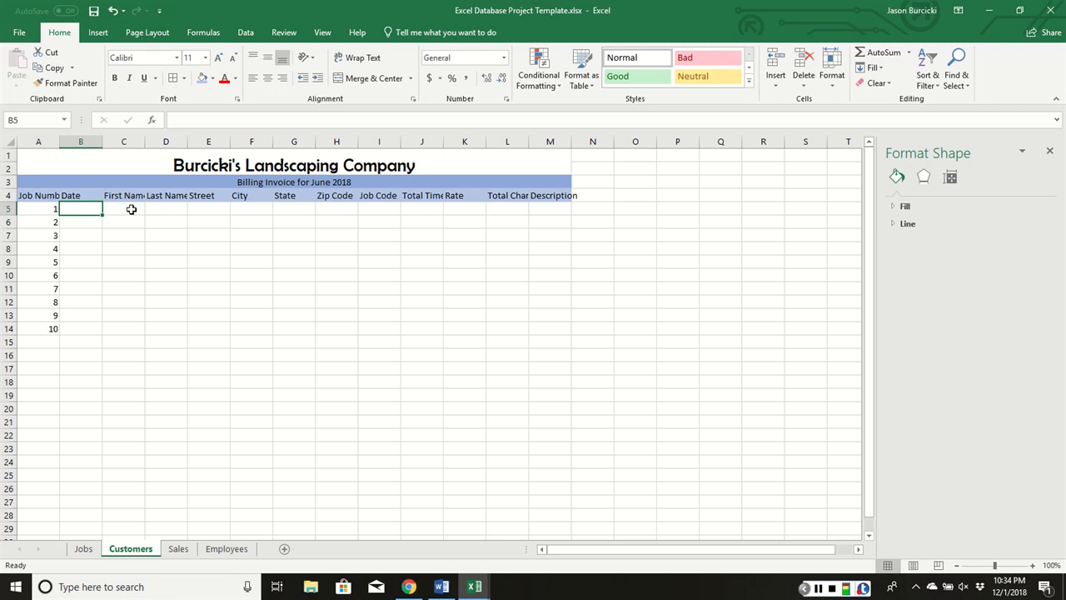
drag(131, 209, 336, 332)
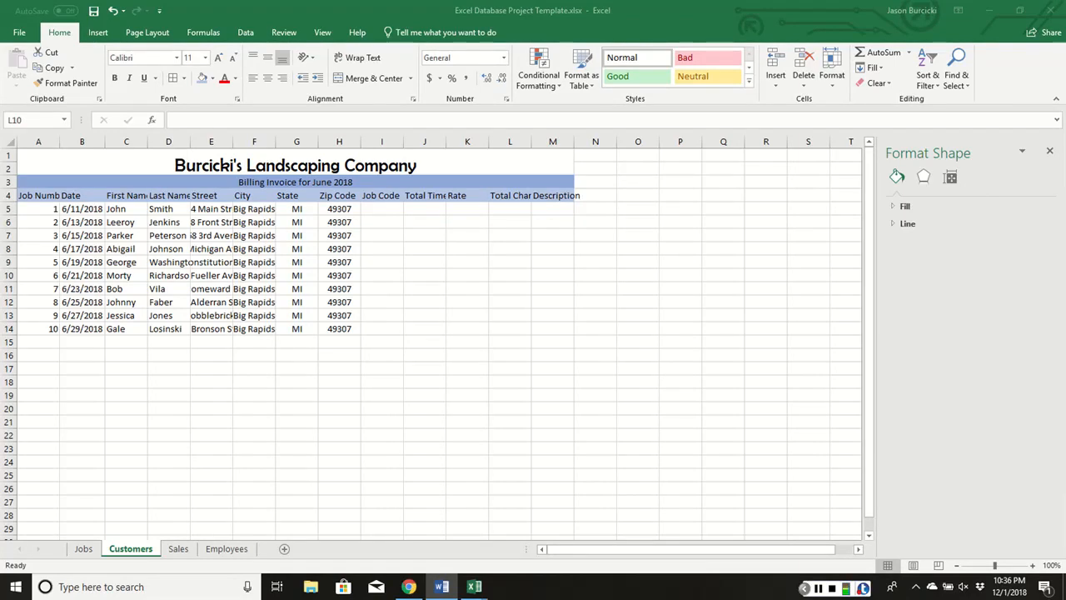
- AutoFit the width of all columns on the Customers sheet
click(12, 140)
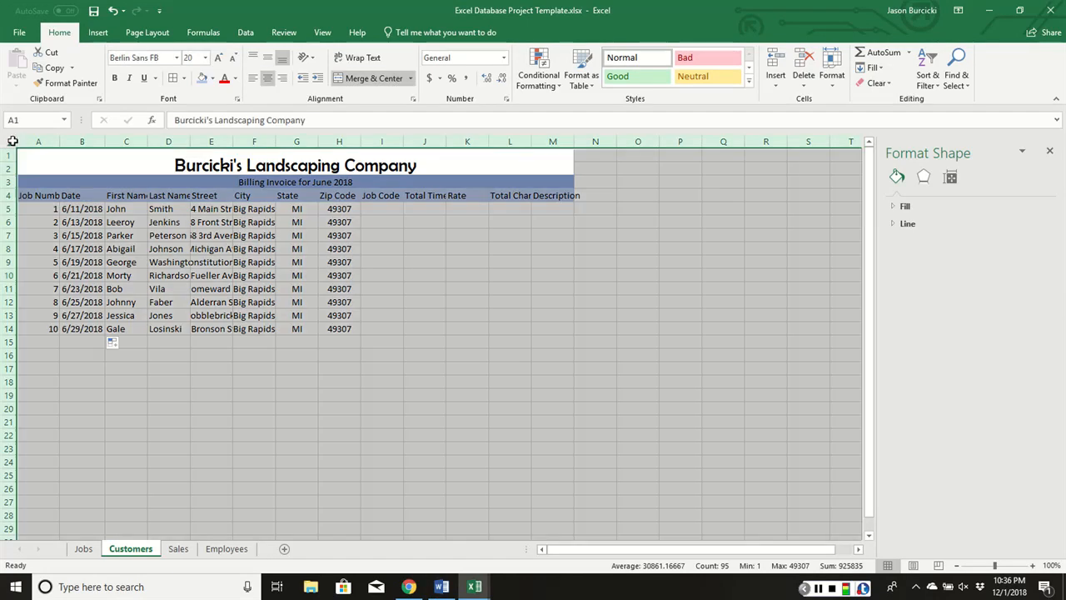
click(832, 69)
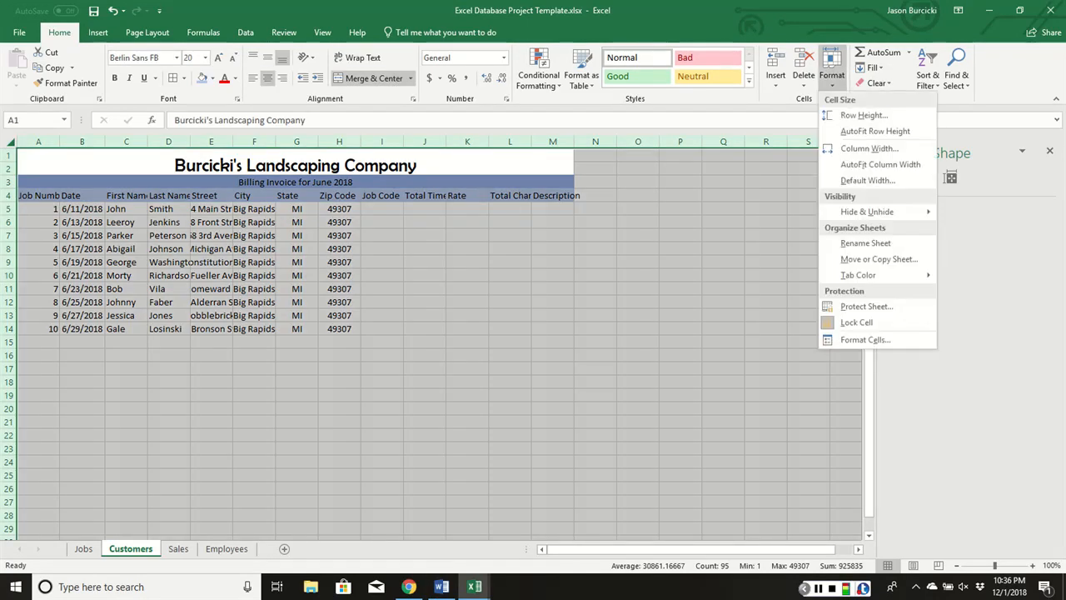
click(880, 164)
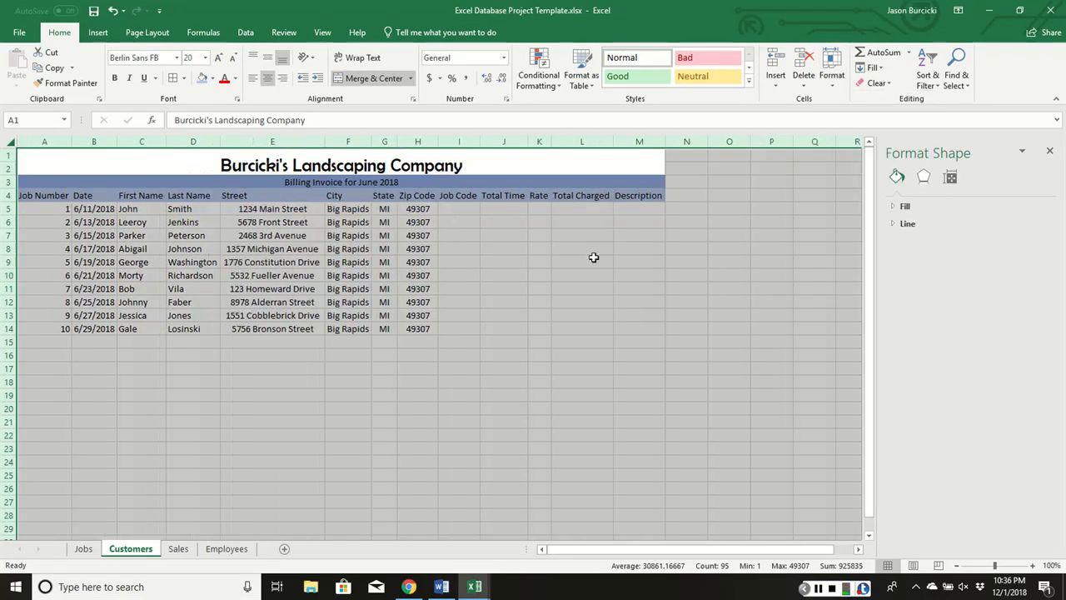
click(520, 314)
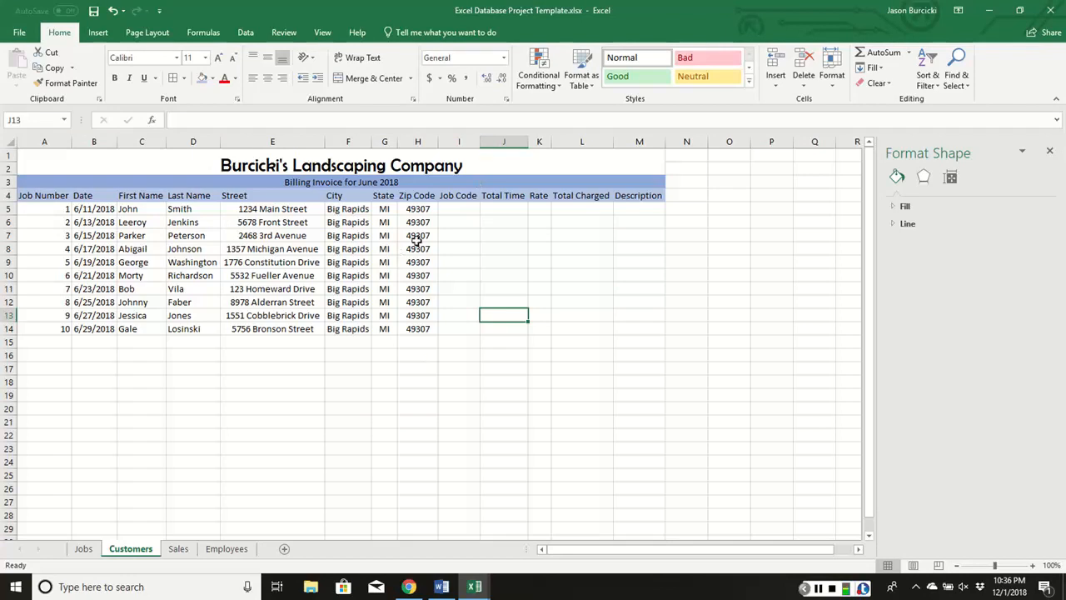
- Center the column headers in row 4 horizontally
click(7, 195)
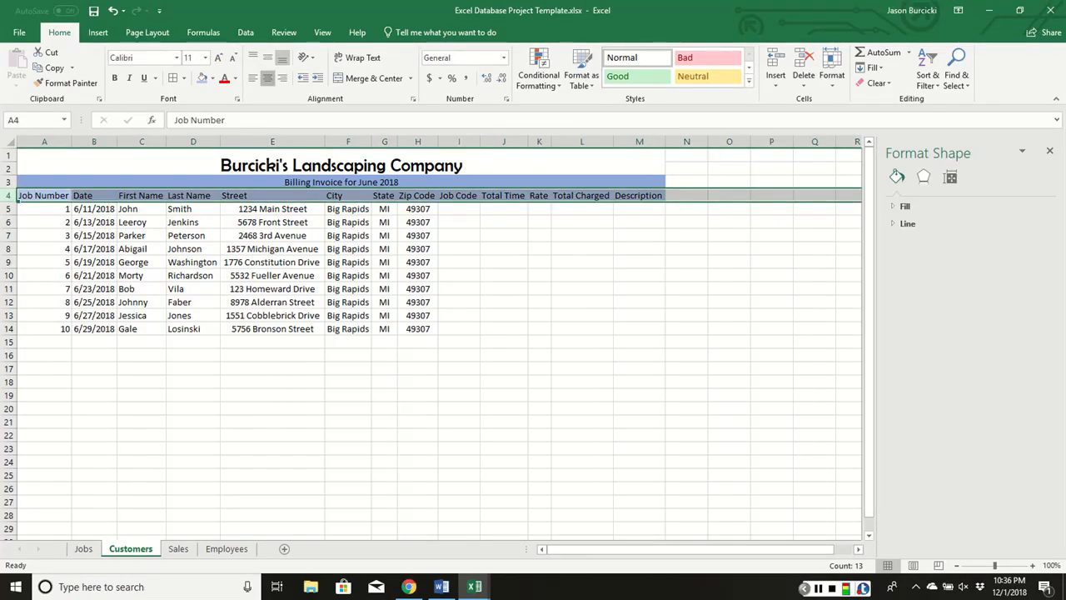
click(267, 78)
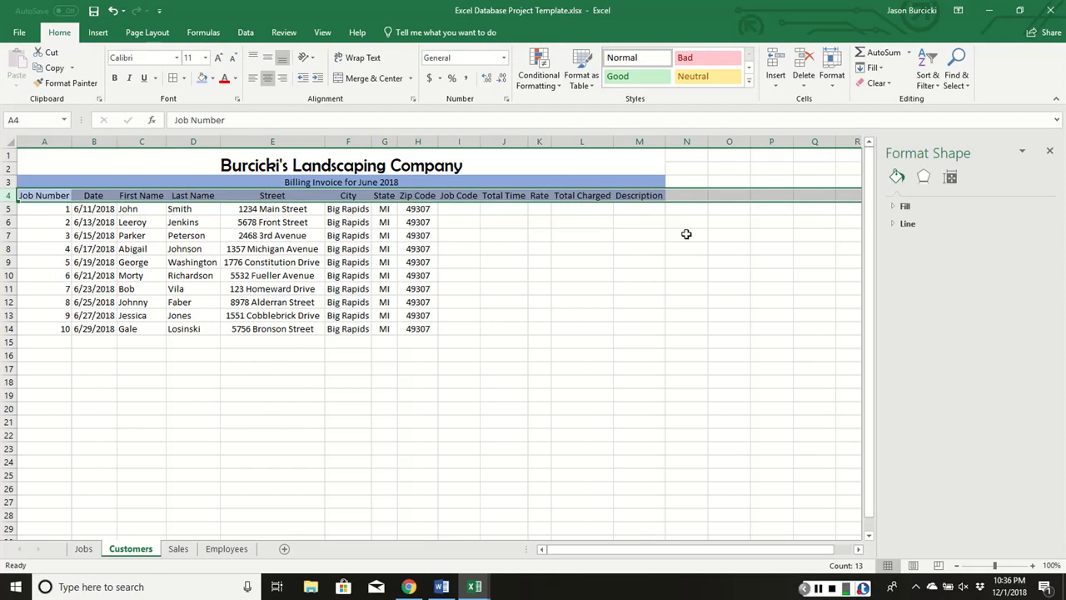
click(659, 220)
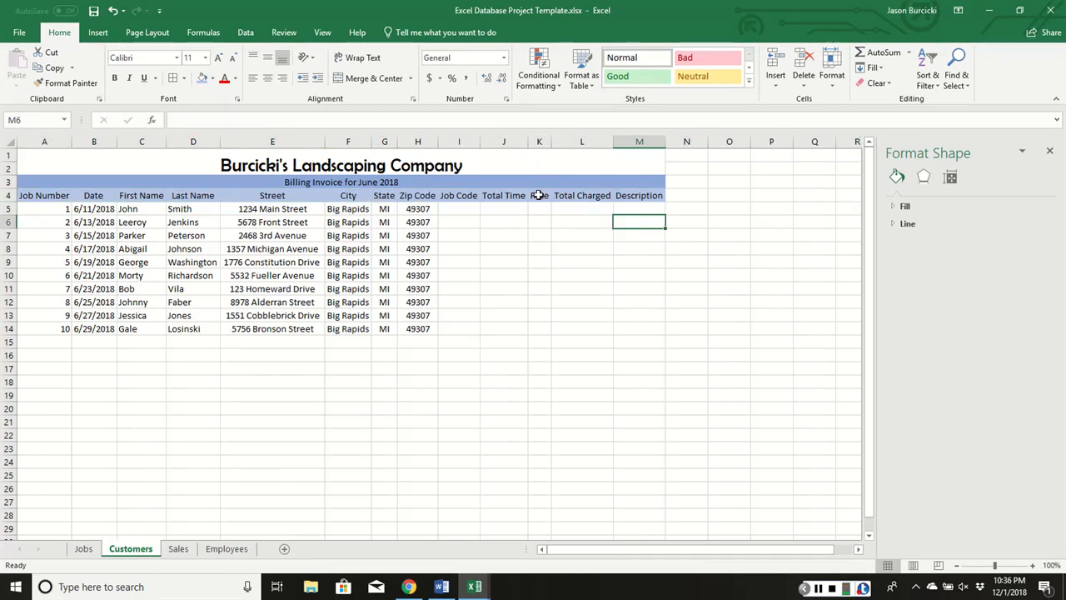
- Enter codes 1, 3, 2, 5, 4, 3, 5, 4, 1, 2 in I5:I14 and times 3, 1.5, 2, 2, 3, 5, 3, 2.5, 4.5, 3 in J5:J14
click(456, 210)
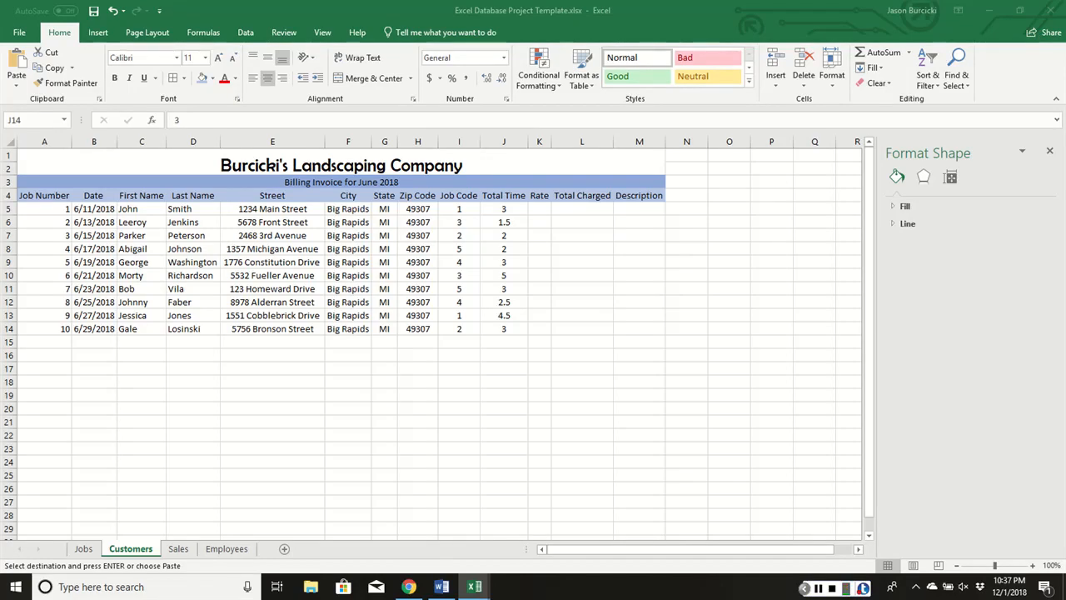
text(3)
- Insert a VLOOKUP function in Rate cell K5 with job code cell I5 as the lookup value
click(541, 209)
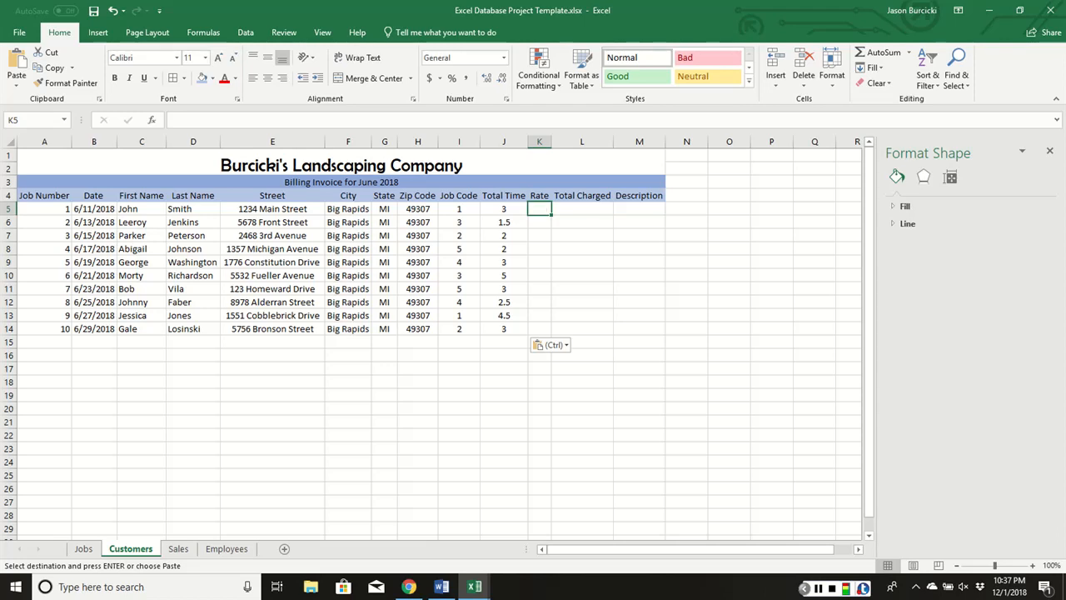
click(203, 32)
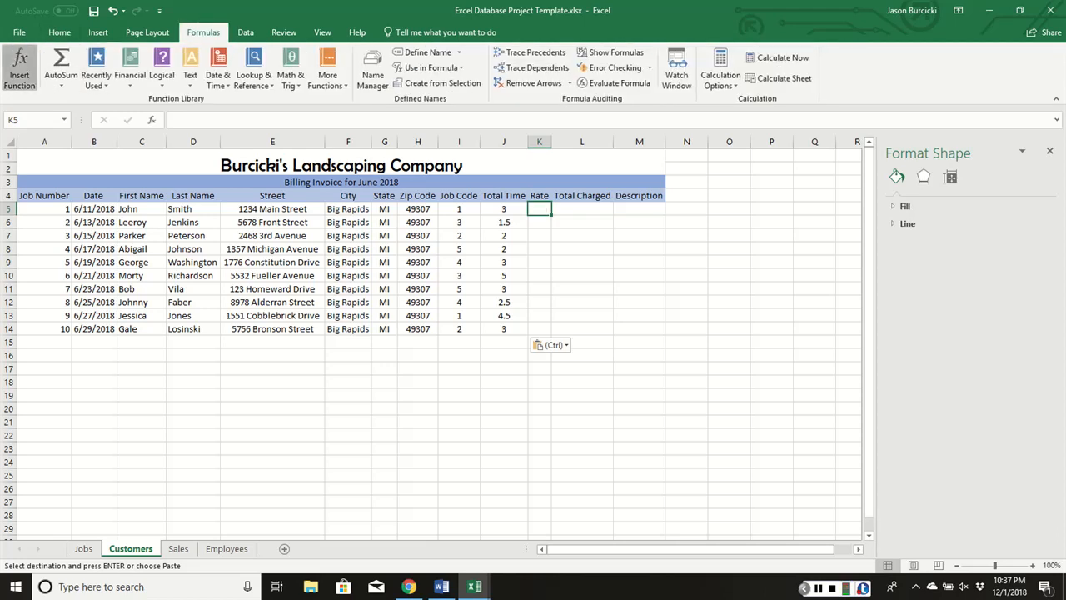
click(19, 67)
click(458, 243)
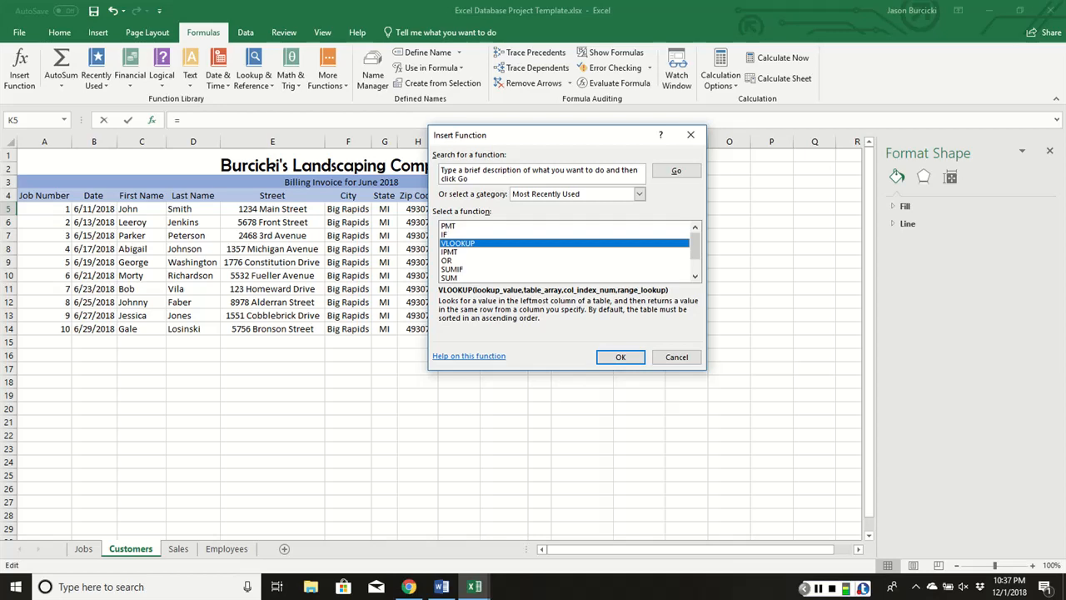
click(620, 357)
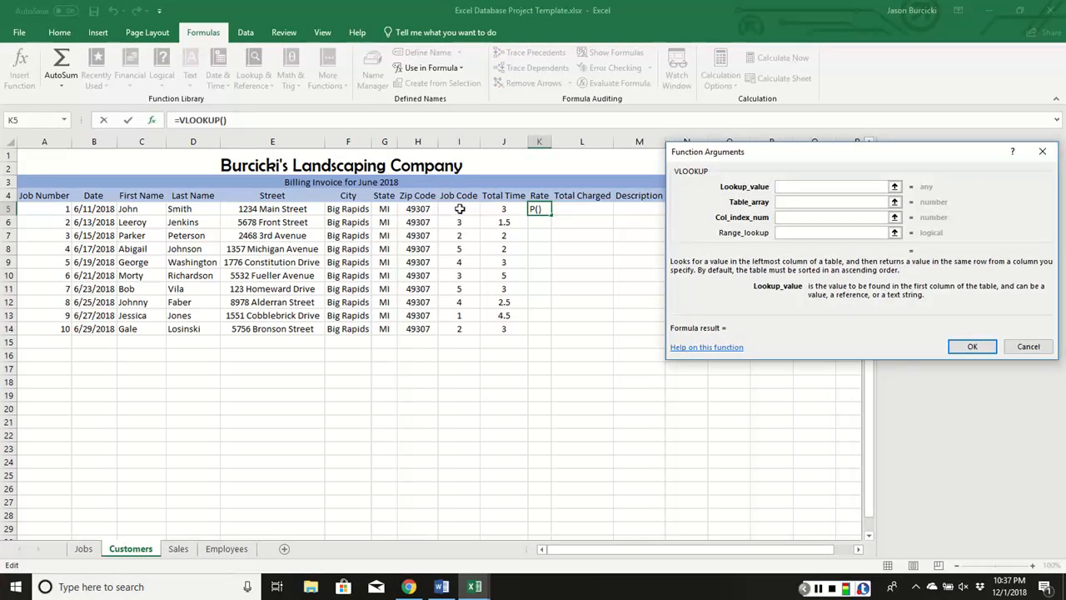
click(459, 209)
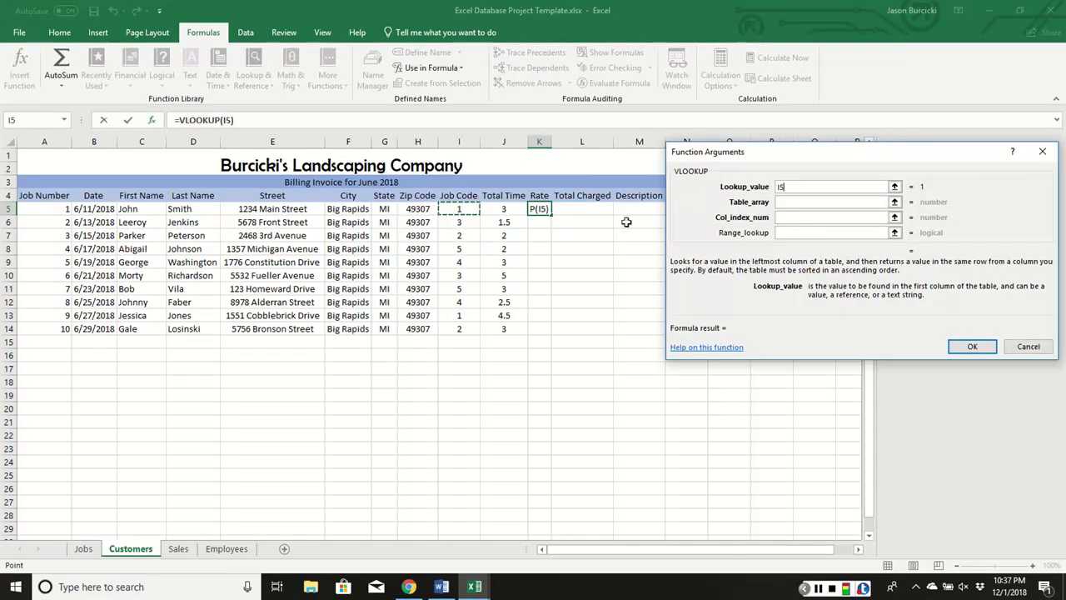
- Complete the VLOOKUP with the Jobs sheet range Jobs_Table as the table array and 3 as the column index number
click(809, 202)
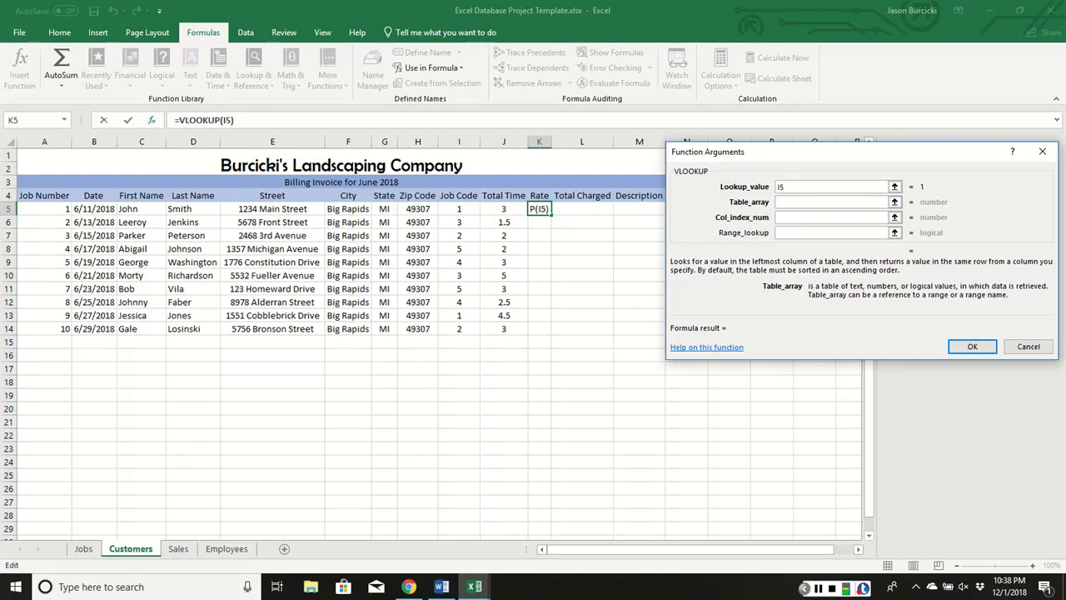
click(83, 548)
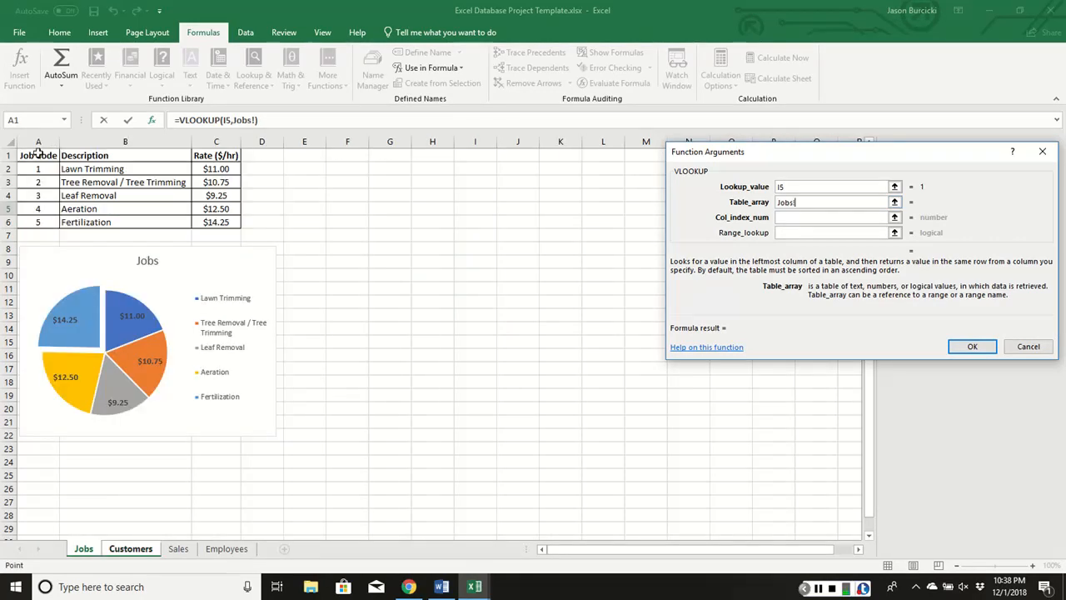
drag(37, 153, 235, 218)
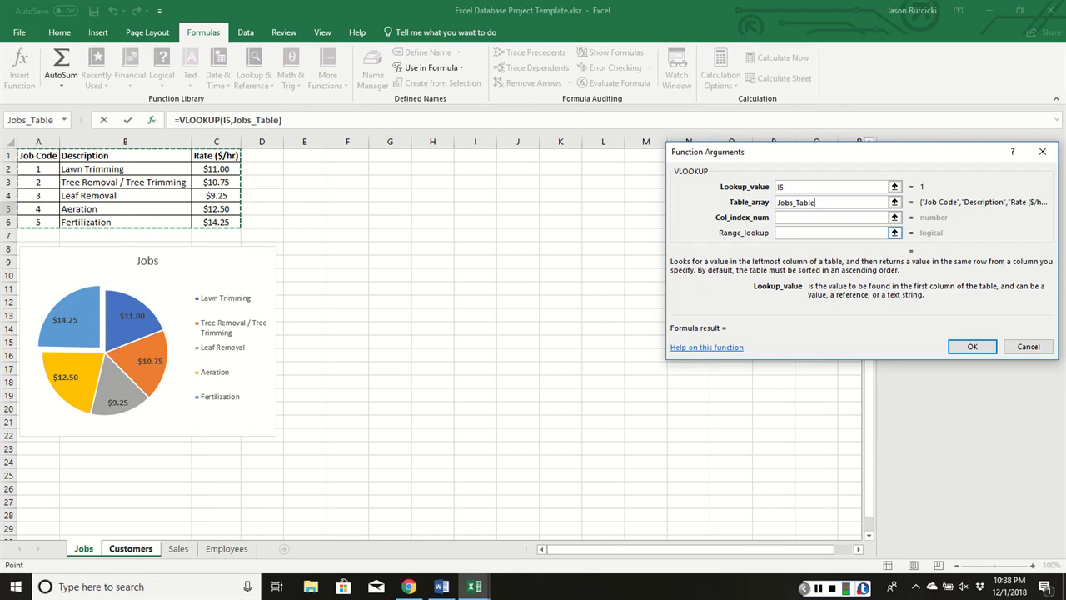
click(791, 218)
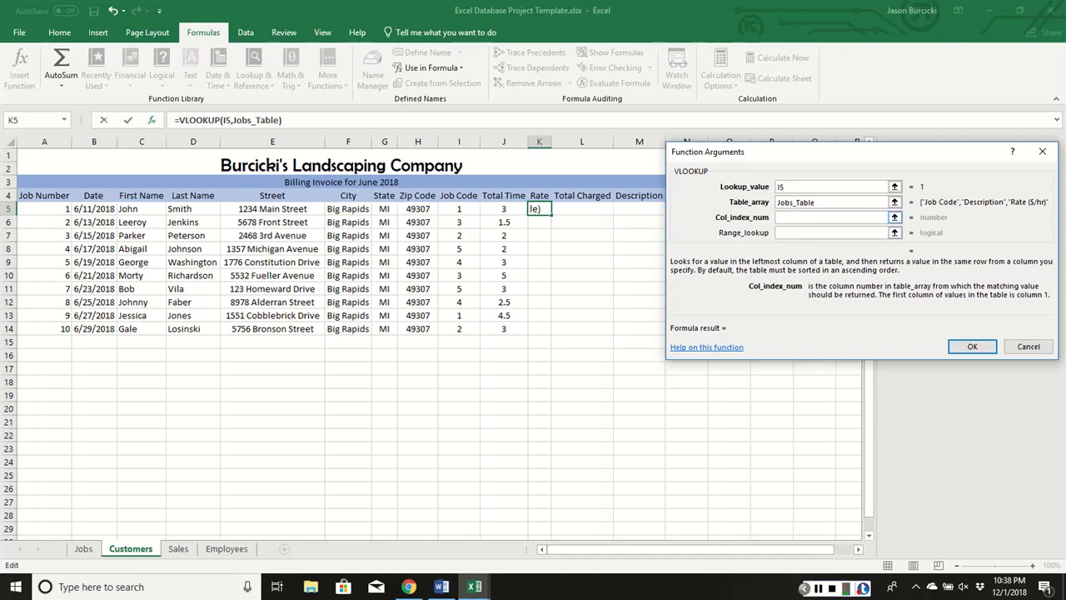
text(3)
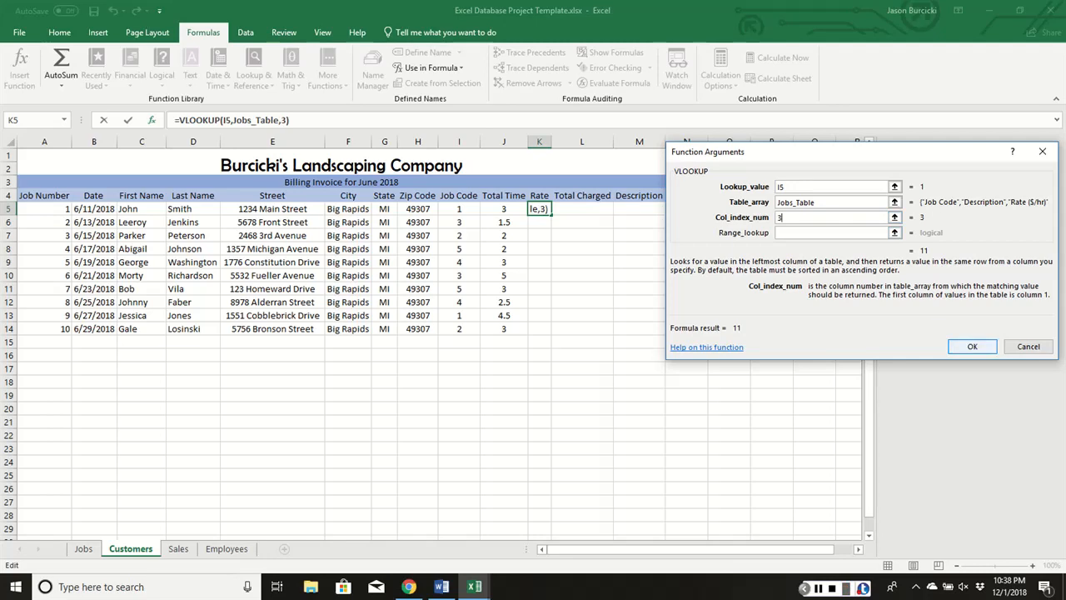
key(Return)
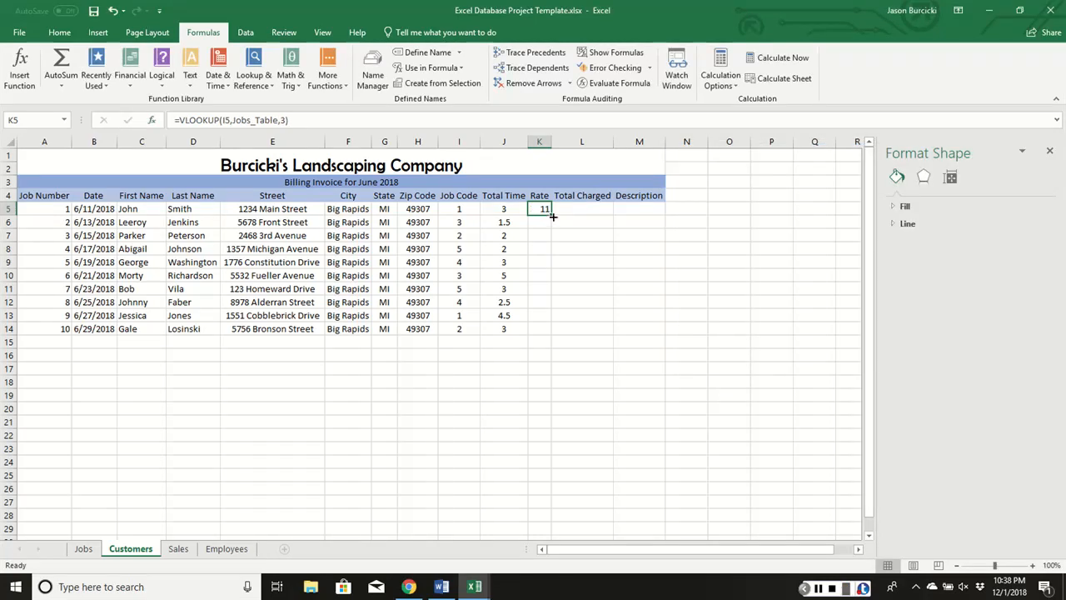
- Fill the Rate lookup formula from K5 down to K14 and format those rates as Currency
drag(552, 216, 552, 333)
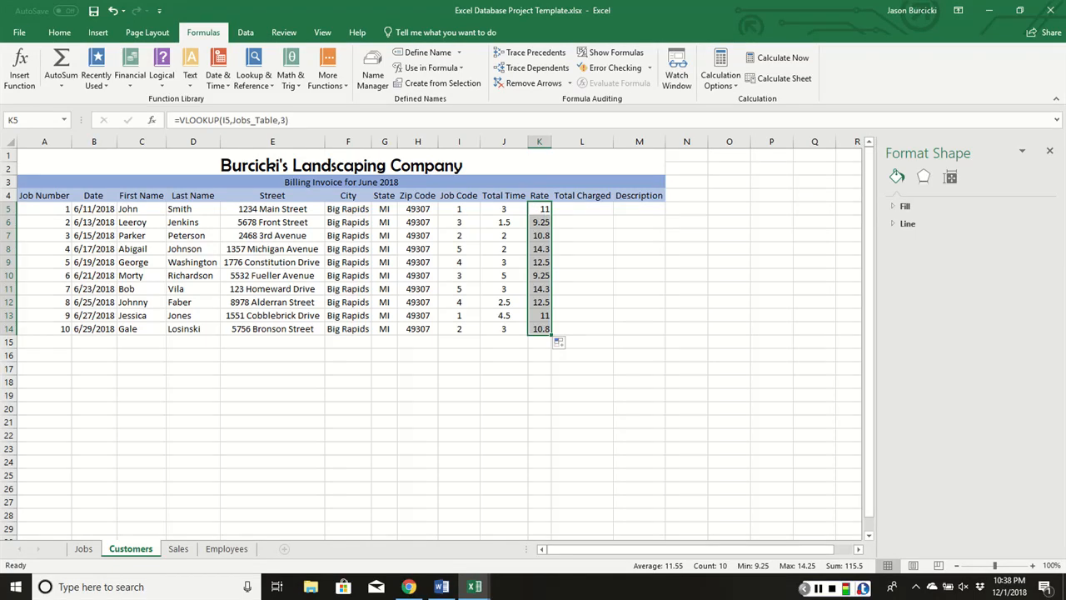
click(59, 32)
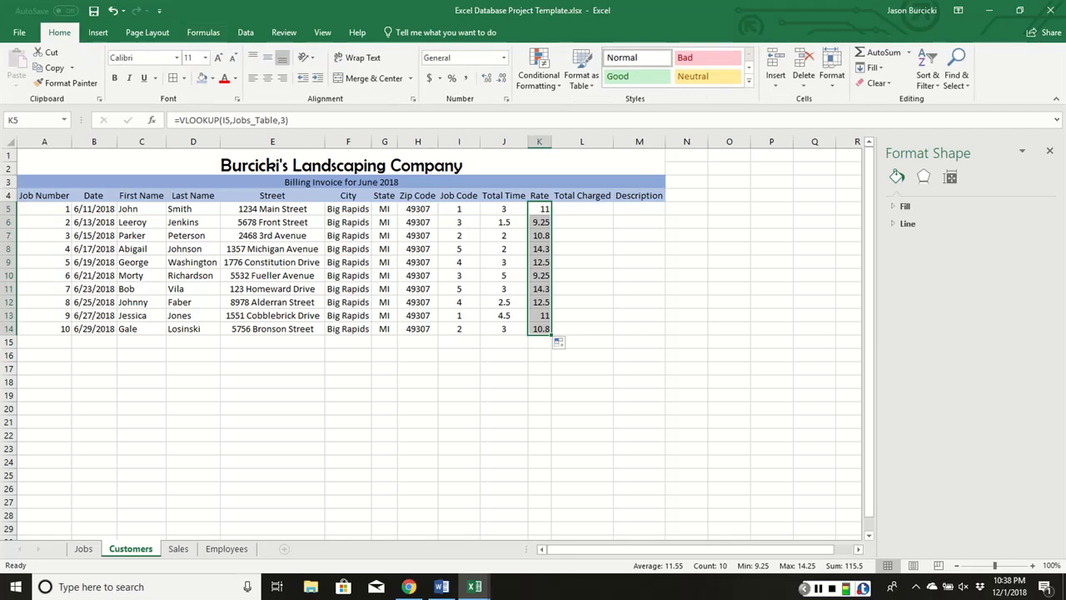
click(503, 58)
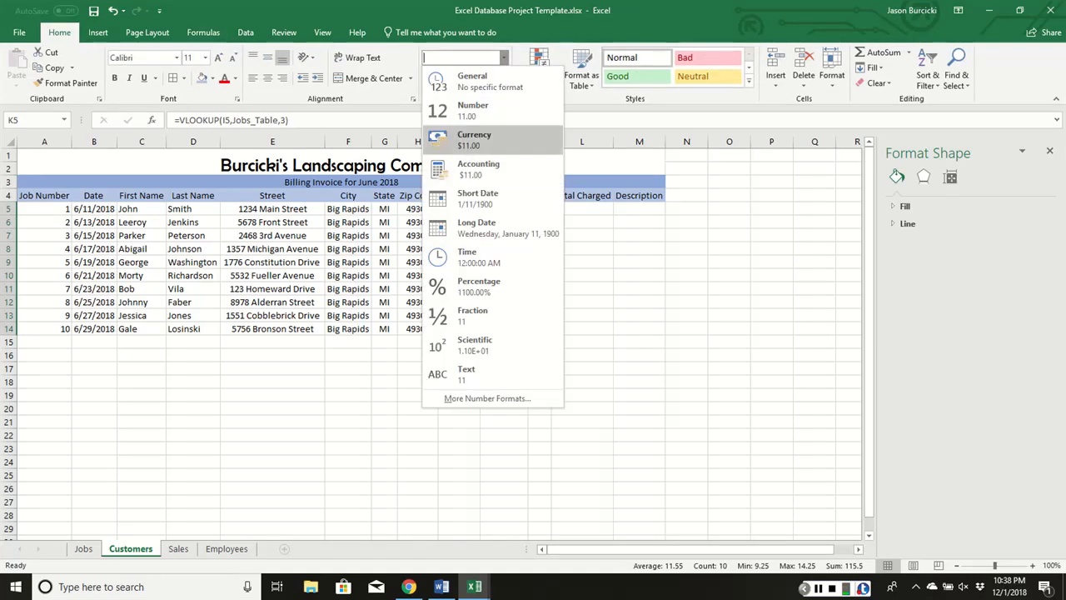
click(470, 140)
click(633, 247)
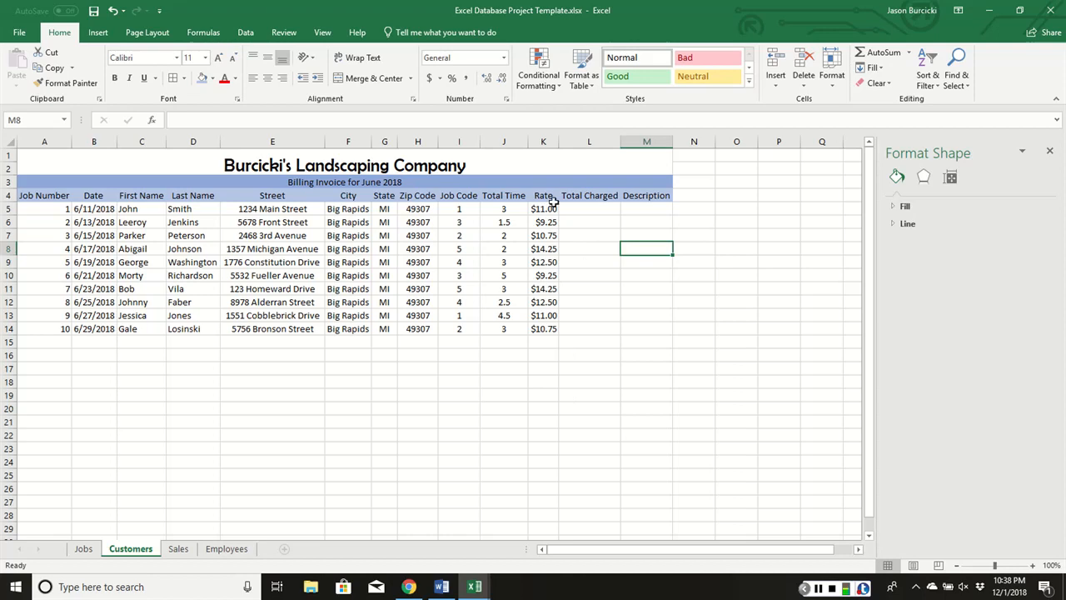
- Enter =J5*K5 in Total Charged cell L5 and fill the formula down to L14
click(585, 209)
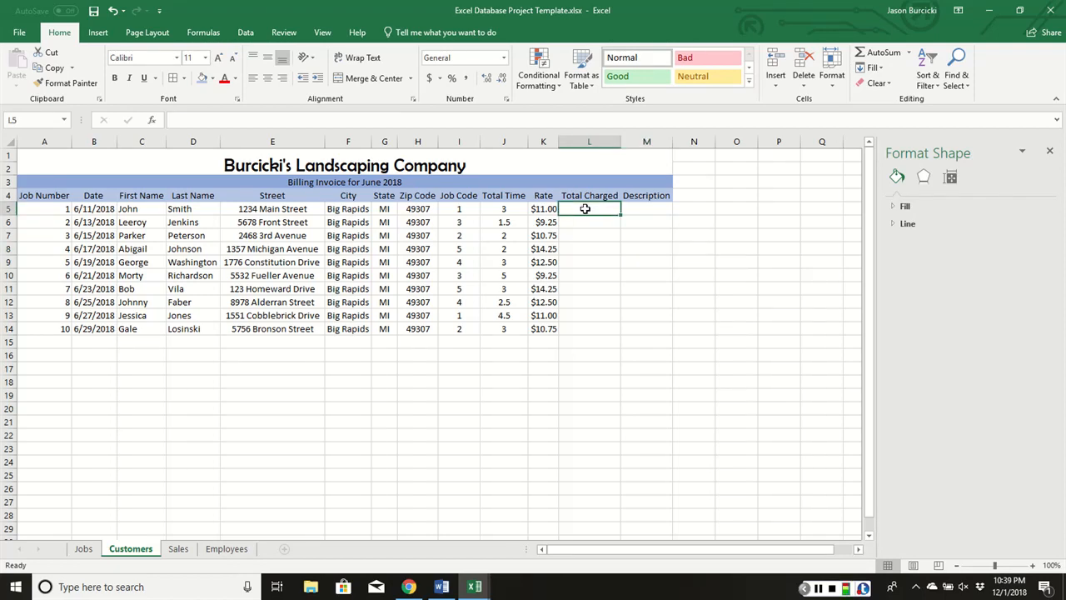
text(=)
click(511, 210)
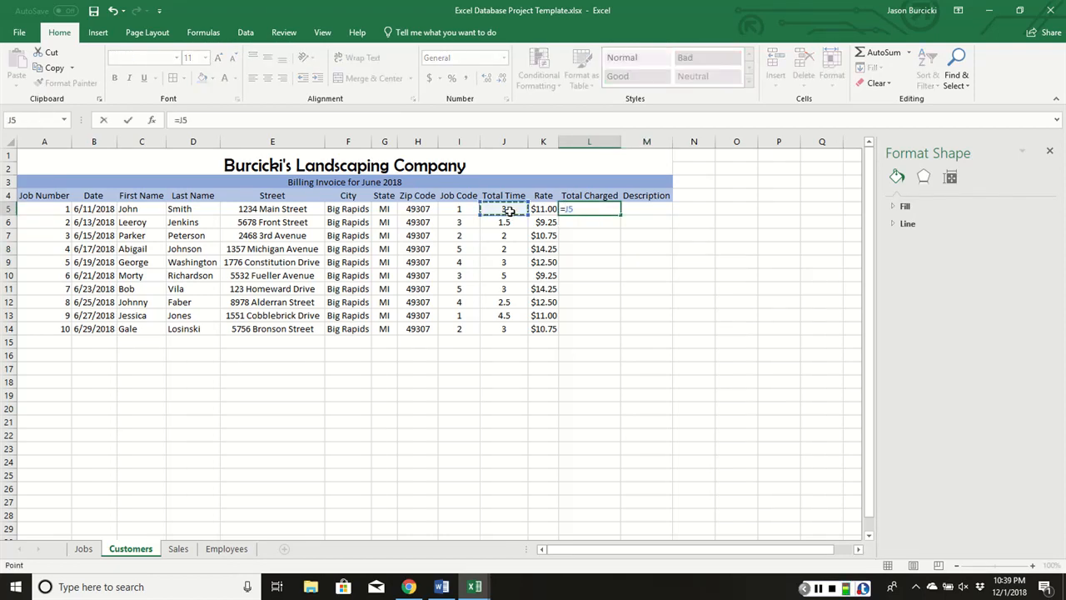
text(*)
click(547, 208)
key(Return)
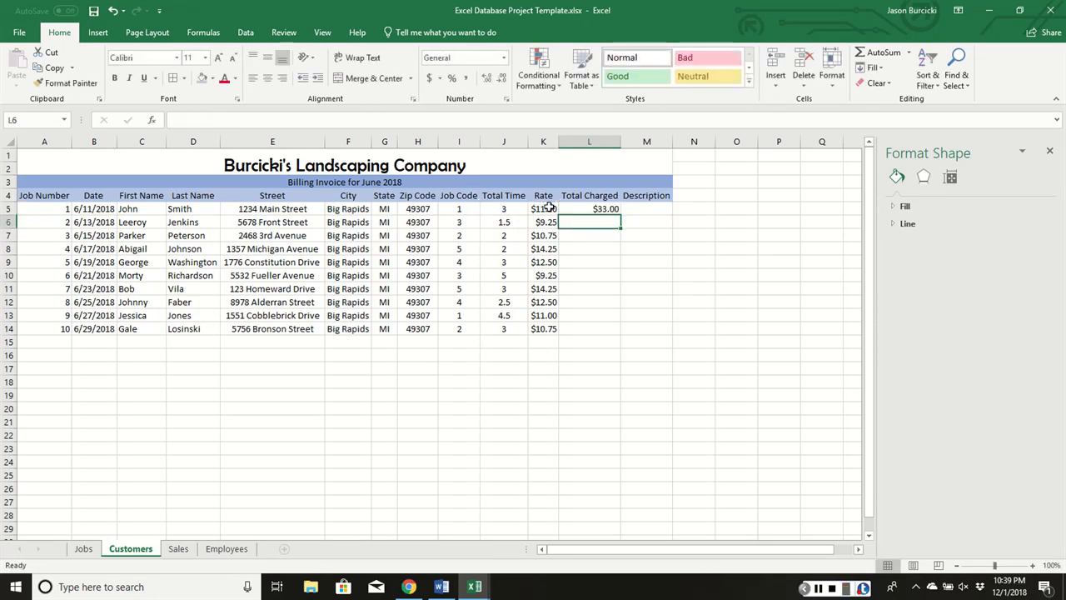
click(608, 208)
double_click(621, 214)
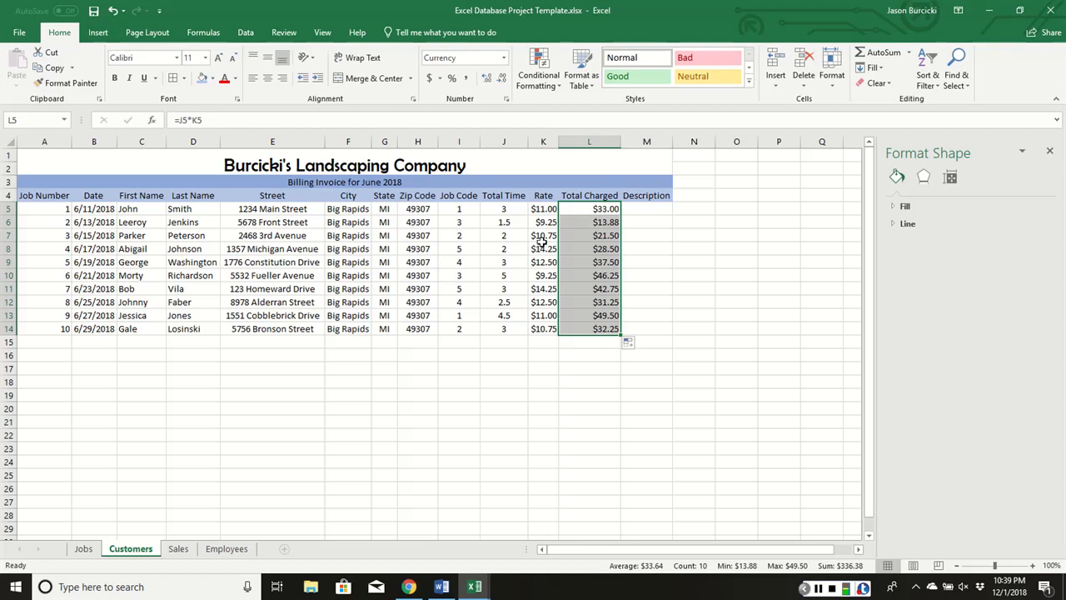
- Insert =VLOOKUP(I5,Jobs_Table,2) in Description cell M5, taking the table array from the Jobs sheet, and fill it down to M14
click(653, 208)
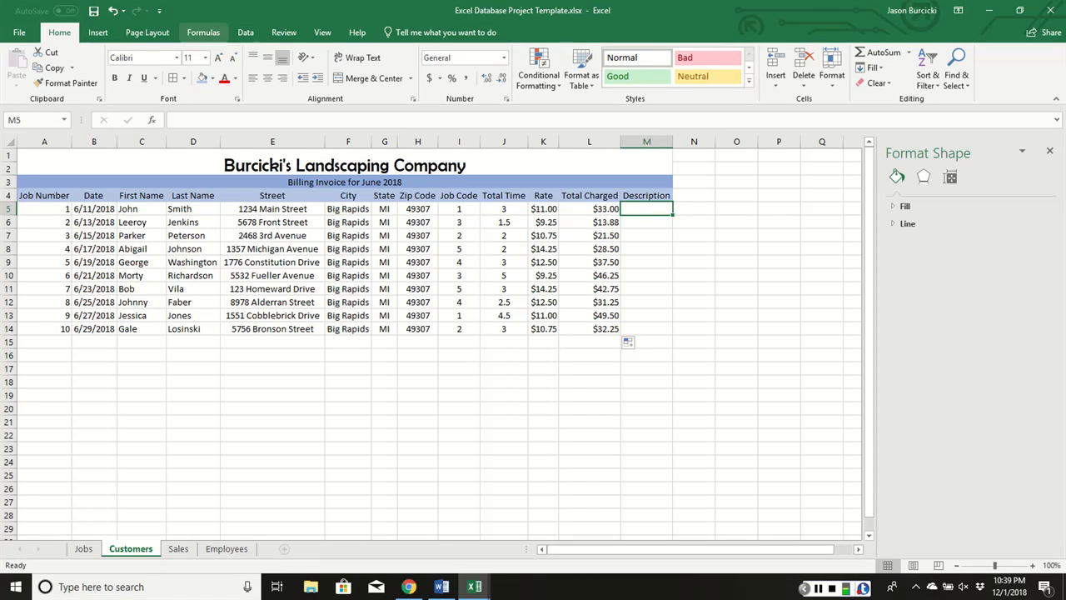
click(203, 31)
click(20, 68)
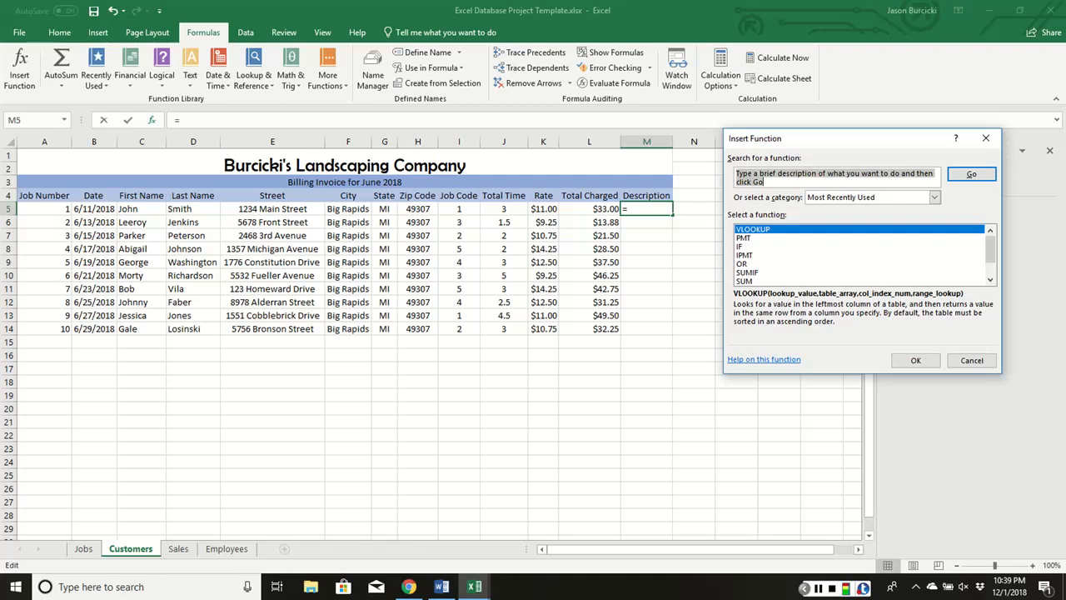
click(915, 360)
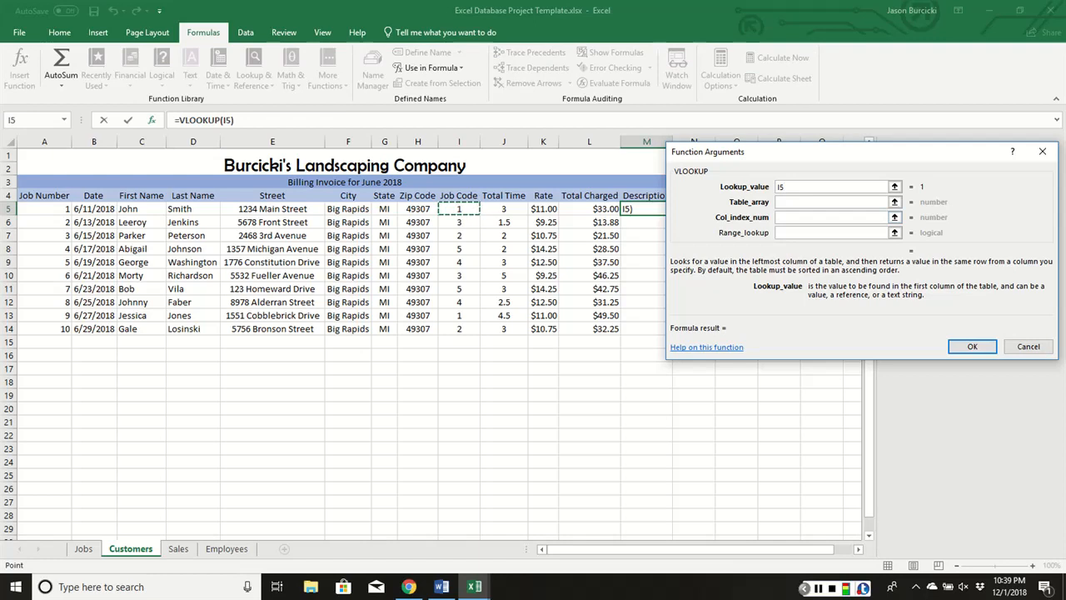
click(824, 201)
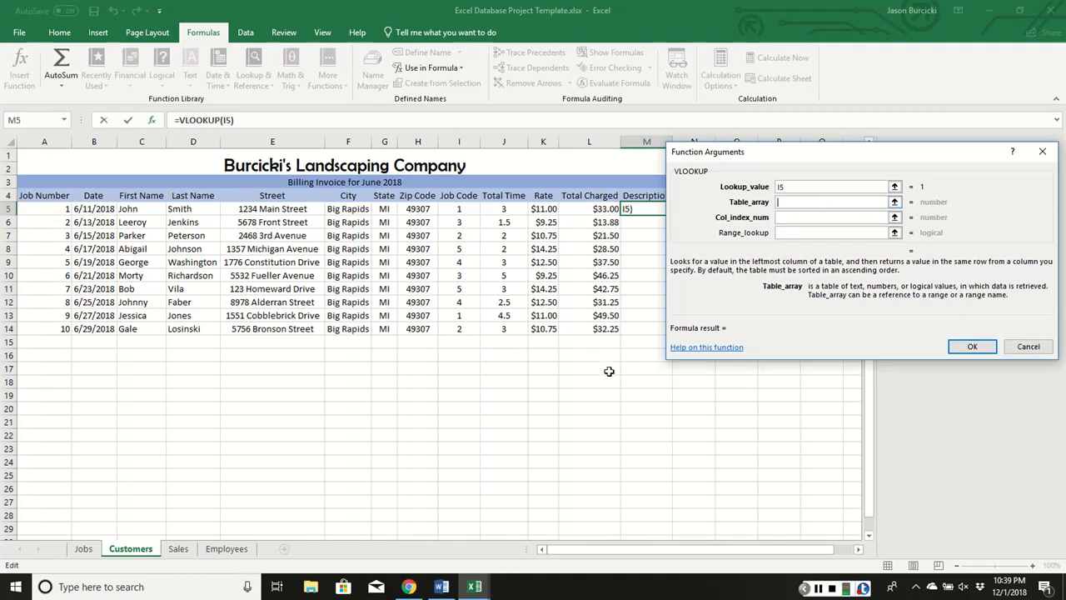
click(83, 548)
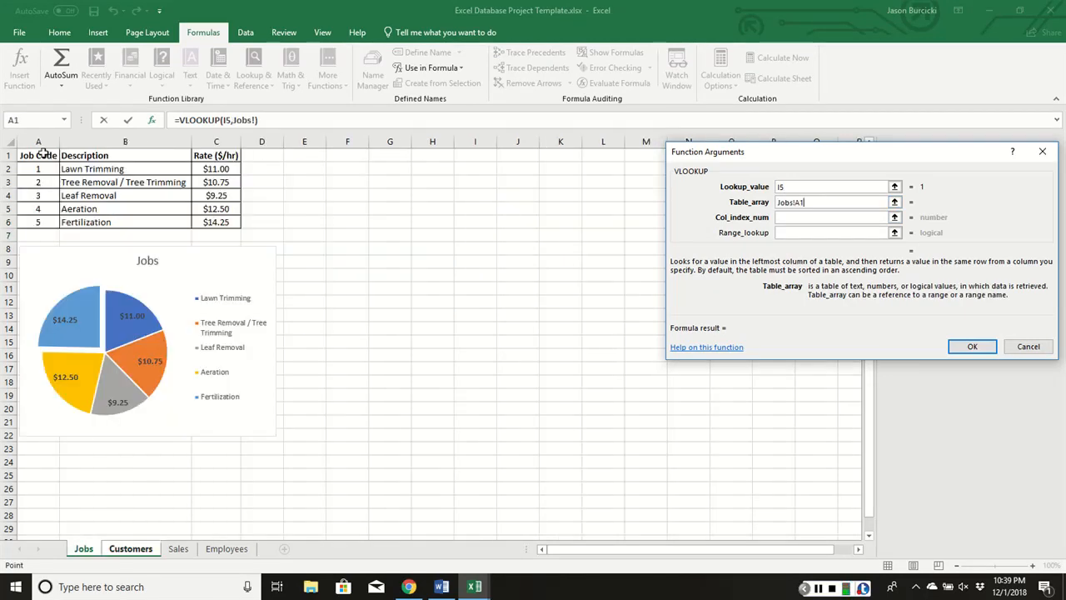
drag(42, 155, 211, 222)
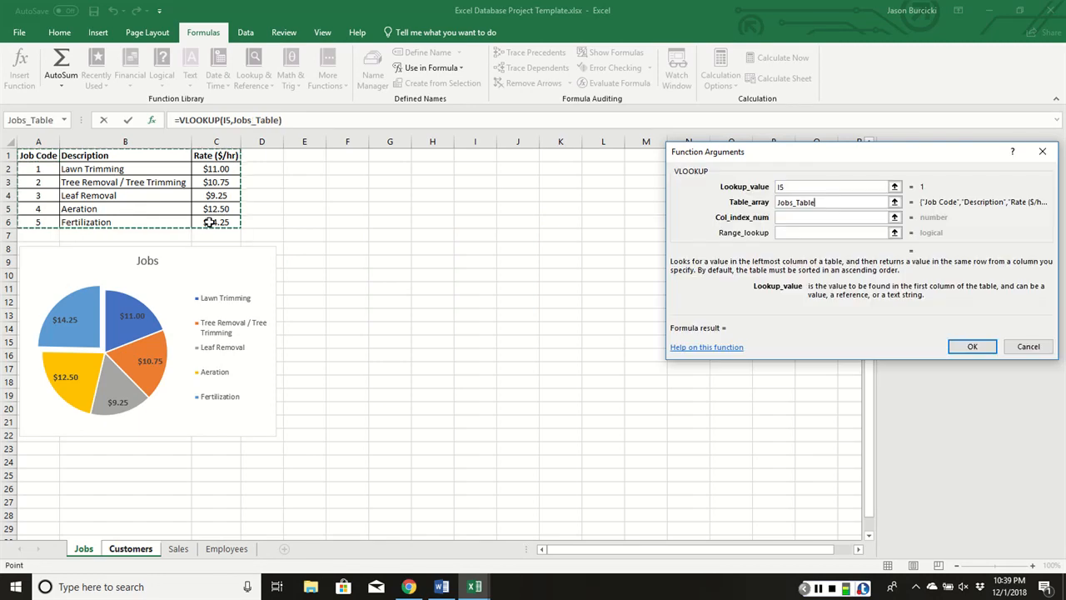
click(783, 216)
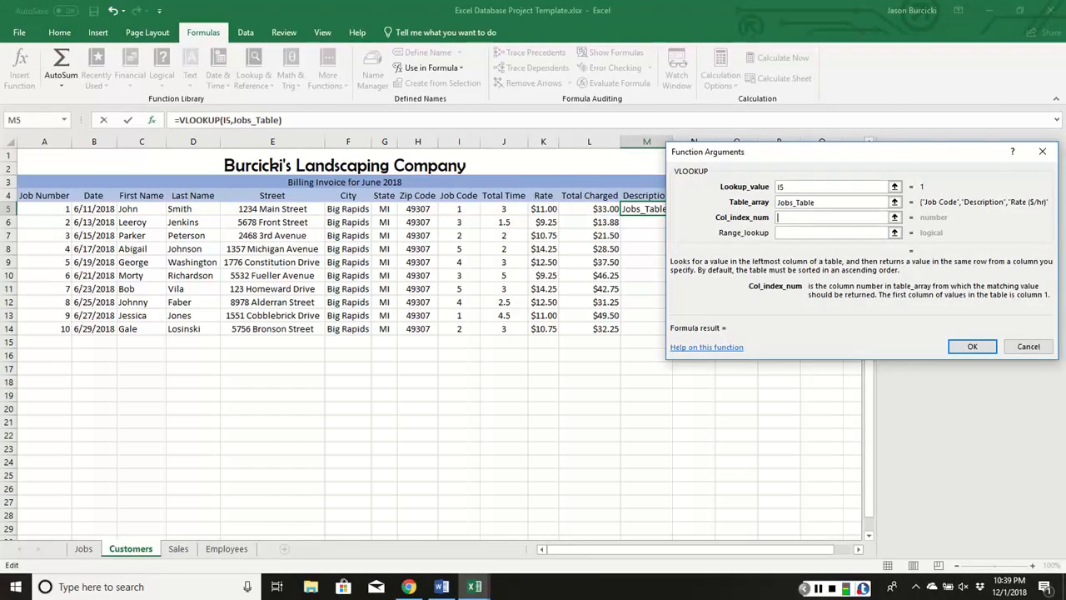
text(2)
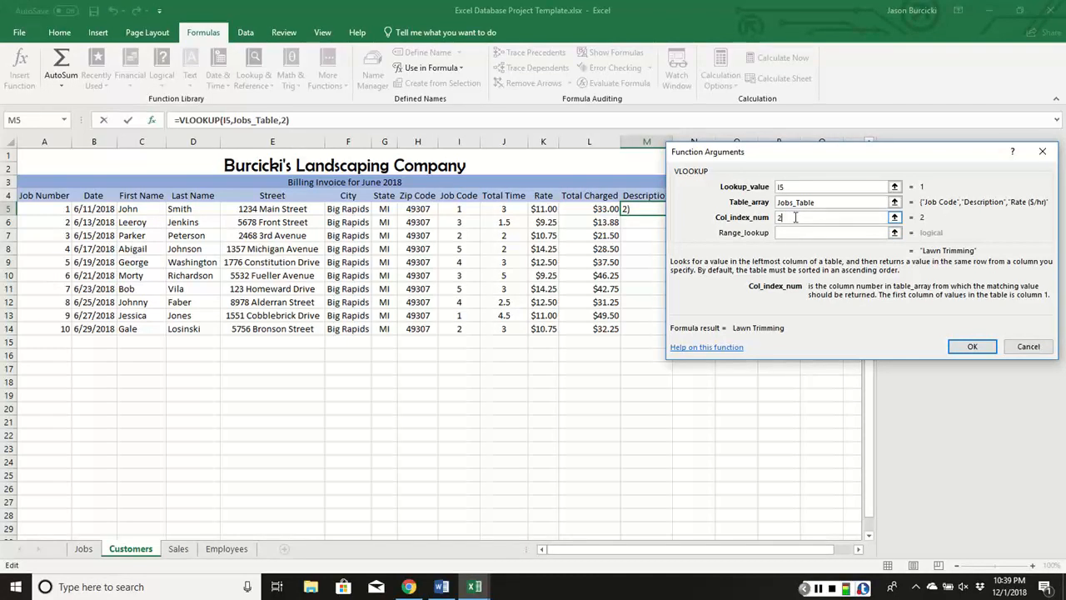
key(Return)
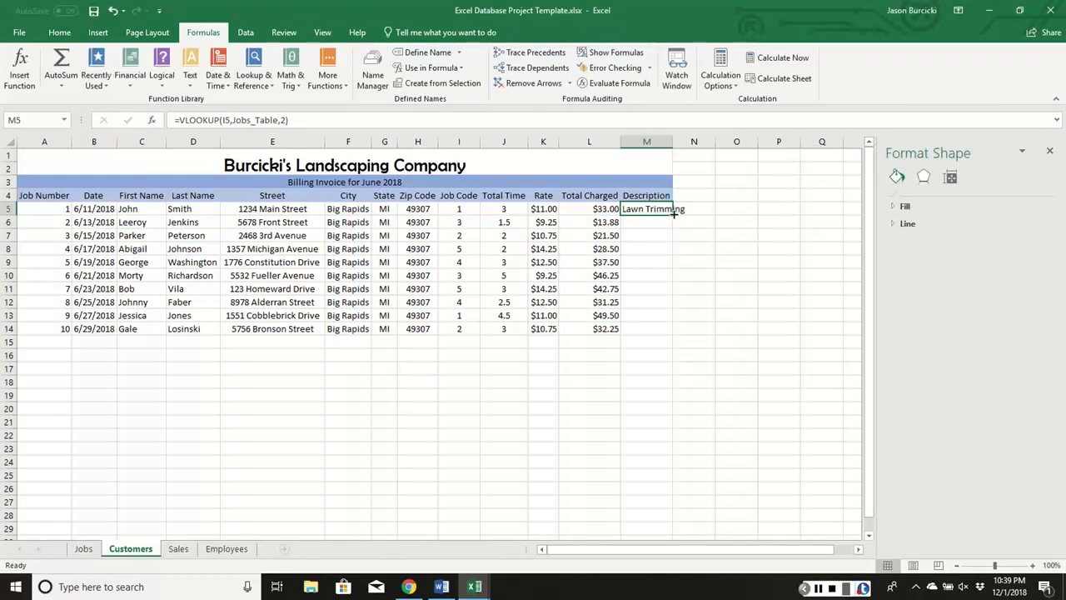
double_click(674, 214)
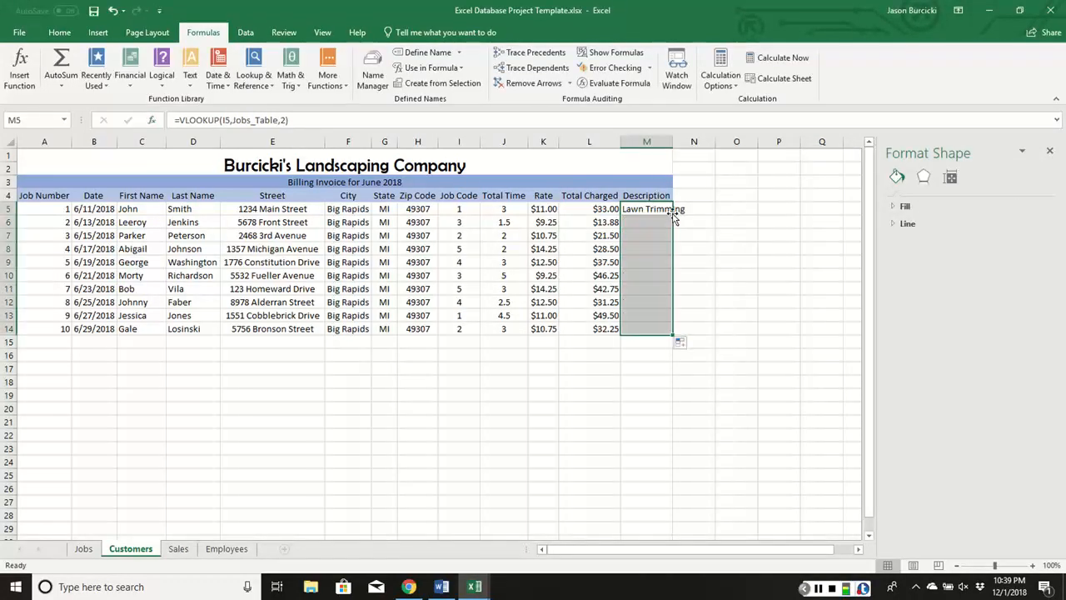
click(723, 279)
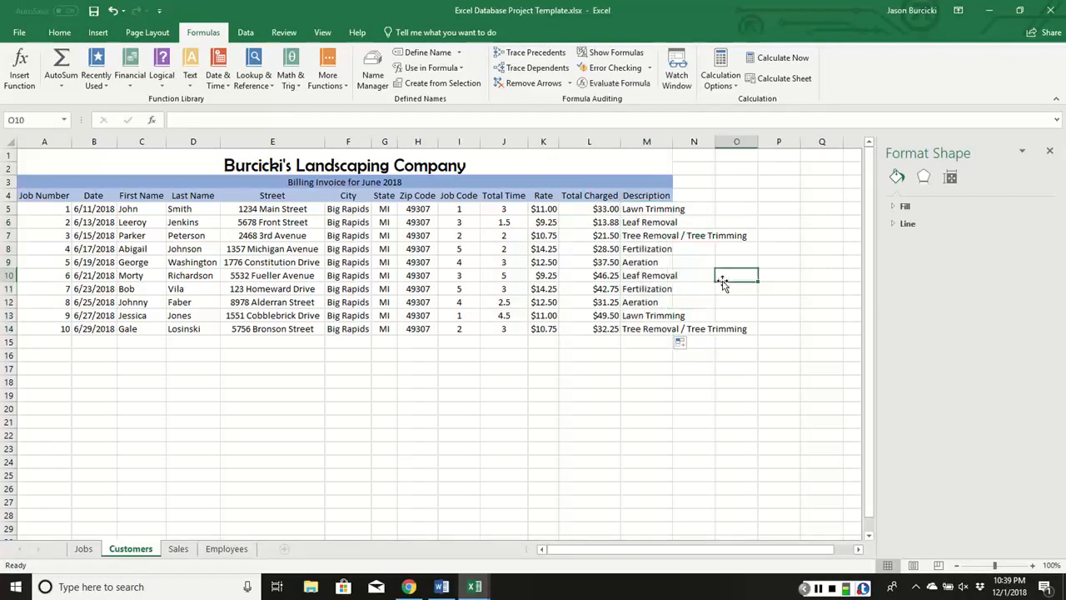
- AutoFit the width of all columns on the Customers sheet
click(11, 139)
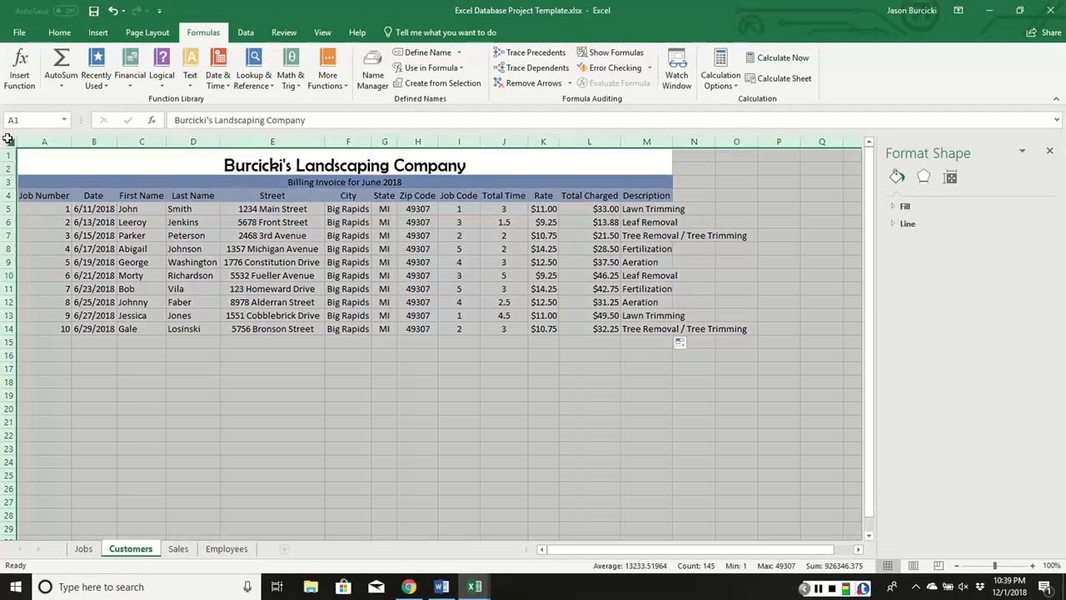
click(59, 31)
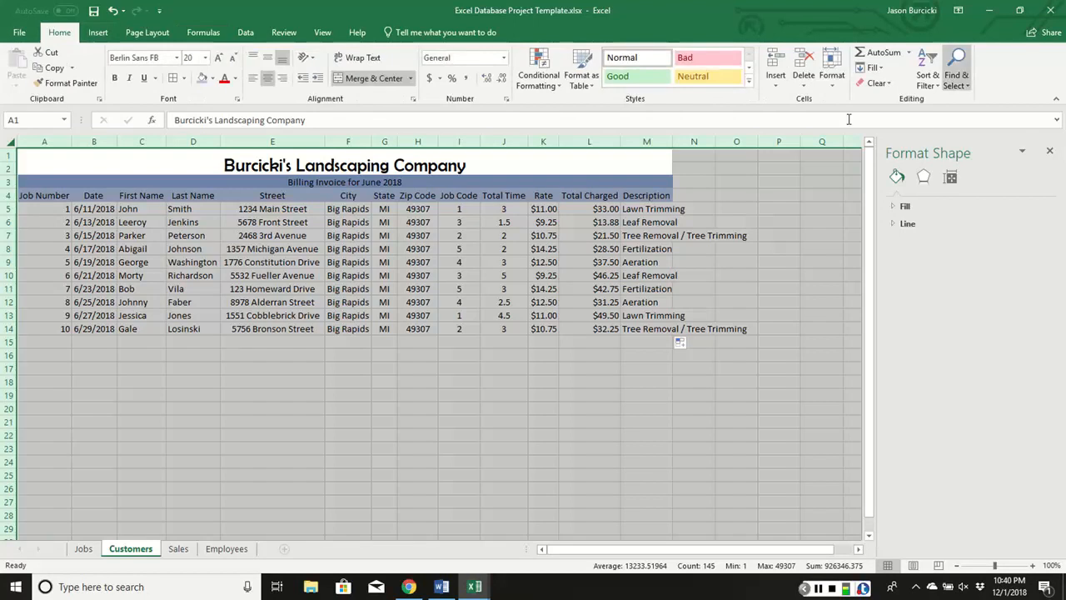
click(831, 66)
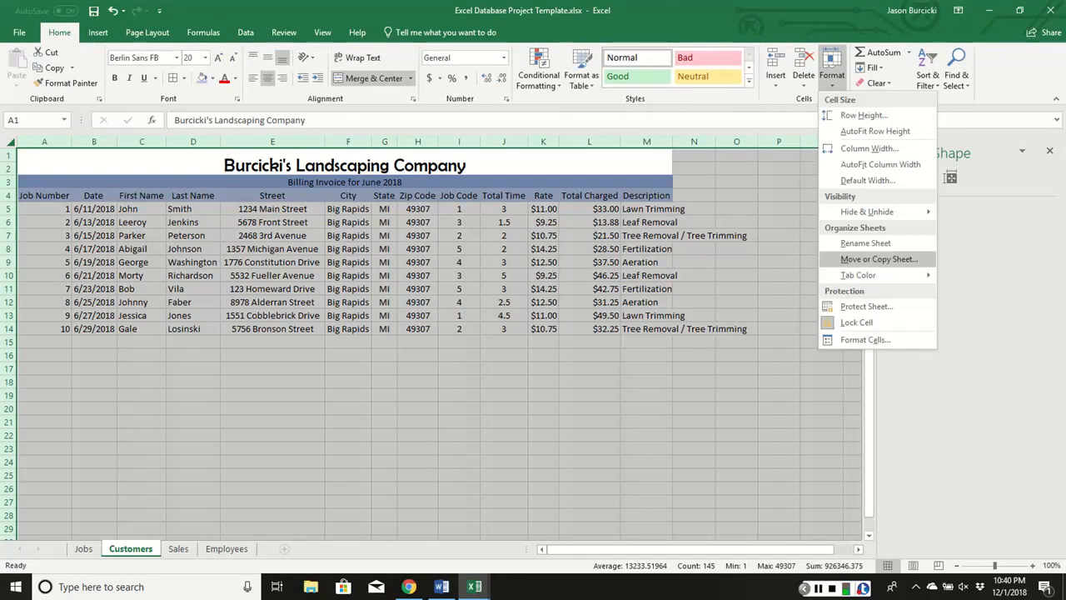
click(880, 164)
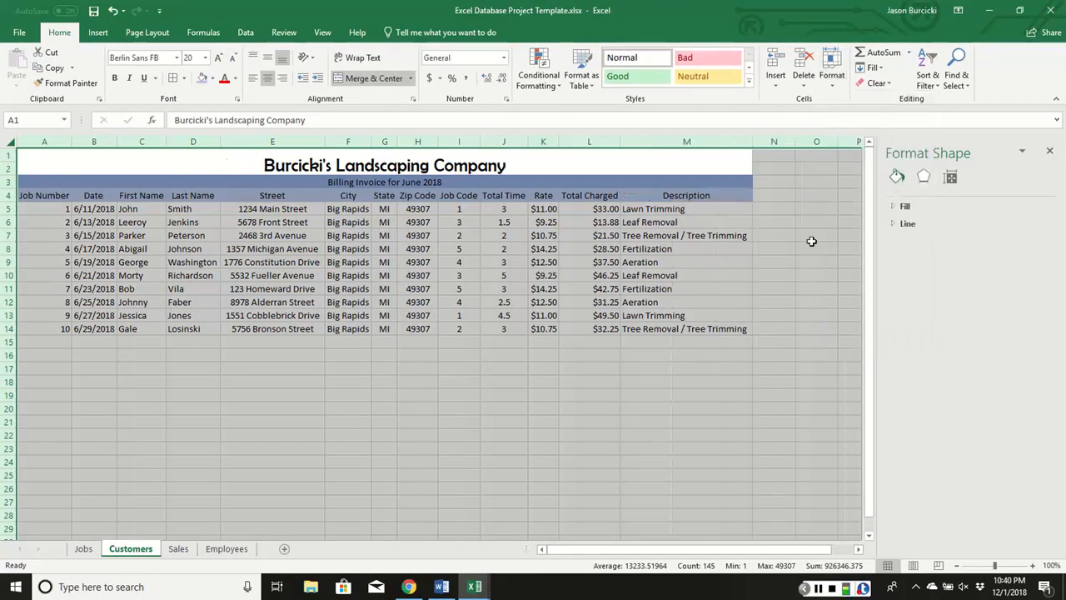
click(803, 266)
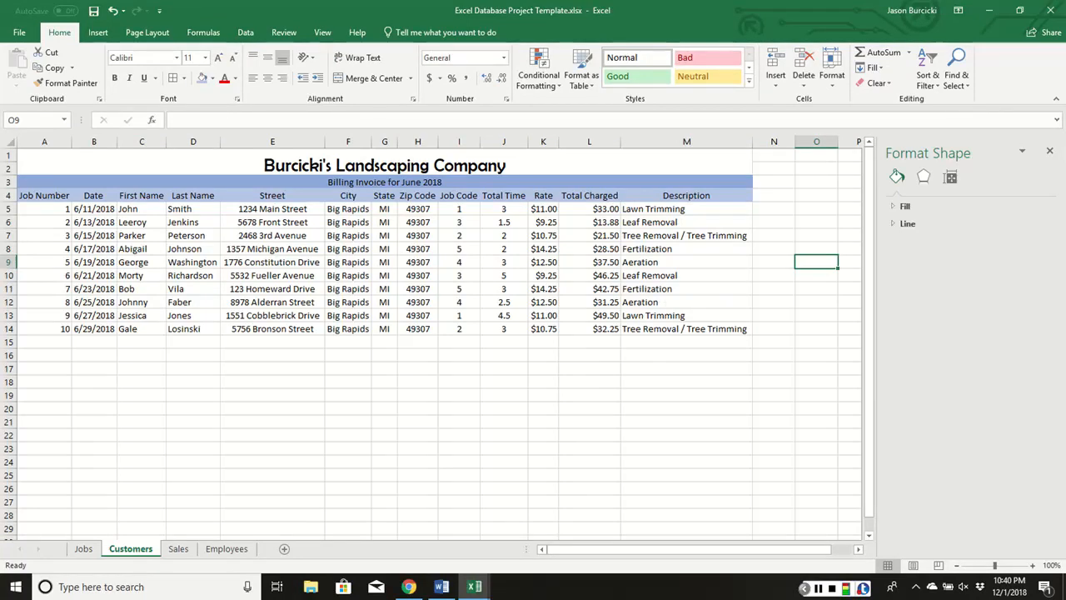
- Define the name DataTableMailMerge for the invoice data range A4:M14, including the column headers
click(316, 264)
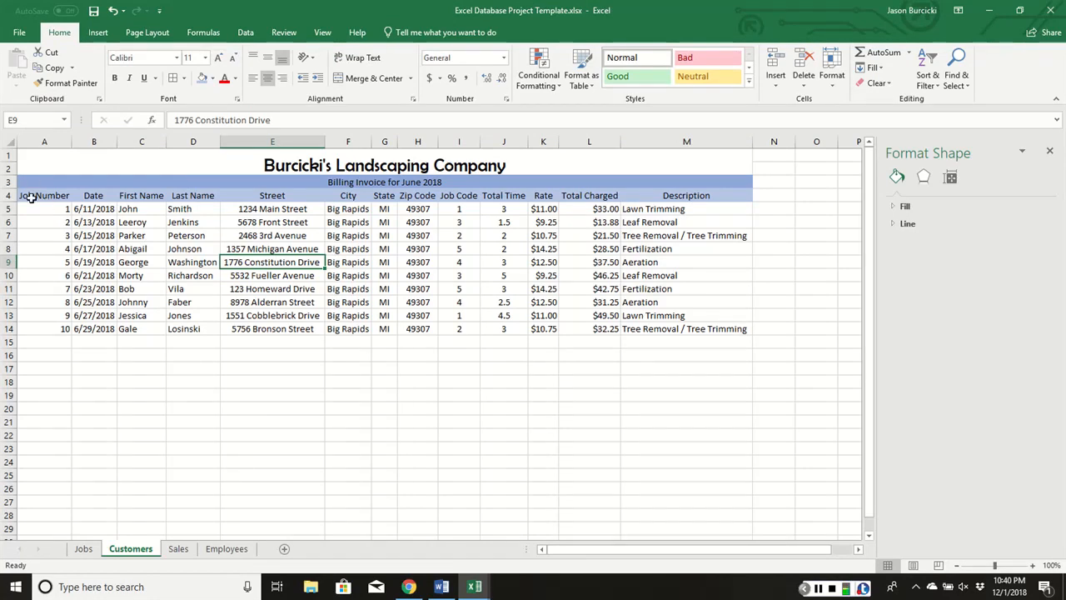
mouse_move(33, 195)
mouse_down()
mouse_move(269, 224)
mouse_move(707, 233)
mouse_move(703, 329)
mouse_up()
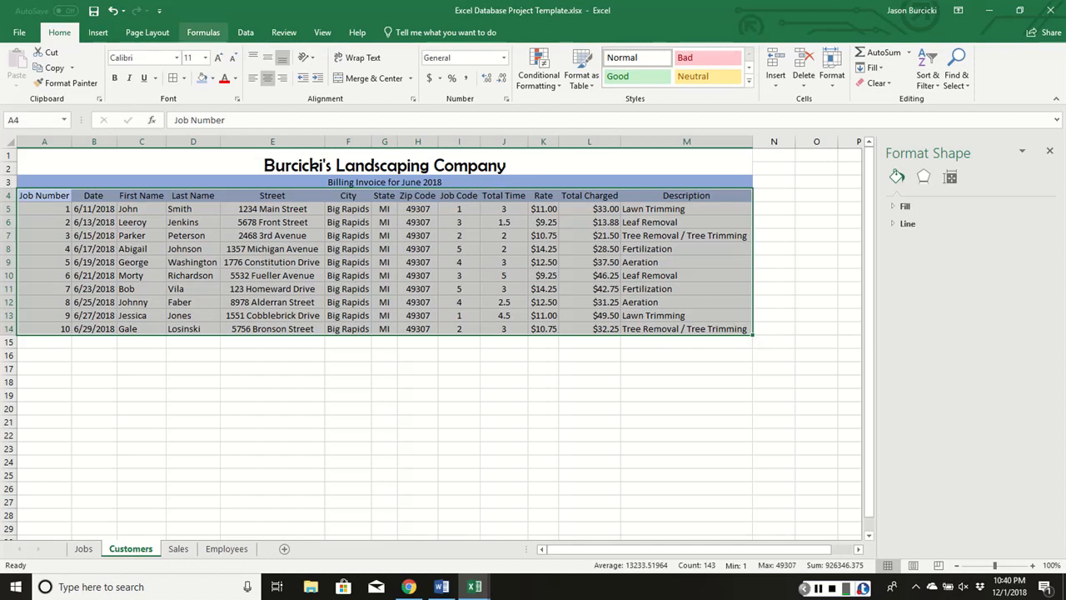
click(246, 32)
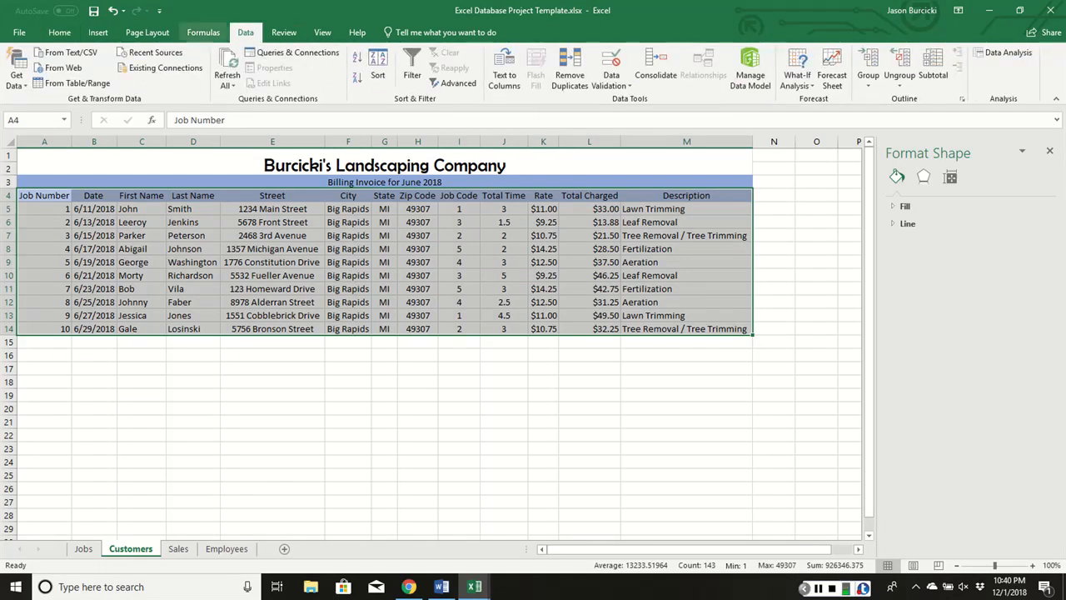
click(203, 33)
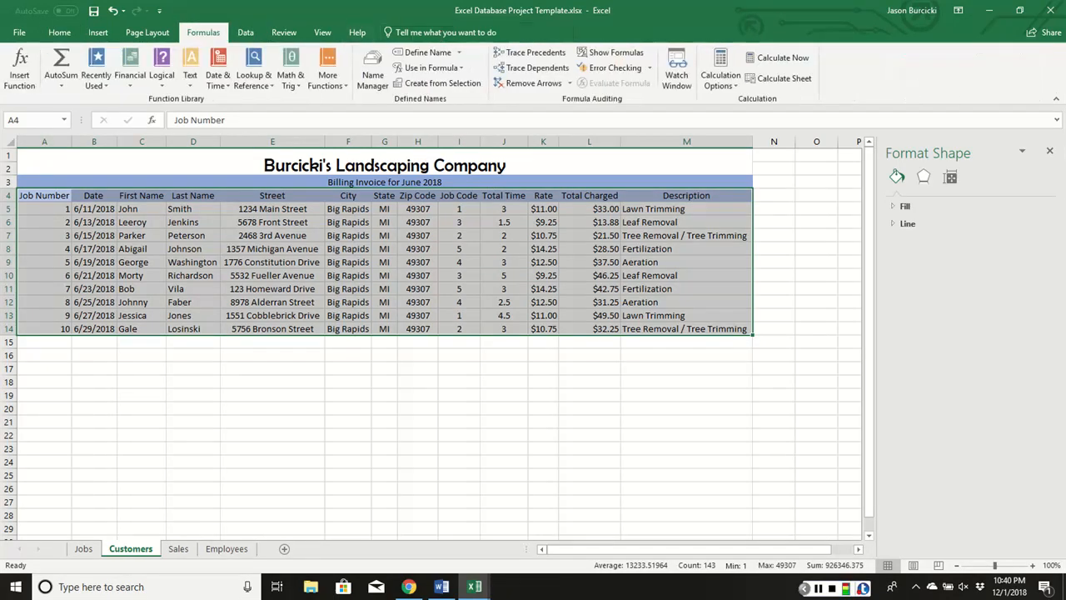
click(428, 52)
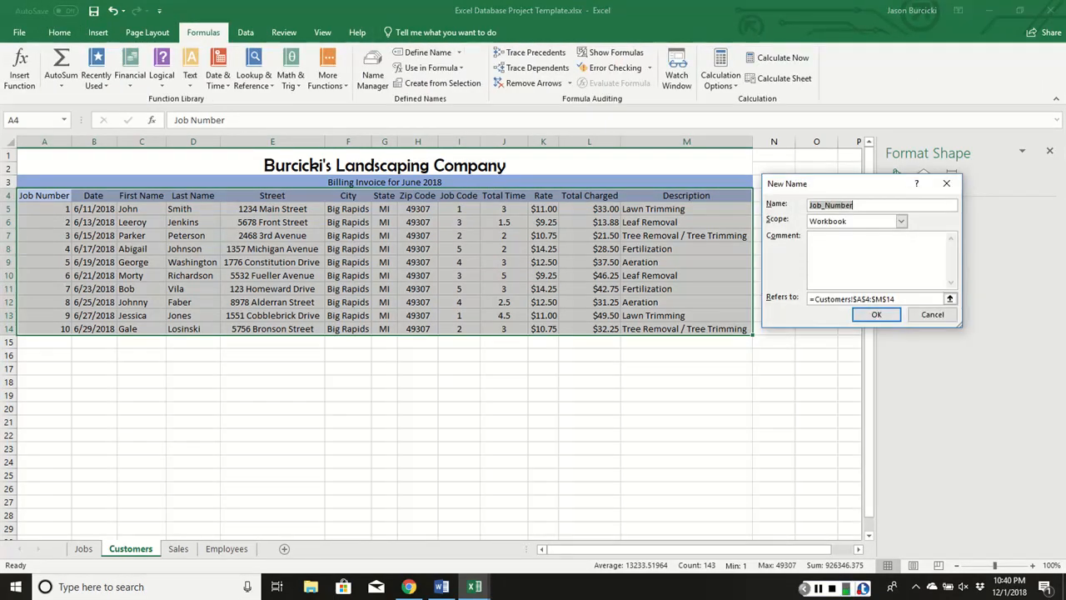
text(DataTableMailMerge)
click(875, 314)
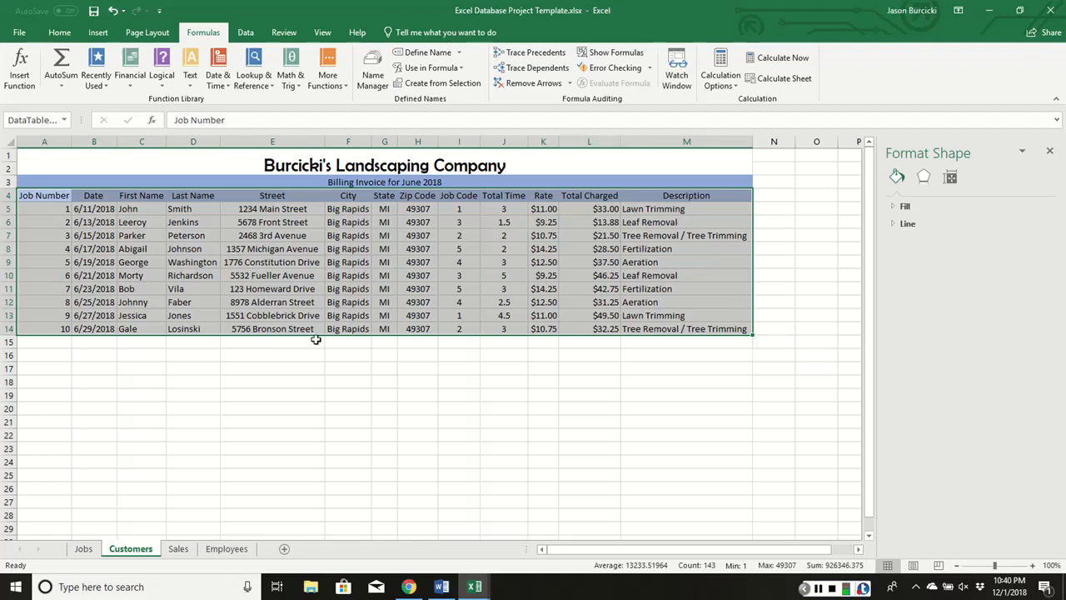
click(355, 303)
click(280, 367)
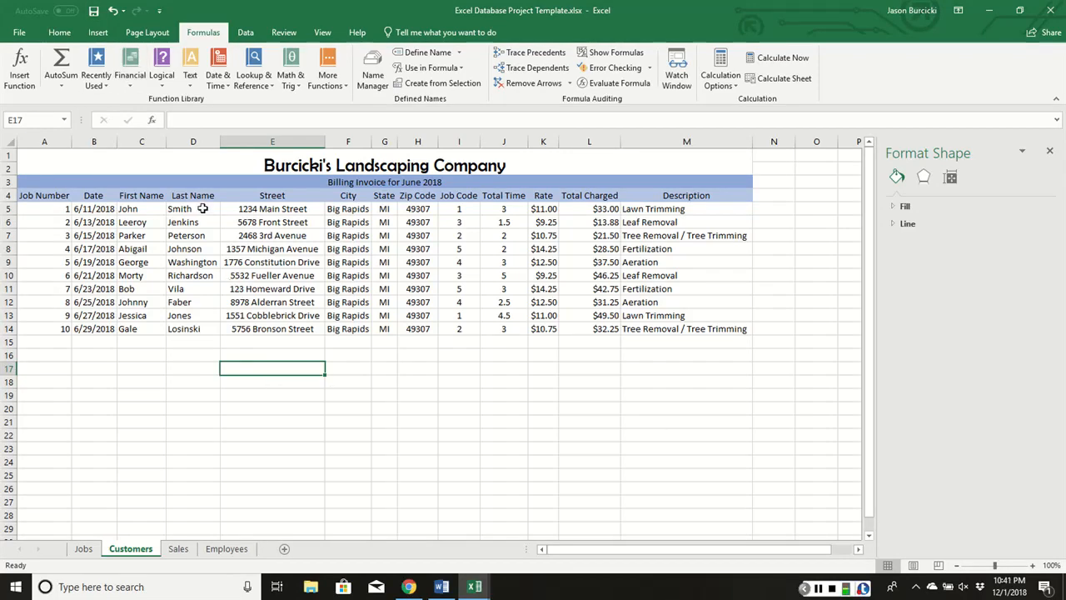
- Insert a 2-D pie chart from the last names in D5:D14 and the Total Charged amounts in L5:L14
drag(202, 208, 193, 325)
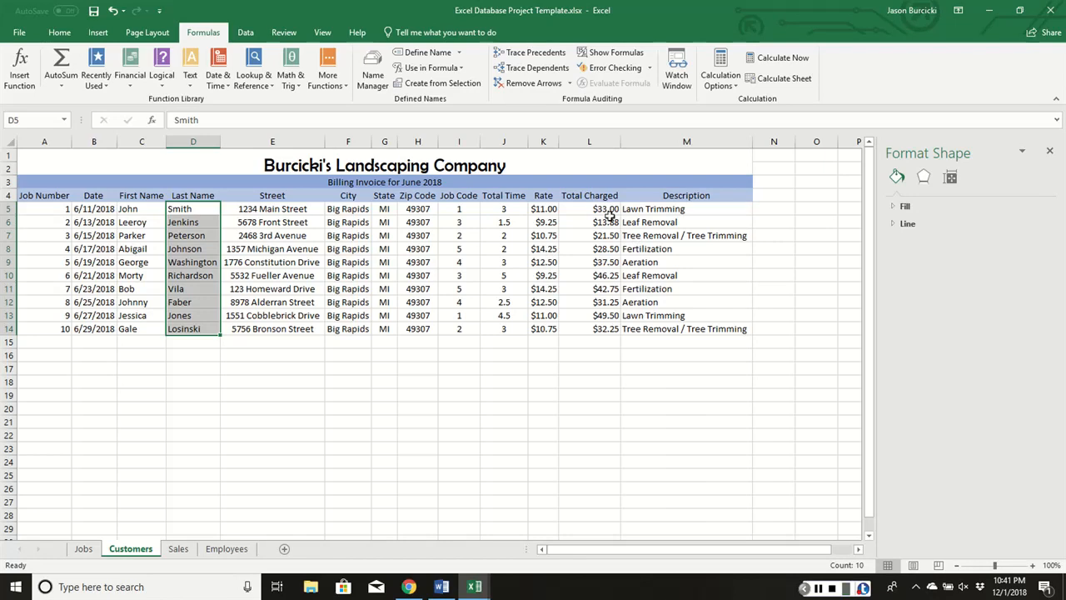
drag(606, 209, 598, 328)
click(97, 31)
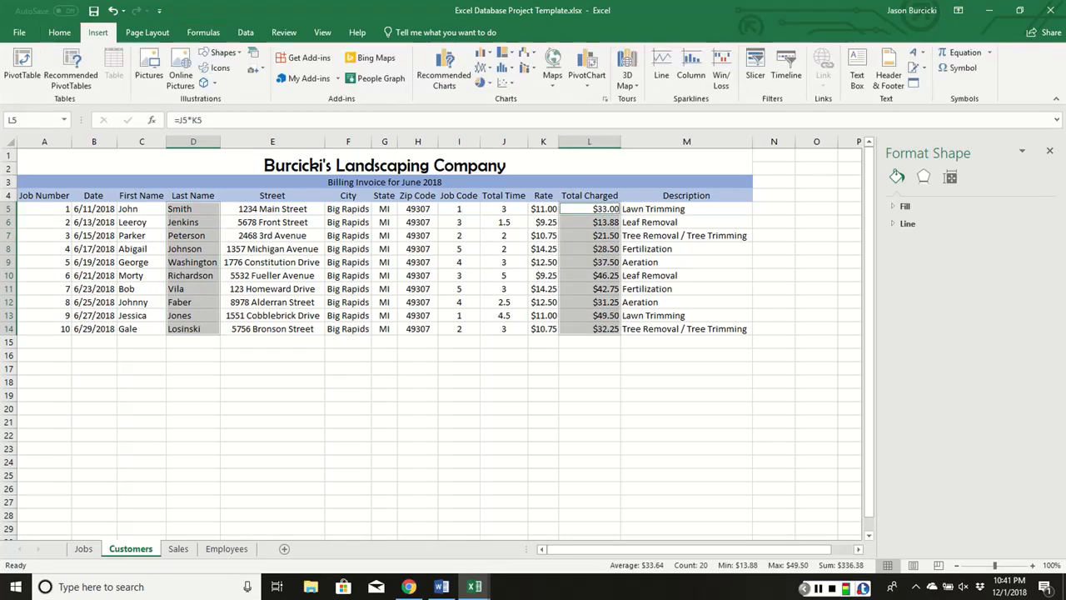
click(481, 83)
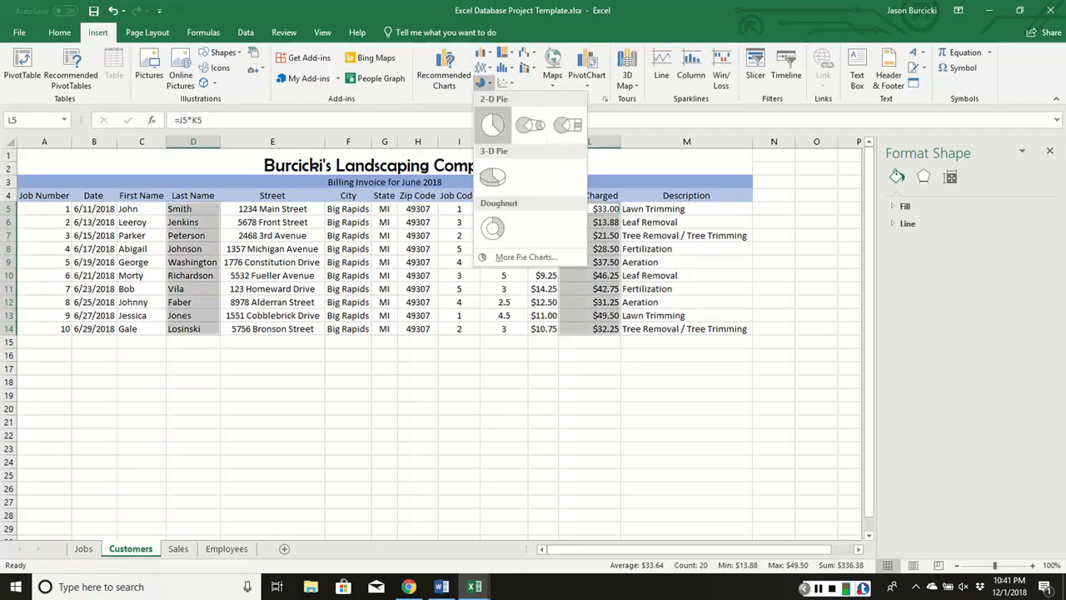
click(492, 125)
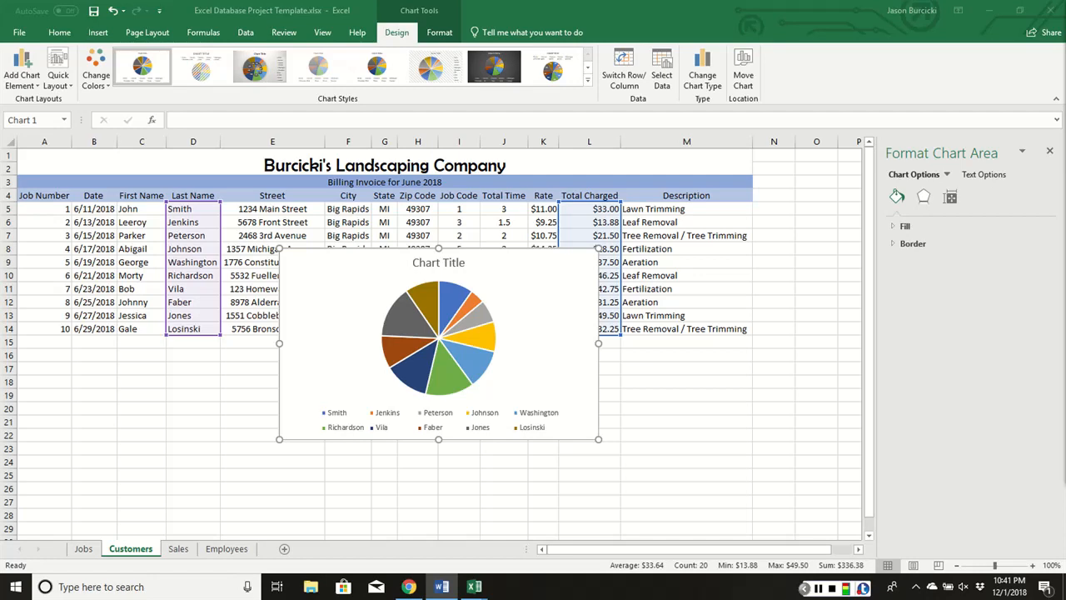
- Move the pie chart below the invoice table and apply the chart style with percentage labels inside the slices and a legend underneath
drag(494, 268, 459, 370)
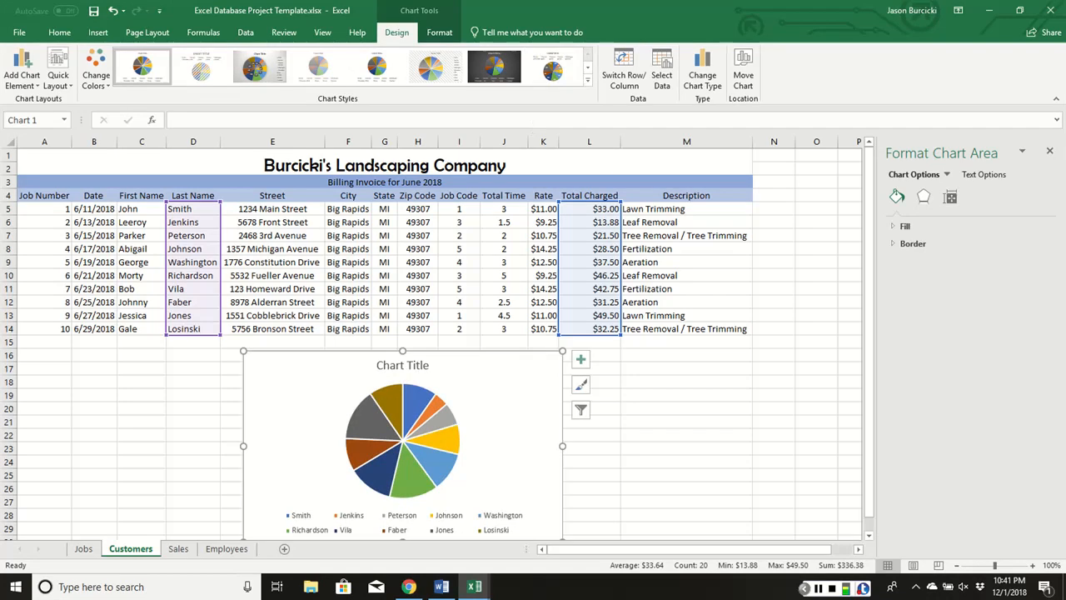
click(587, 80)
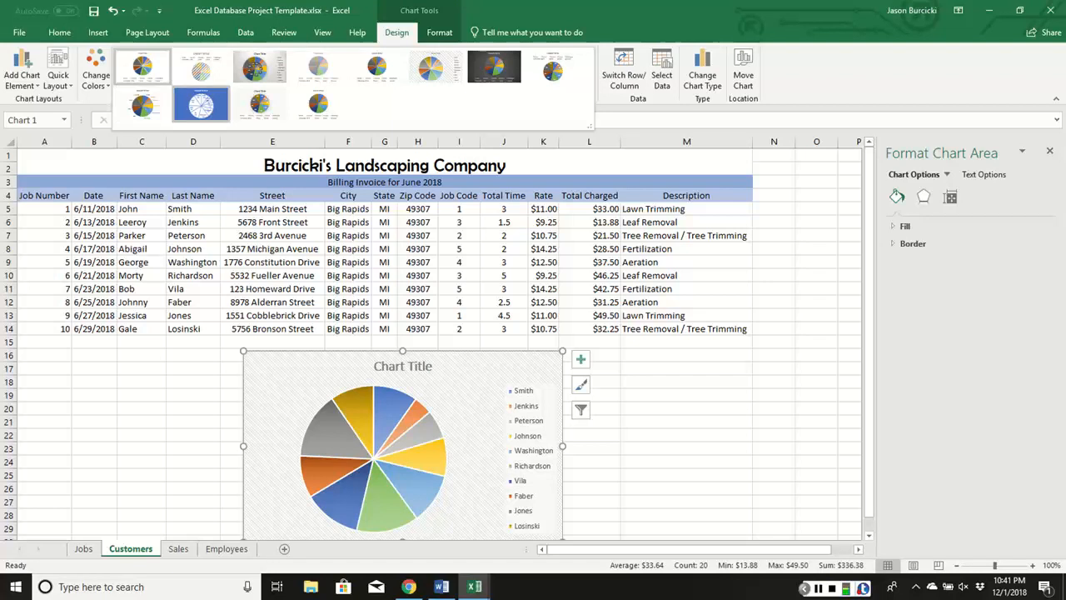
click(260, 104)
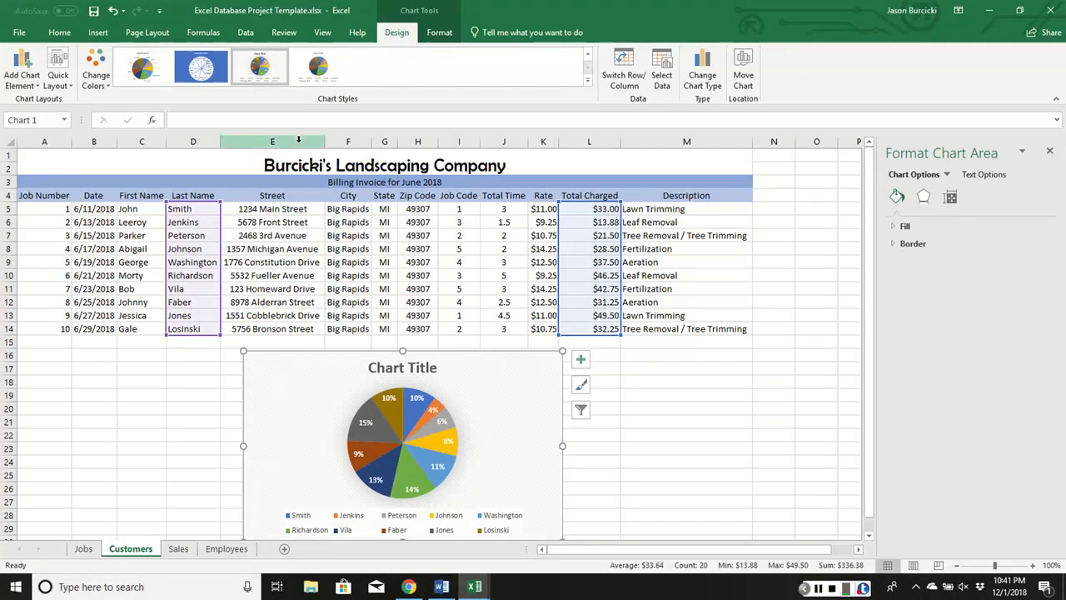
- Replace the pie chart's placeholder title with Market Share
click(403, 367)
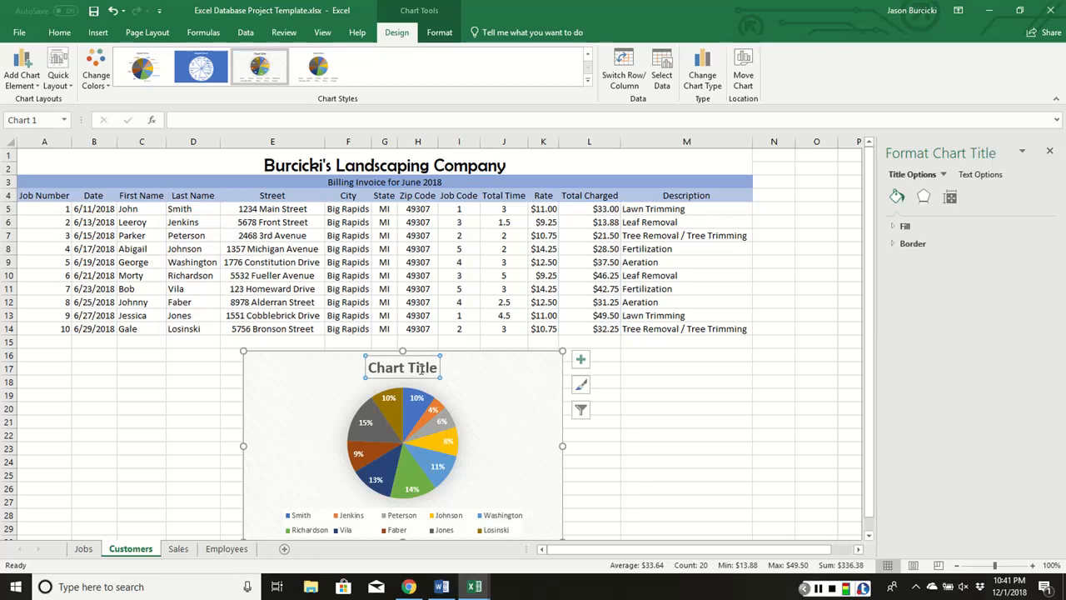
drag(439, 368, 336, 369)
text(Ma)
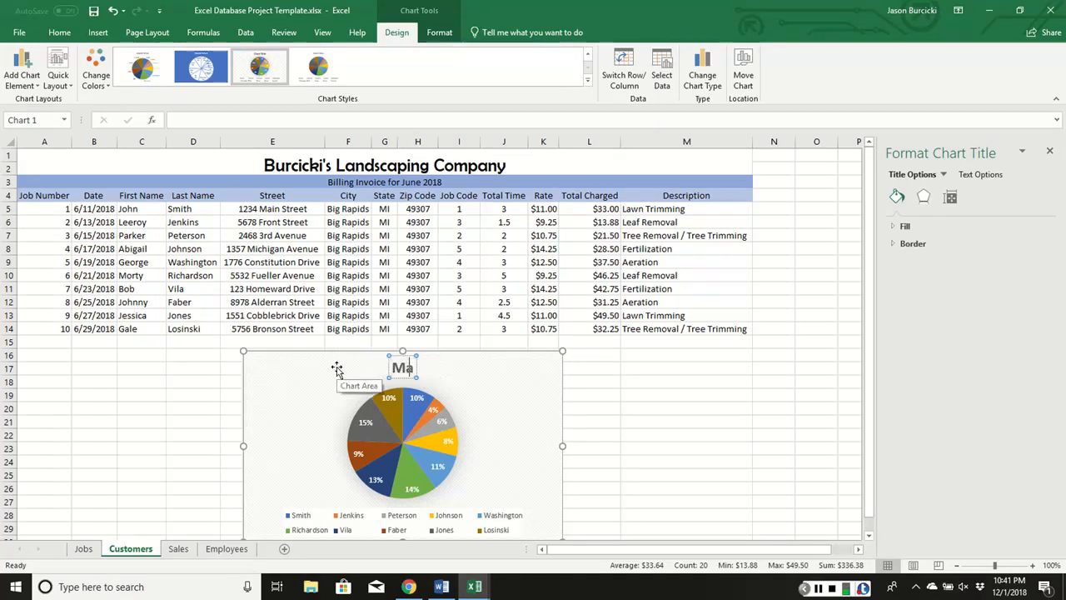
text(rket Share)
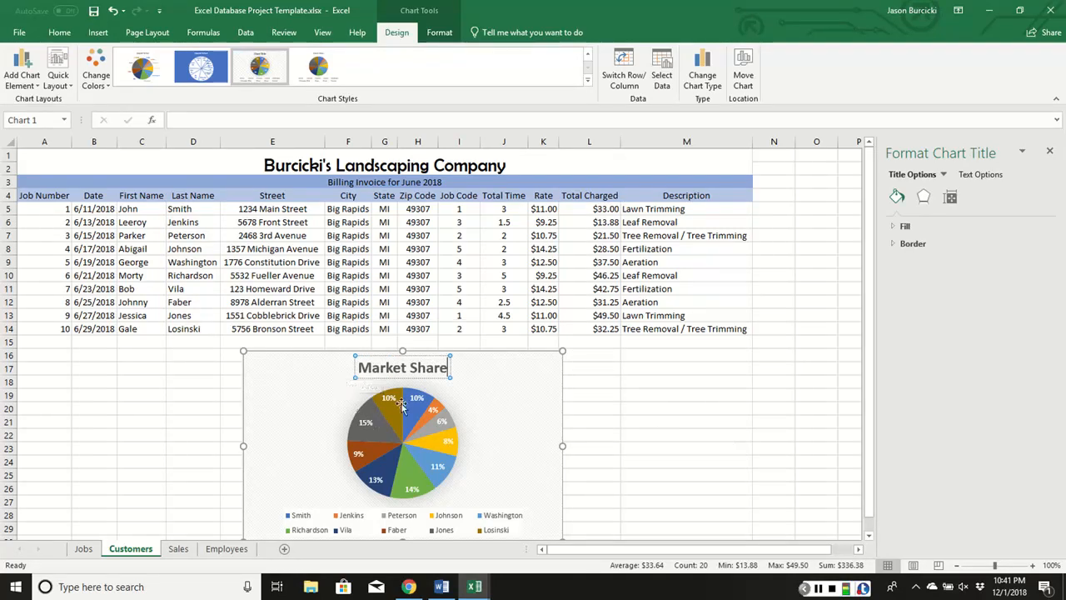
mouse_move(390, 428)
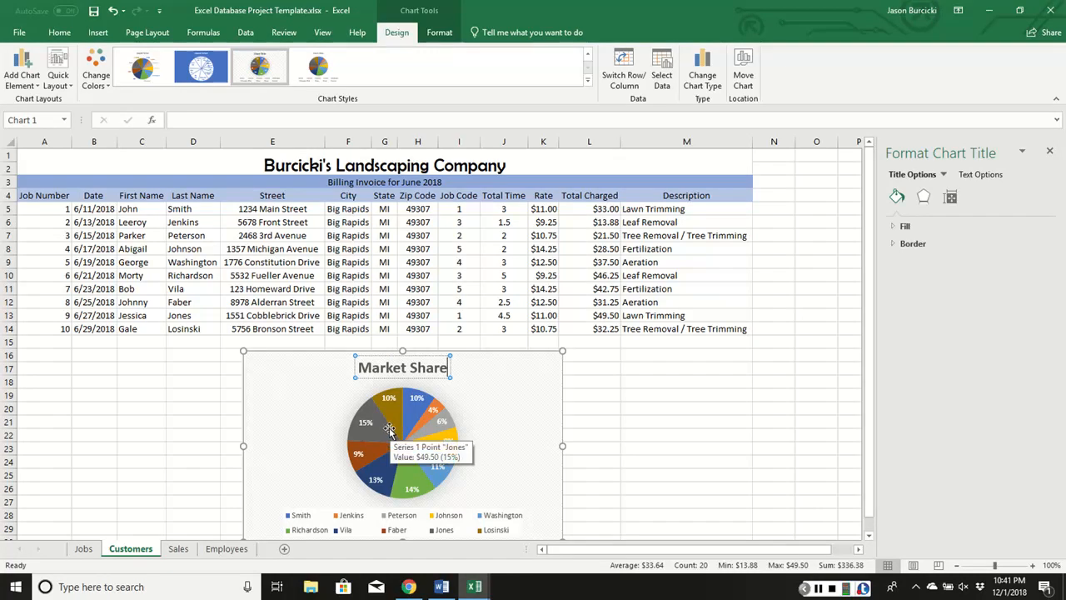
click(542, 386)
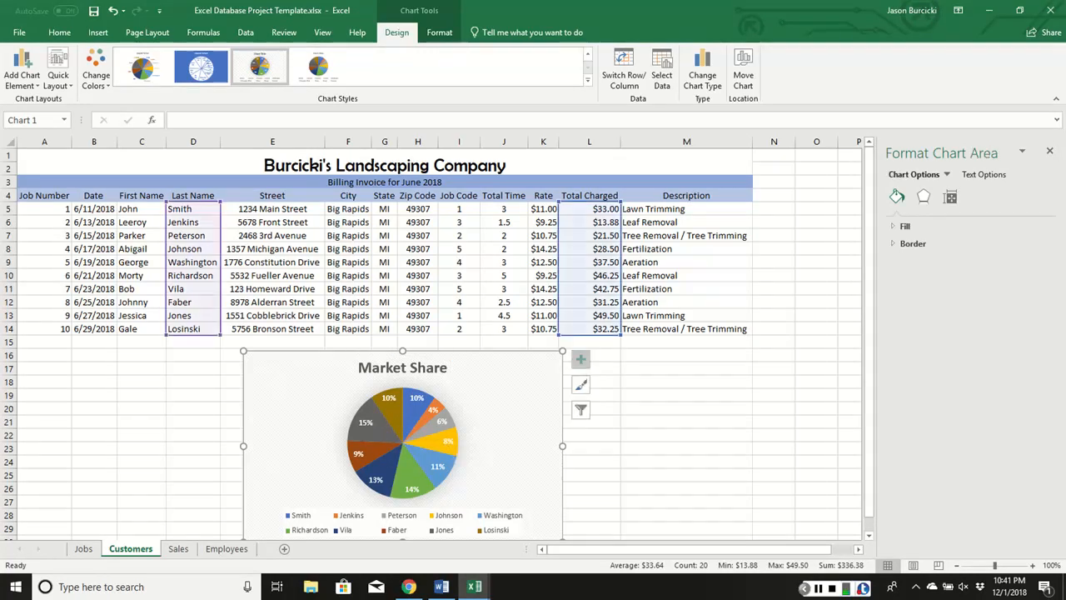
- Open the pie chart's data label formatting and examine the label content and label position options
click(580, 359)
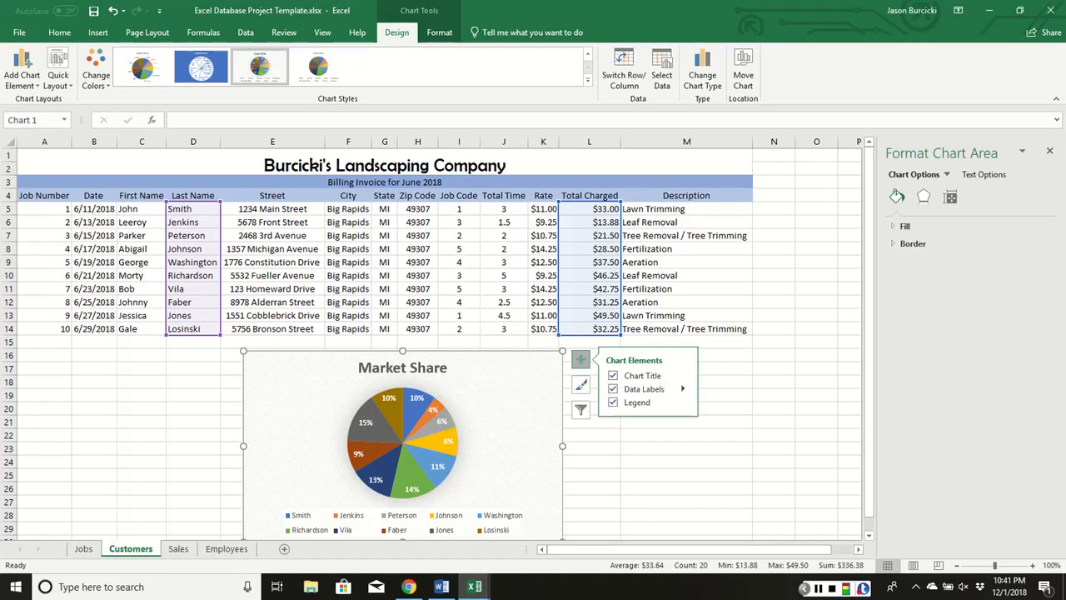
click(683, 388)
click(732, 471)
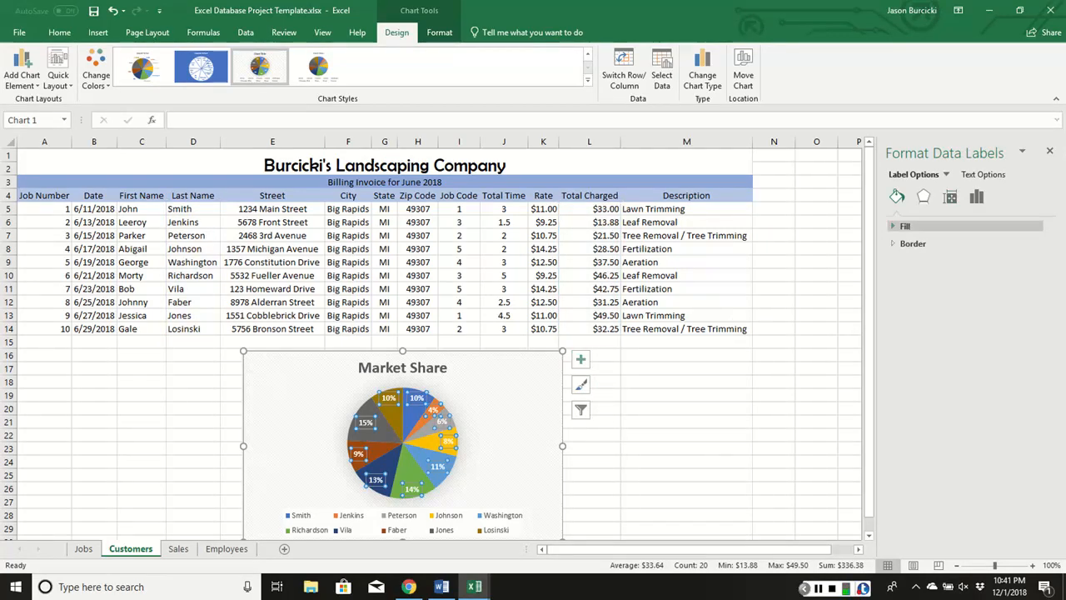
click(946, 175)
click(945, 174)
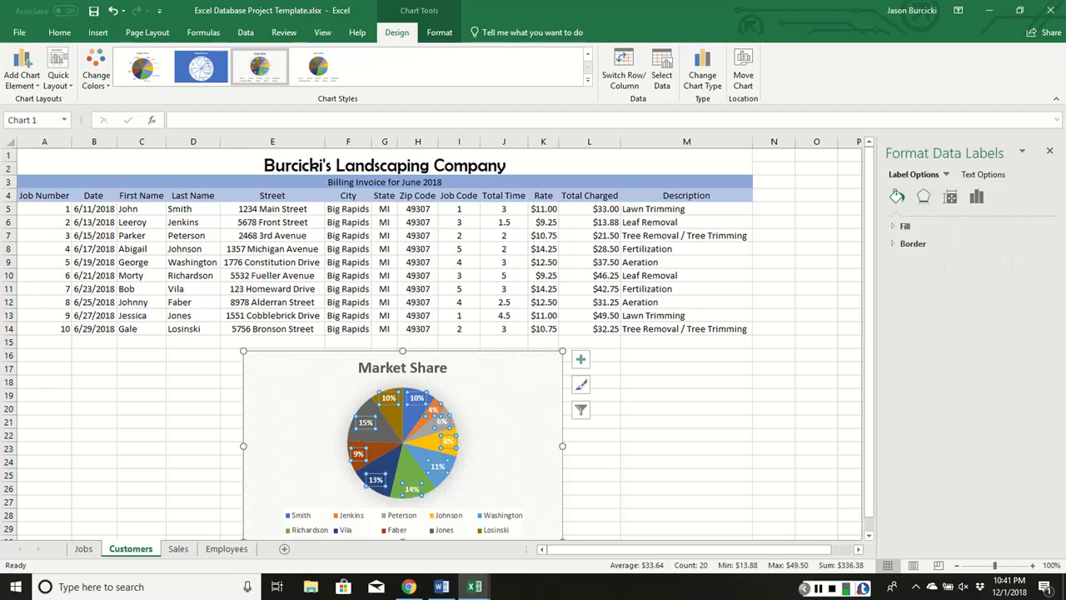
click(905, 227)
click(905, 226)
click(983, 175)
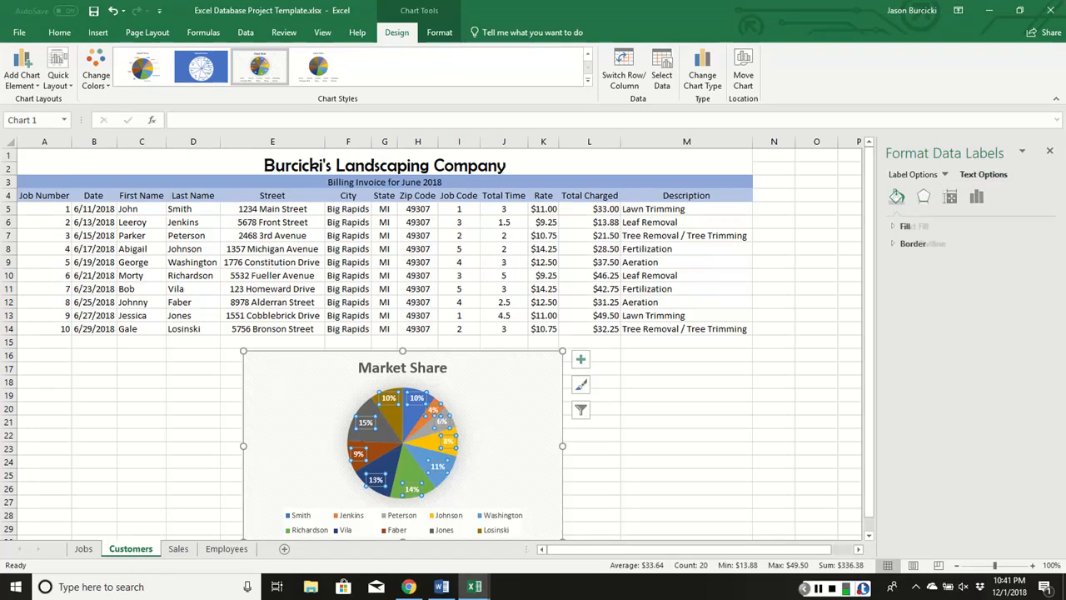
click(913, 175)
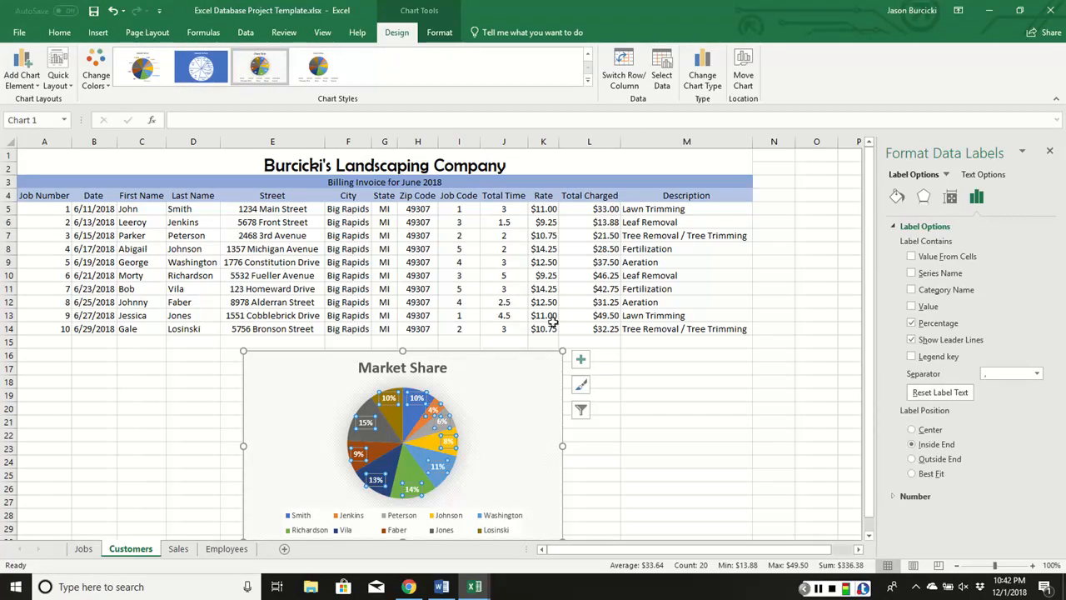
click(668, 399)
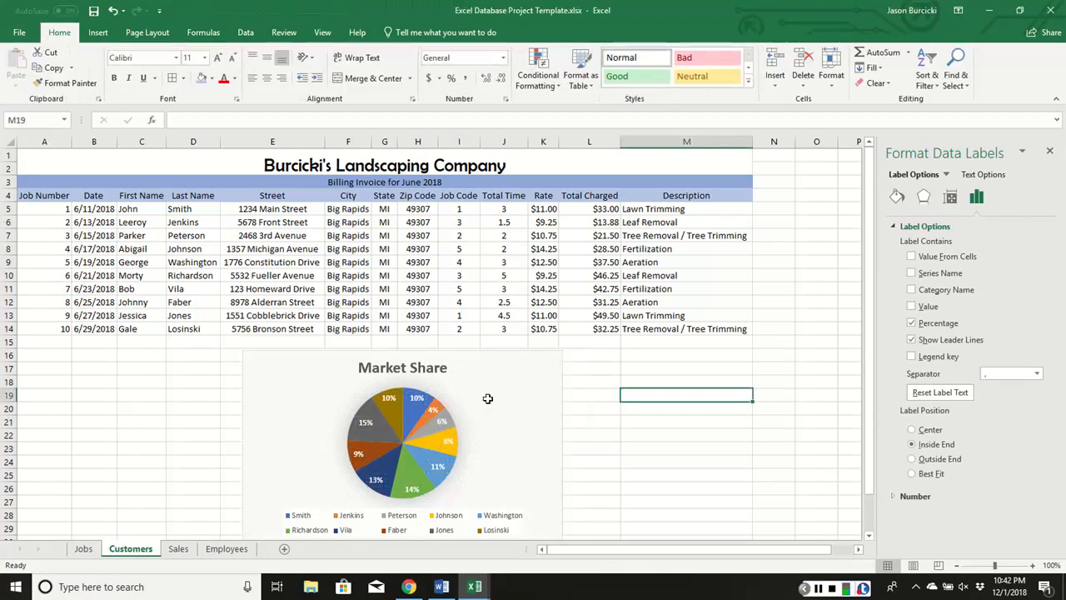
- Set the font color of the pie chart's percentage labels to white
click(416, 401)
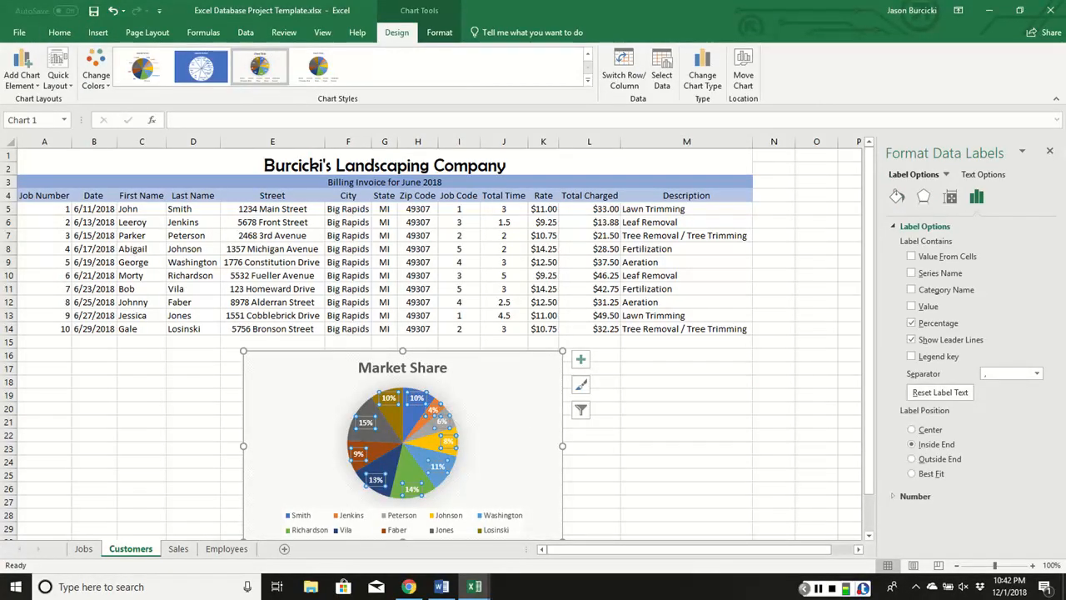
click(59, 32)
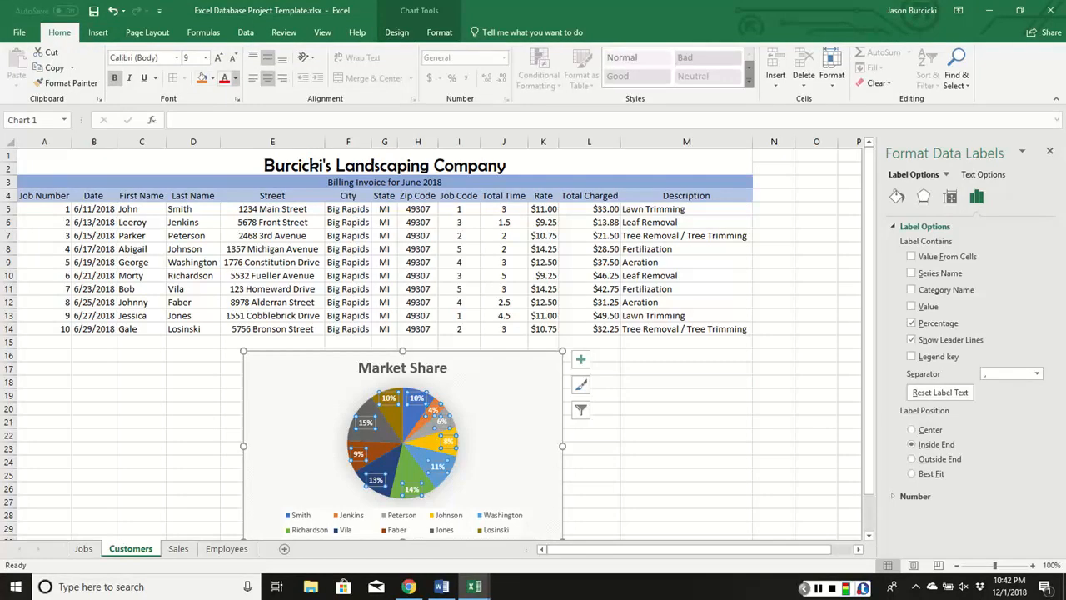
click(234, 78)
click(224, 125)
- Place the pie chart's legend at the right of the pie
click(580, 359)
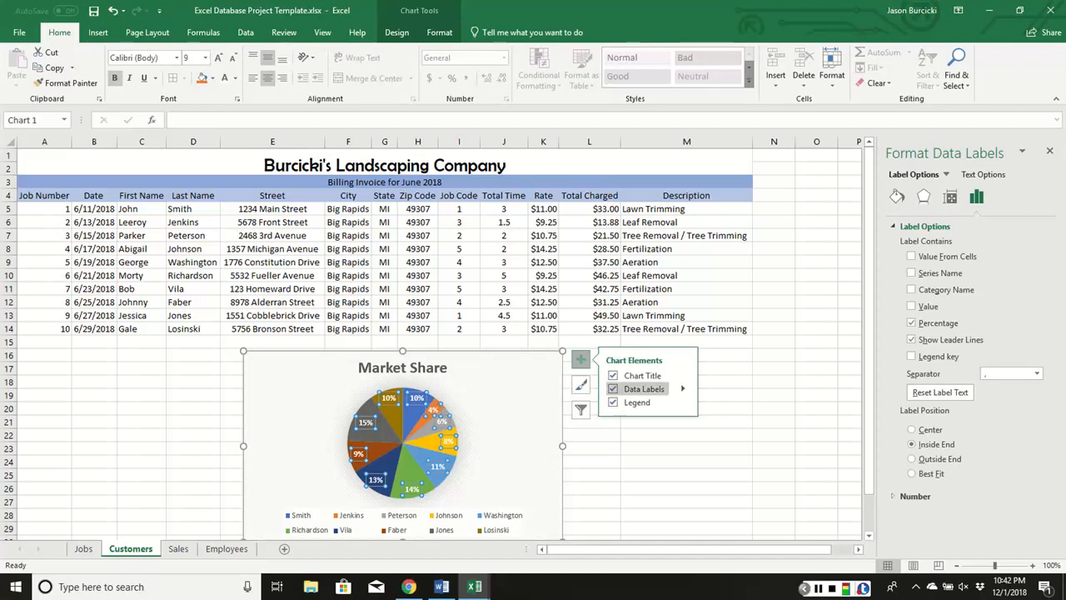
click(683, 401)
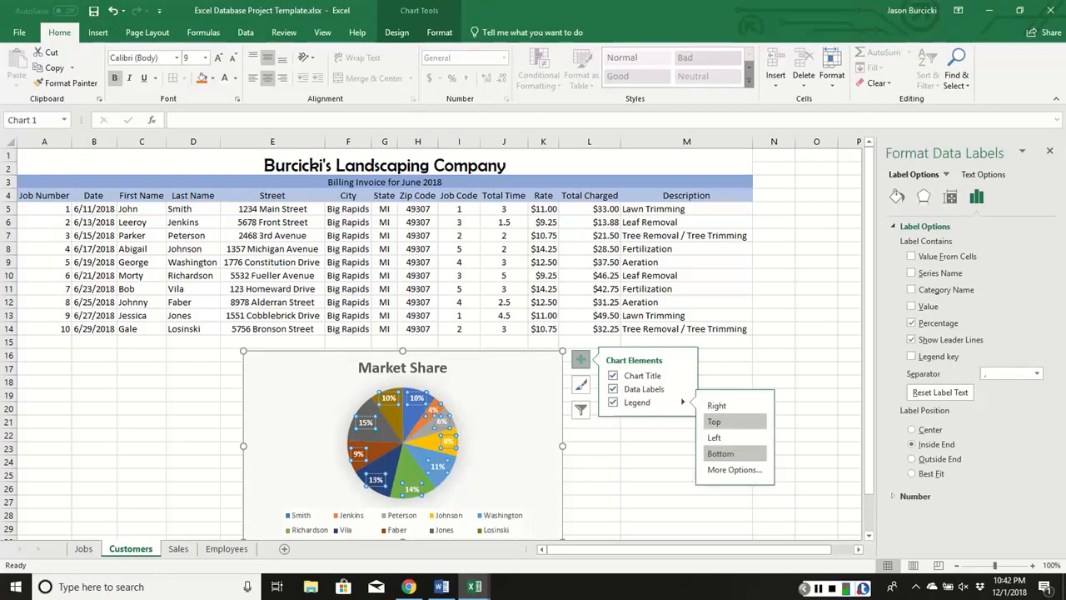
click(717, 406)
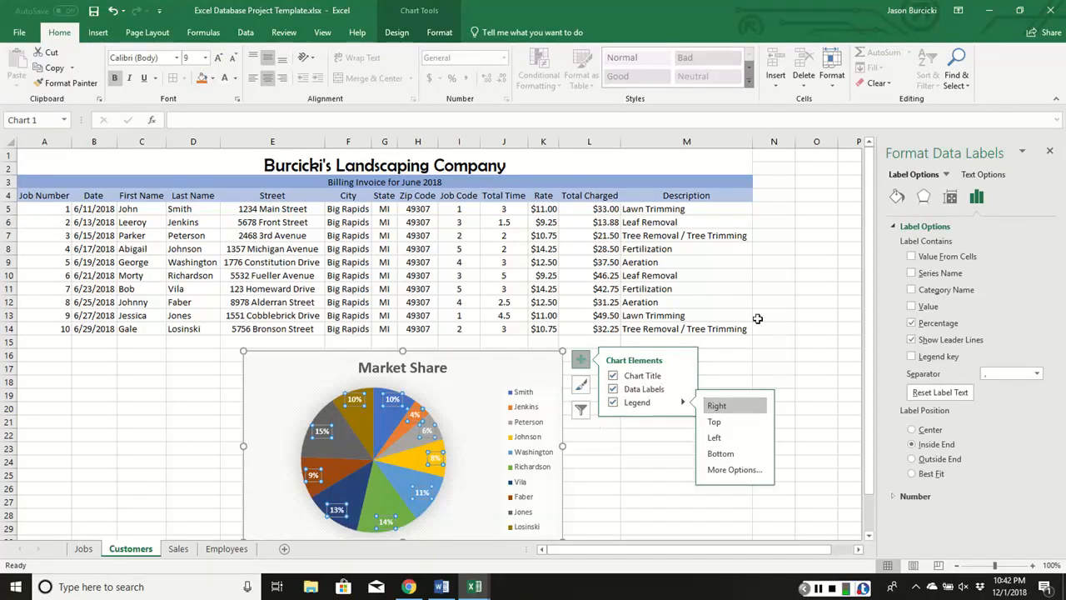
click(774, 343)
- Pull the largest pie slice out from the chart with a Point Explosion of 10%
scroll(566, 292, down, 4)
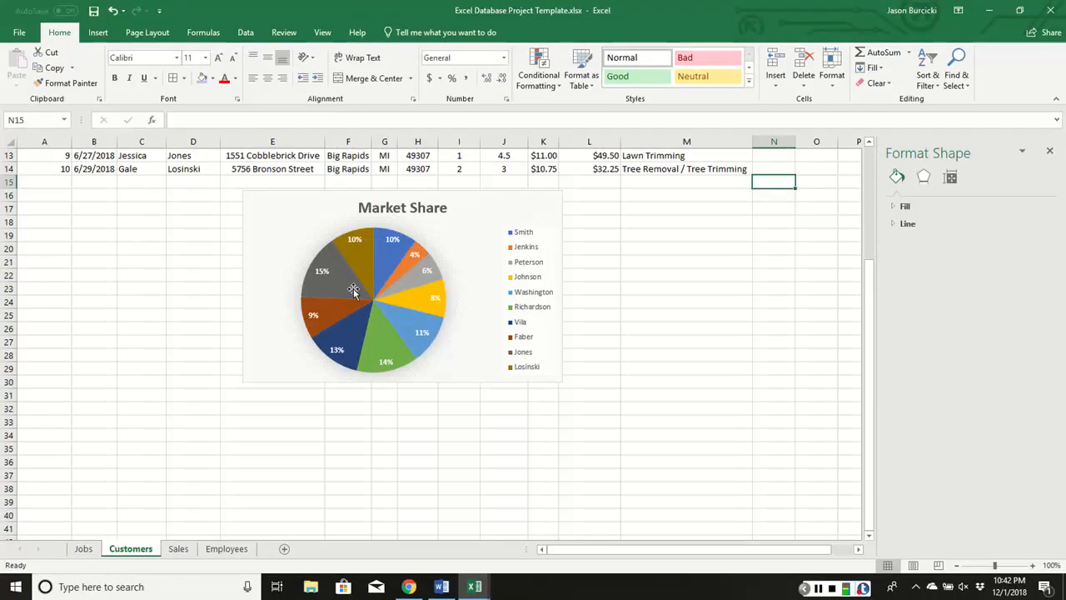
double_click(337, 283)
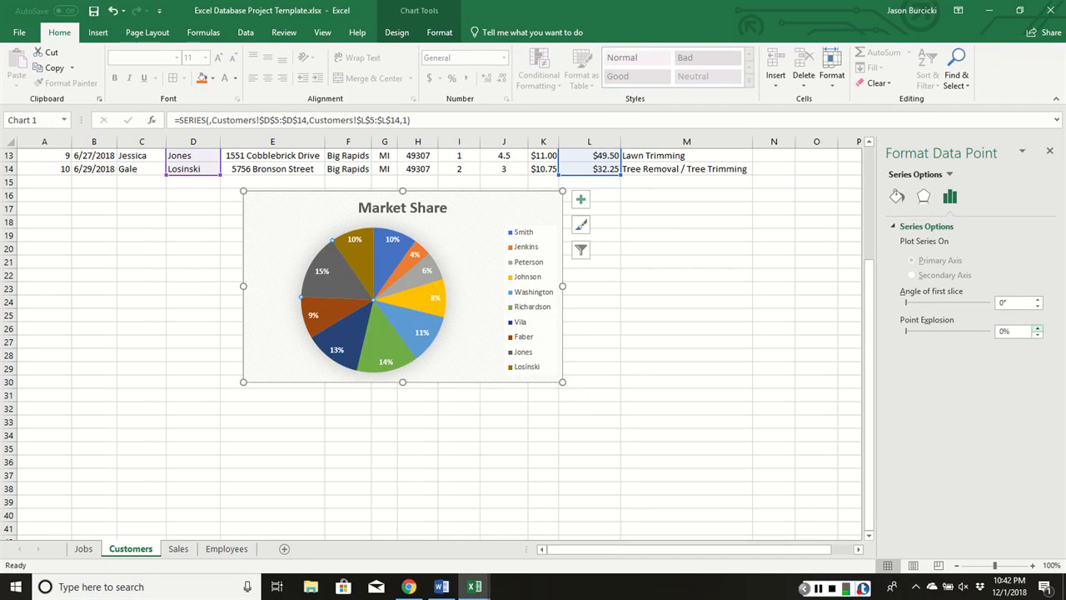
click(1038, 328)
click(1038, 328)
click(1038, 328)
click(1038, 328)
click(1037, 328)
click(1037, 328)
click(1038, 328)
click(1037, 328)
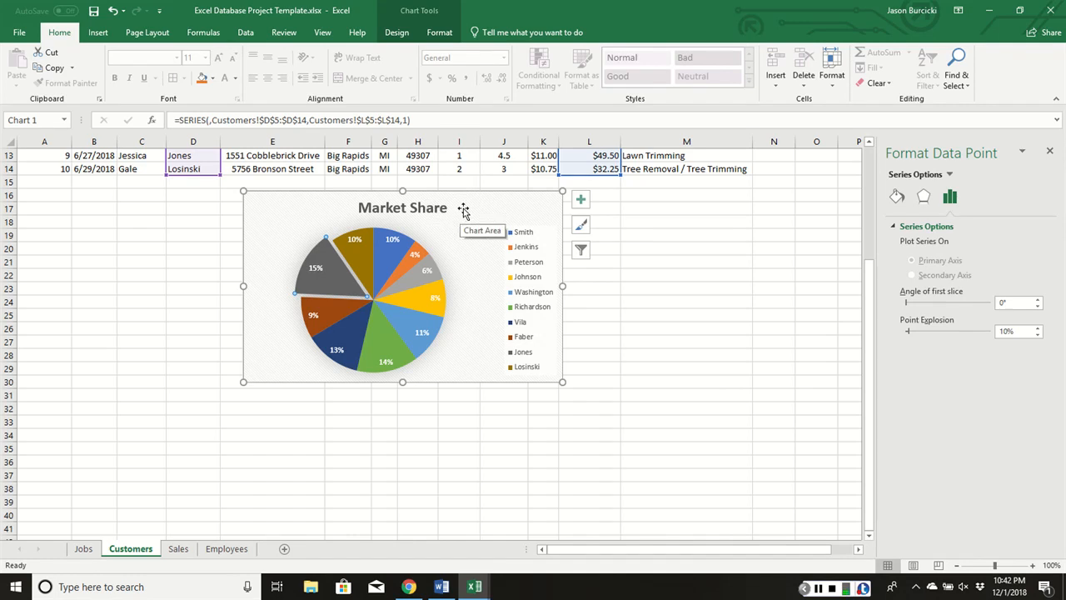
- Move the pie chart toward the sheet's left edge beneath the invoice and enlarge it down to about row 38
drag(483, 205, 323, 208)
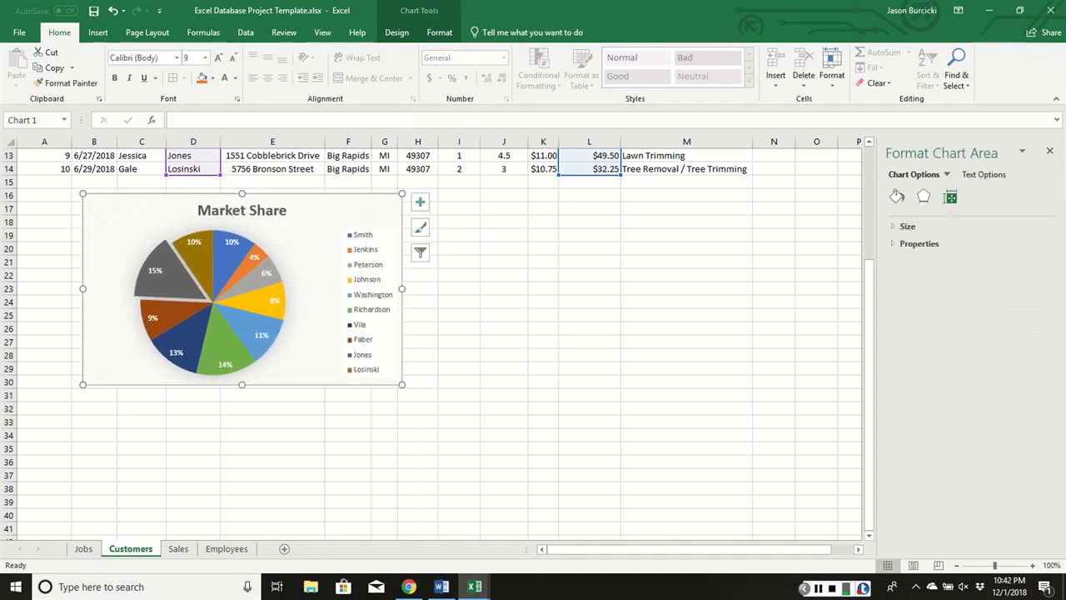
drag(402, 384, 413, 485)
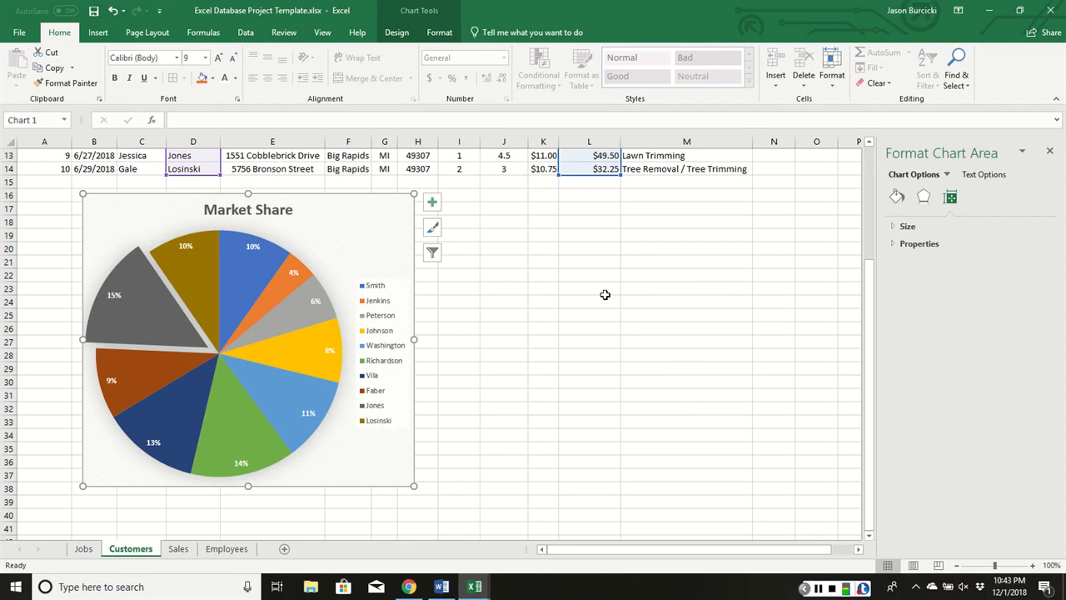
click(817, 588)
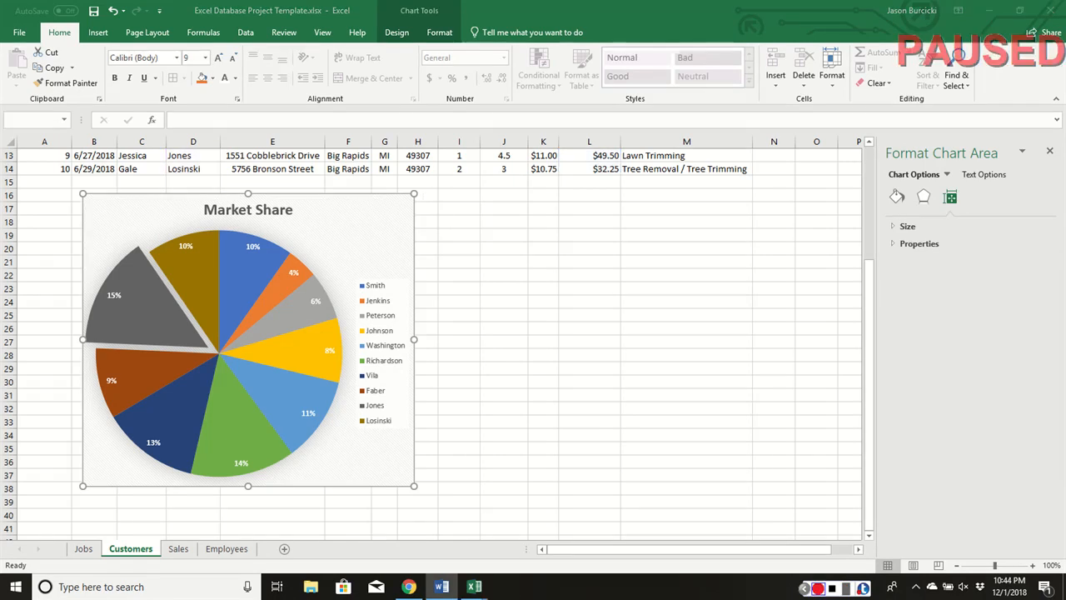
click(818, 588)
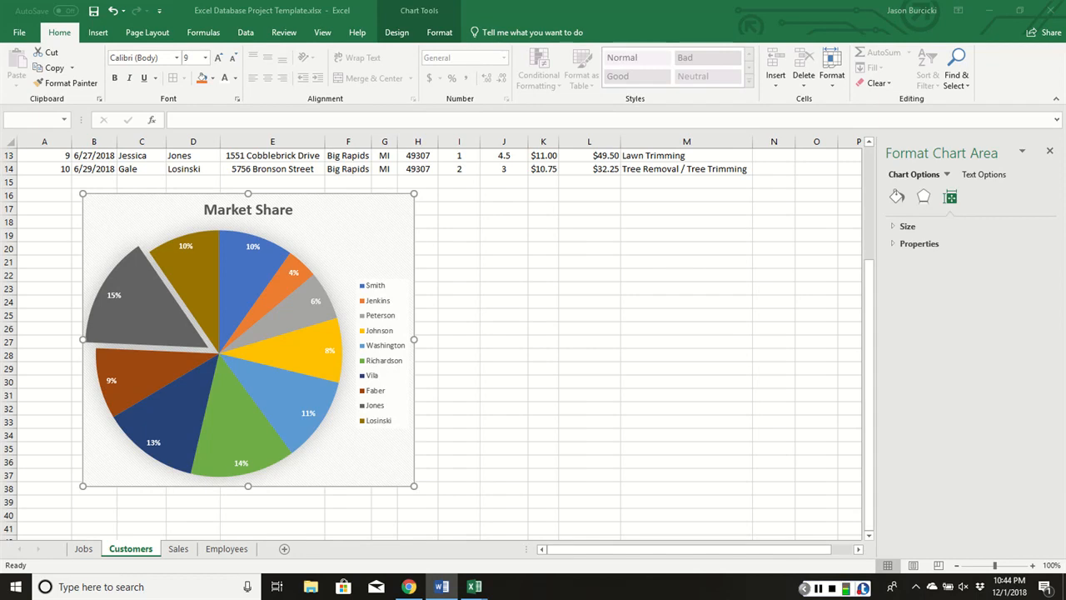
- Switch to the Sales sheet, close the Format Shape pane and enter the heading Job Code in A1
click(178, 549)
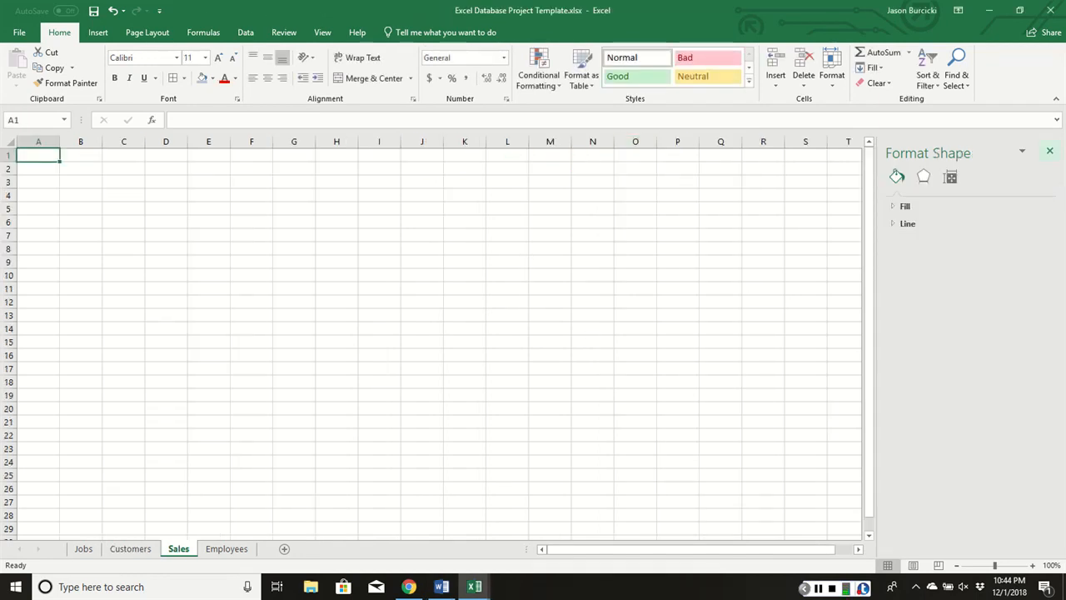
click(1049, 150)
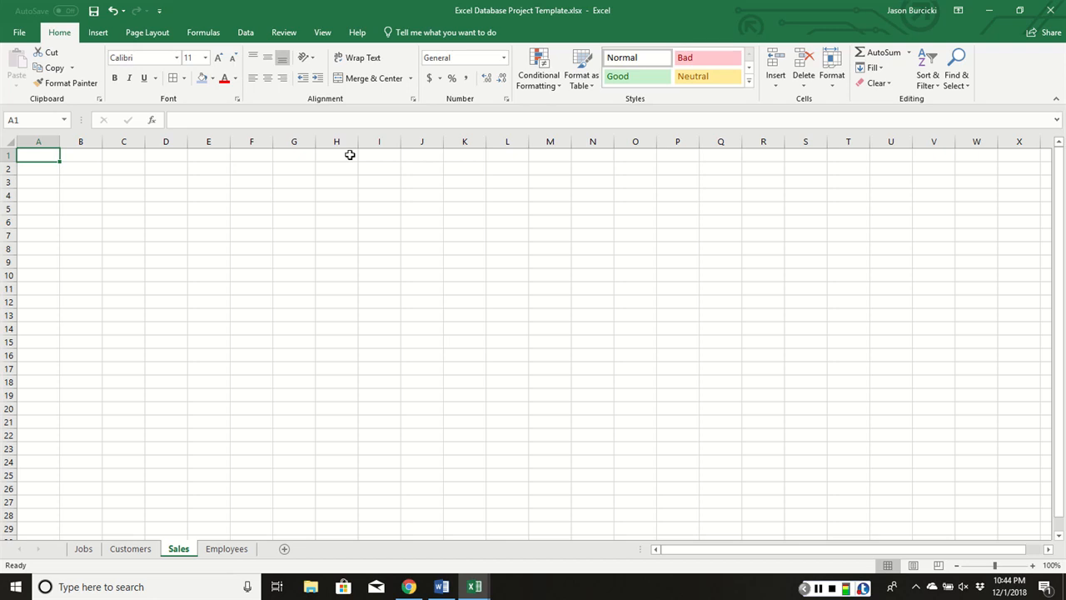
text(Jo)
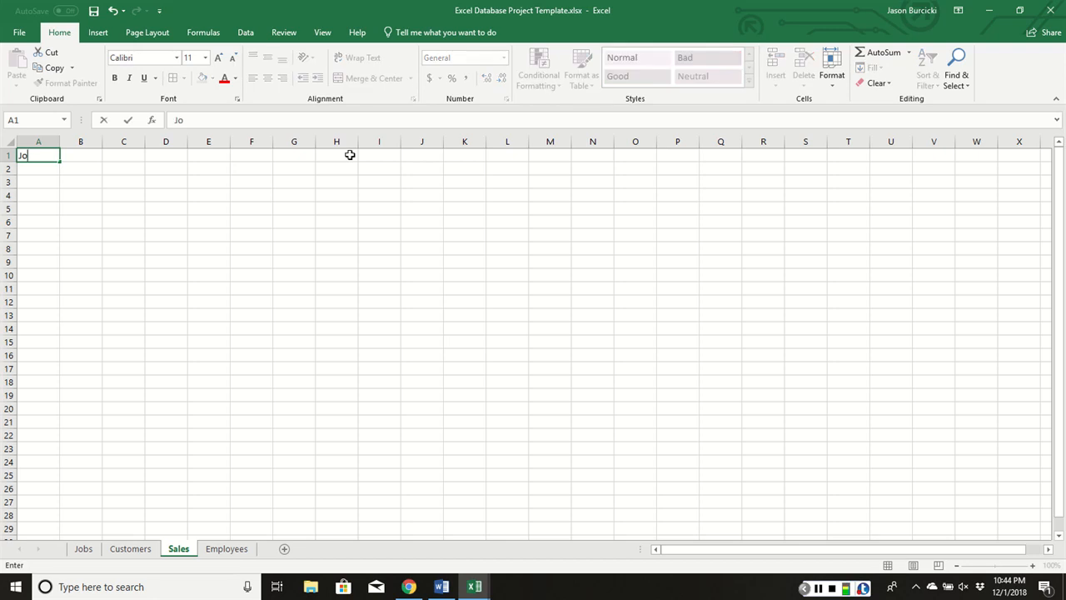
text(b Code)
key(Return)
key(Right)
key(Up)
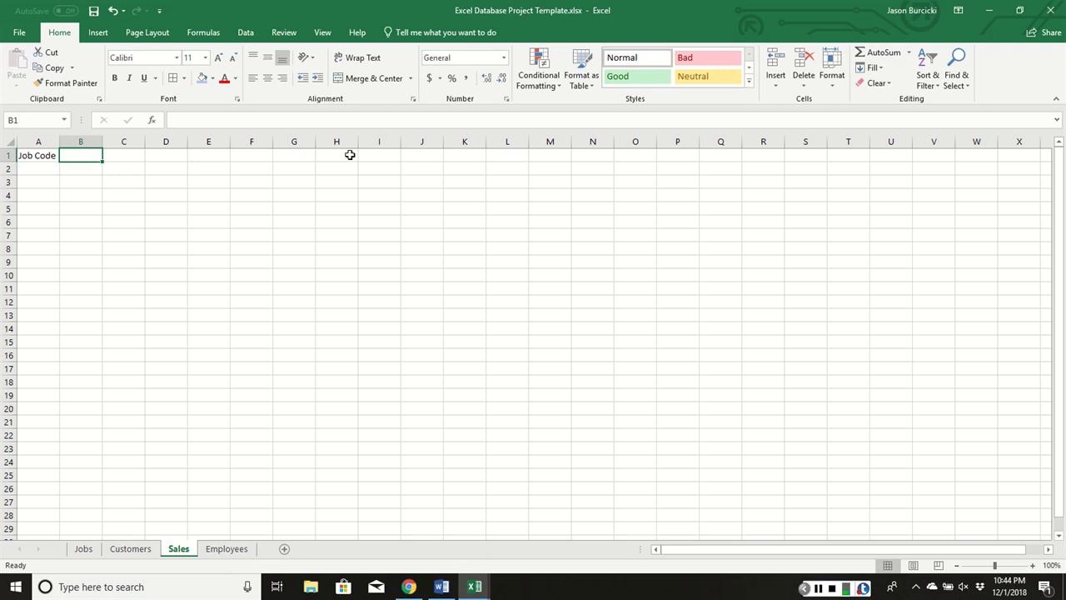
- Enter the headings Services, Total Hours and Rate in cells B1 to D1
text(Services)
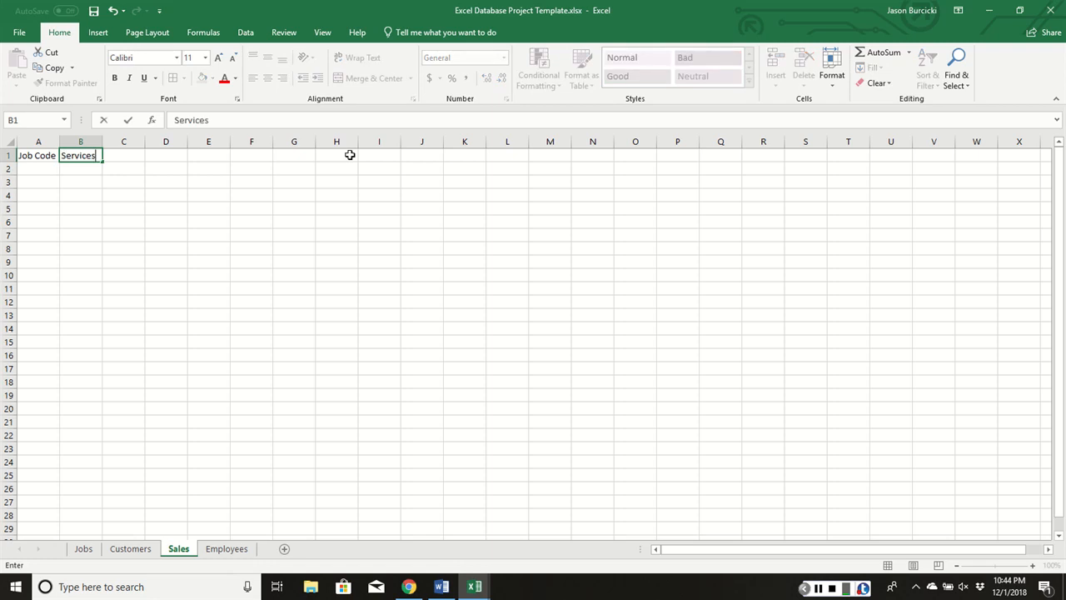
key(Tab)
text(Total)
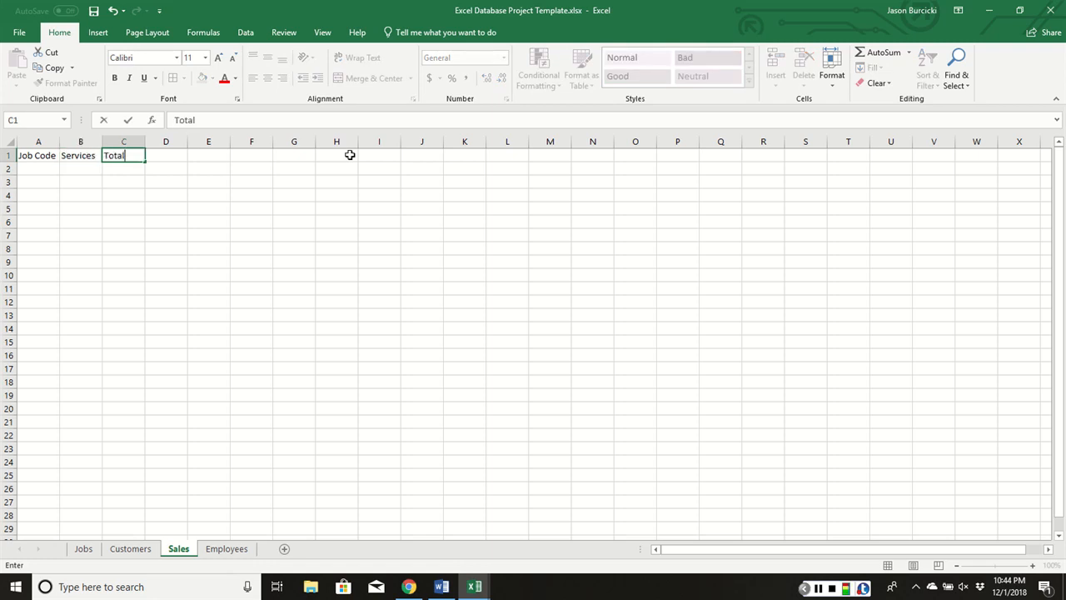
text( Hours)
key(Tab)
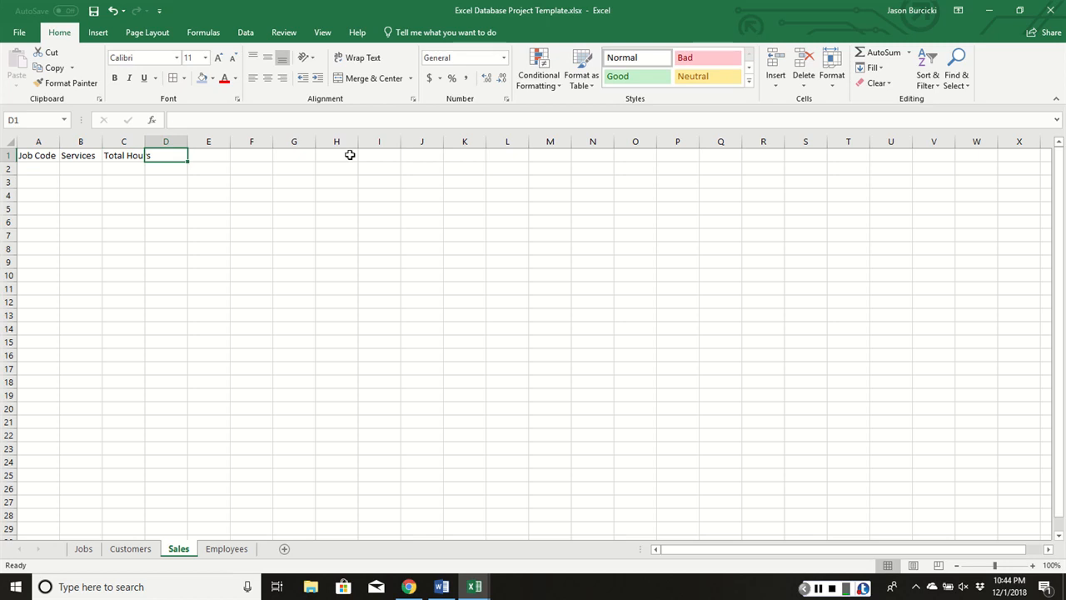
text(Rate)
key(Return)
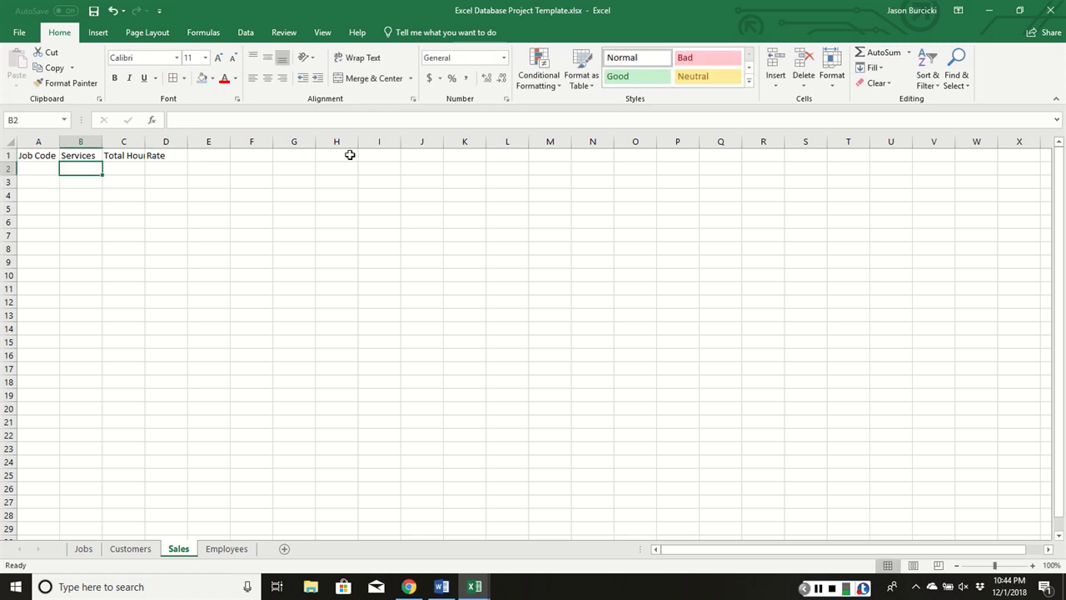
text(Tota)
key(BackSpace)
key(BackSpace)
key(BackSpace)
key(BackSpace)
key(Tab)
key(Tab)
key(Tab)
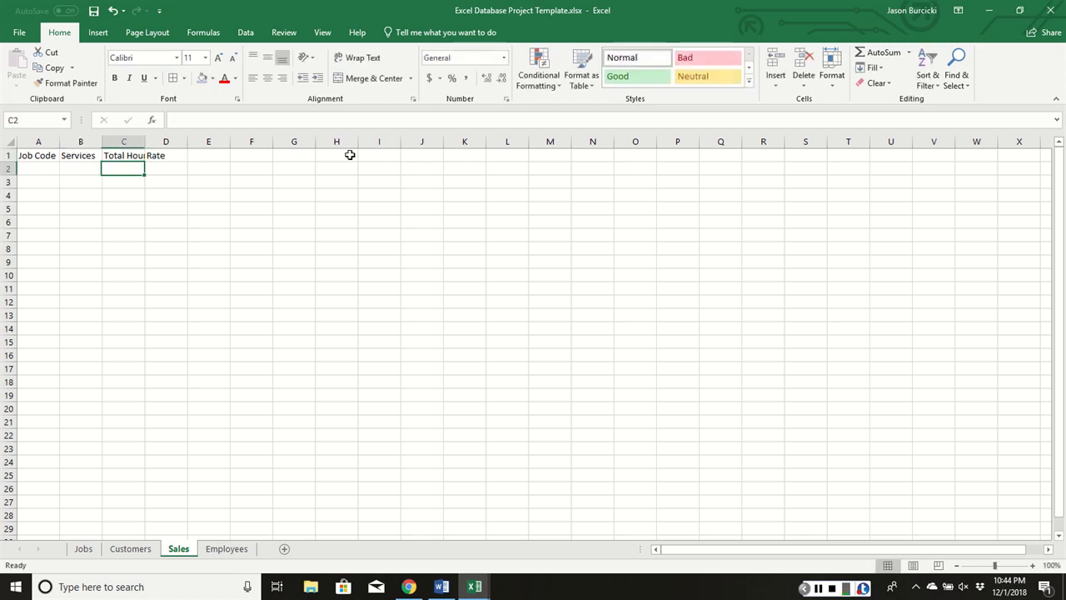
- Enter the heading Total in cell E1 of the Sales sheet
click(214, 157)
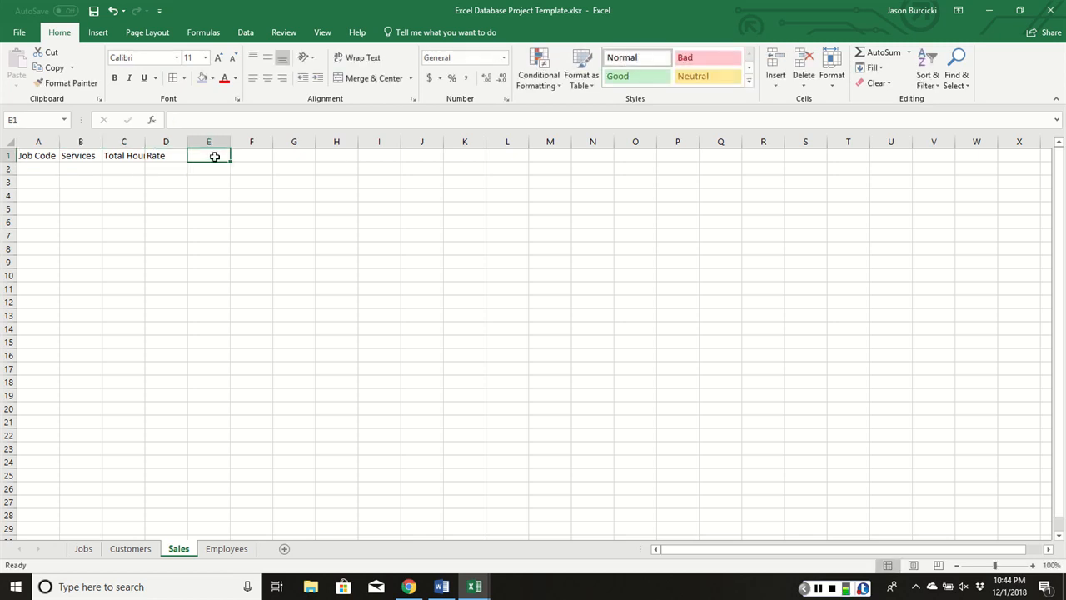
text(Total)
key(Return)
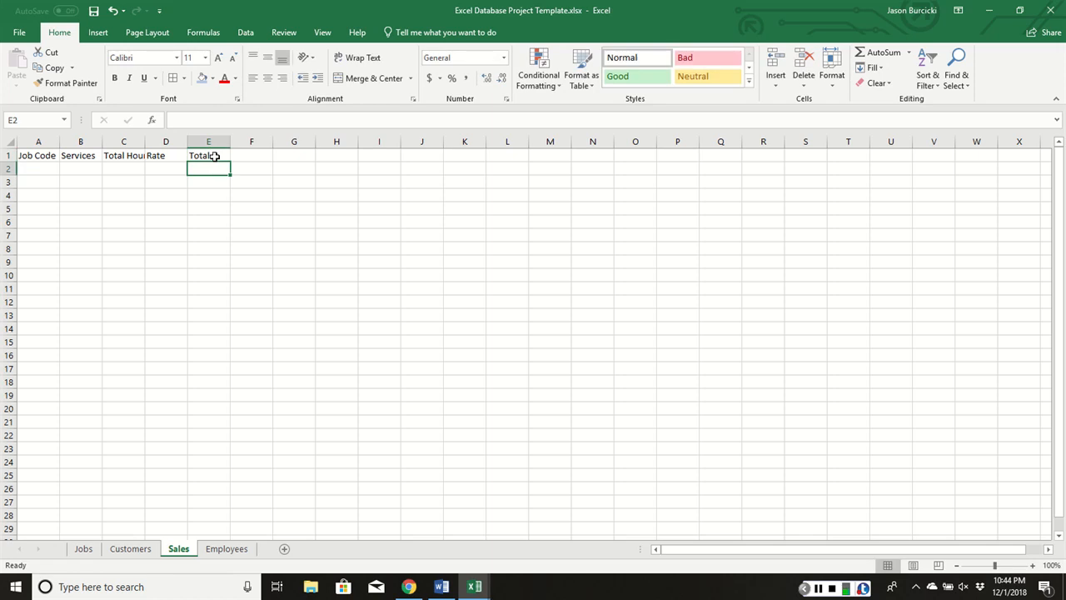
- Enter job codes 1 and 2 in A2 and A3 and extend the series to 5 in A6
click(43, 171)
text(1)
key(Return)
text(2)
key(Return)
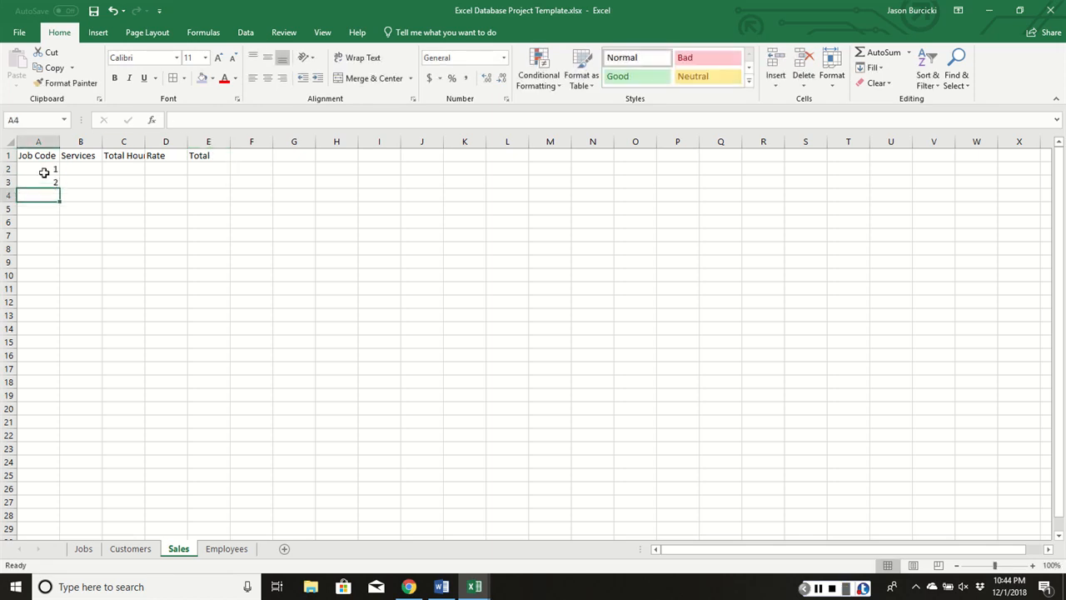
drag(42, 171, 45, 225)
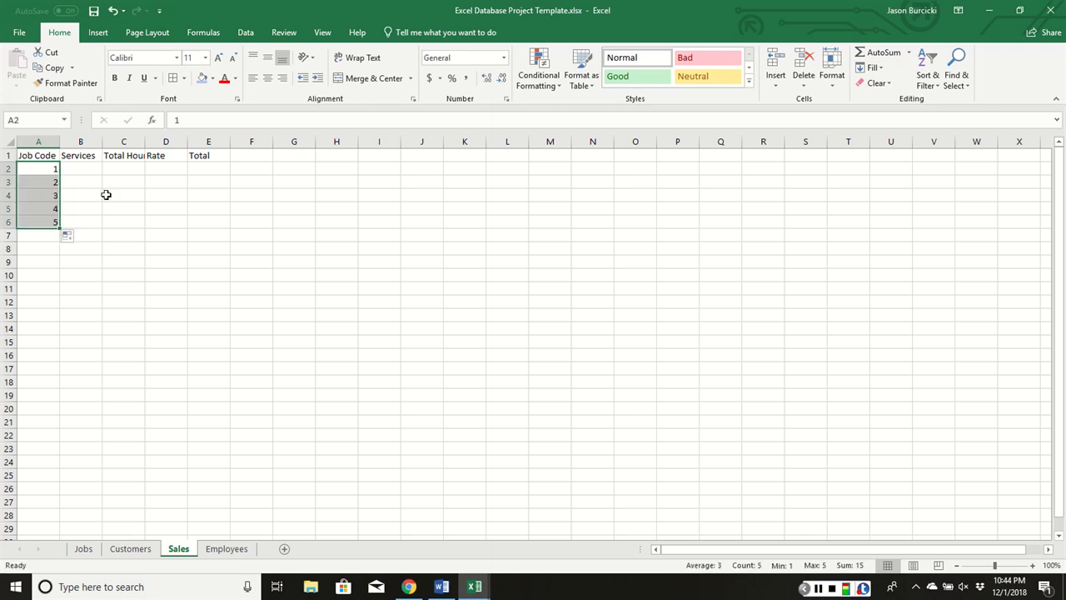
- Insert a VLOOKUP function in cell B2 under Services and open its arguments
click(78, 170)
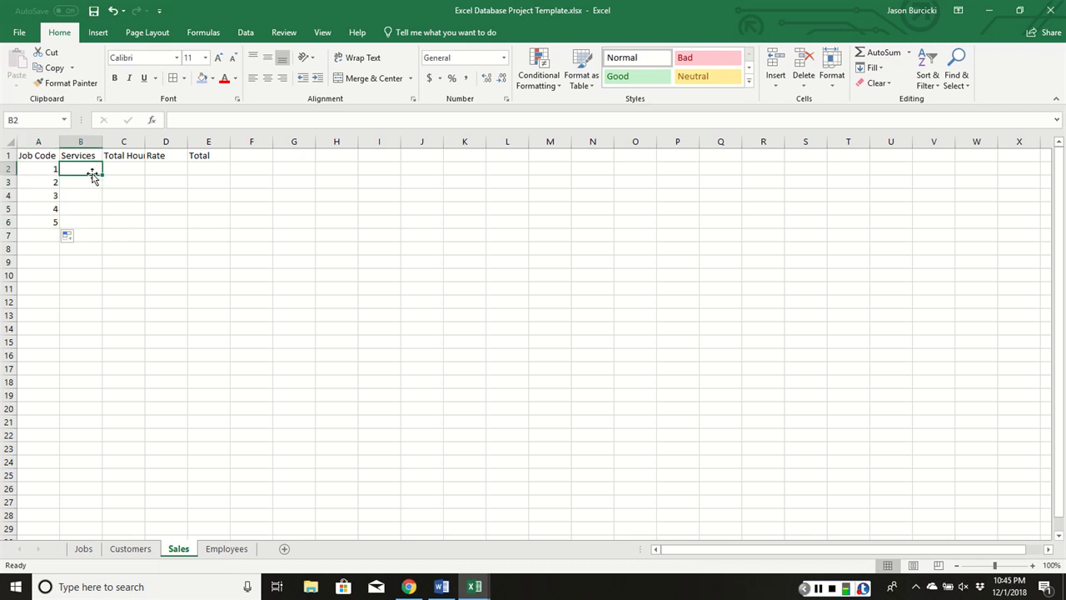
text(=)
key(BackSpace)
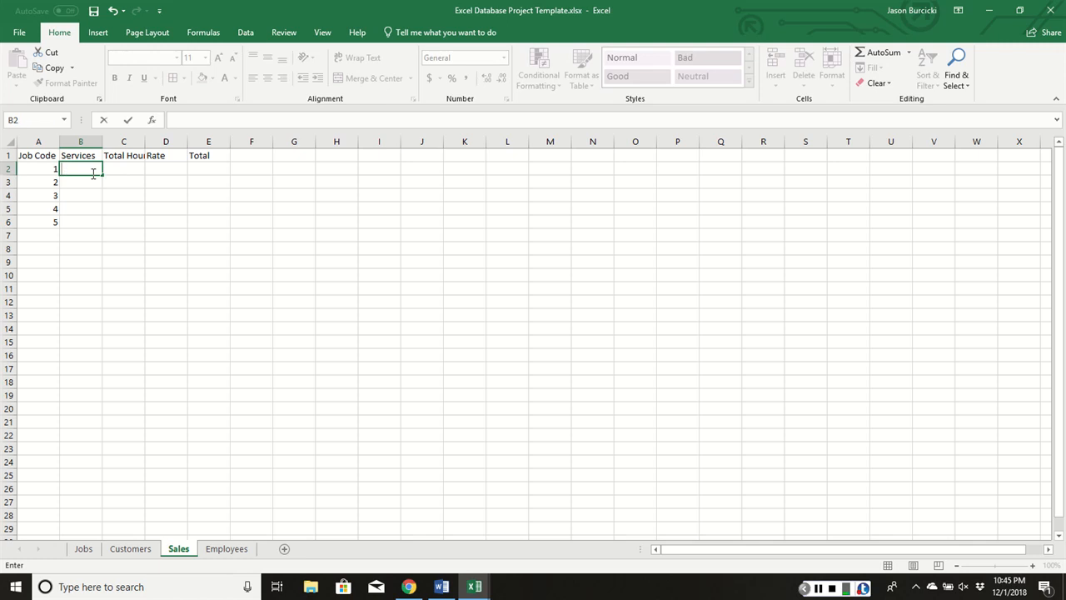
click(203, 32)
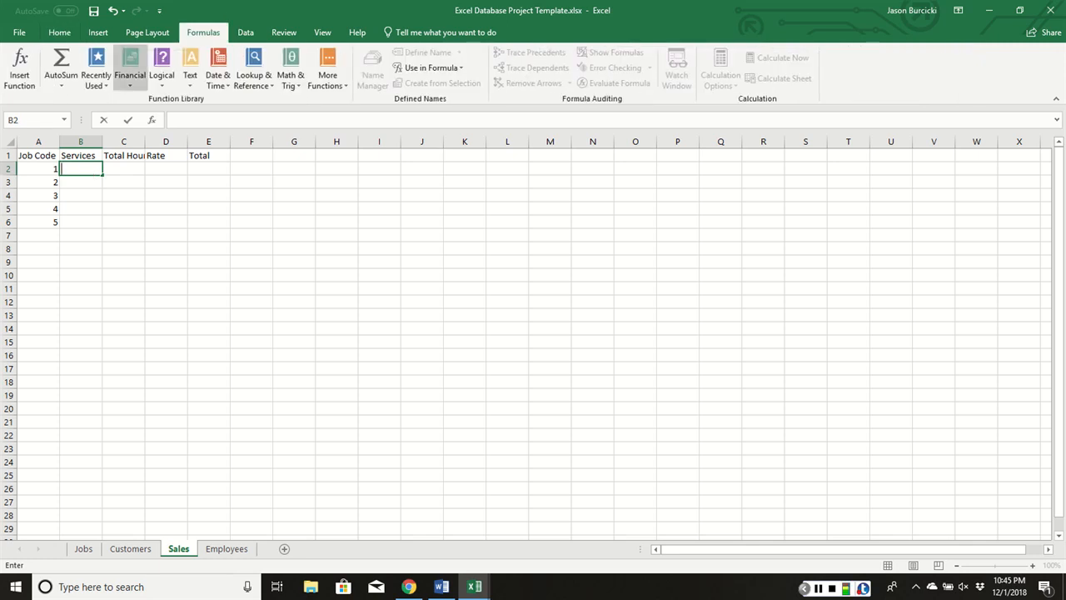
click(20, 70)
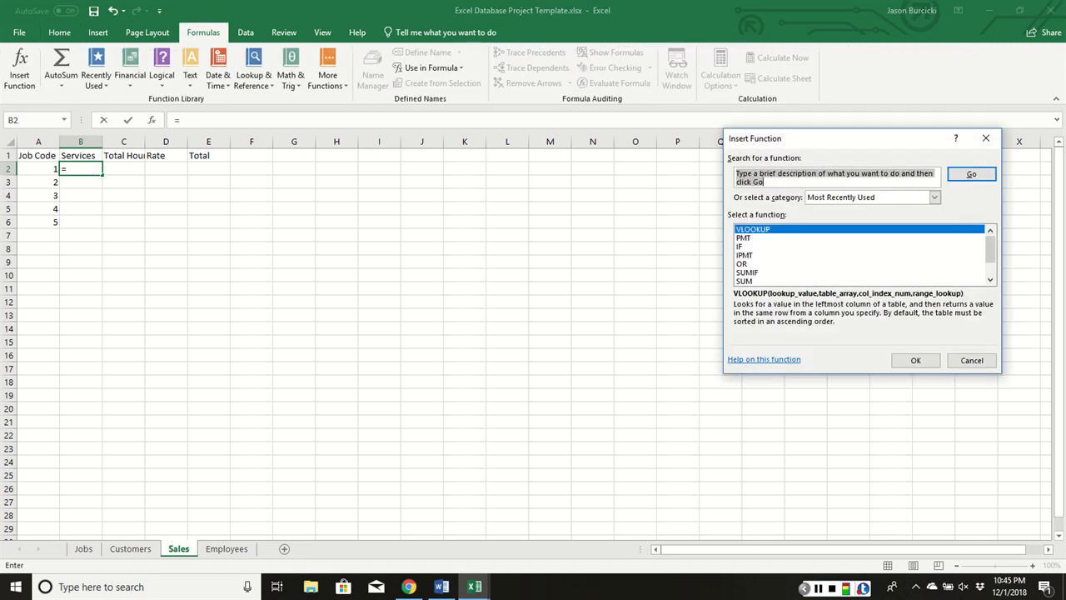
click(916, 360)
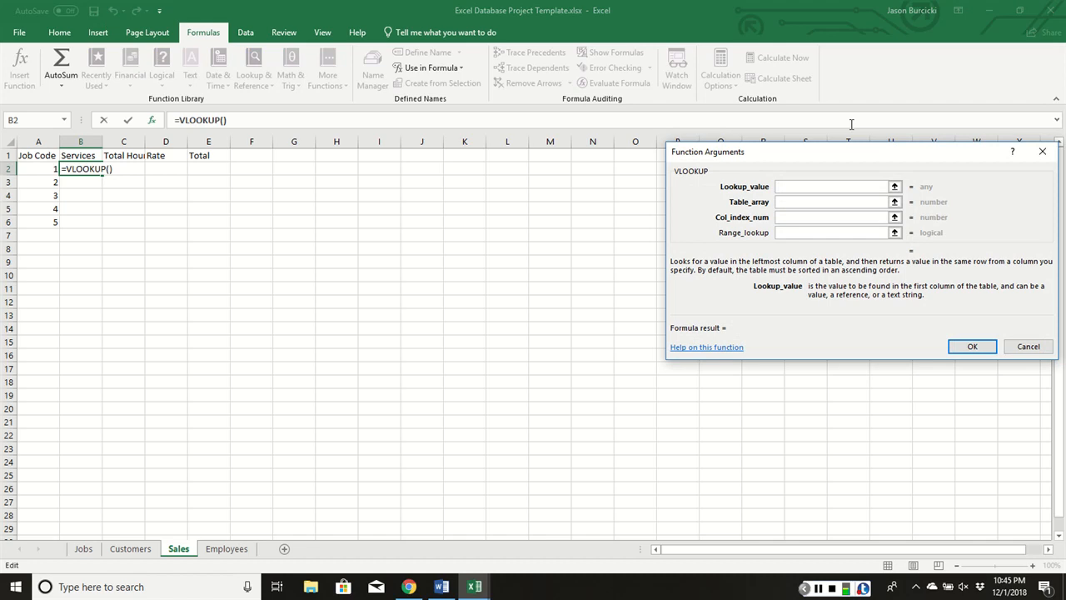
- Complete the VLOOKUP in B2 with lookup value A2, table array Jobs_Table and column index 2, and fill it down to B6
click(32, 167)
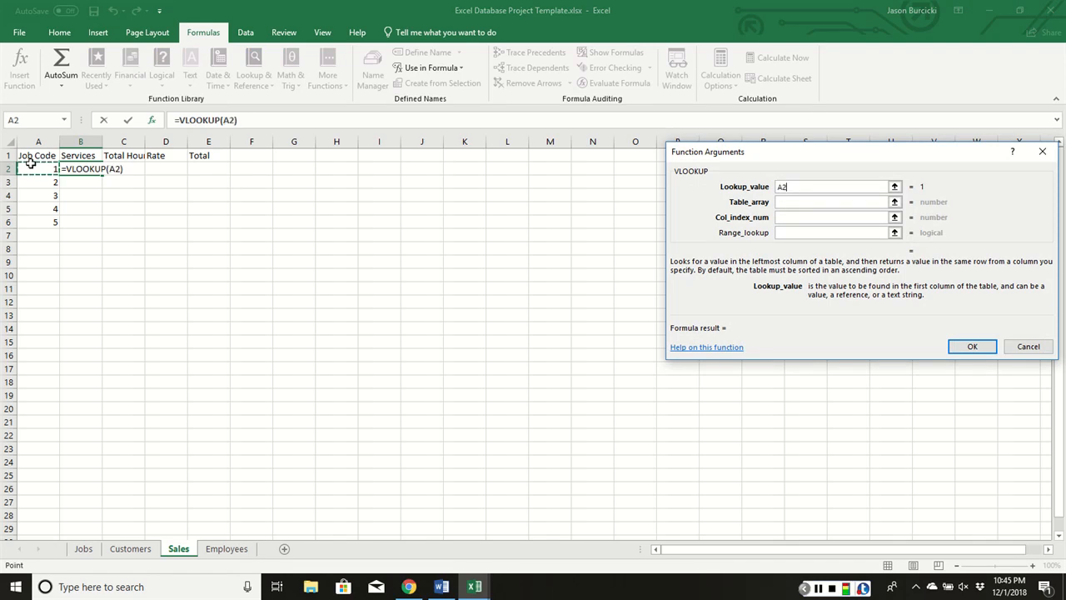
key(Tab)
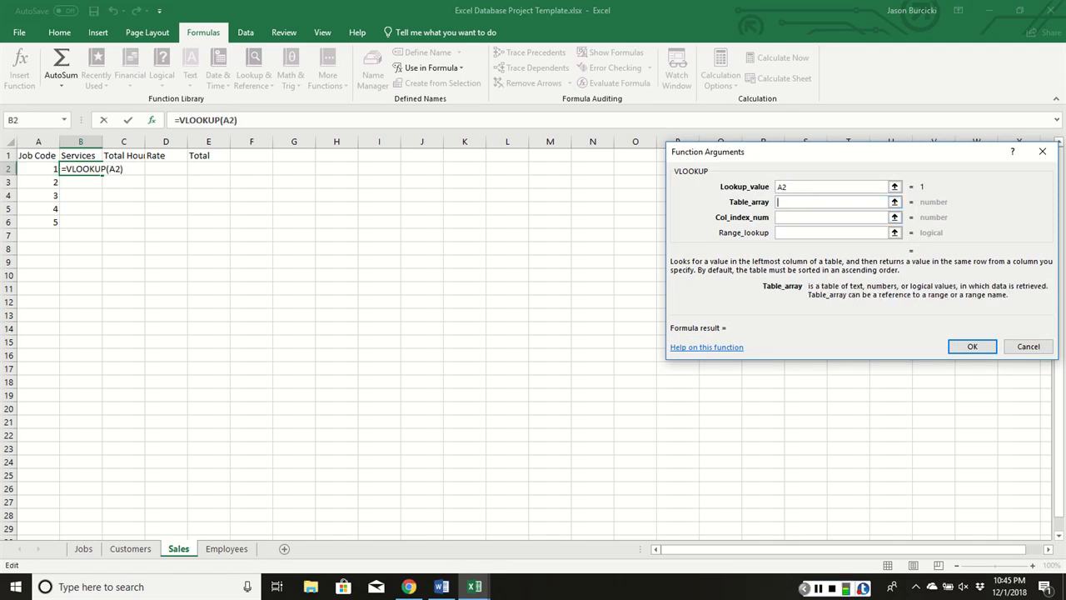
click(84, 548)
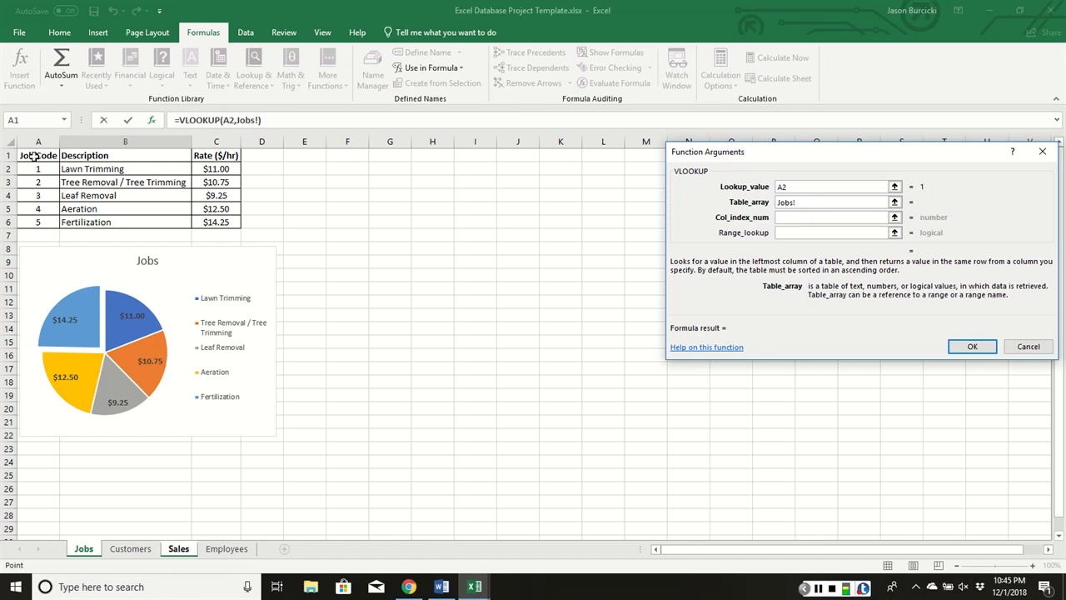
drag(33, 154, 224, 221)
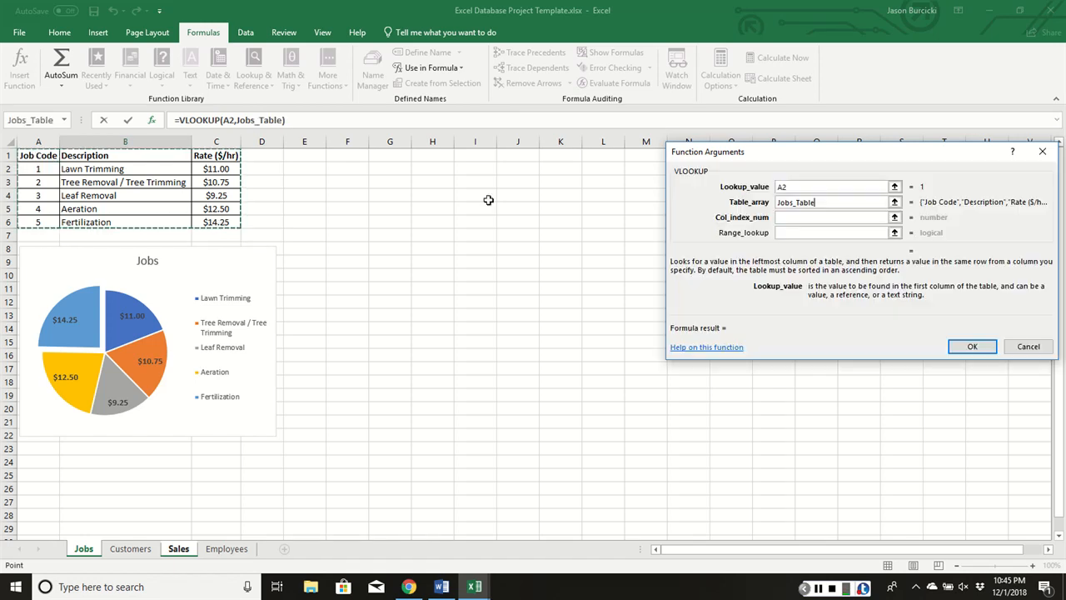
click(795, 218)
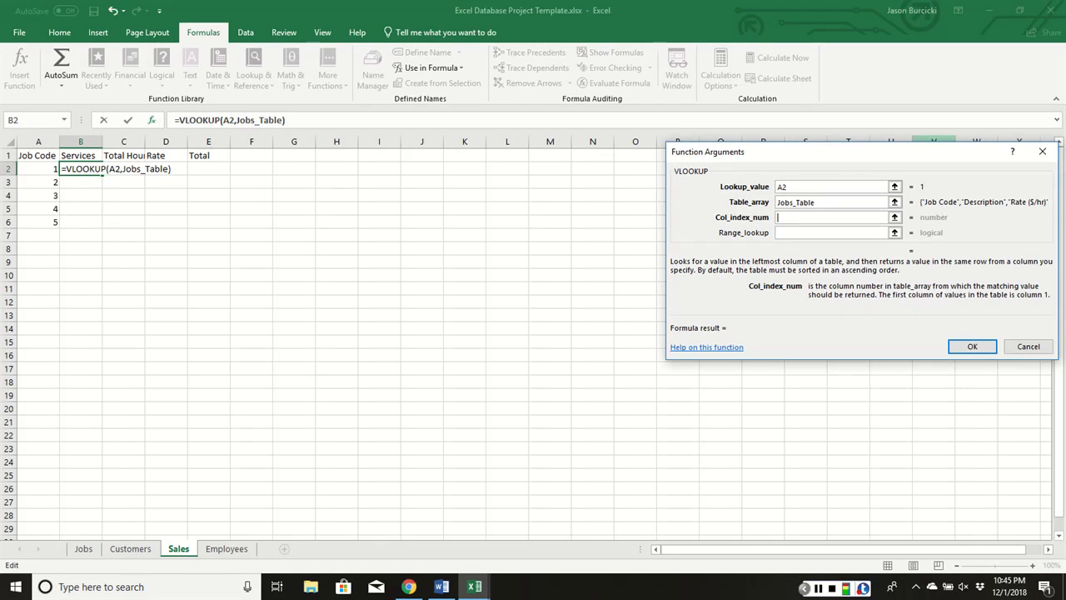
text(2)
click(968, 343)
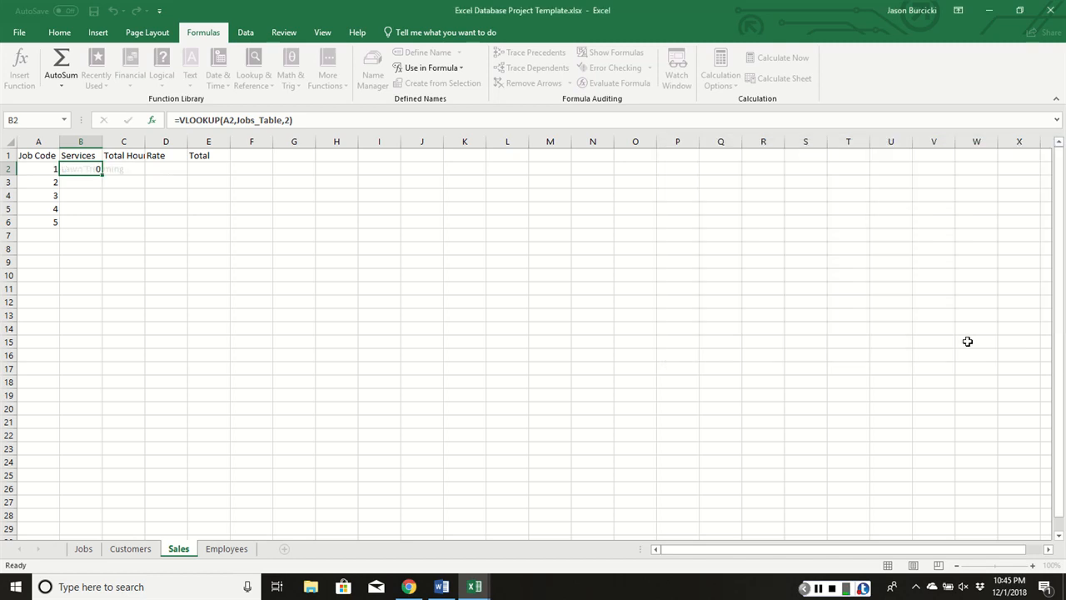
drag(101, 175, 100, 229)
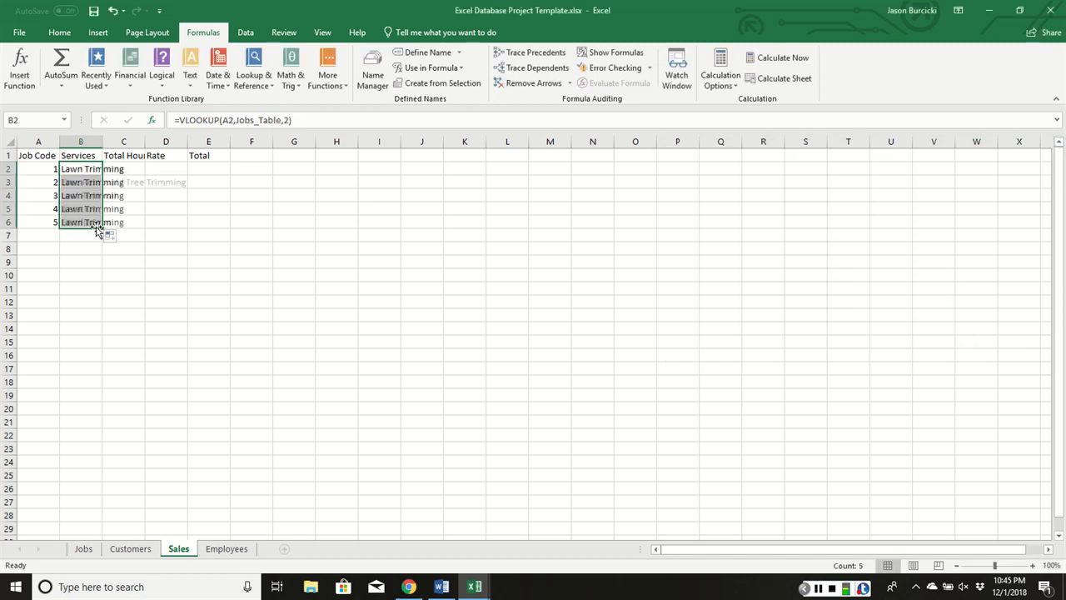
- AutoFit the column widths across the whole Sales sheet
click(9, 141)
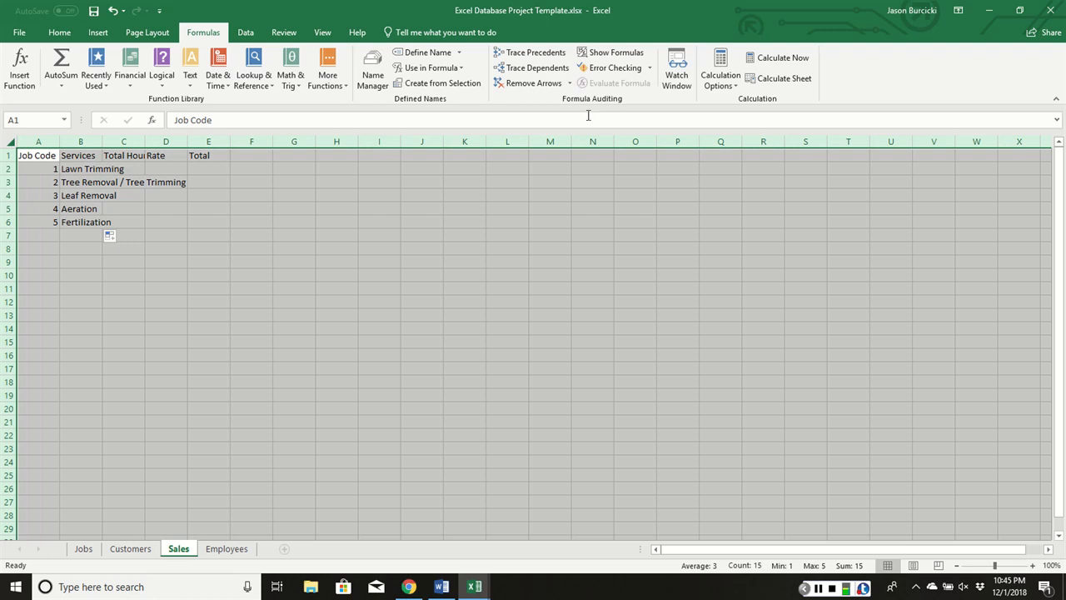
click(59, 32)
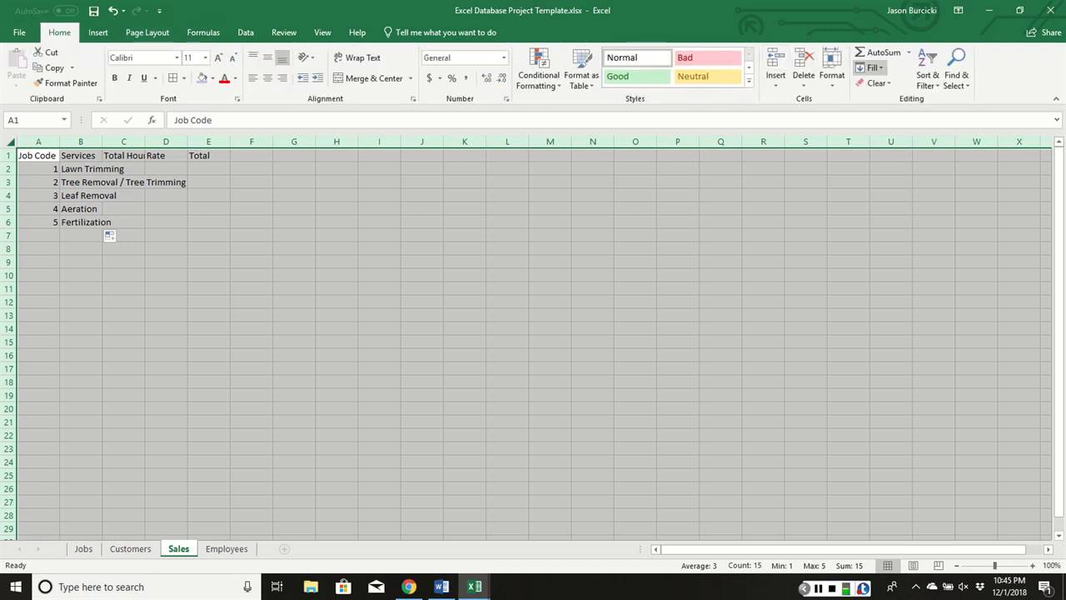
click(831, 75)
click(870, 163)
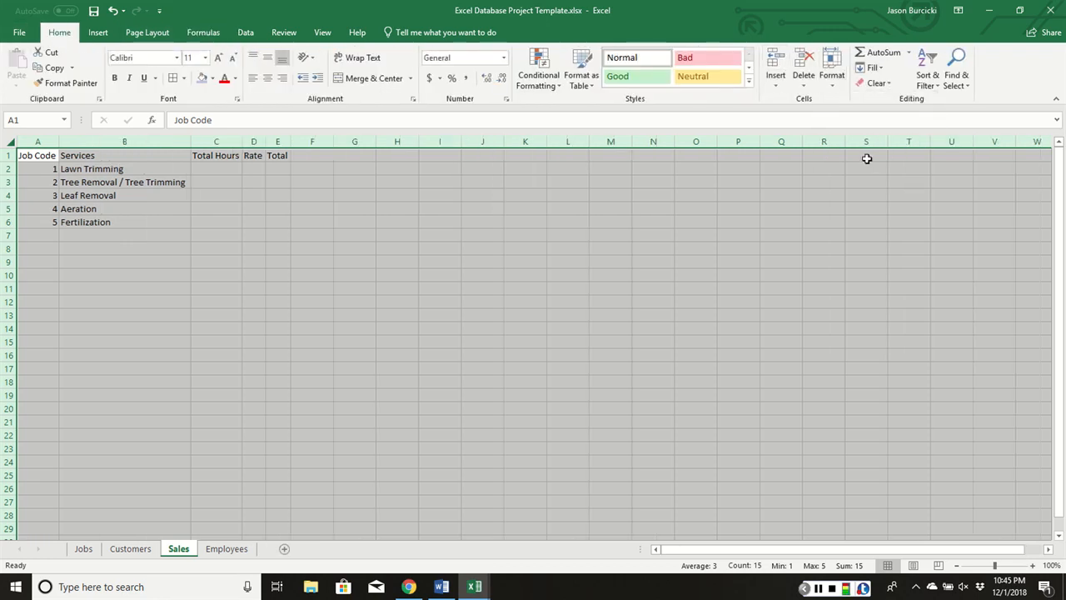
click(246, 194)
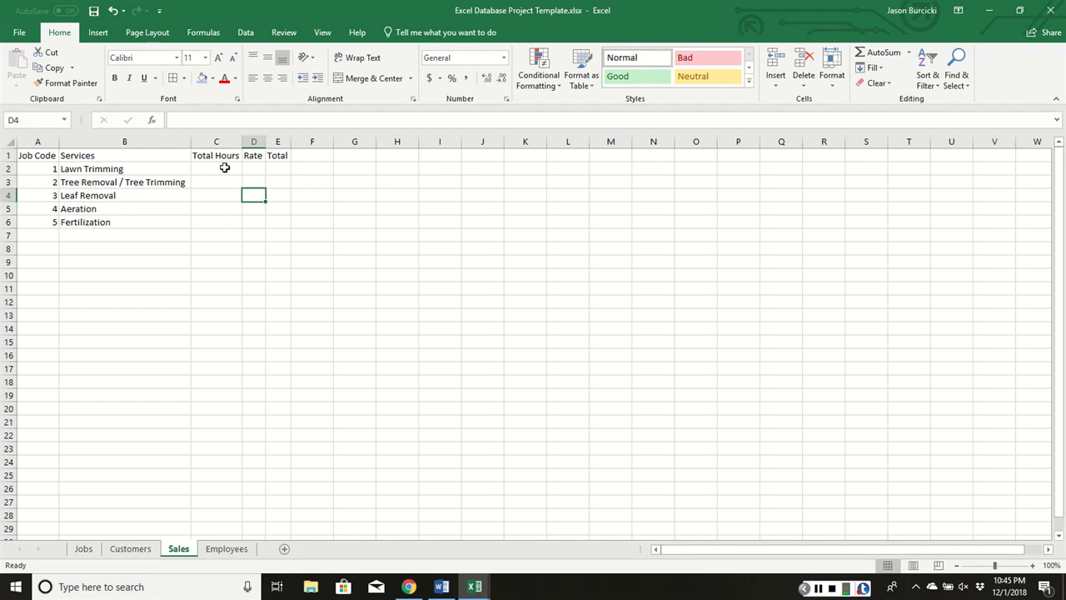
key(alt+Tab)
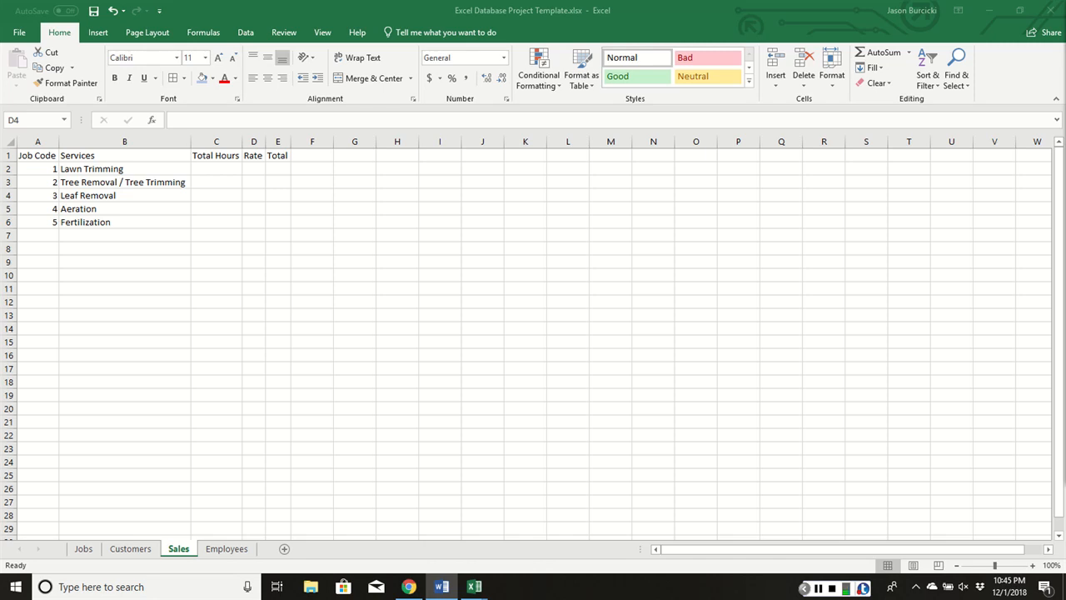
key(alt+Tab)
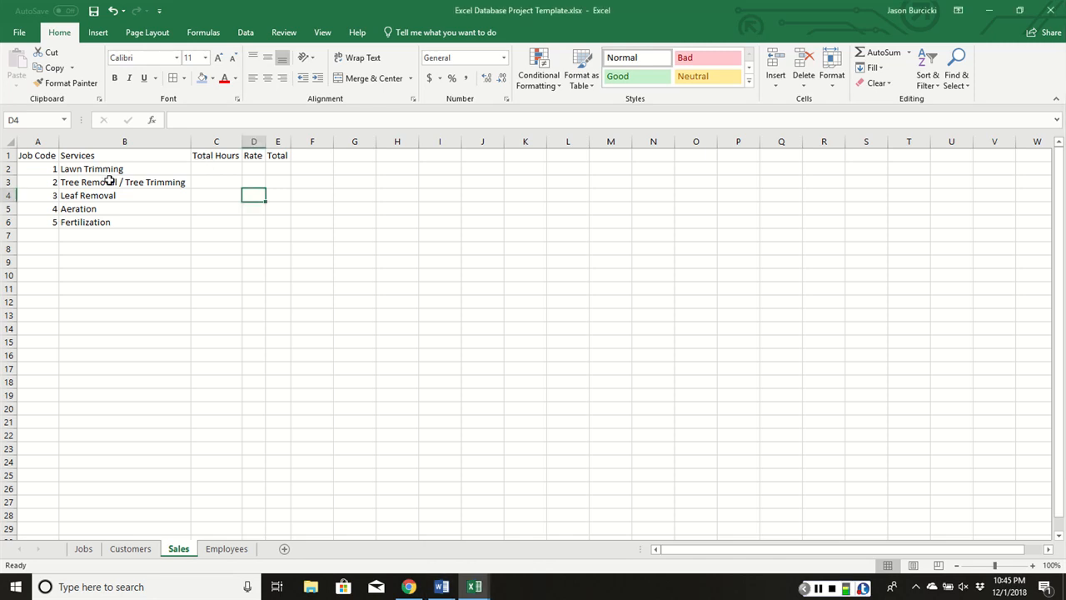
- Insert a SUMIF function in C2 of the Sales sheet with the absolute range Customers!$I$5:$I$14
click(221, 168)
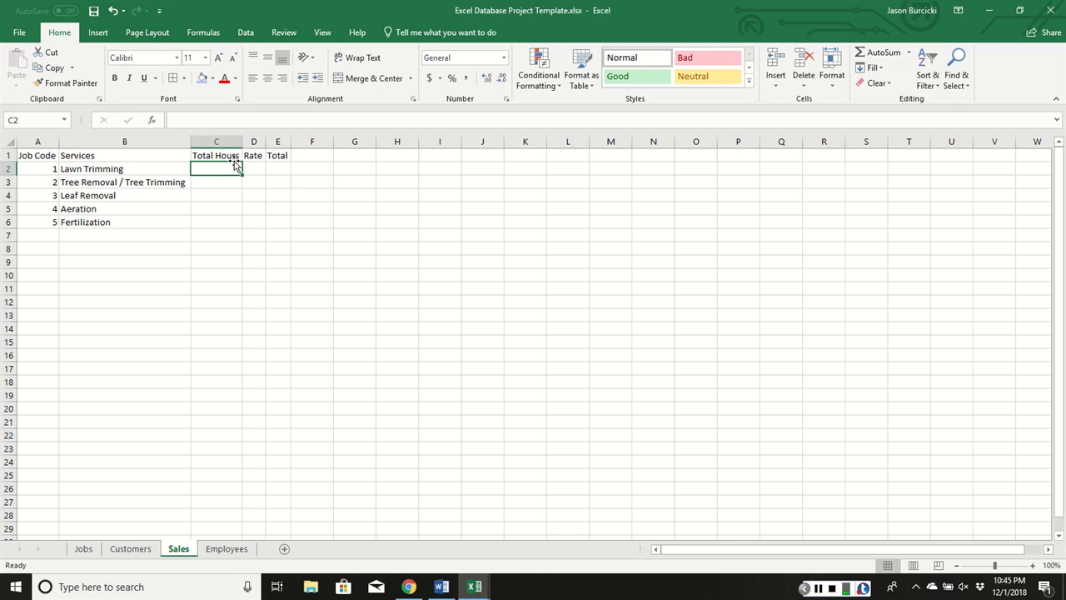
click(203, 31)
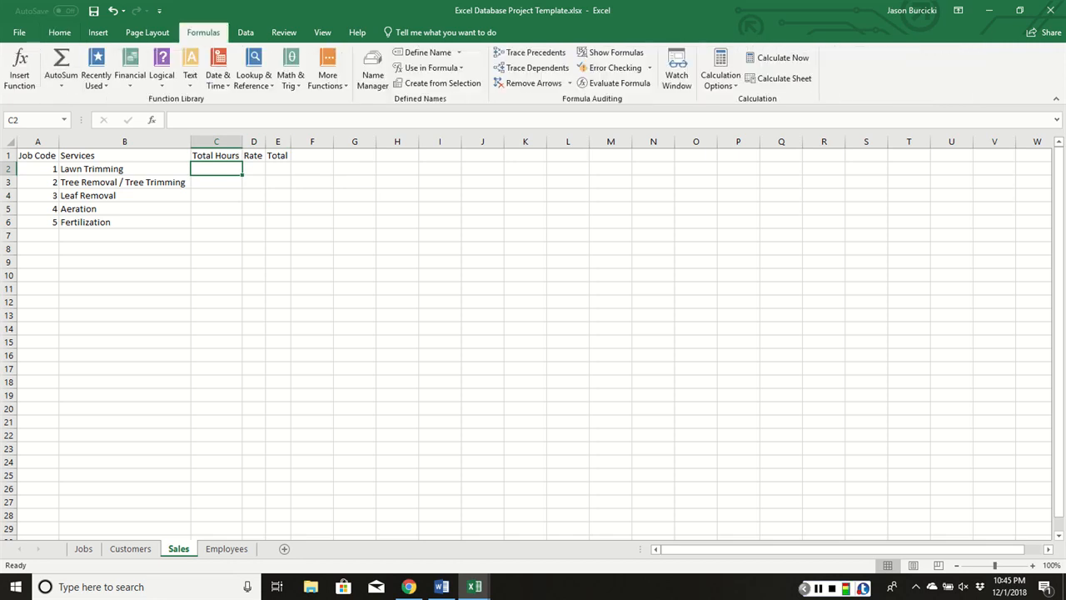
click(19, 71)
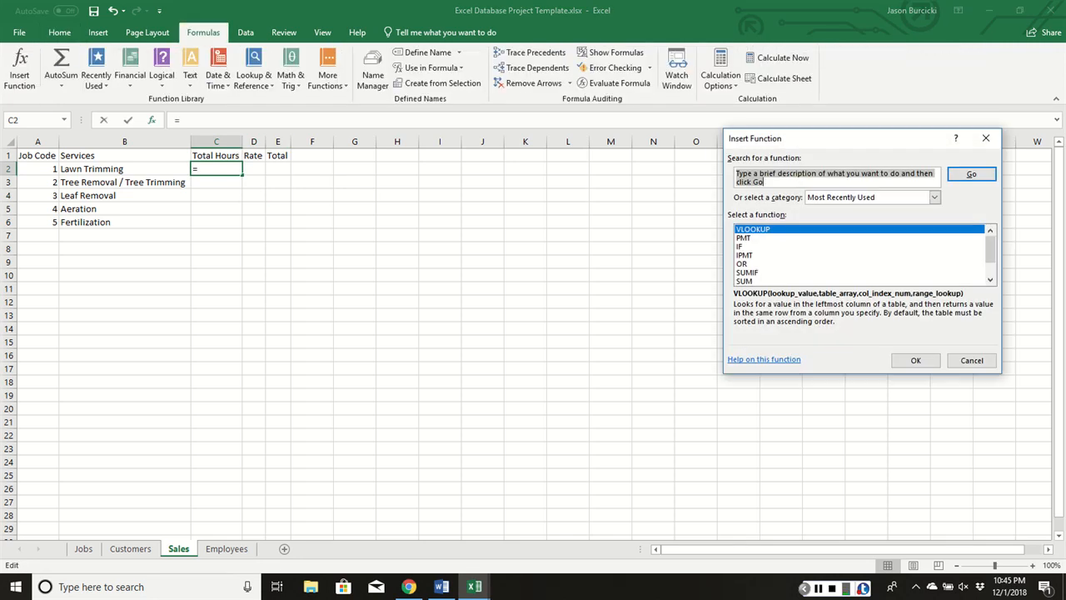
text(Sumif)
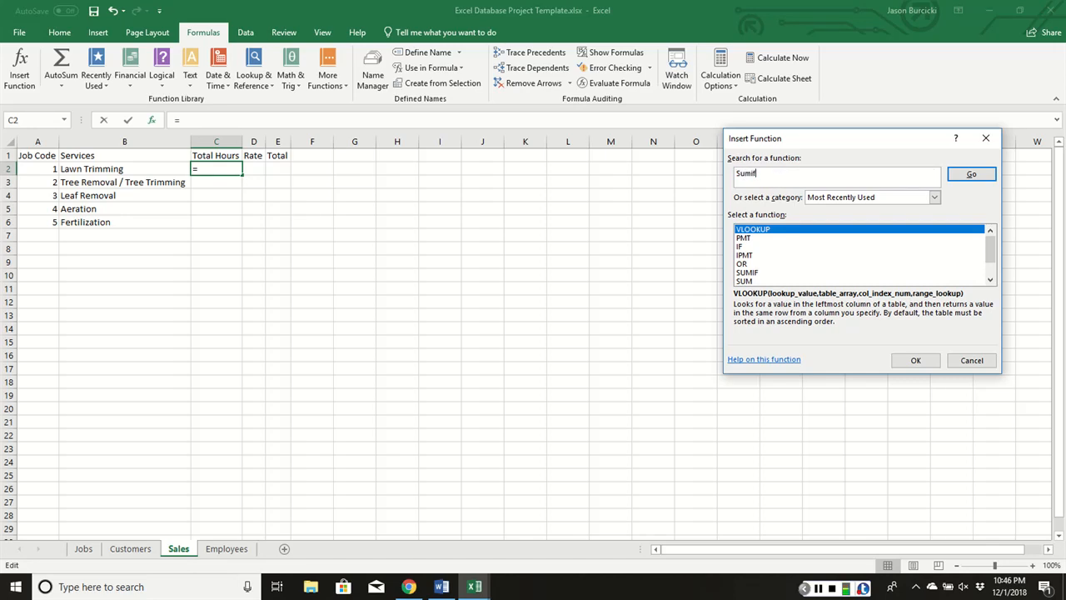
key(Return)
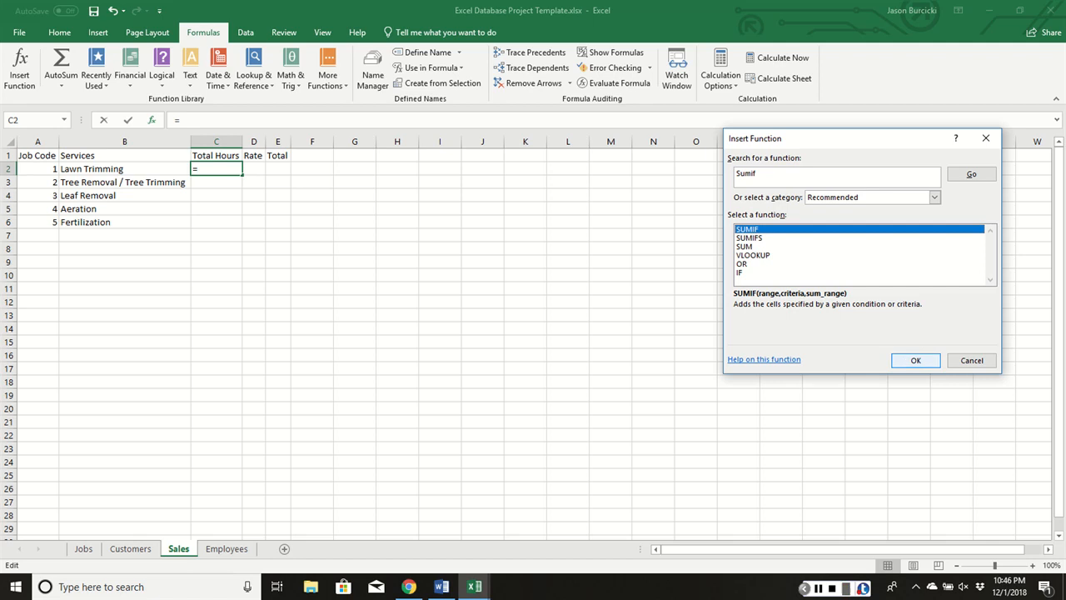
key(Return)
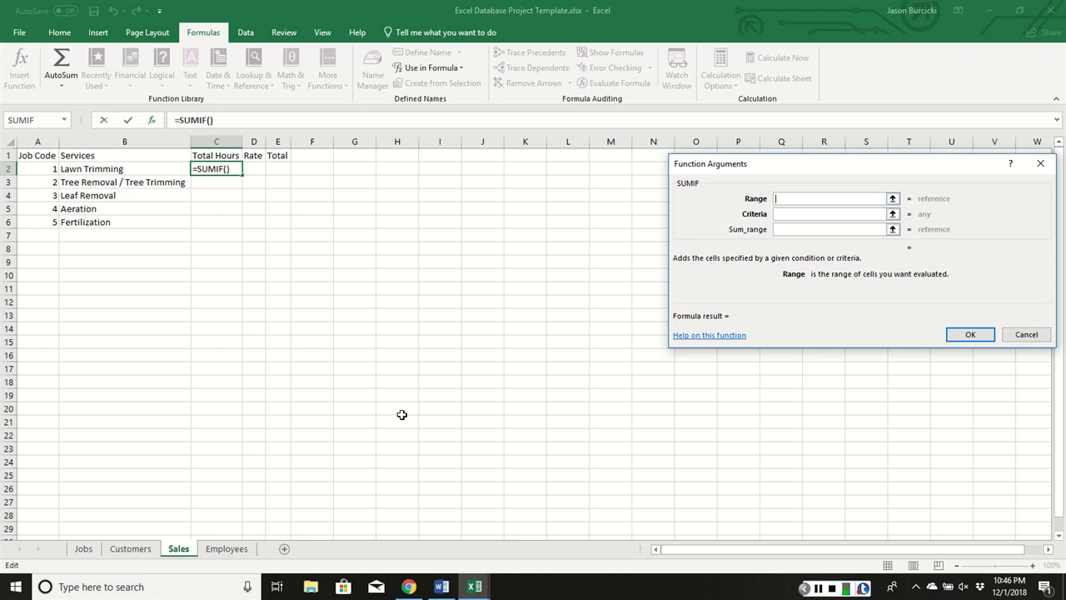
click(131, 548)
scroll(521, 282, up, 4)
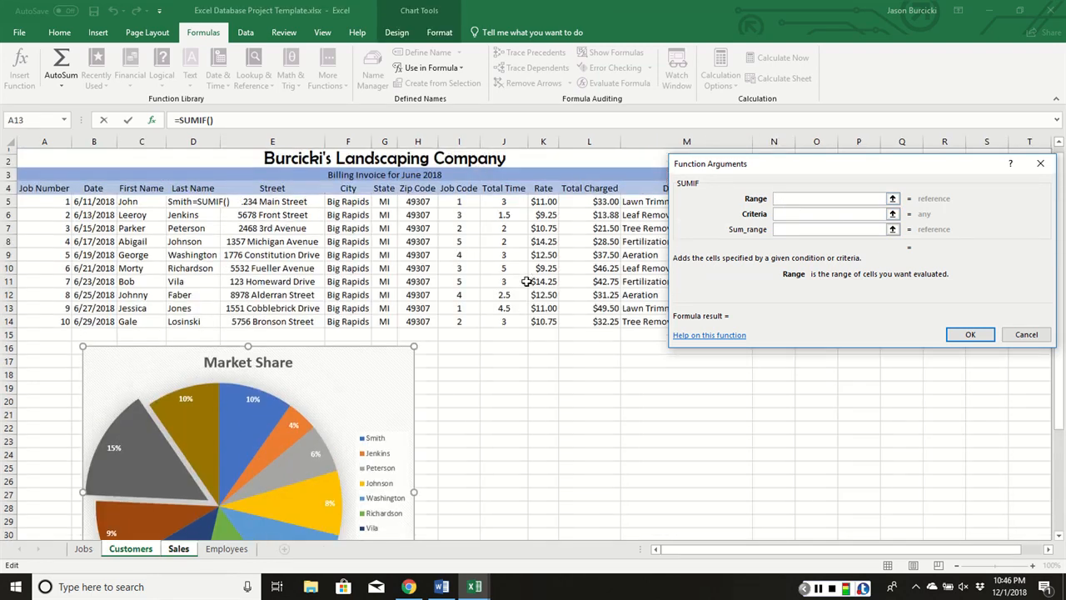
drag(463, 209, 460, 330)
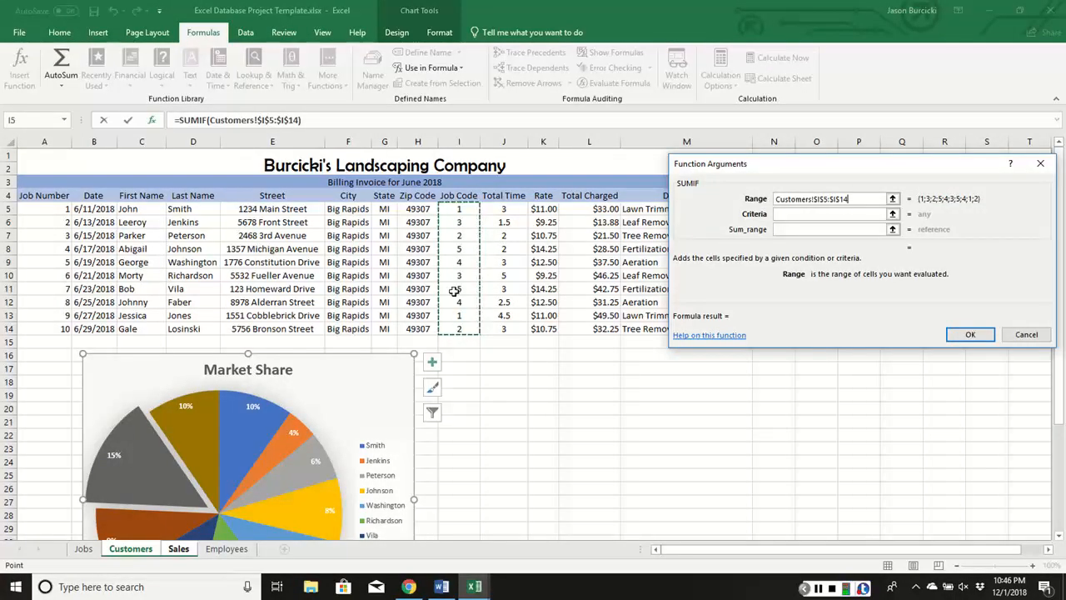
- Complete the SUMIF with criteria A2 and absolute sum range Customers!$J$5:$J$14, and fill it down to C6
click(796, 214)
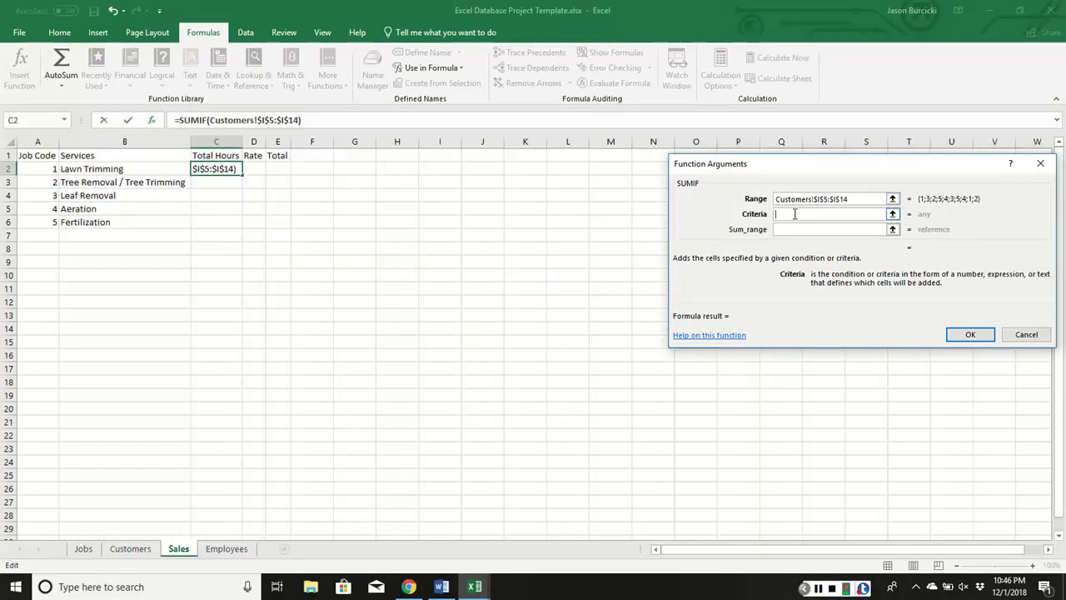
click(38, 168)
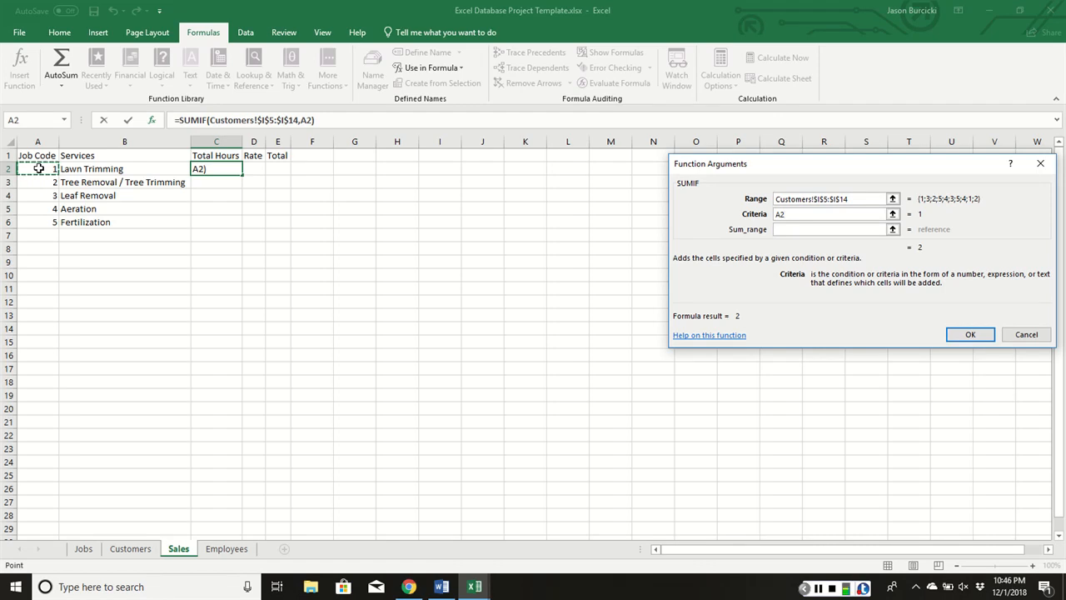
click(785, 229)
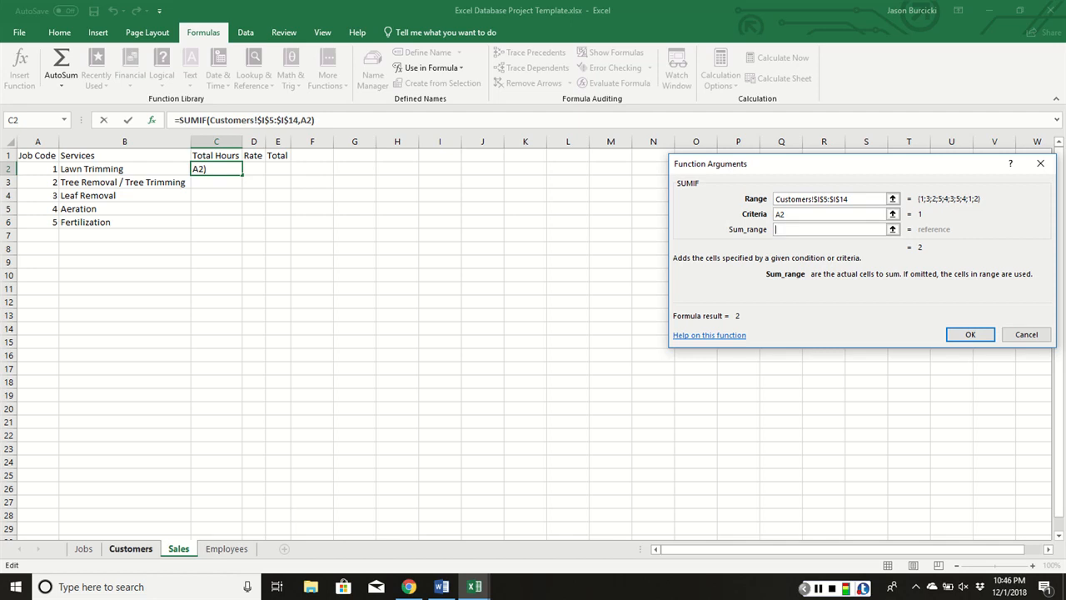
click(131, 547)
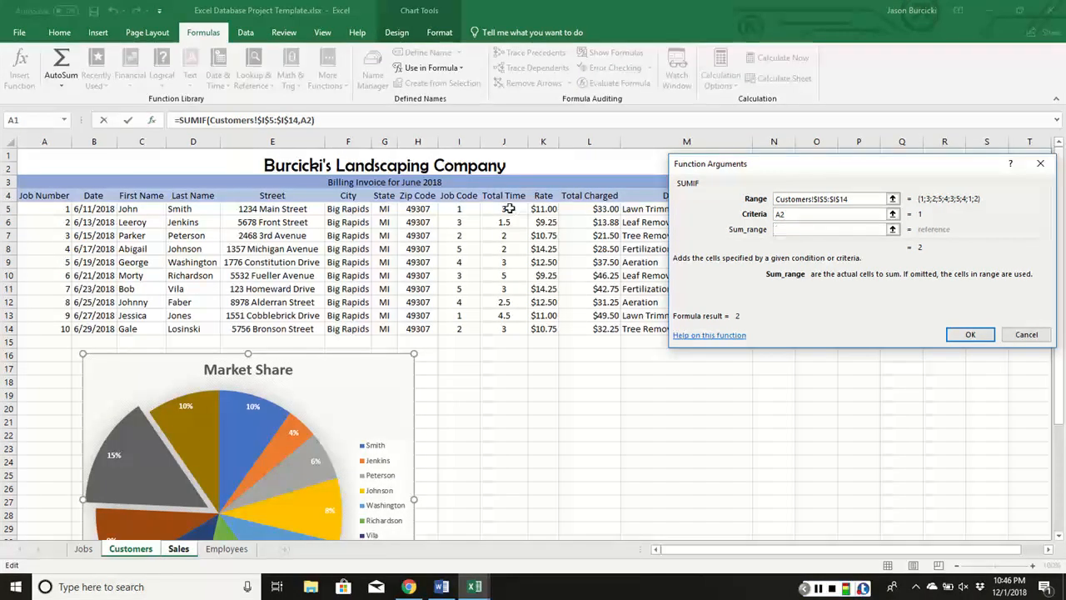
drag(509, 208, 504, 322)
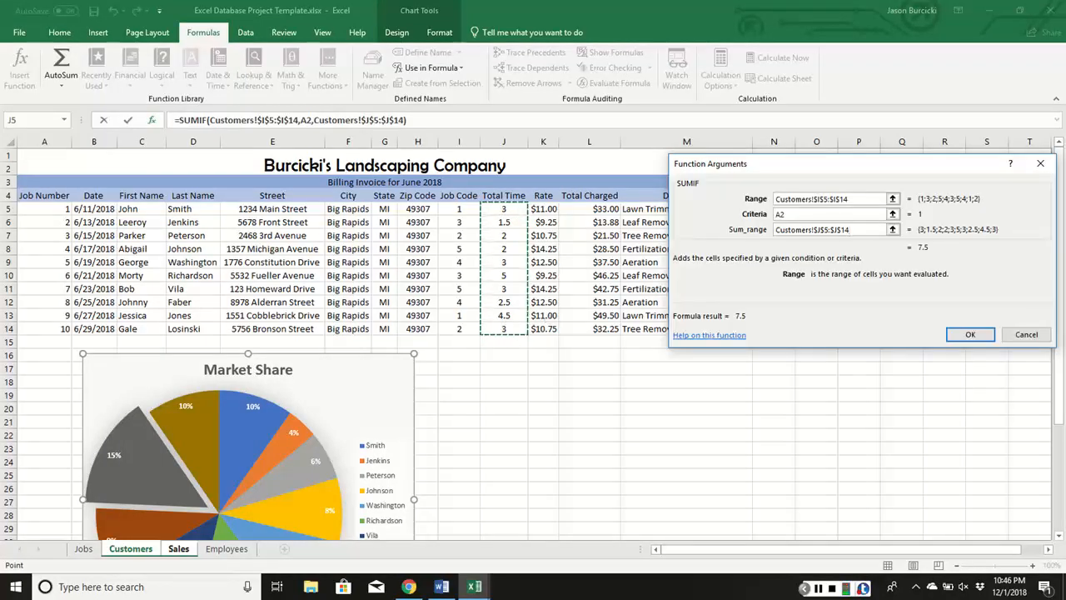
click(970, 334)
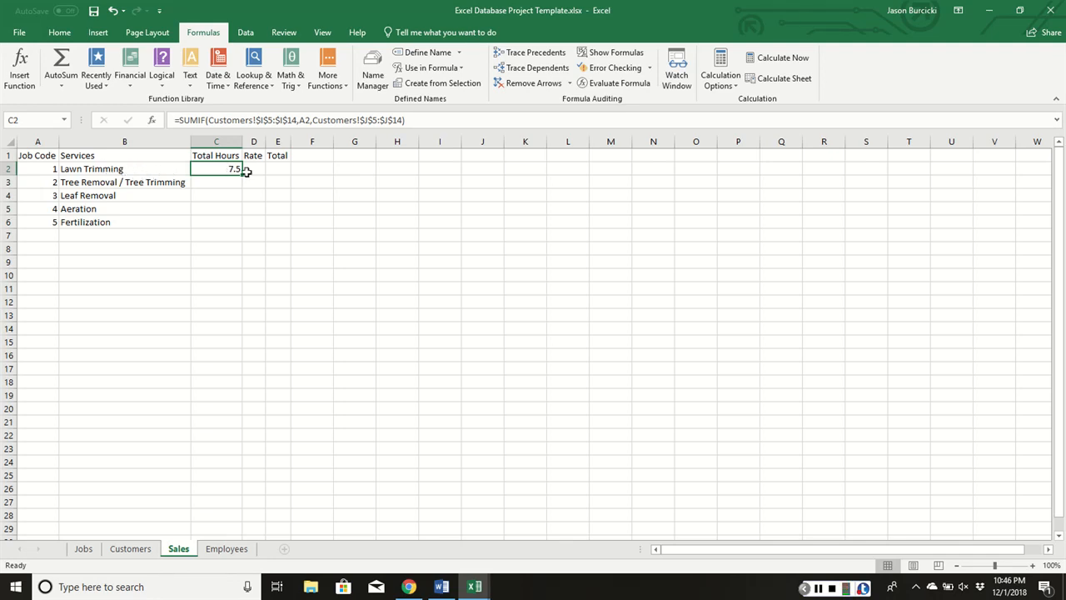
drag(244, 174, 229, 224)
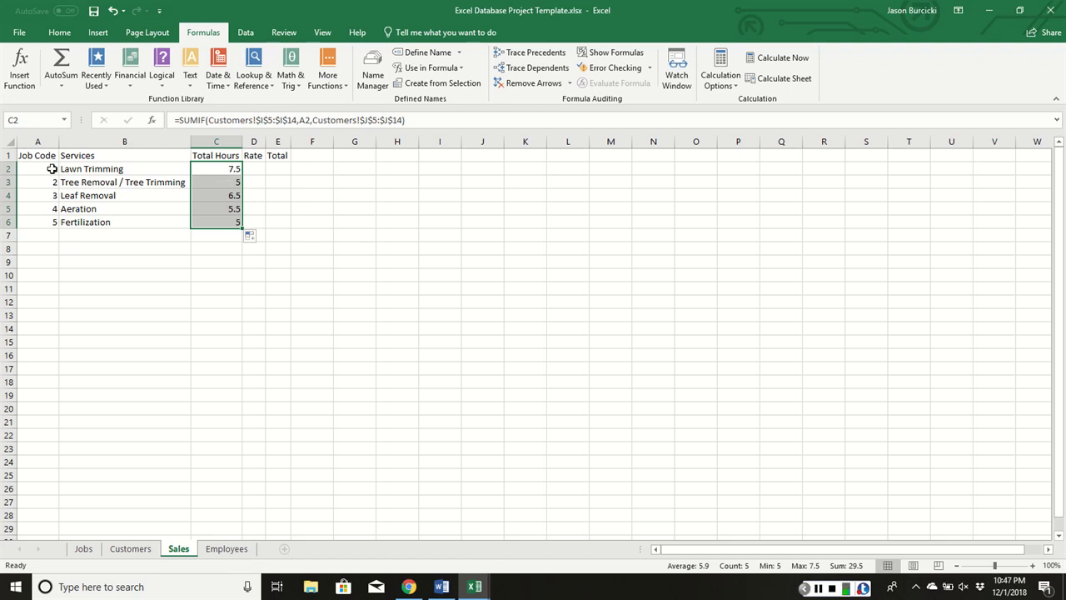
- Insert a VLOOKUP function in D2 of the Sales sheet with lookup value A2
click(250, 170)
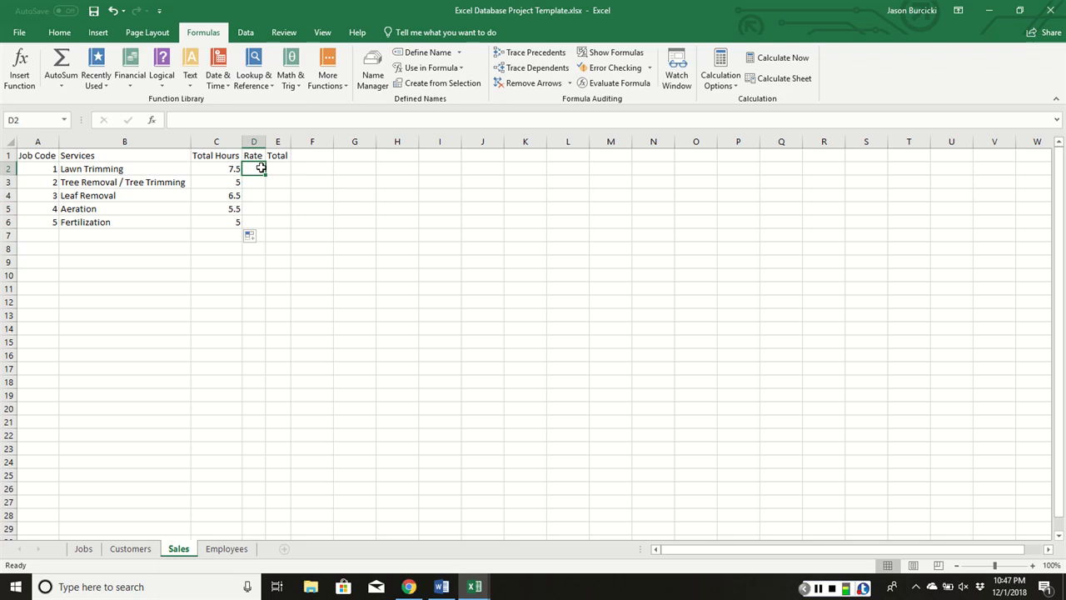
click(19, 68)
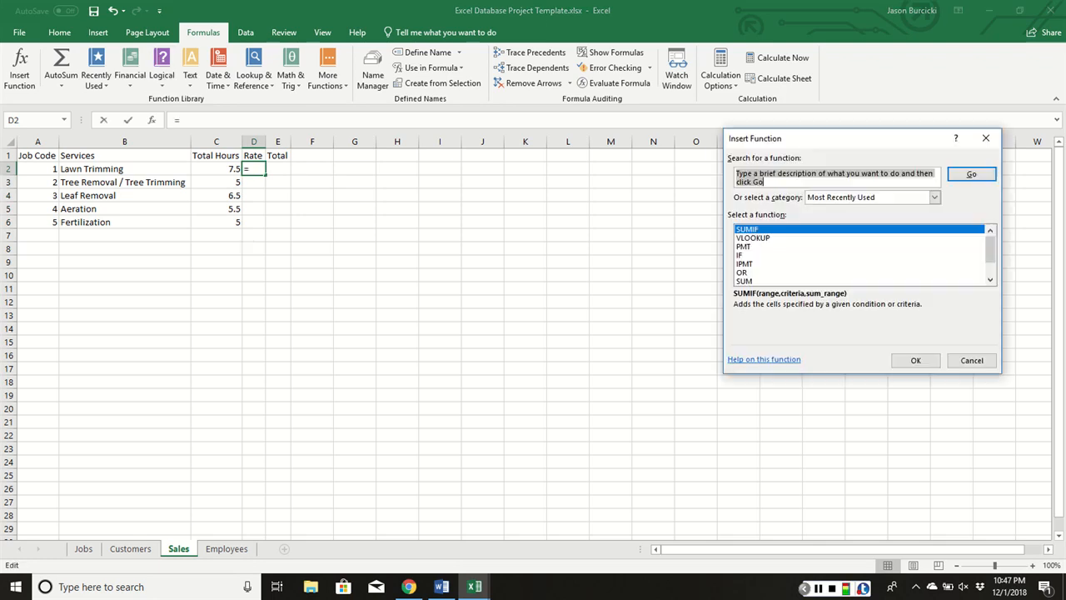
click(753, 238)
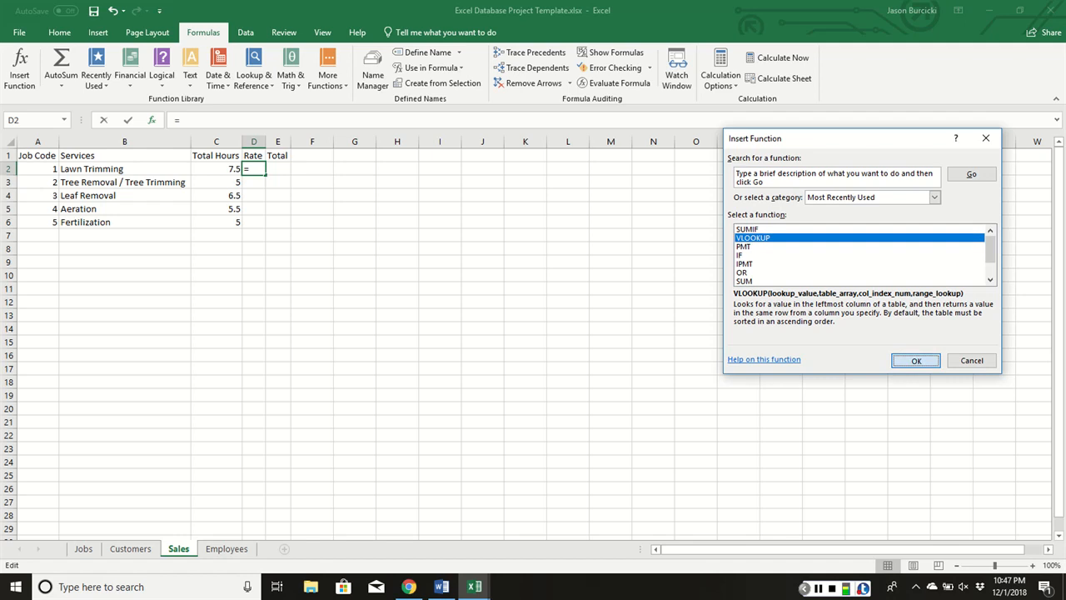
click(915, 361)
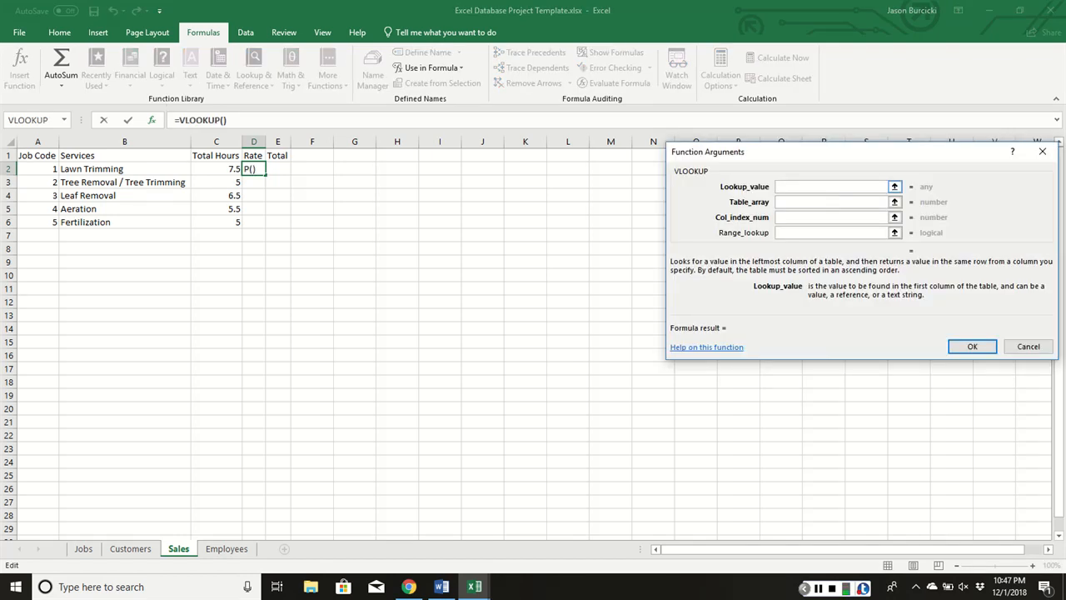
click(40, 168)
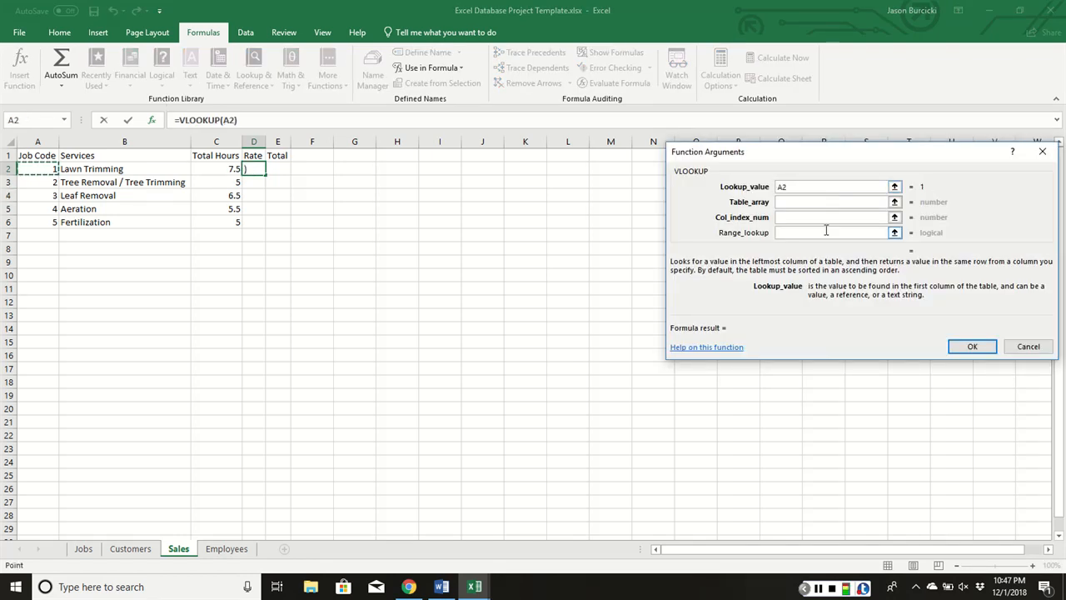
- Complete the VLOOKUP in D2 with table array Jobs_Table and column index 3, and fill it down to D6
click(801, 201)
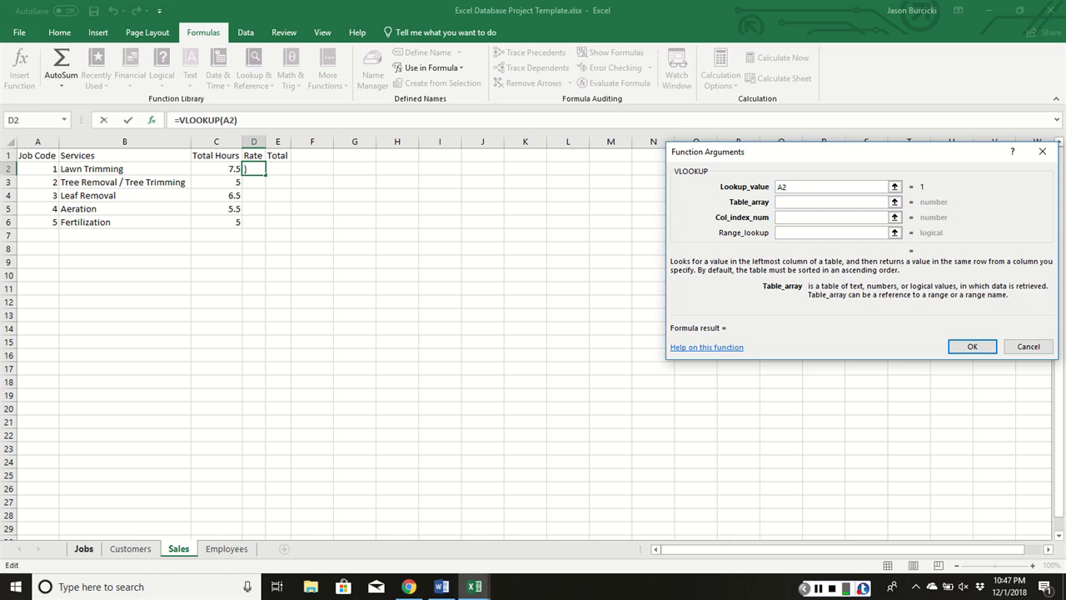
click(84, 547)
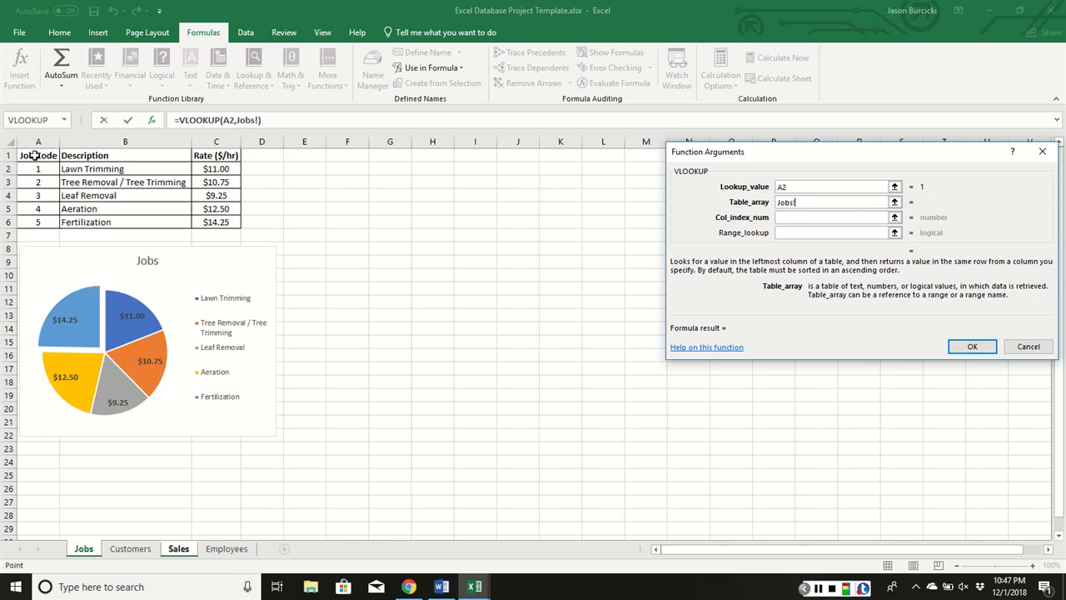
drag(35, 155, 220, 225)
click(812, 216)
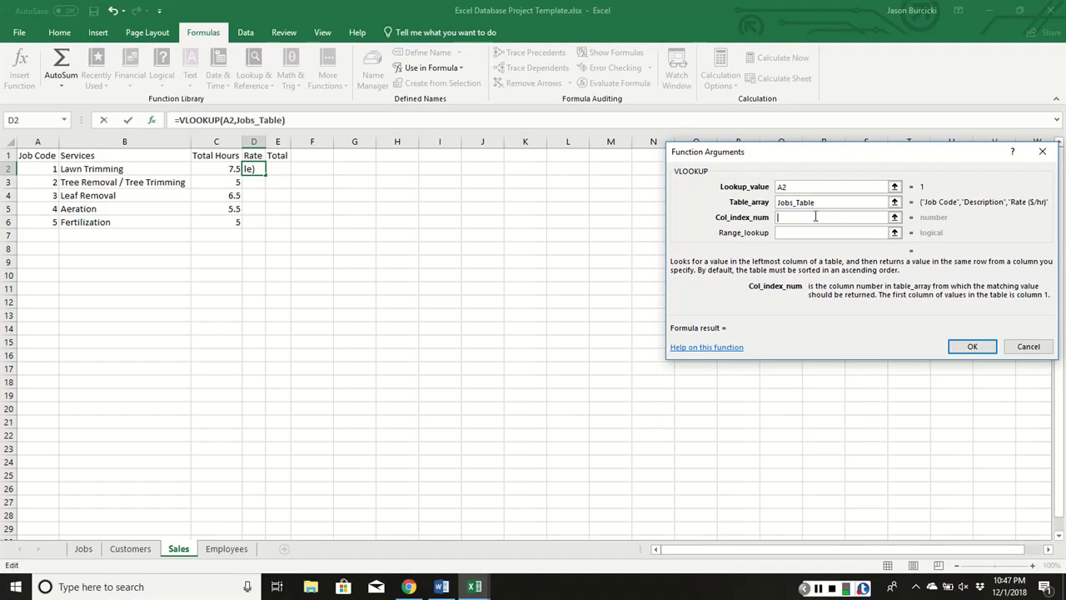
text(3)
click(972, 346)
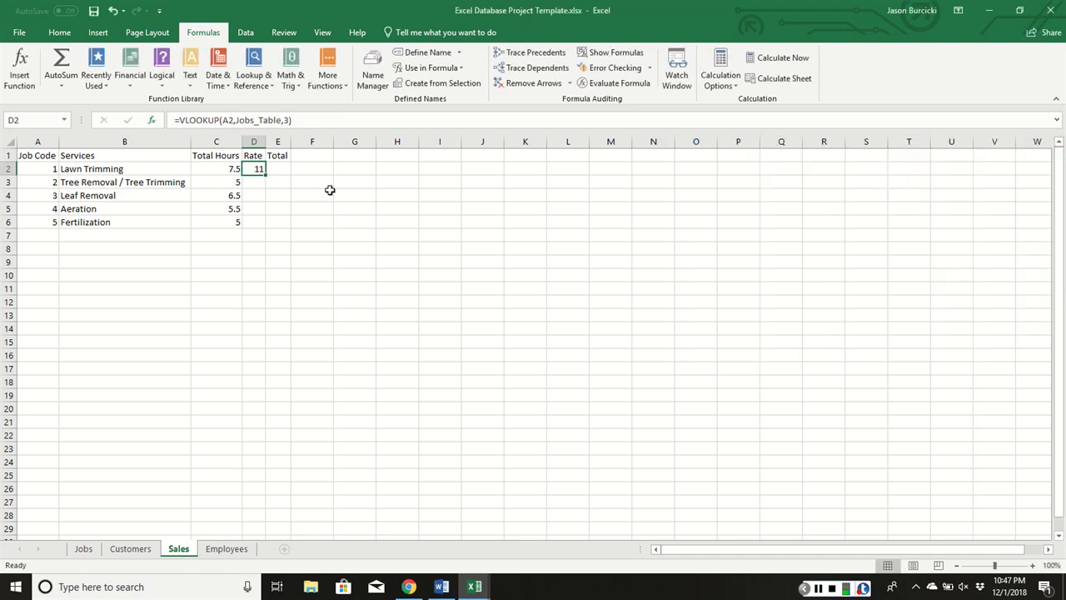
drag(264, 173, 265, 225)
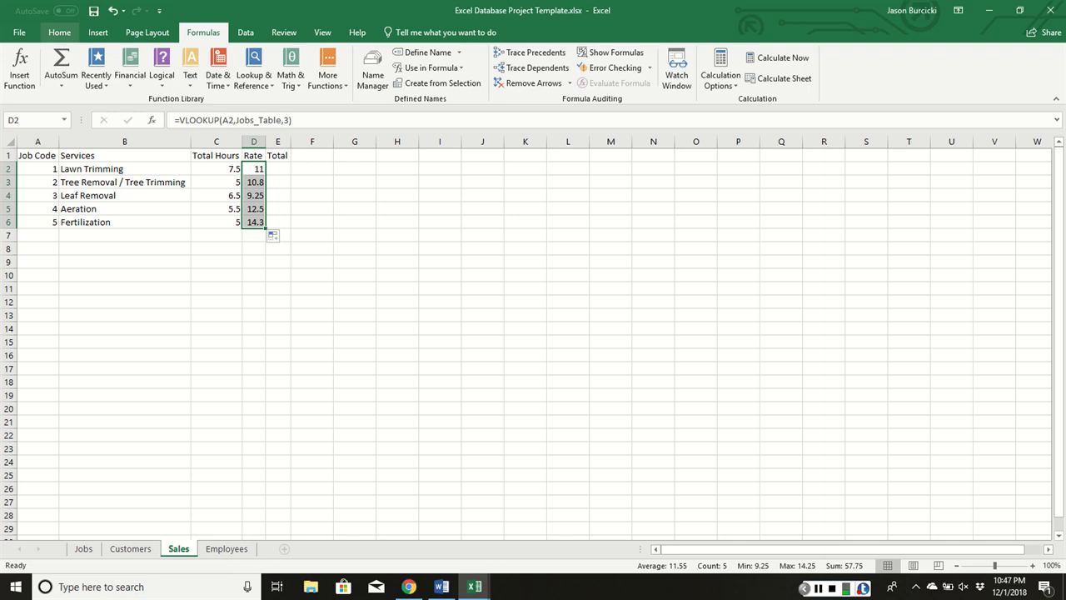
- Format the rates in D2:D6 as Currency
click(60, 31)
click(502, 58)
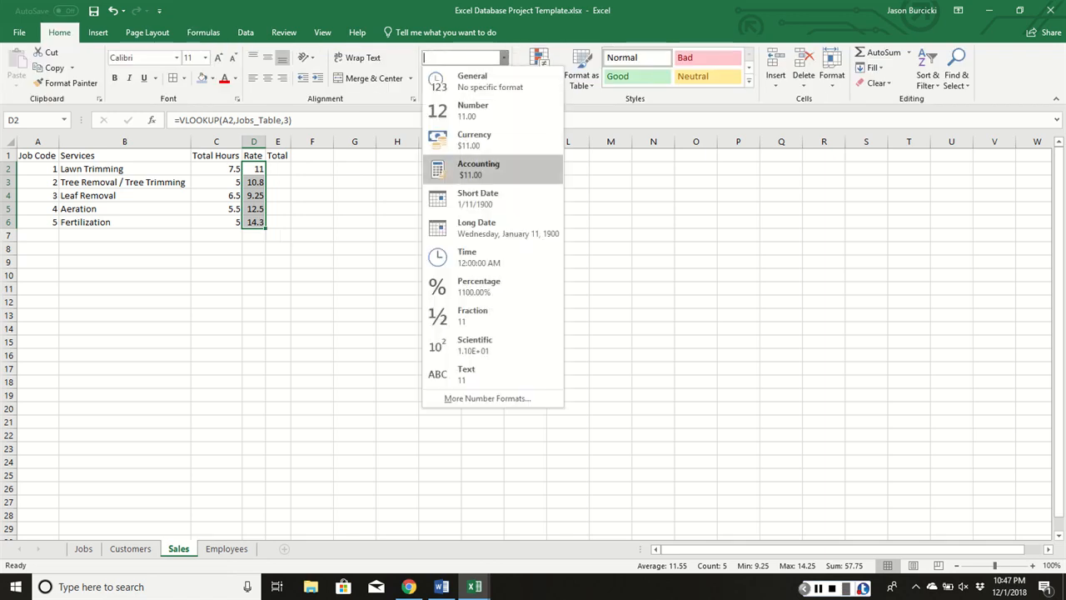
click(462, 137)
click(313, 226)
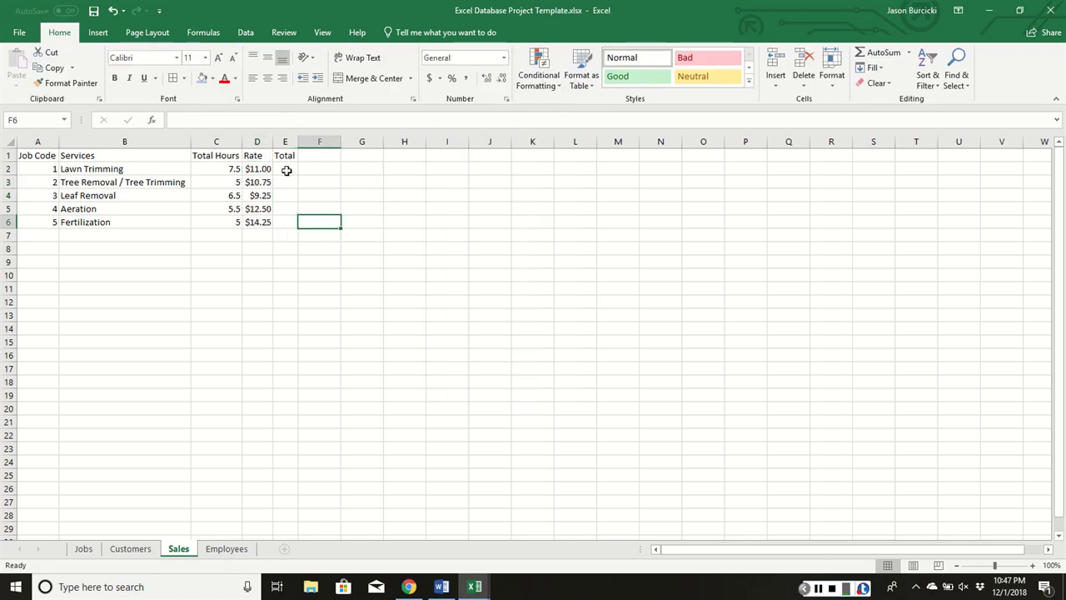
- Calculate the service total in E2 with the formula =C2*D2 and fill it down to E6
click(286, 170)
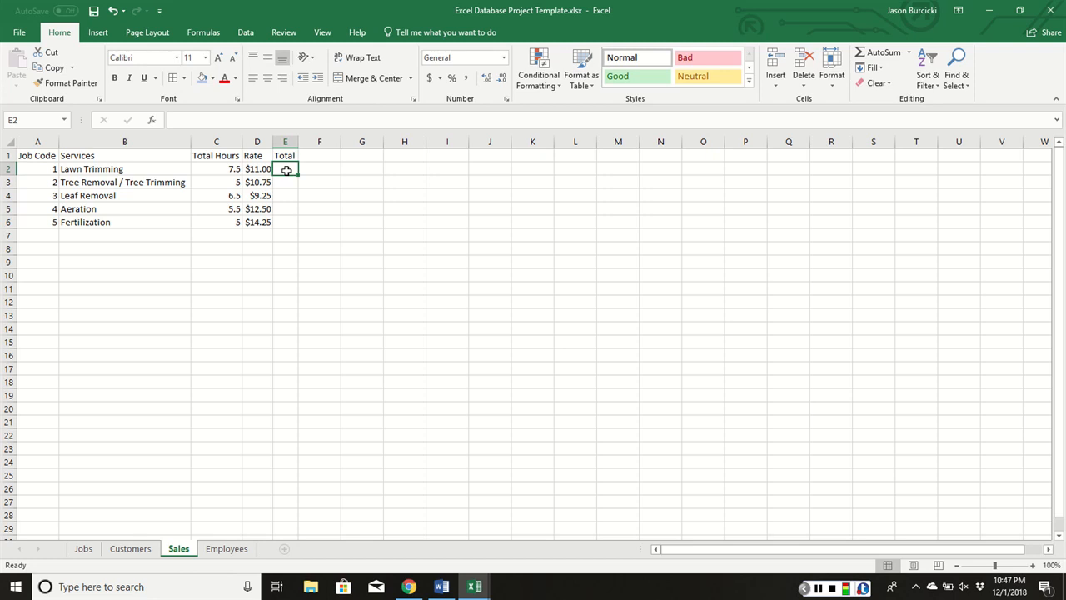
text(=)
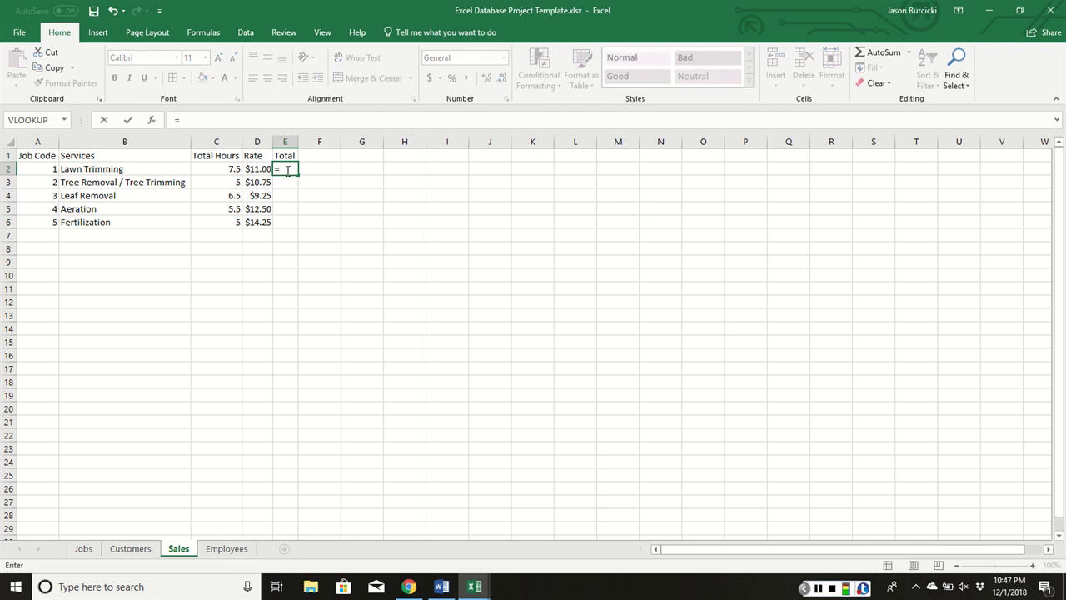
click(224, 170)
text(*)
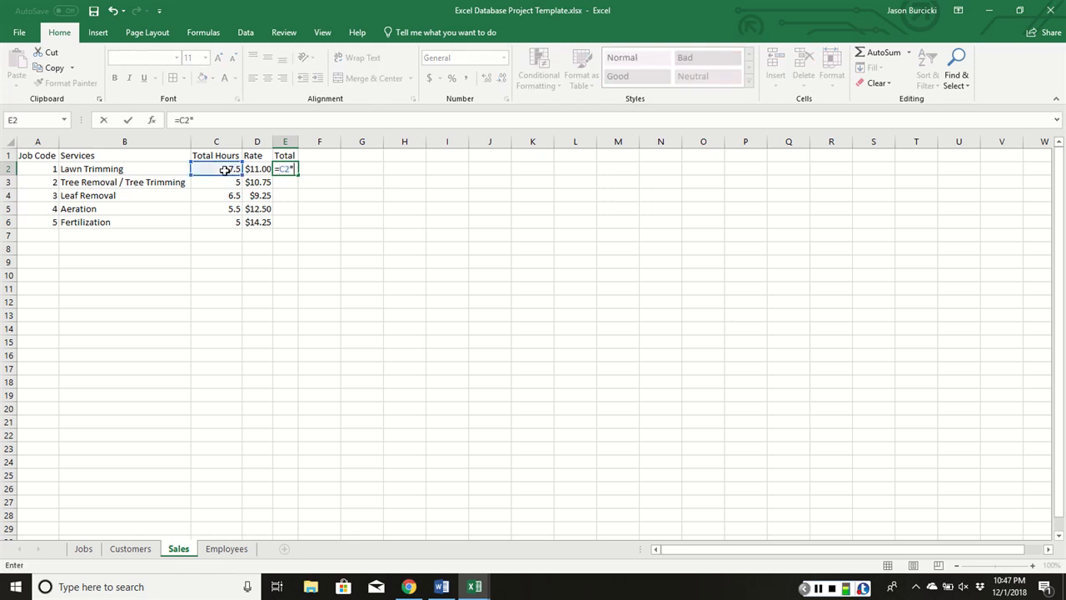
click(257, 170)
key(Return)
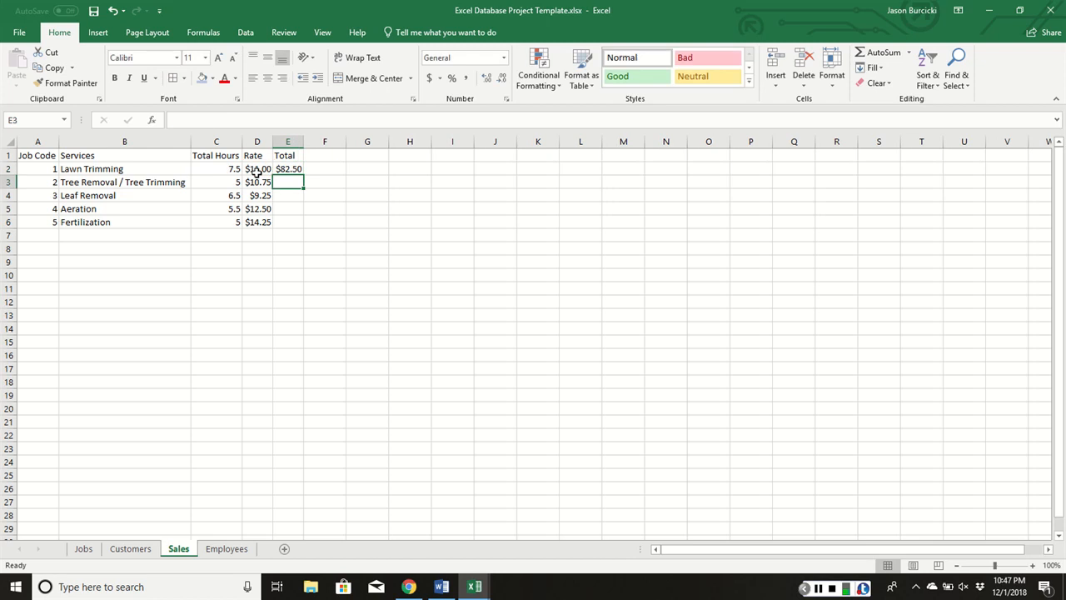
click(284, 170)
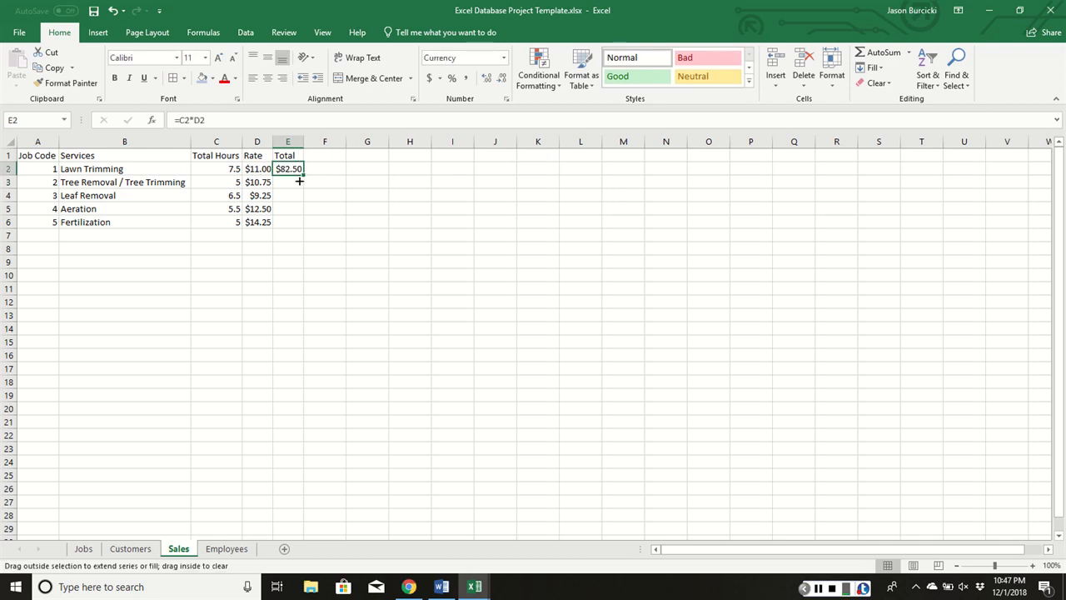
drag(299, 180, 301, 226)
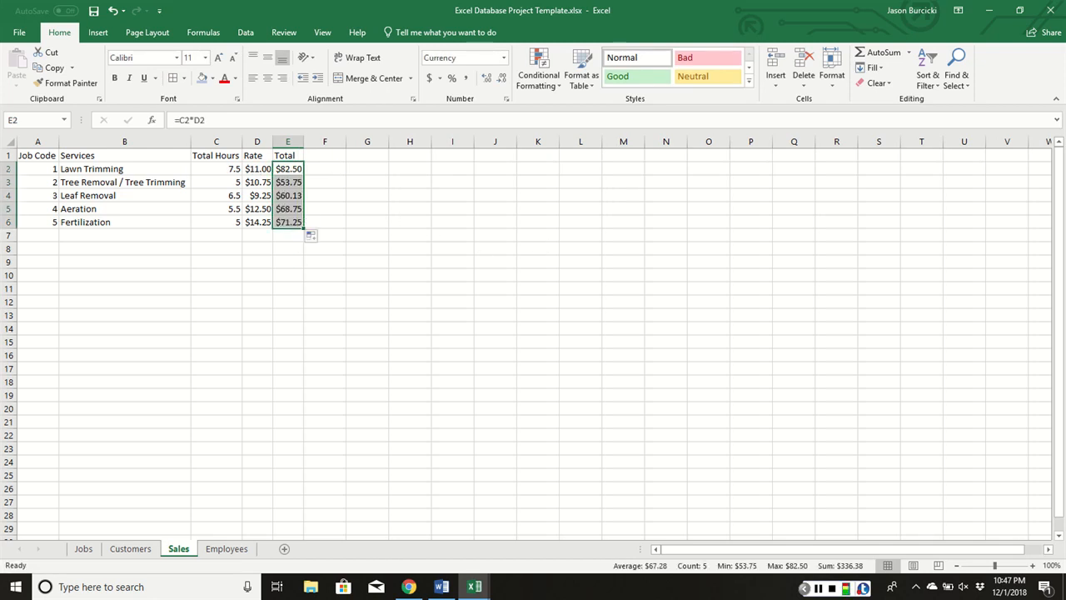
key(alt+Tab)
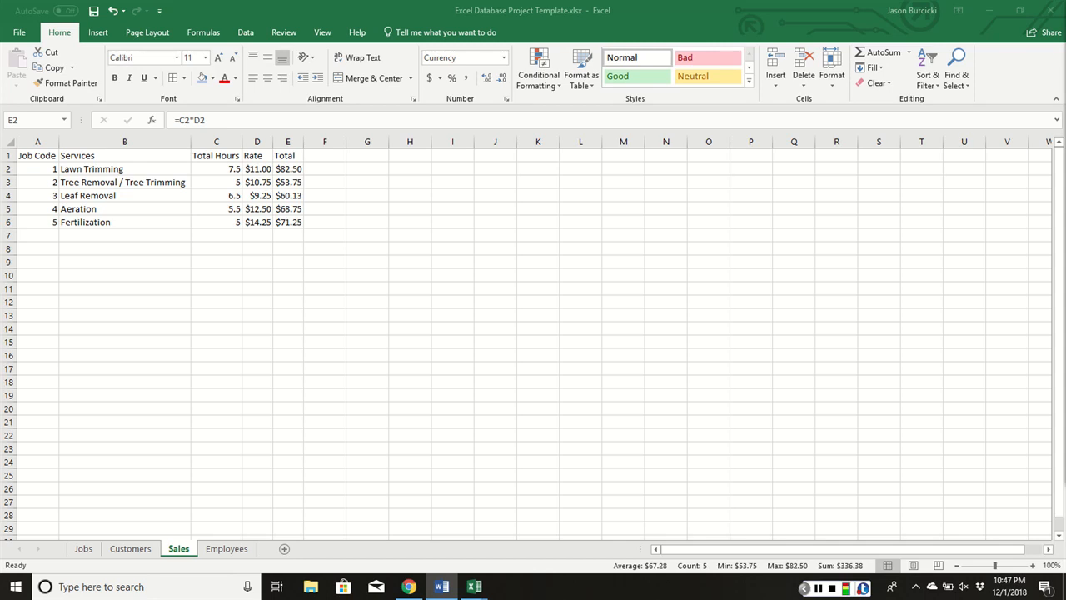
key(alt+Tab)
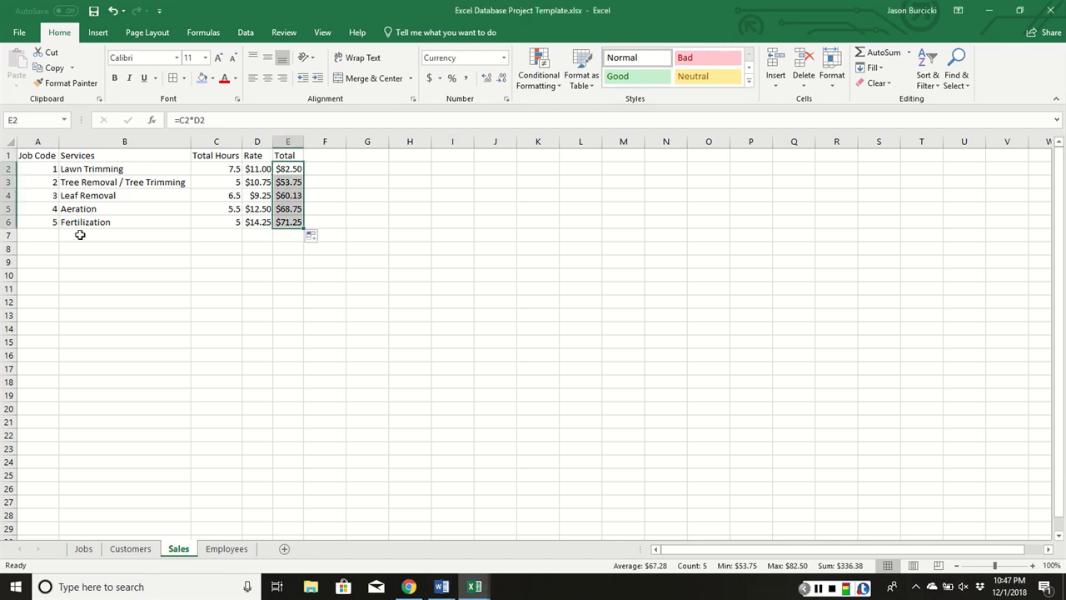
- Label B7 as Total and sum the hours in C7 with AutoSum over C2:C6
click(81, 234)
text(Total)
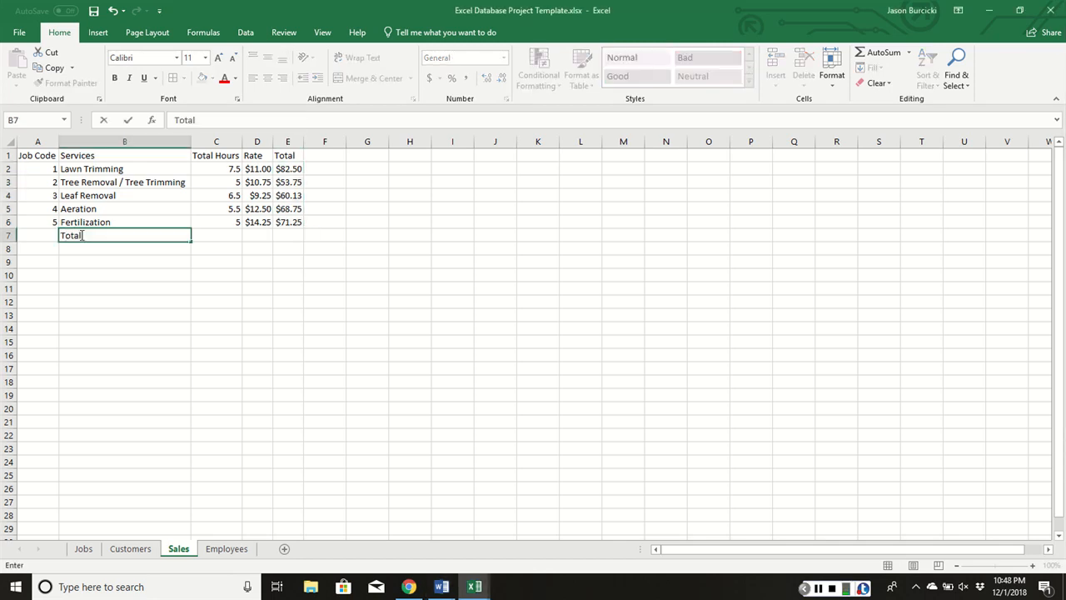
key(Tab)
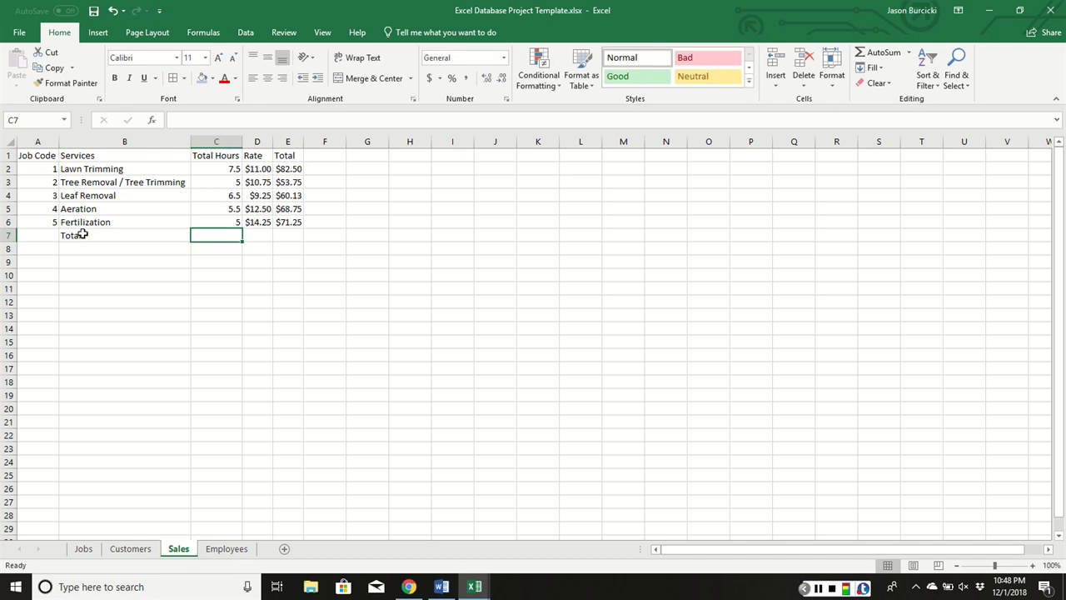
click(881, 52)
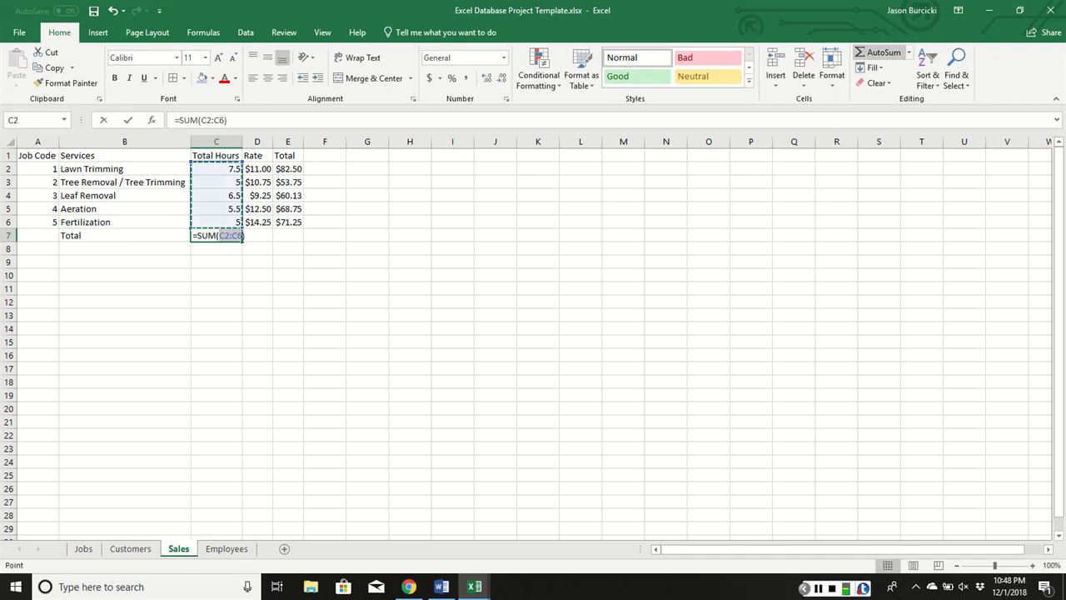
key(Return)
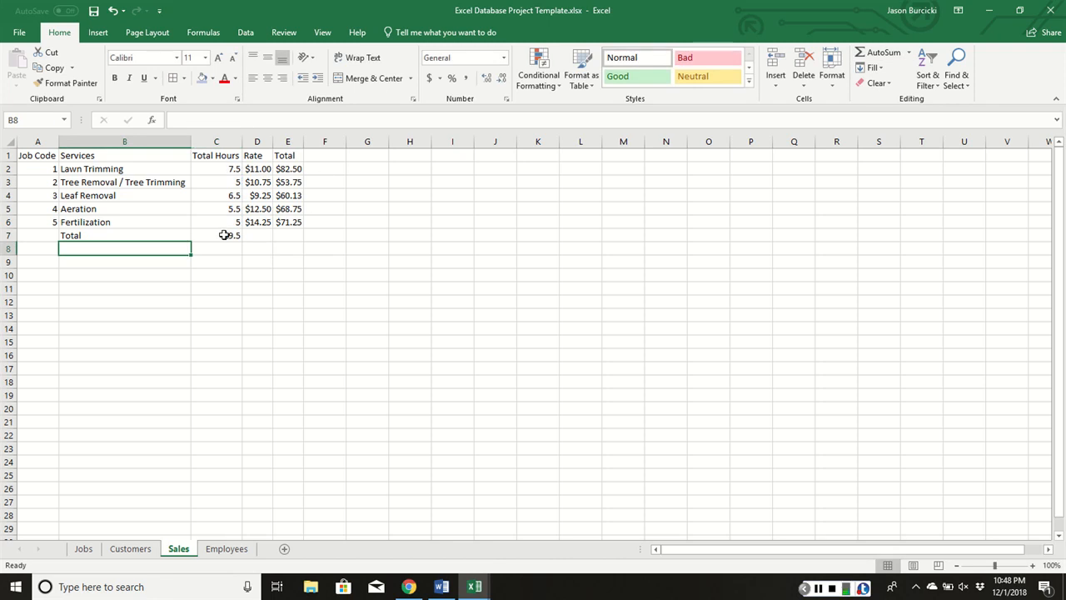
- Sum the Total column in E7 with AutoSum
click(284, 235)
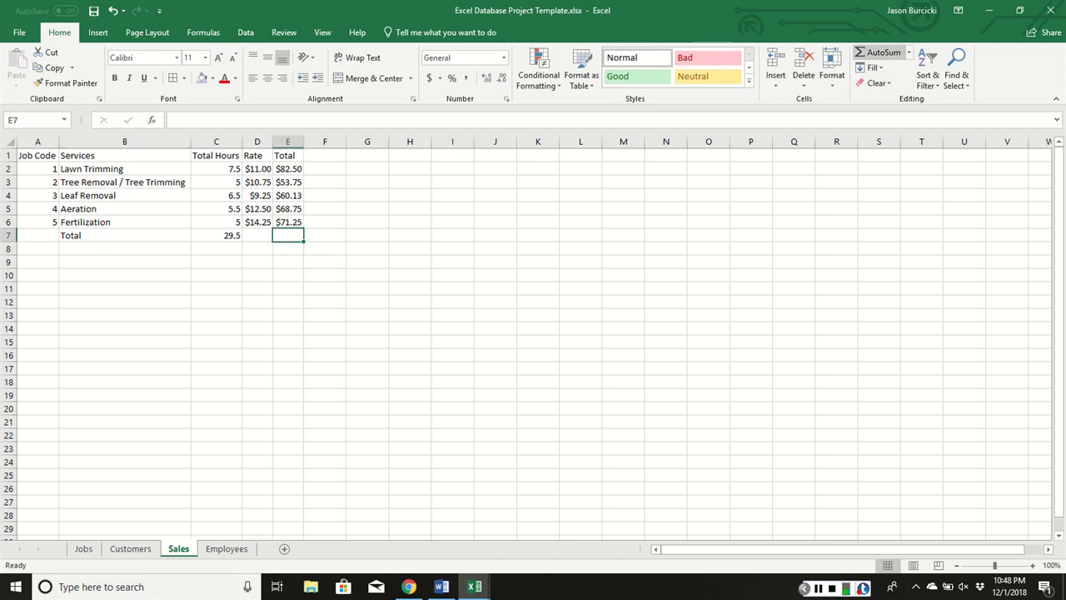
click(879, 52)
key(Return)
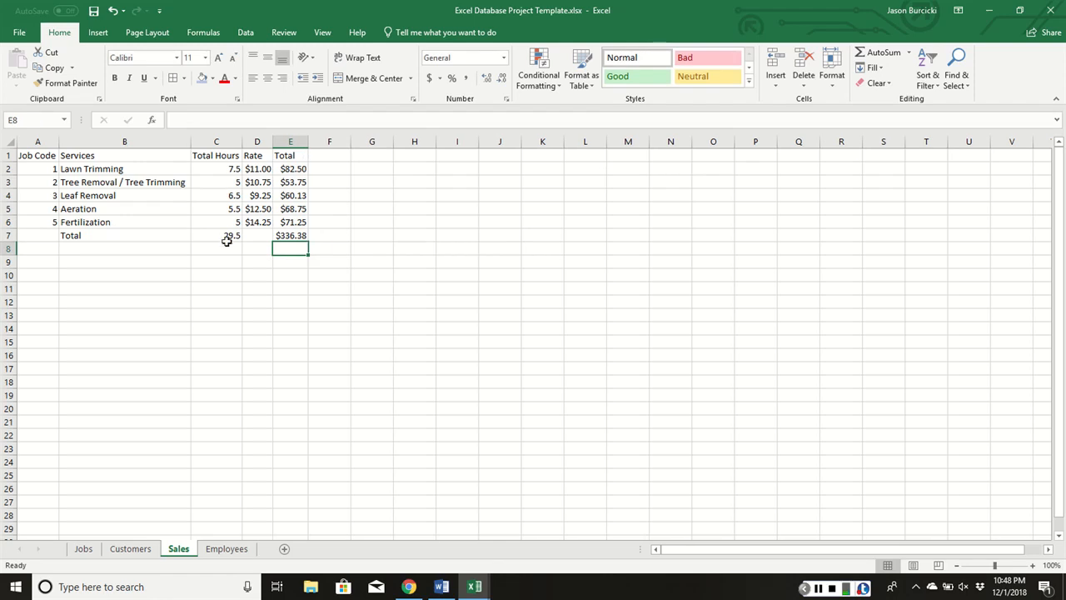
- Fill the total row B7:E7 with the theme colour Blue, Accent 1, Lighter 60%
drag(107, 236, 296, 231)
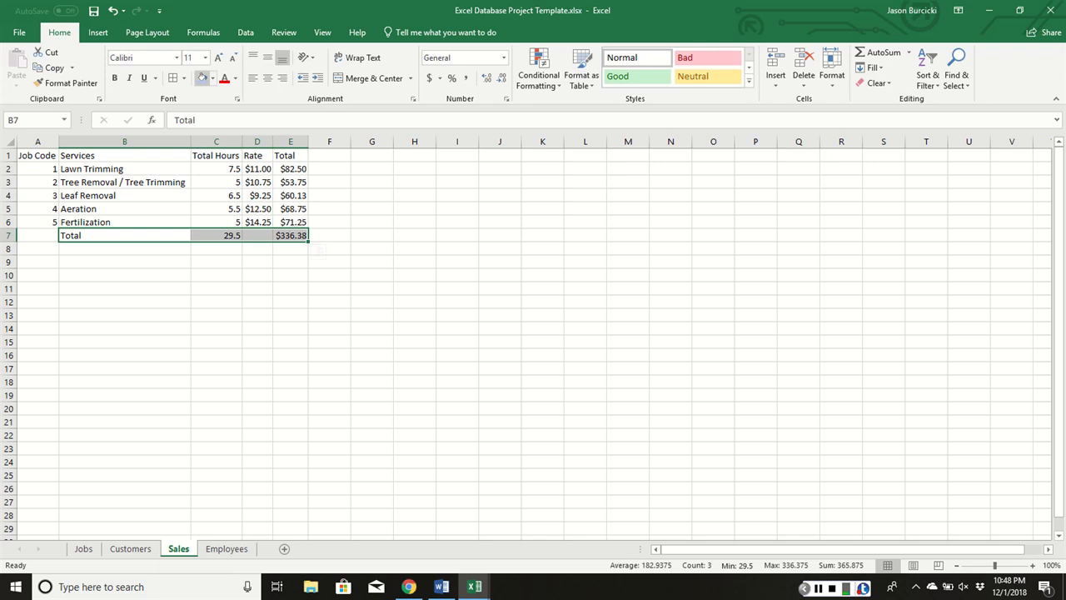
click(213, 78)
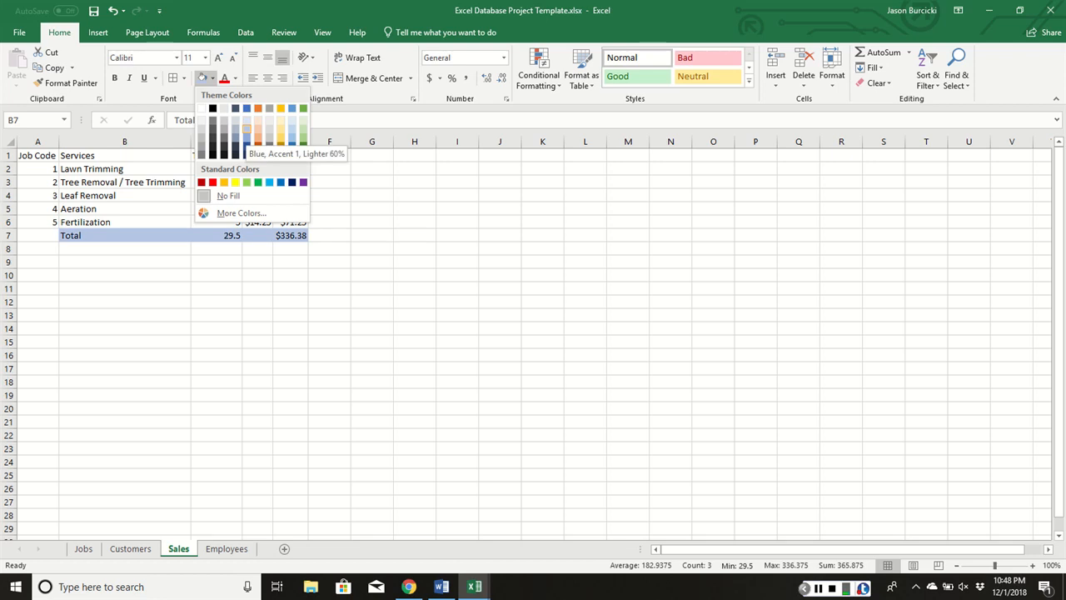
click(246, 129)
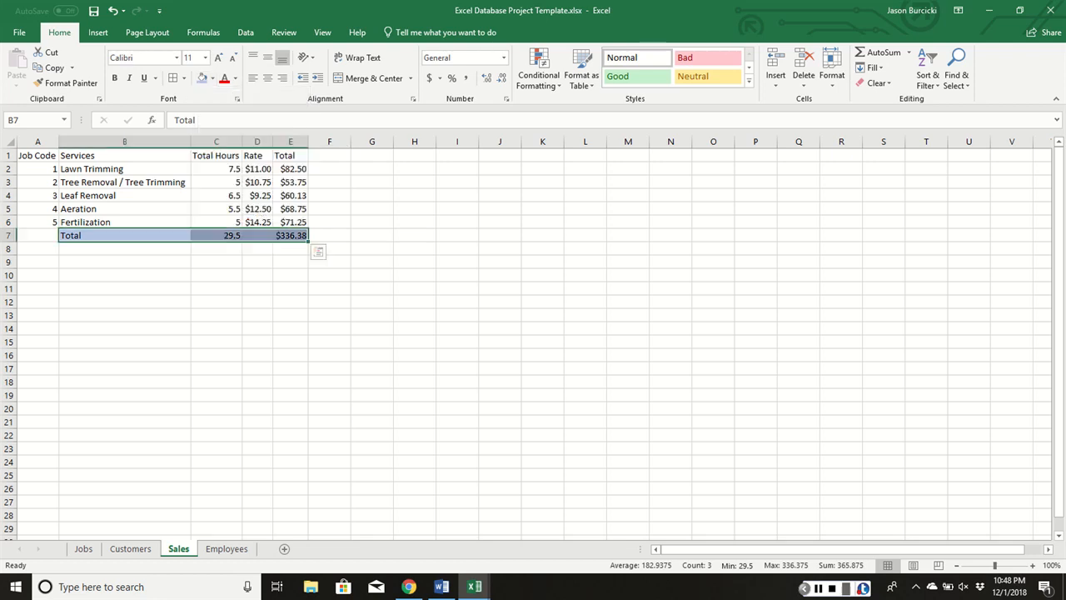
click(331, 277)
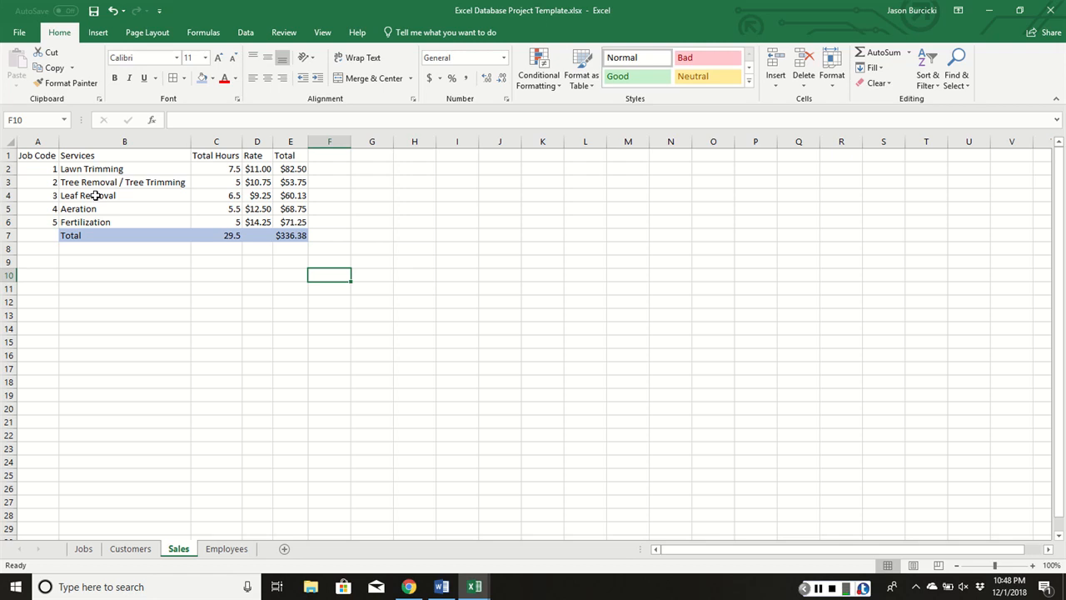
- Insert a 2-D pie chart from the service names in B2:B6 and the totals in E2:E6
click(138, 168)
drag(138, 168, 136, 218)
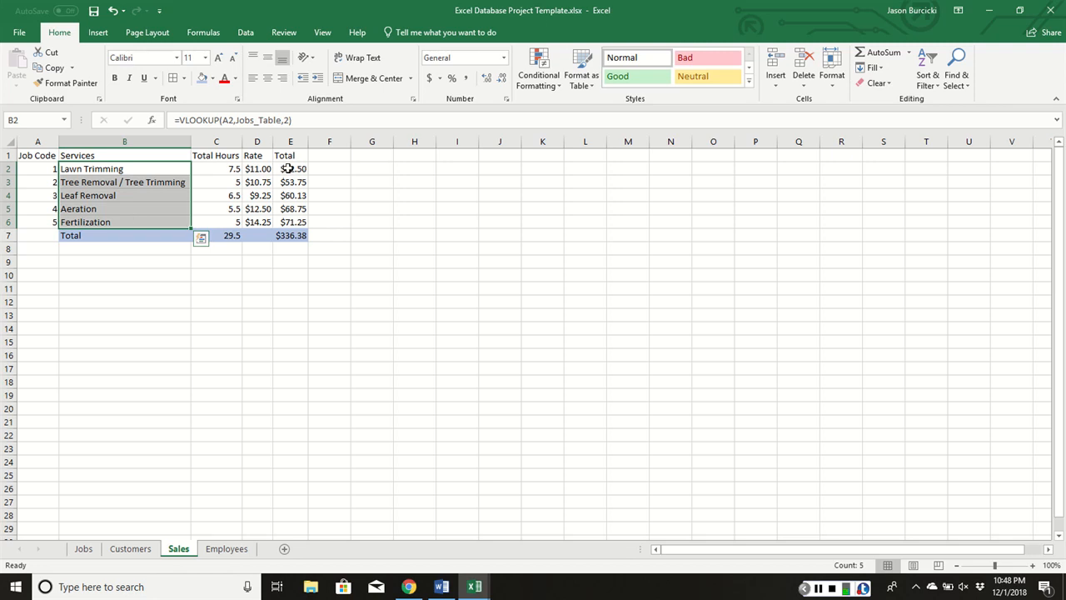
drag(287, 168, 297, 221)
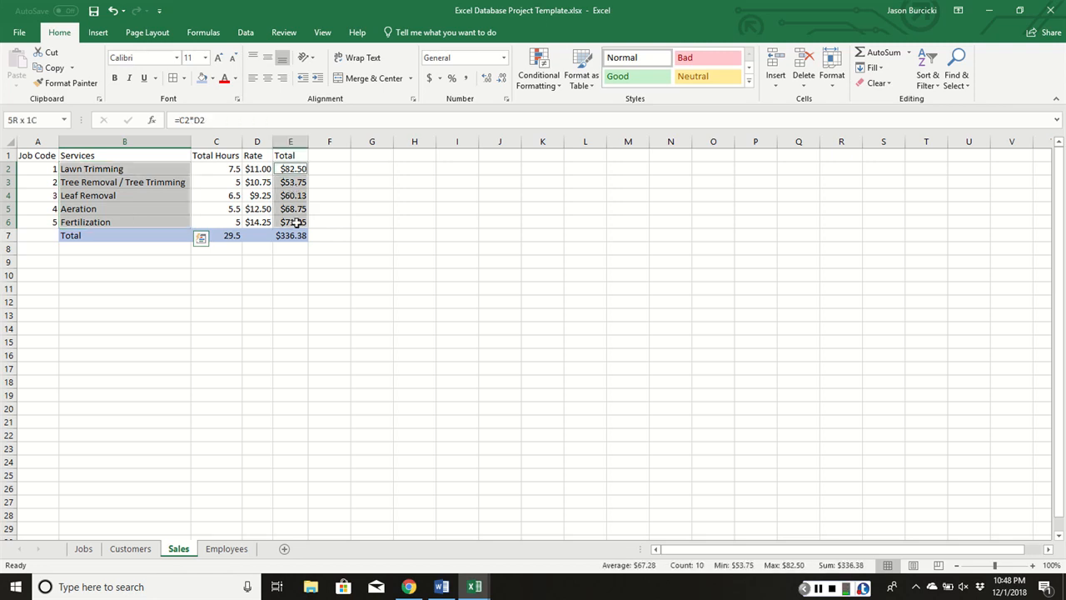
click(99, 33)
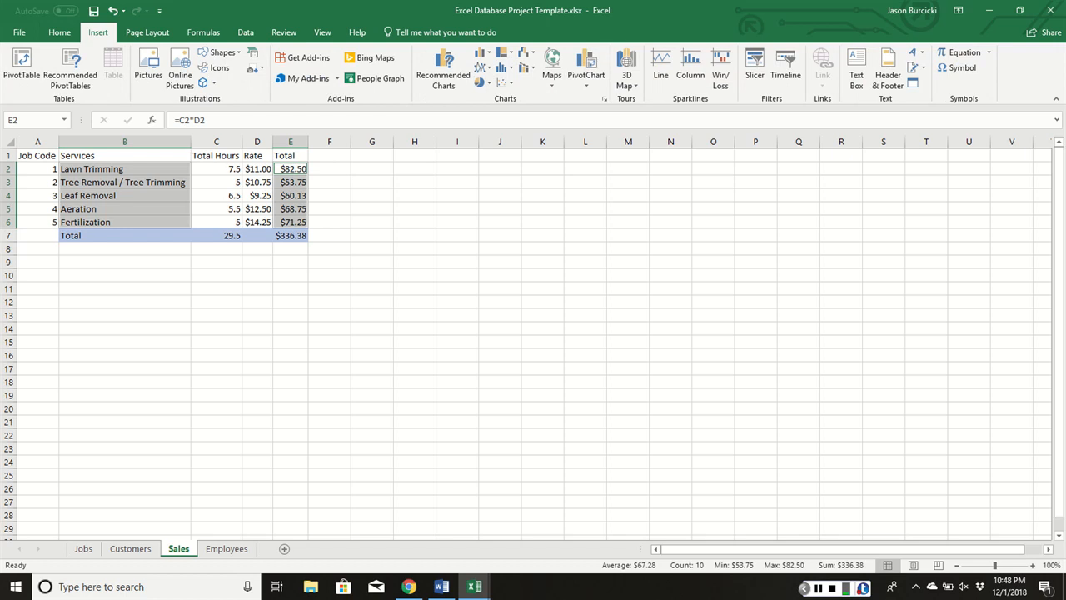
click(482, 83)
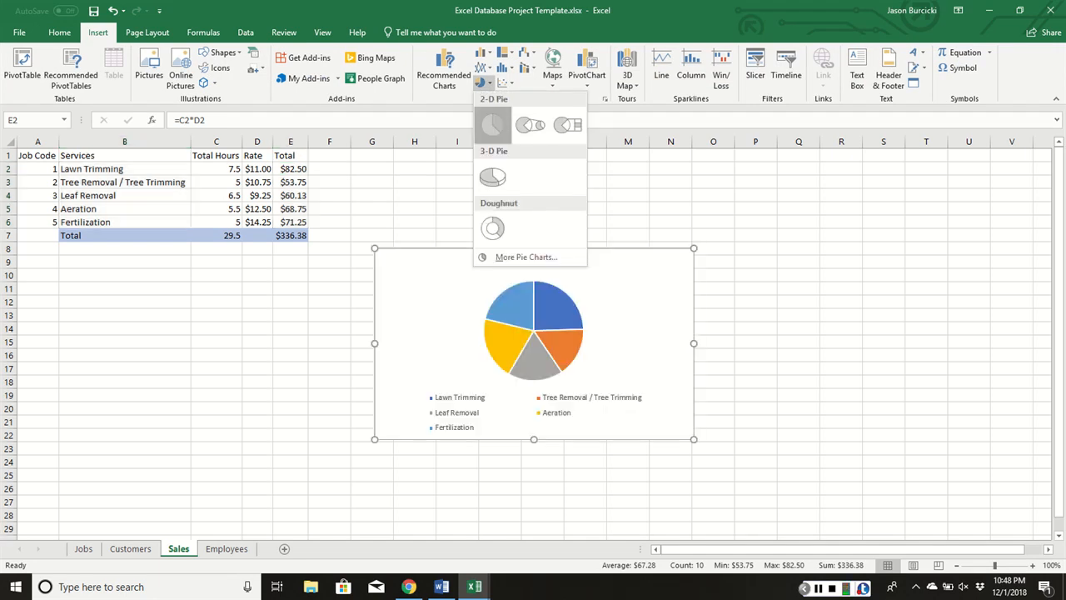
click(489, 157)
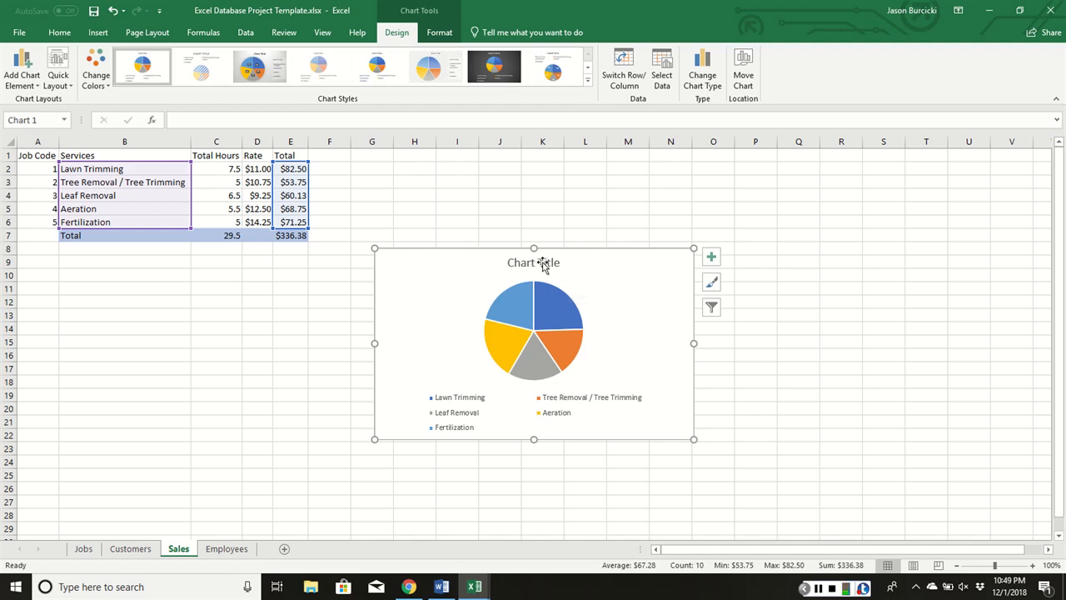
- Title the pie chart Services
click(543, 263)
text(Service)
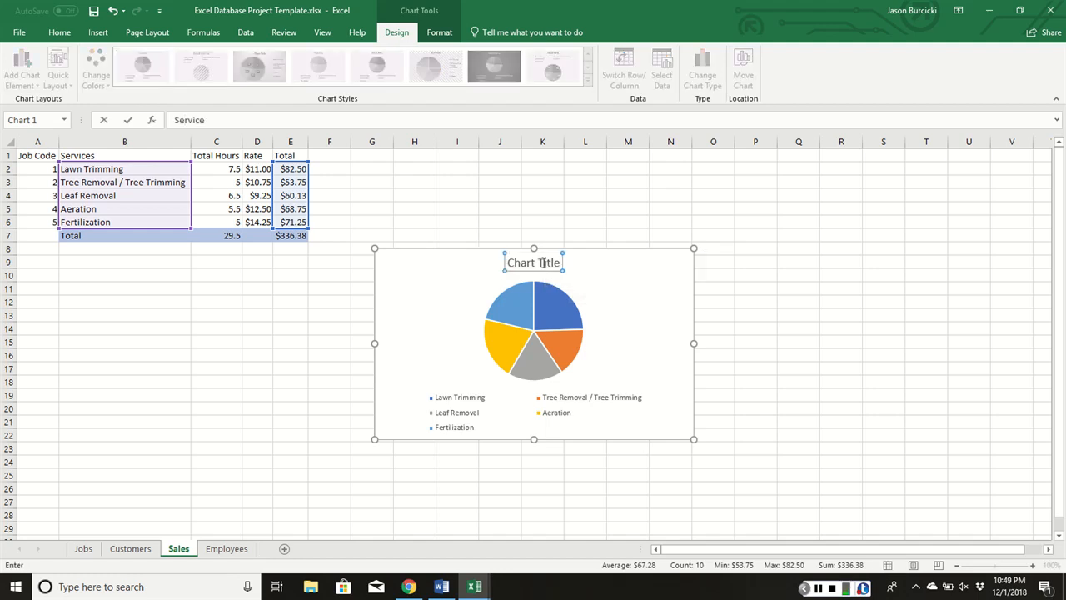
text(s)
key(Return)
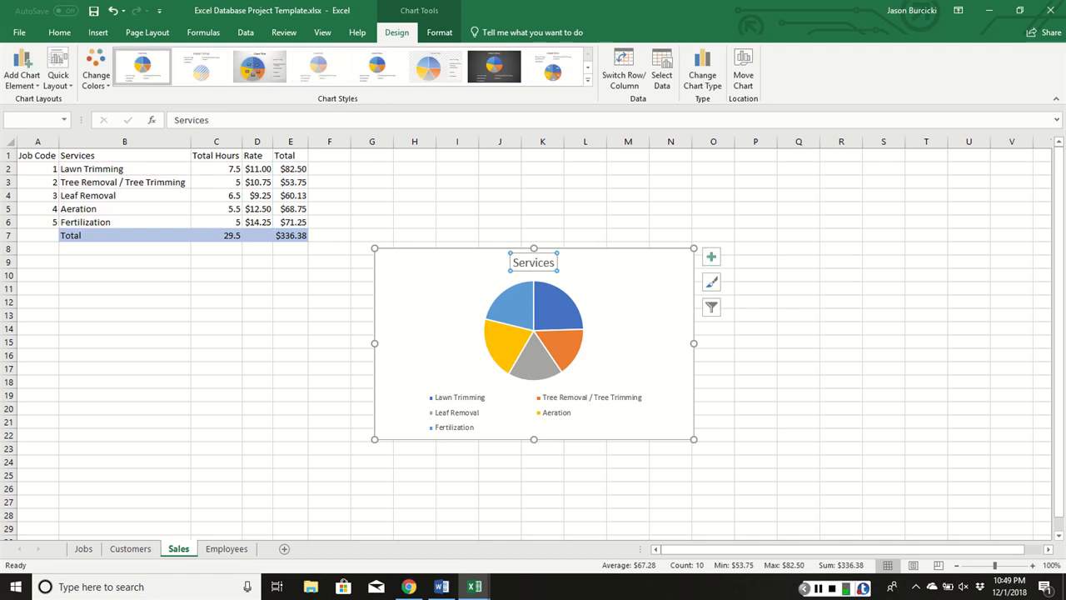
- Add data labels to the pie chart showing percentages instead of values, positioned at Inside End
click(711, 257)
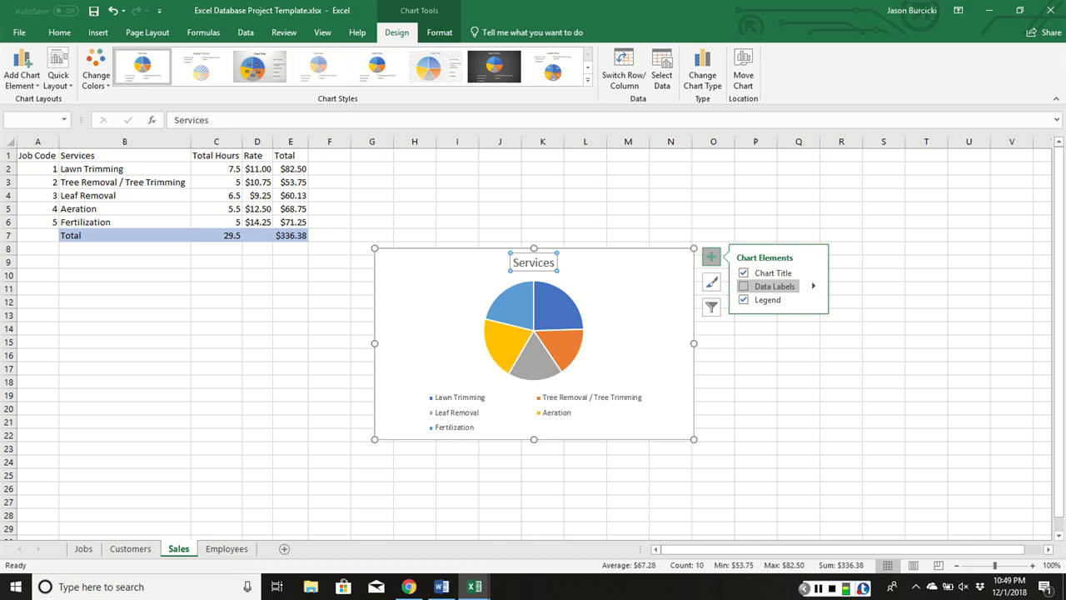
click(813, 286)
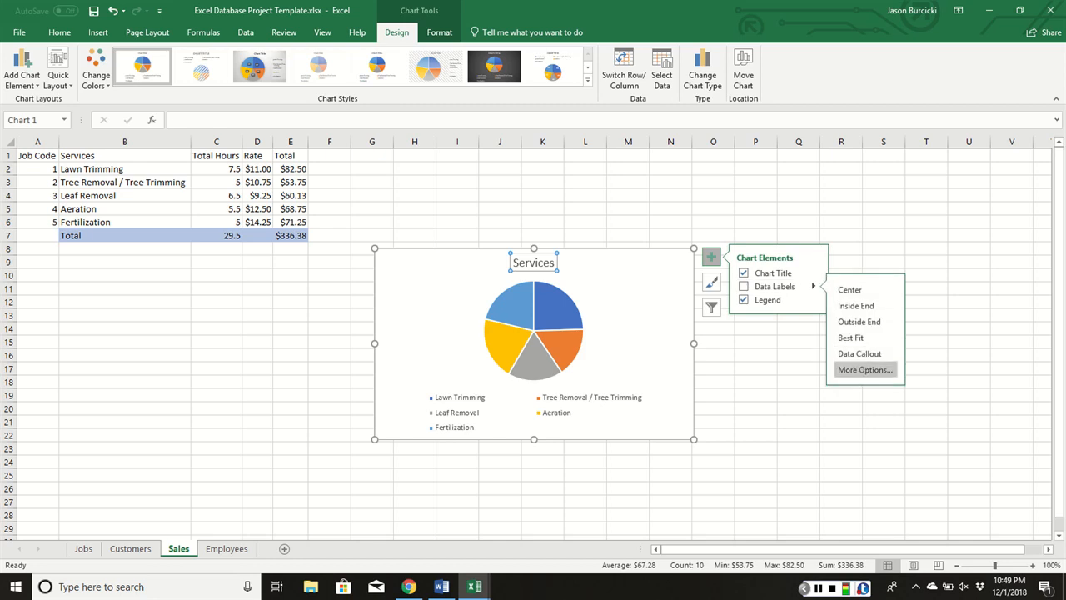
click(865, 369)
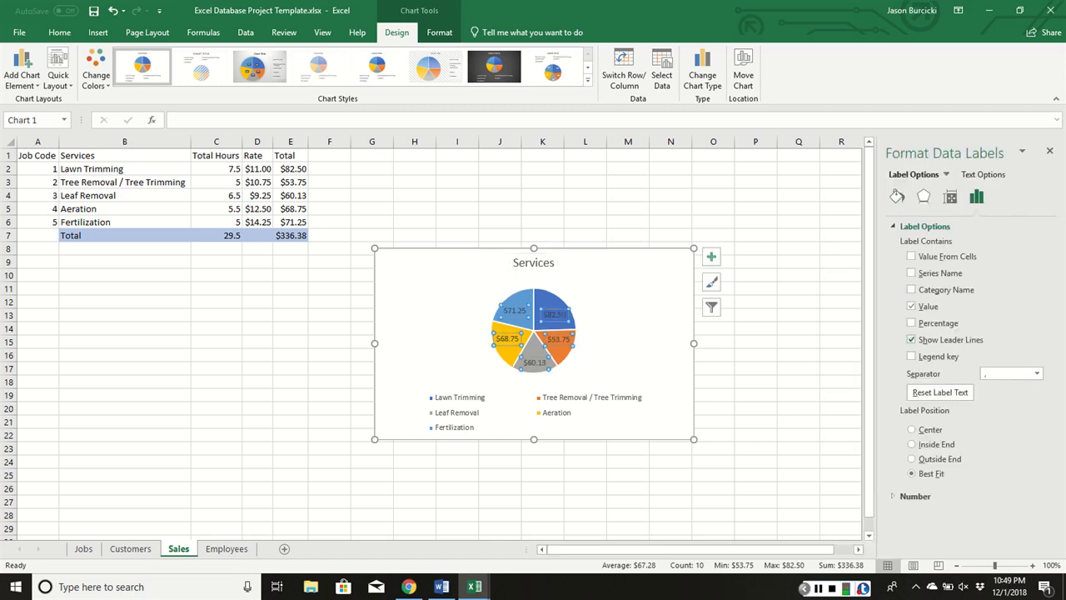
click(911, 323)
click(911, 306)
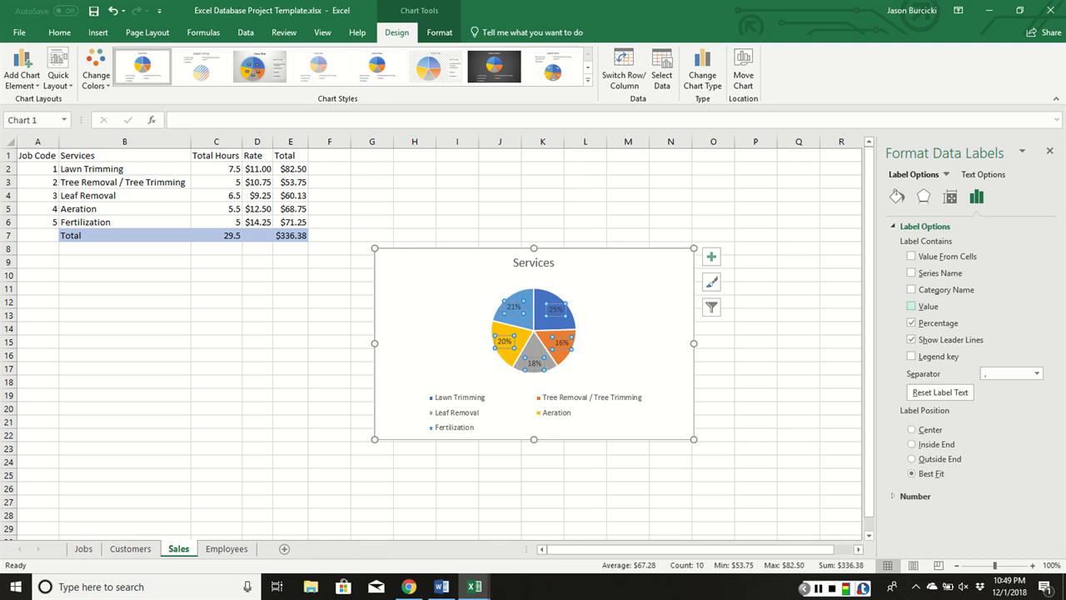
click(910, 443)
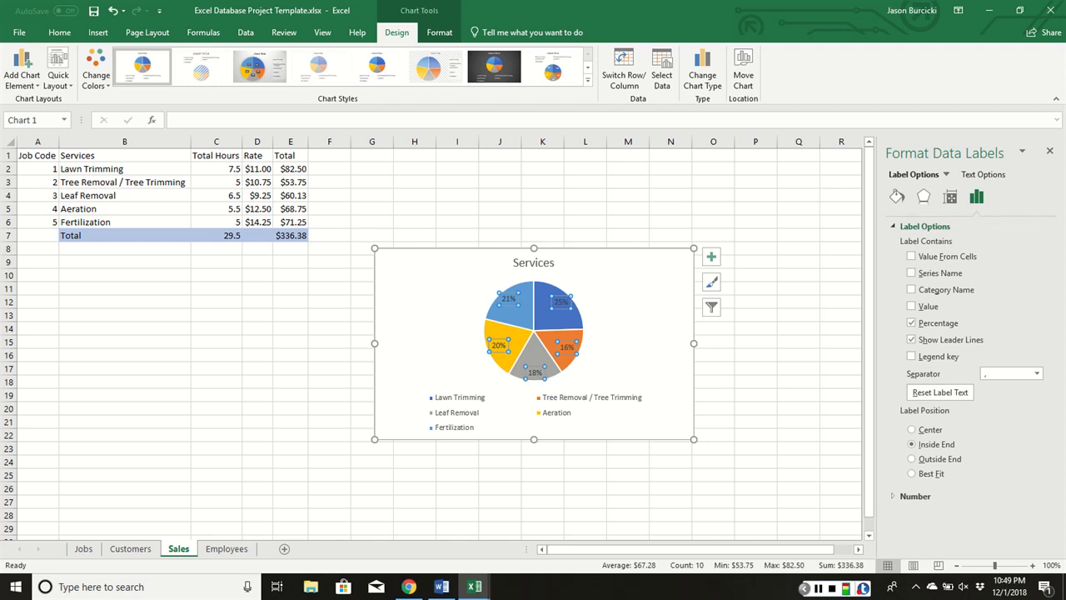
click(1049, 151)
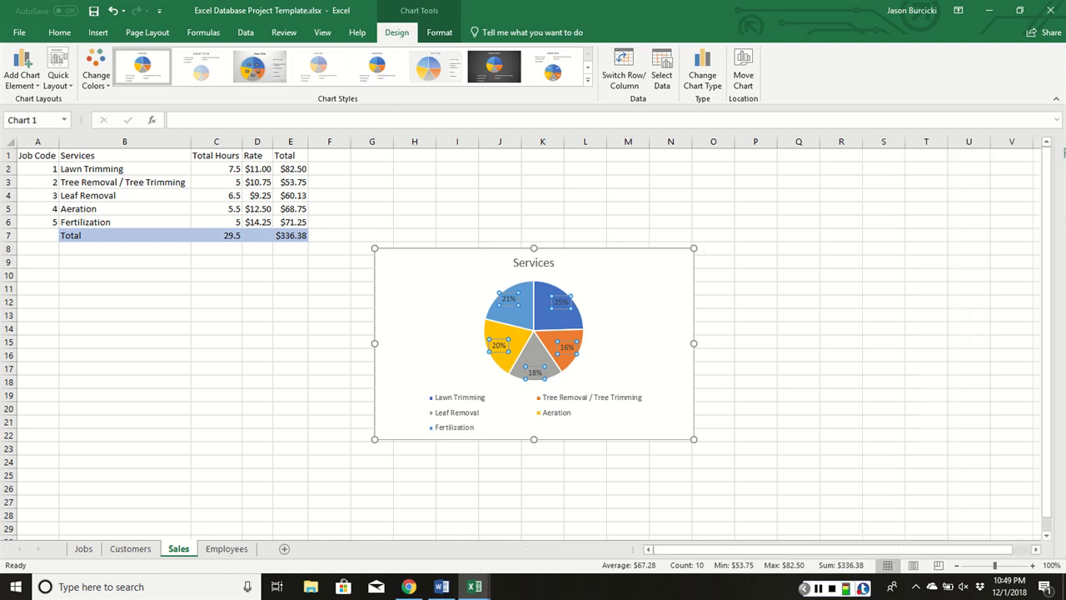
- Change the font colour of the pie chart's percentage labels to white
click(60, 31)
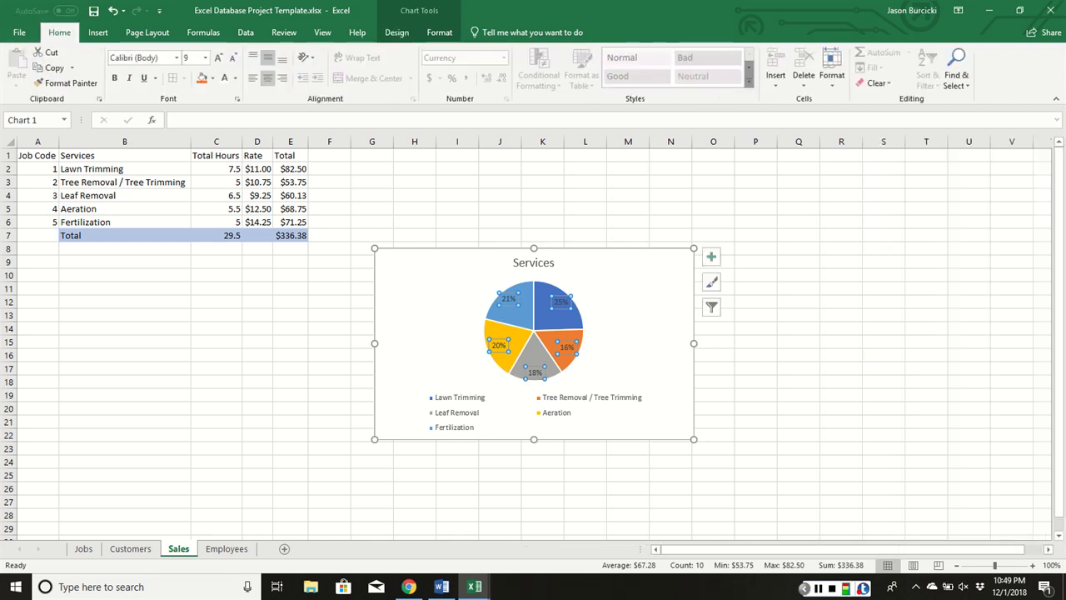
click(235, 78)
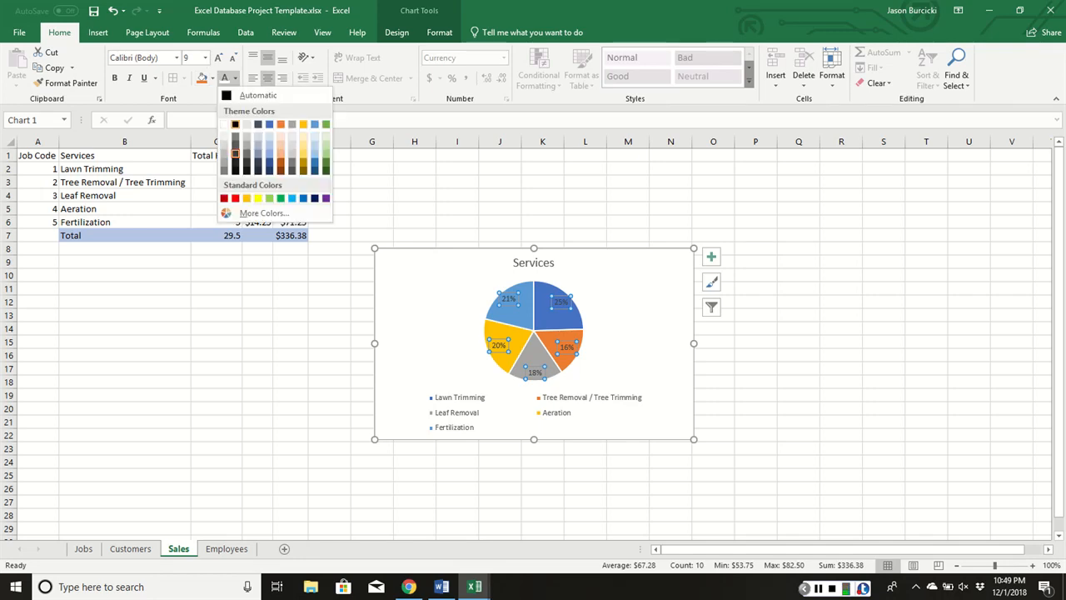
click(235, 153)
click(925, 289)
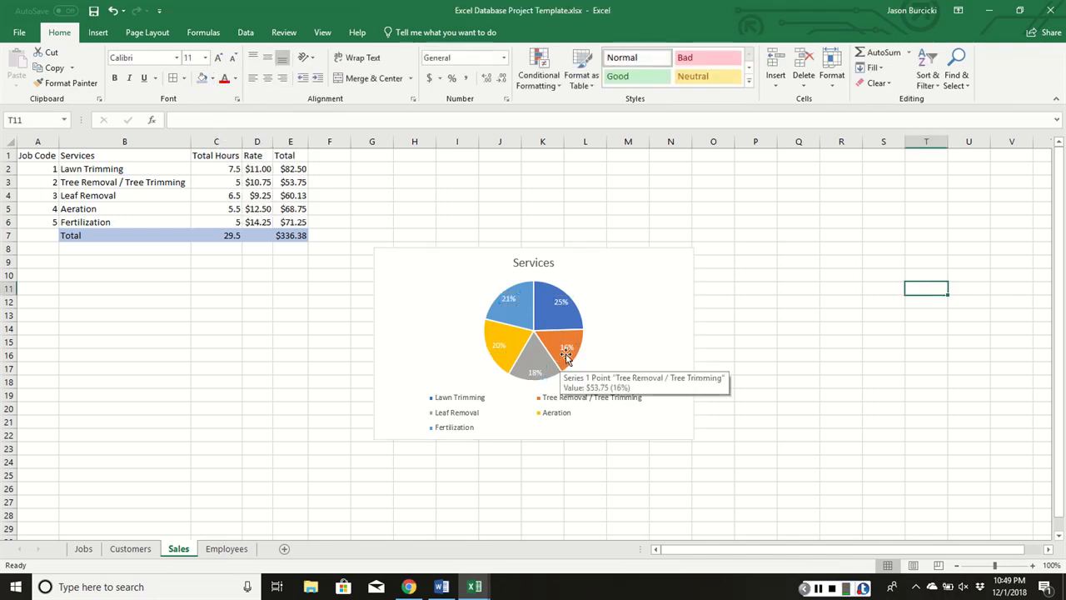
double_click(551, 313)
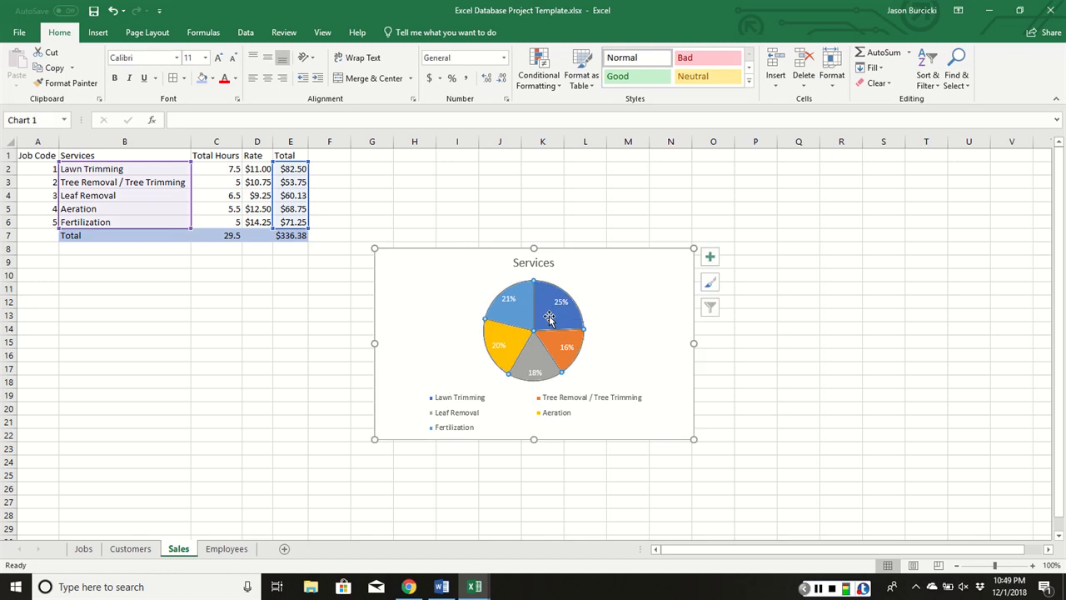
click(1036, 327)
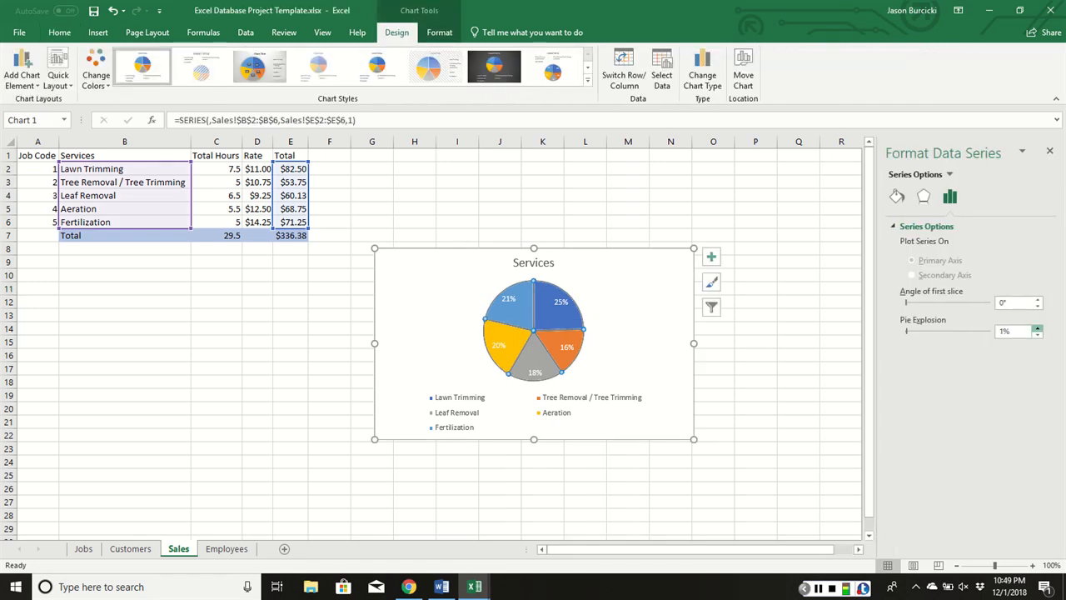
click(1036, 327)
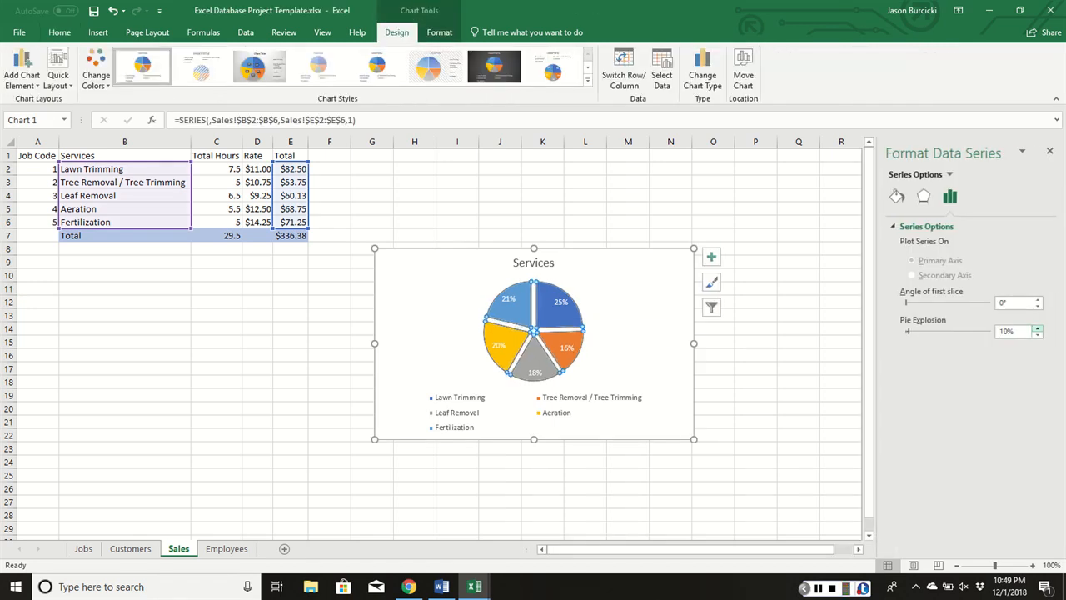
click(1037, 328)
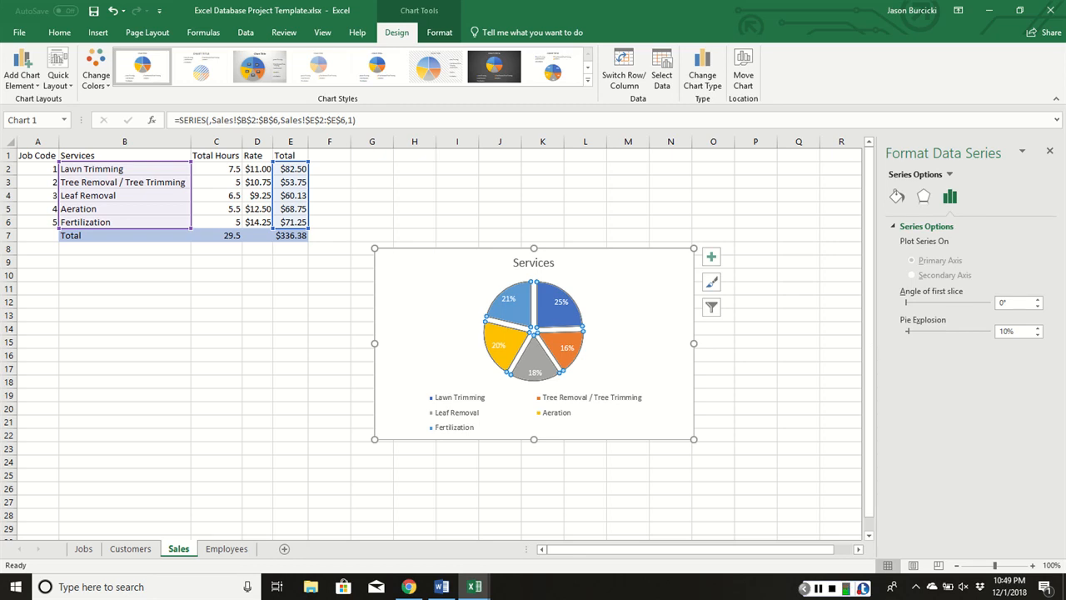
click(1036, 335)
click(1037, 335)
click(1036, 335)
click(1036, 334)
click(1036, 334)
click(1036, 334)
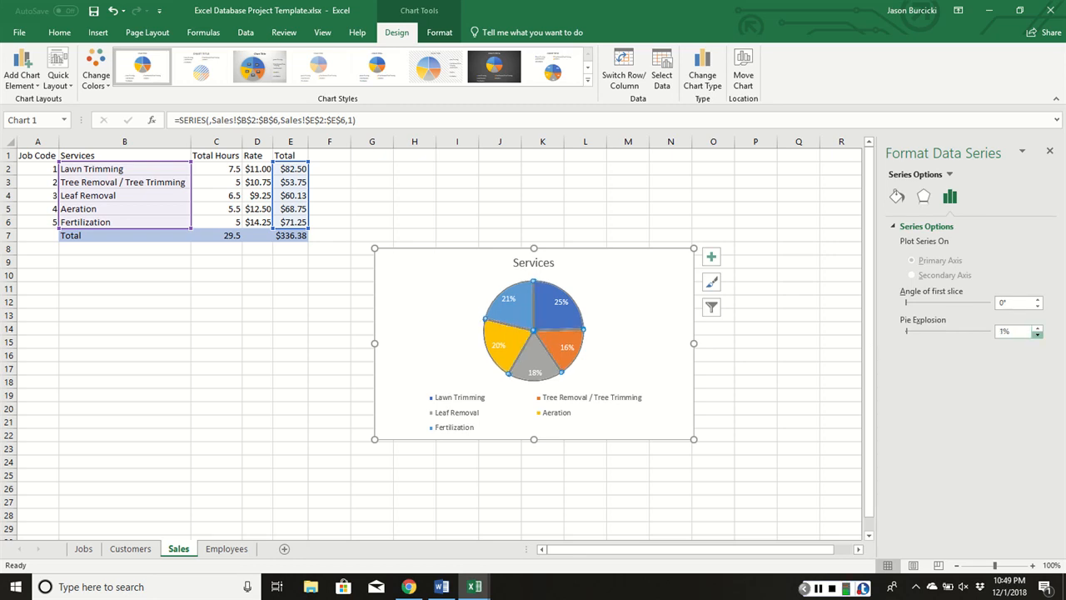
click(1037, 335)
click(1036, 334)
- Pull the Lawn Trimming slice out of the pie with a point explosion of 10%
click(550, 316)
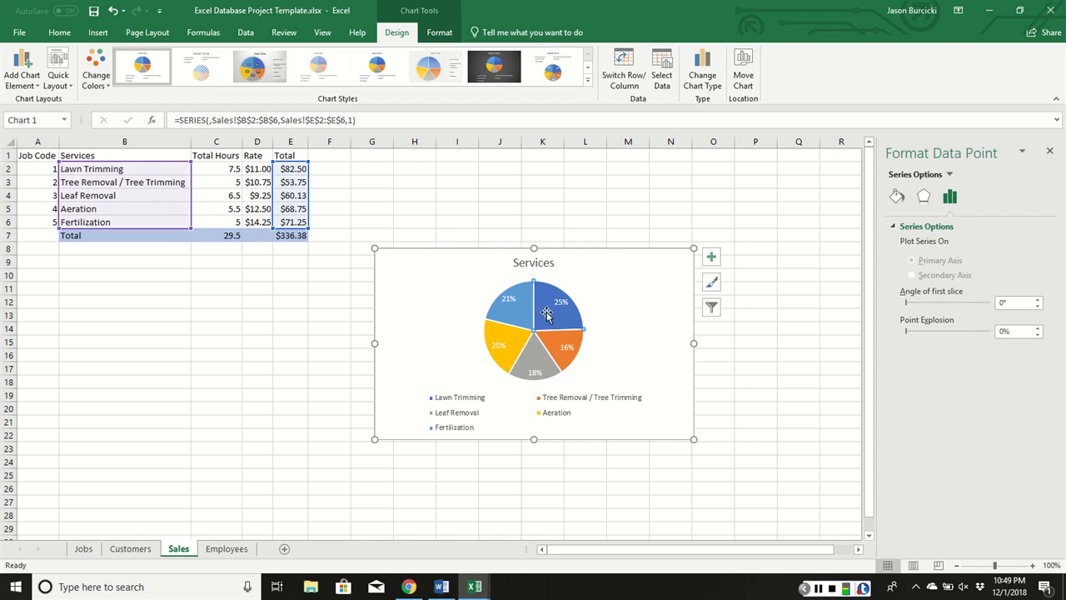
click(1037, 328)
click(1036, 328)
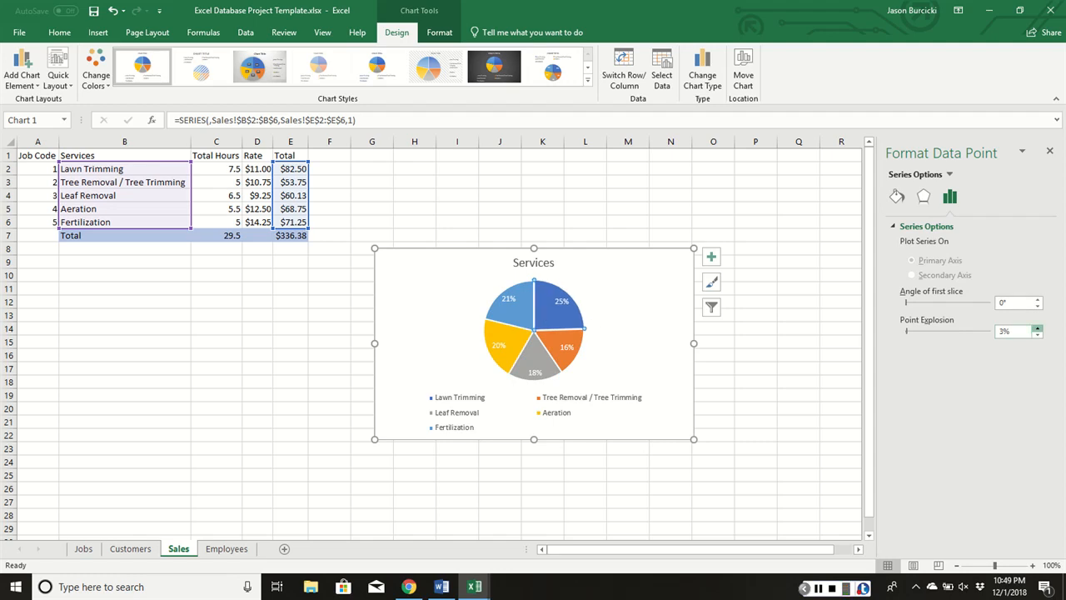
click(1036, 328)
click(1037, 328)
click(1037, 328)
click(1036, 328)
click(1037, 328)
click(1036, 328)
click(1037, 329)
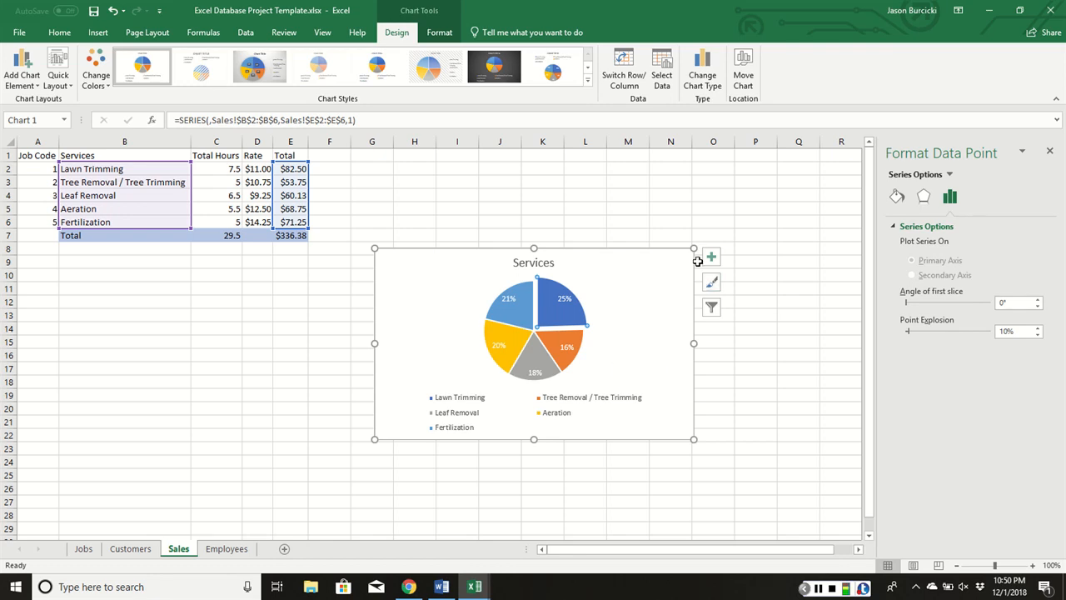
click(602, 252)
click(623, 212)
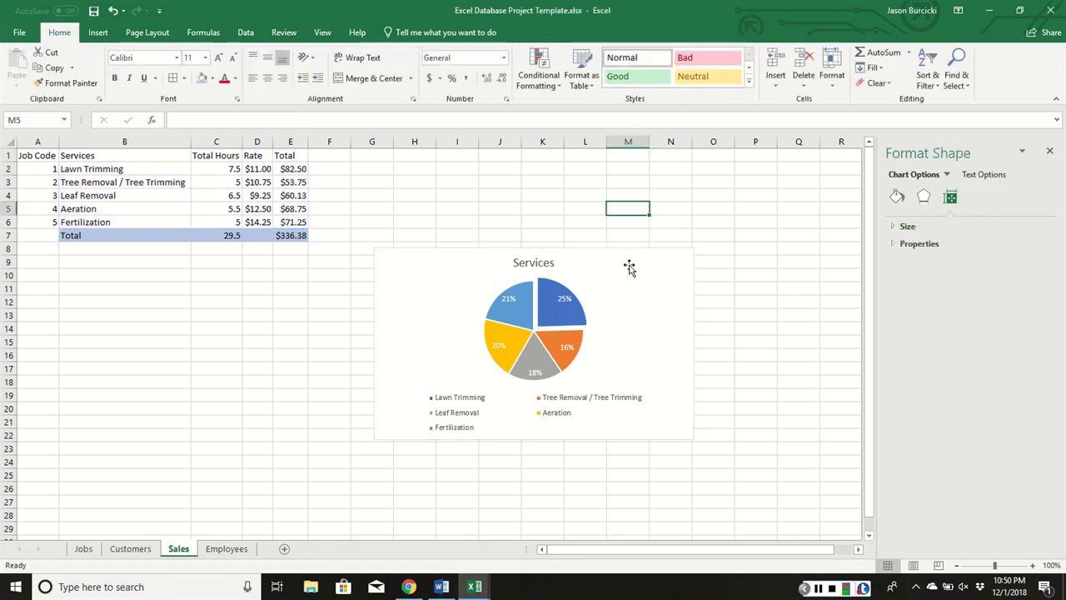
- Move the Services pie chart directly below the sales table, starting at about row 9
click(614, 301)
click(633, 266)
drag(633, 267, 281, 275)
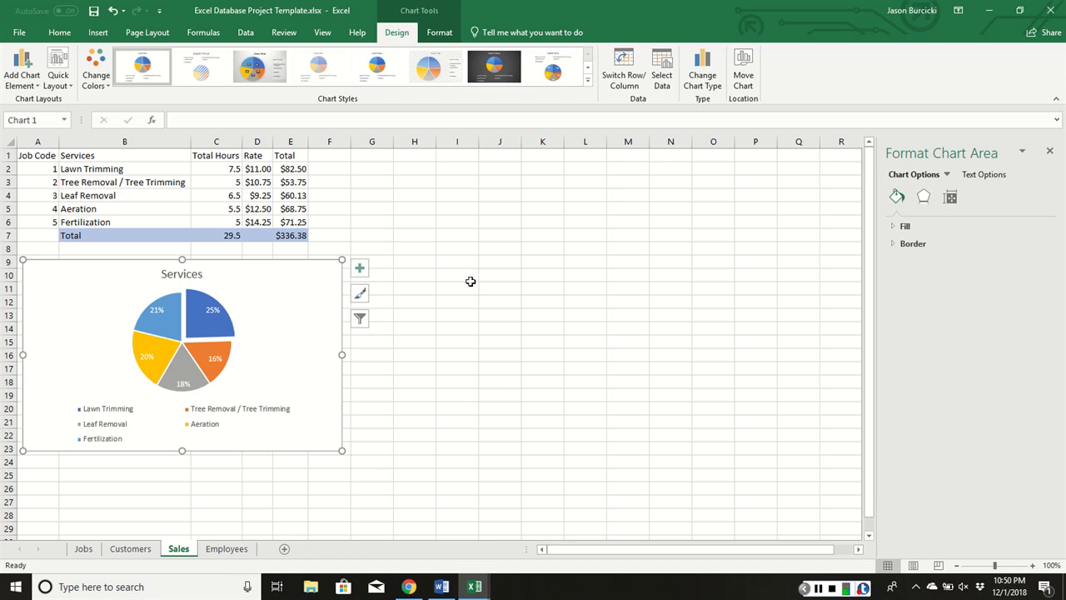
- Insert a 2-D clustered column chart from the service names in B2:B6 and the totals in E2:E6
drag(155, 169, 132, 221)
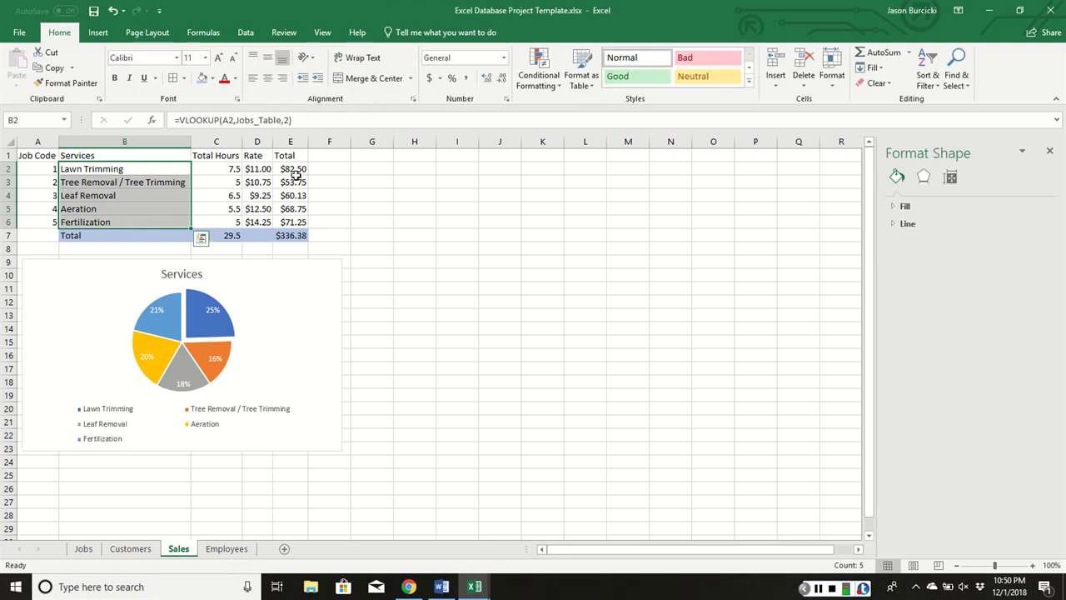
drag(293, 169, 291, 221)
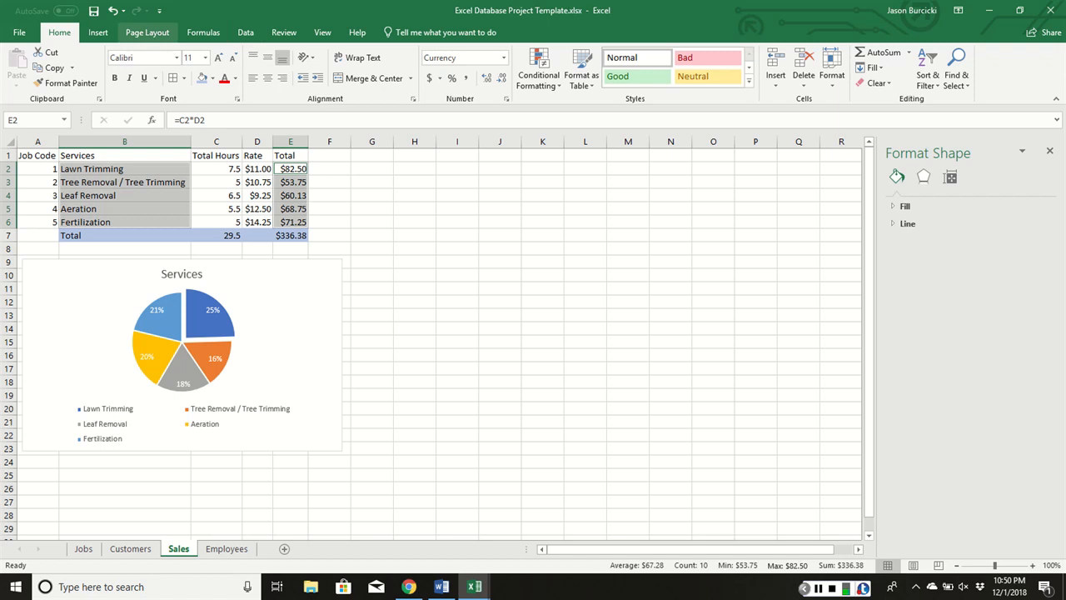
click(99, 32)
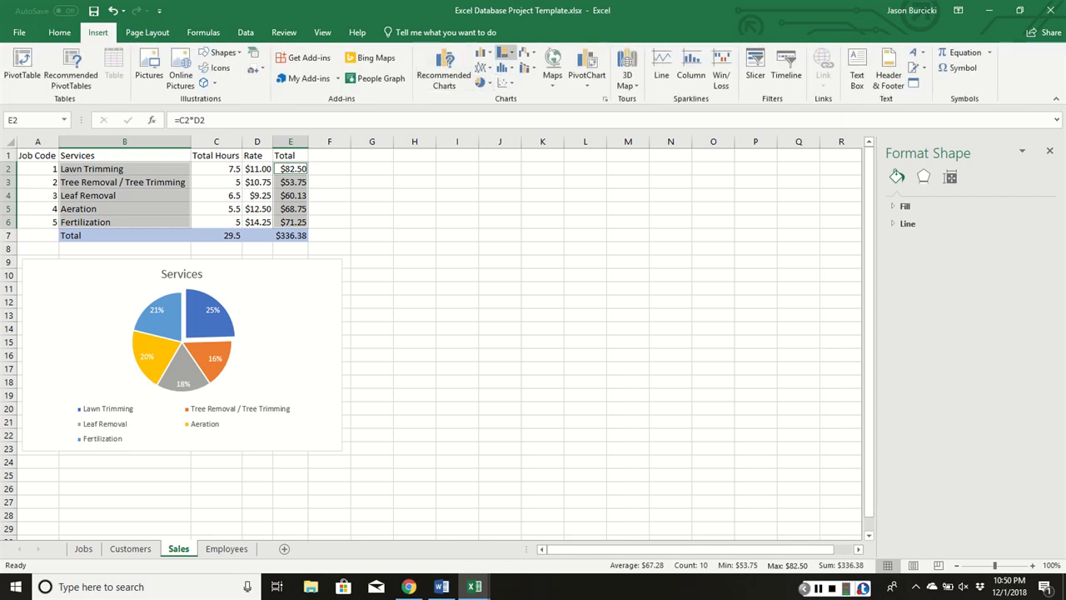
click(484, 51)
click(487, 83)
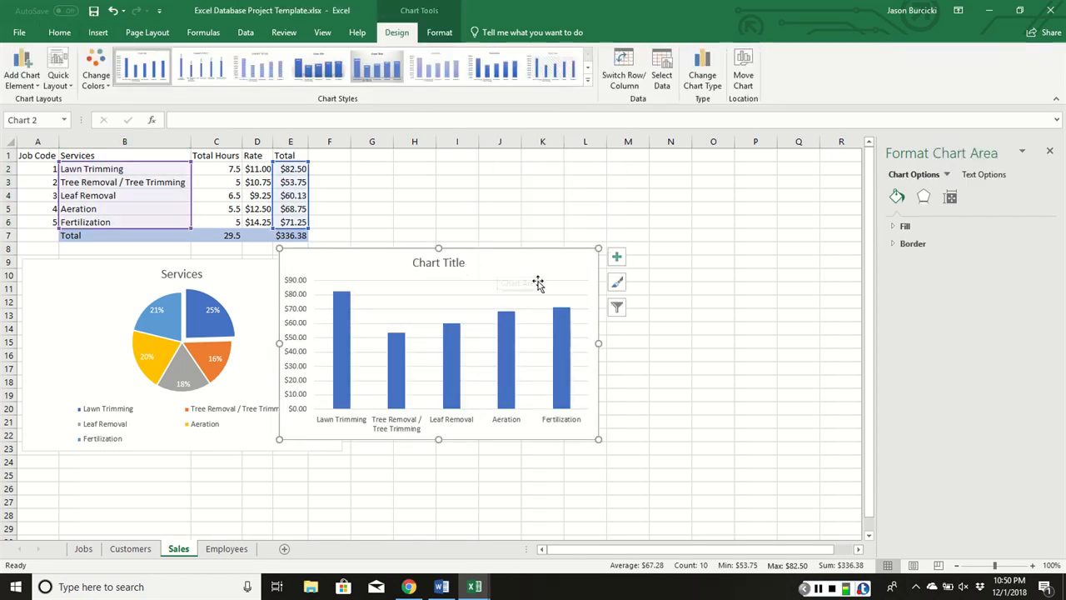
- Title the column chart Charge and move it beside the pie chart so the two no longer overlap
click(441, 263)
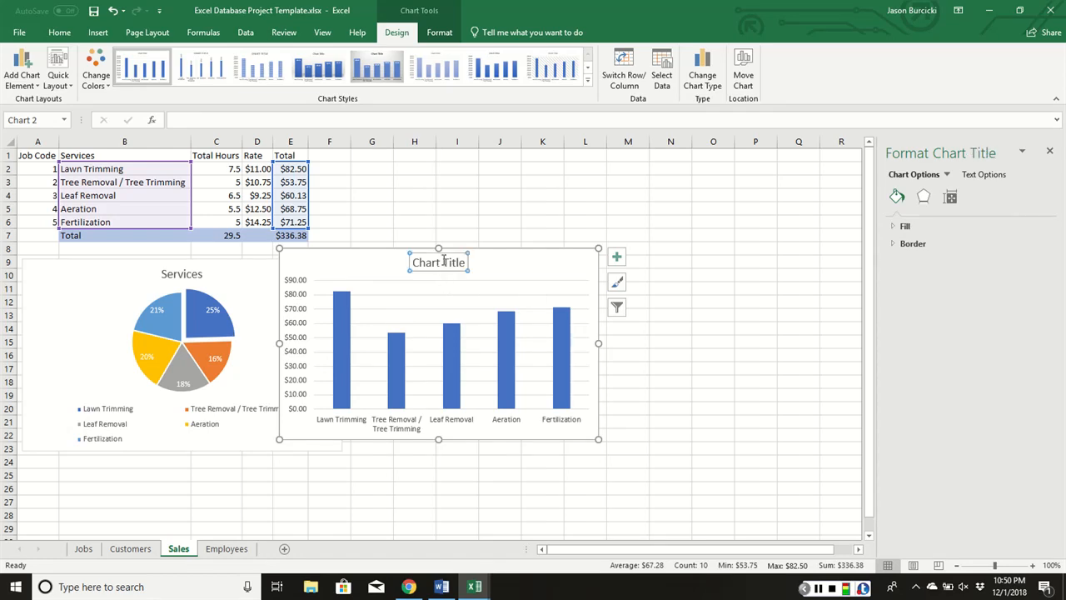
text(Charge)
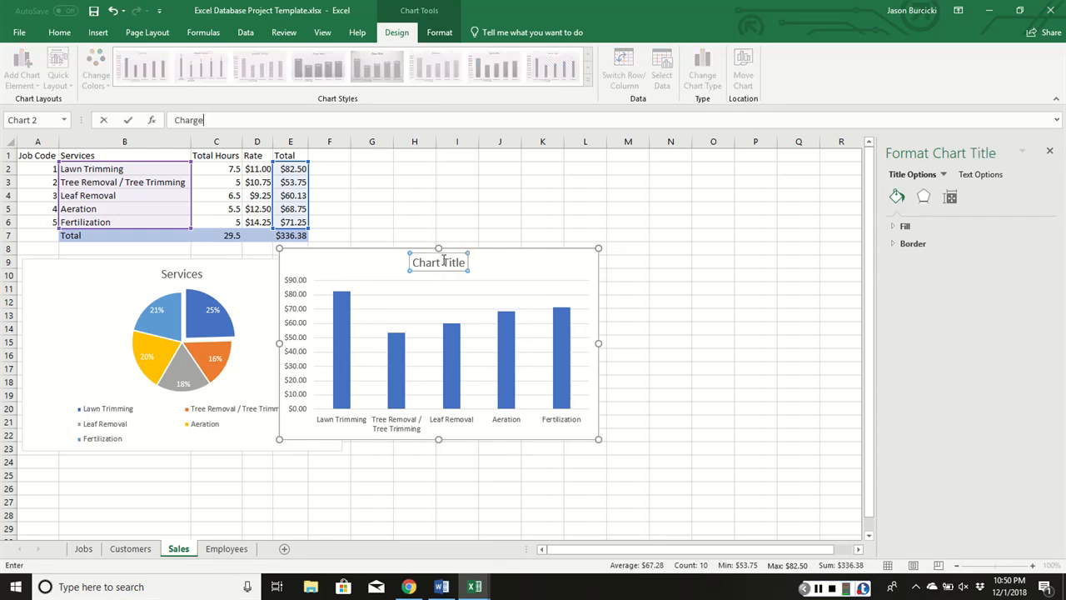
key(Return)
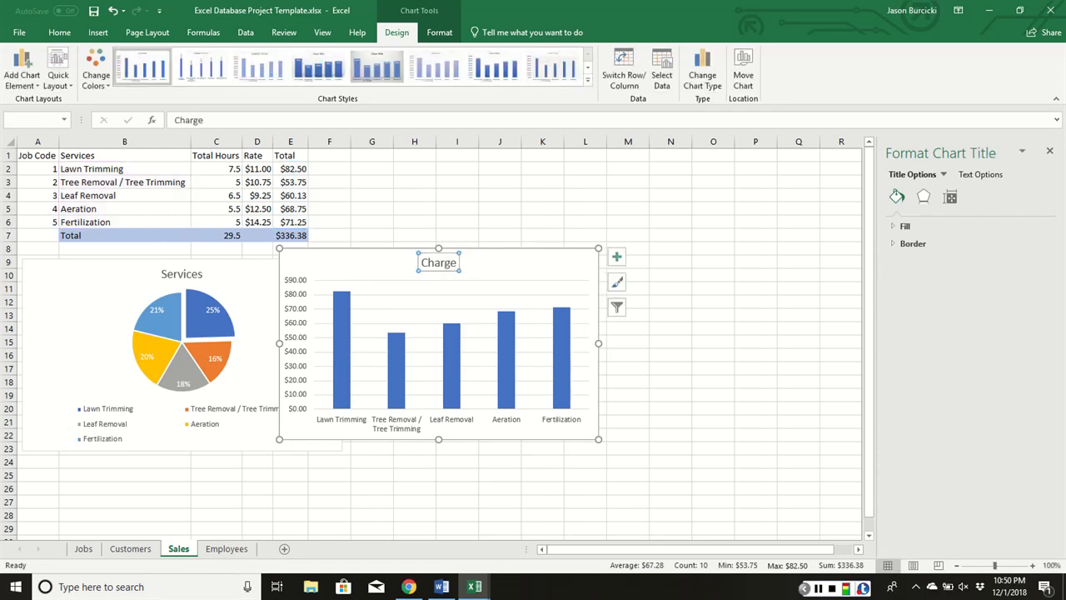
key(alt+Tab)
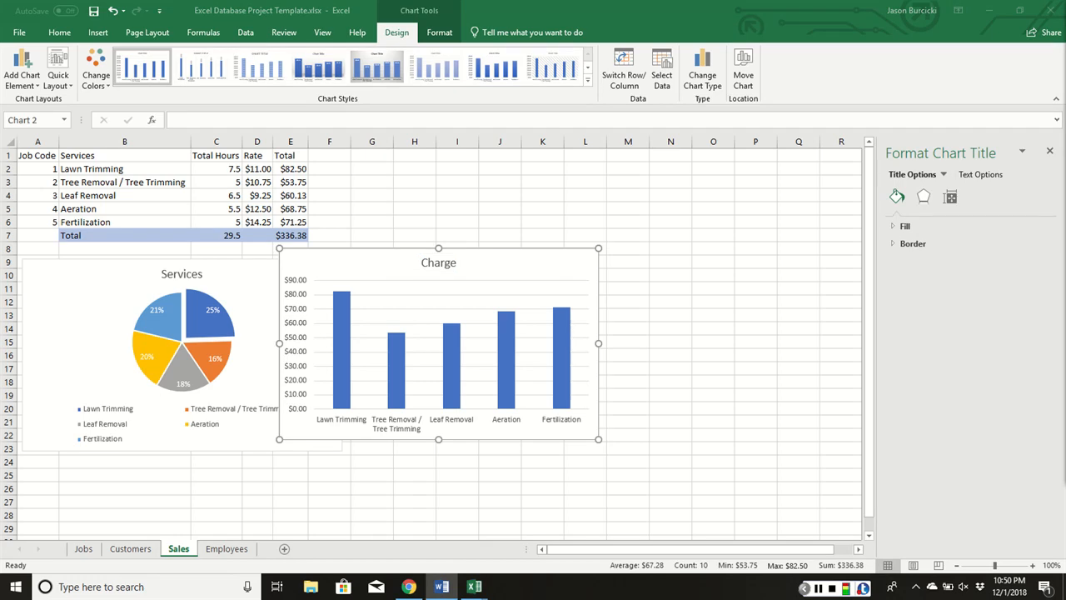
key(alt+Tab)
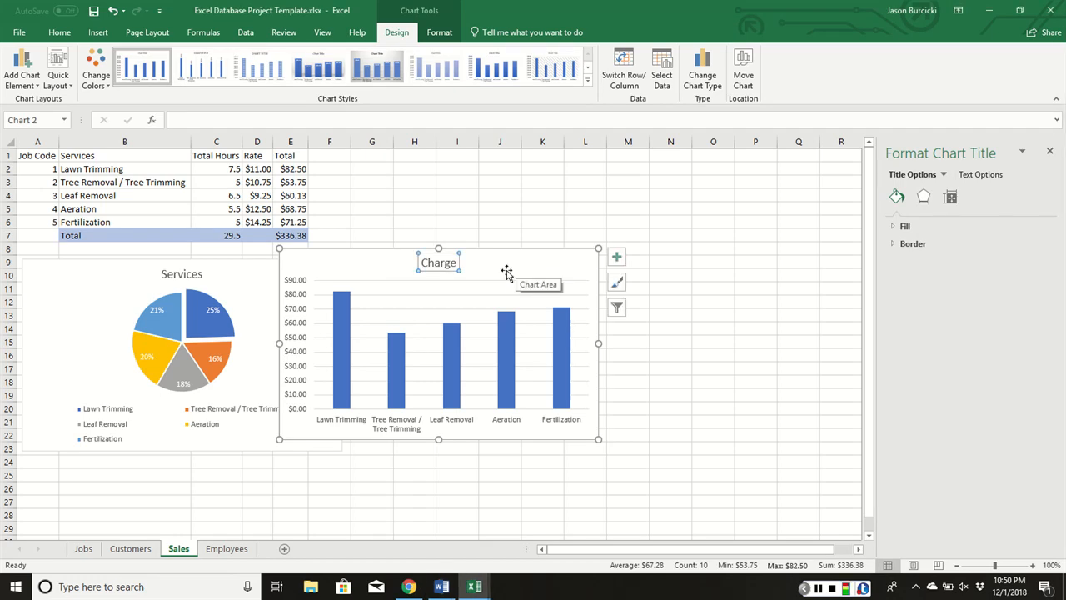
drag(499, 274, 613, 231)
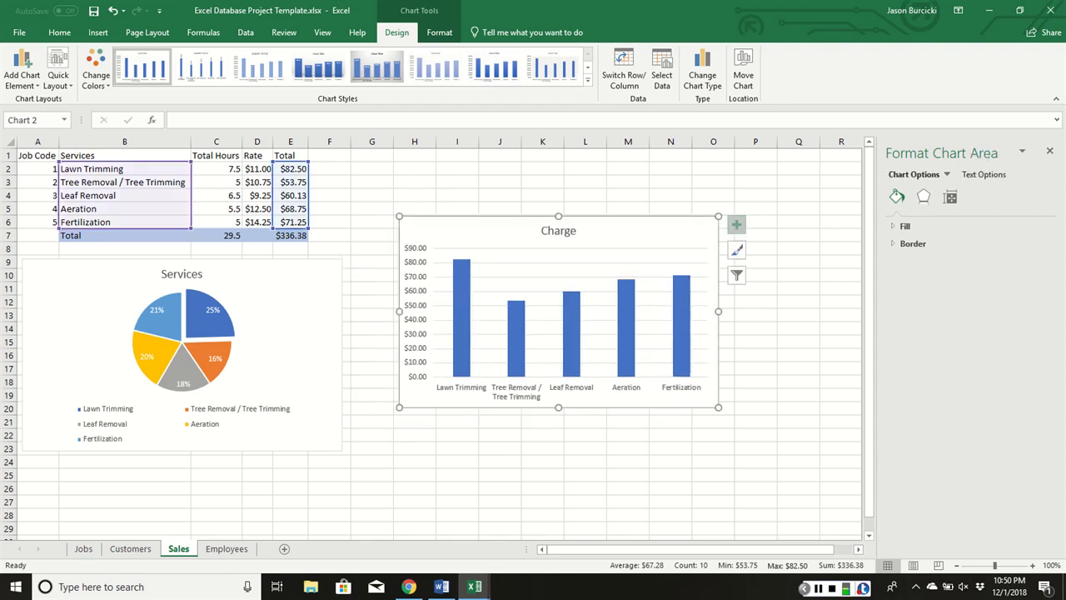
- Add axis titles to the column chart, naming the horizontal axis Services and the vertical axis Charge
click(736, 225)
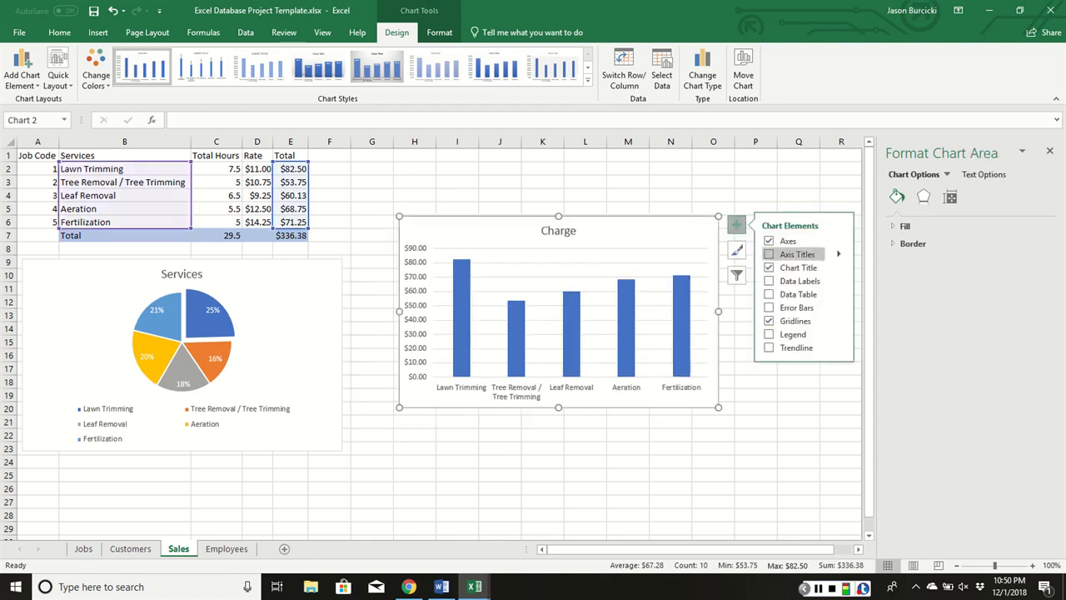
click(768, 254)
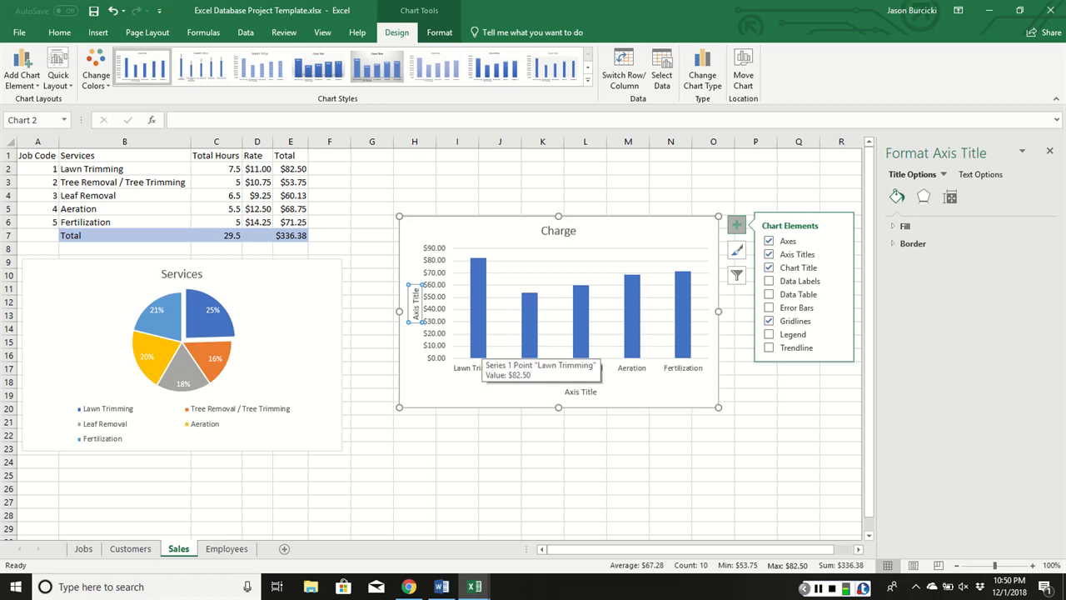
click(577, 392)
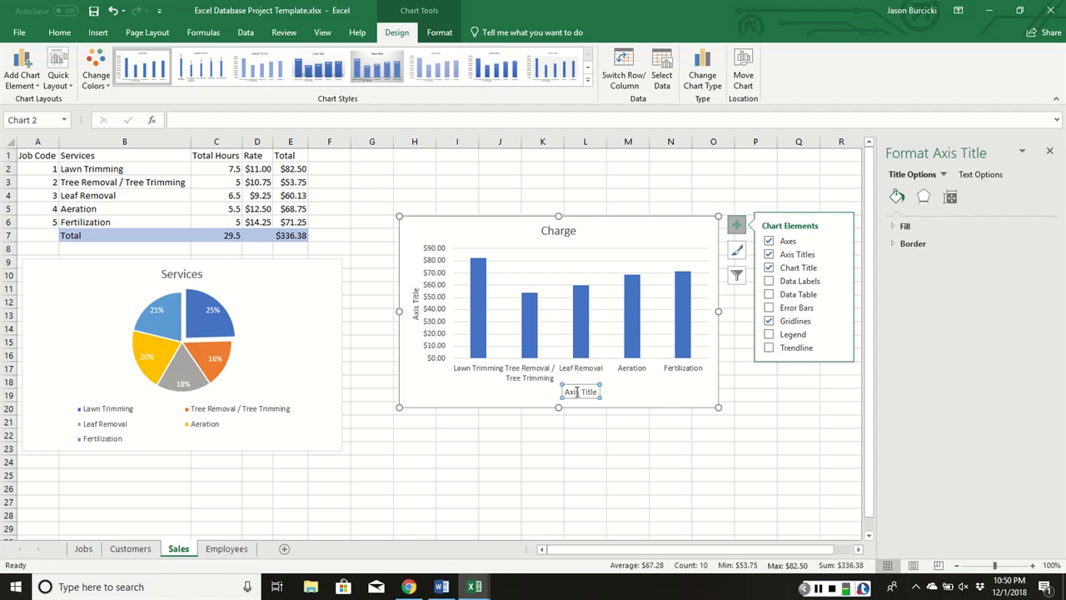
text(Services)
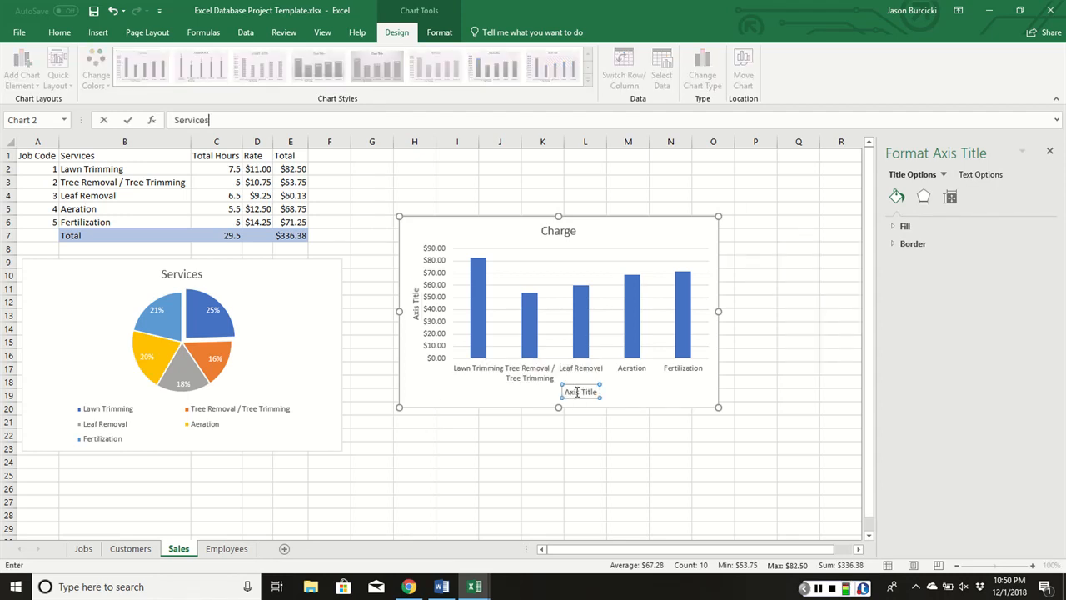
key(Return)
click(416, 307)
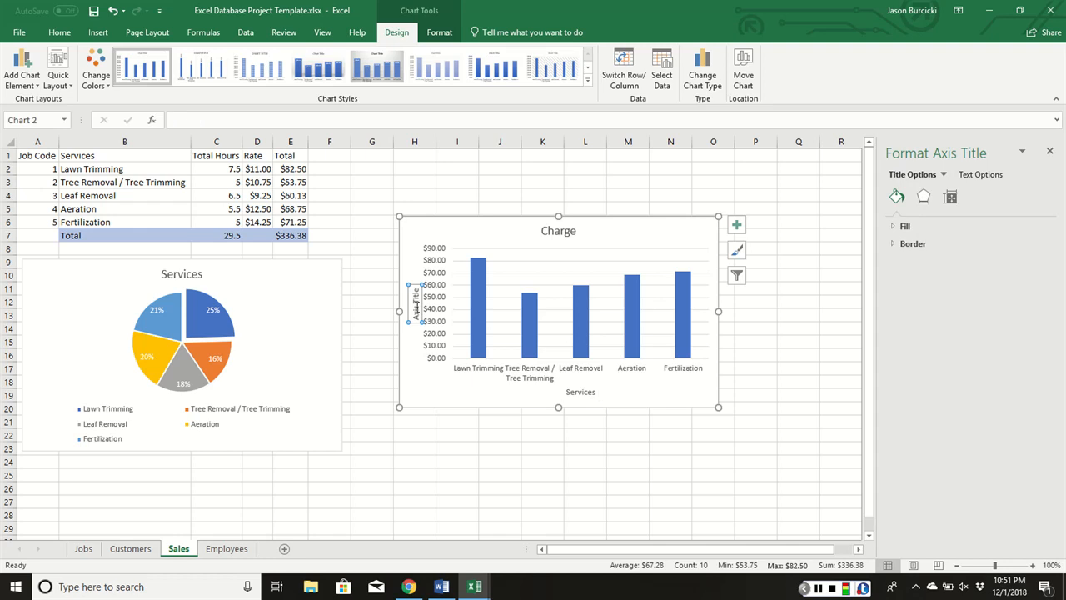
text(Charge)
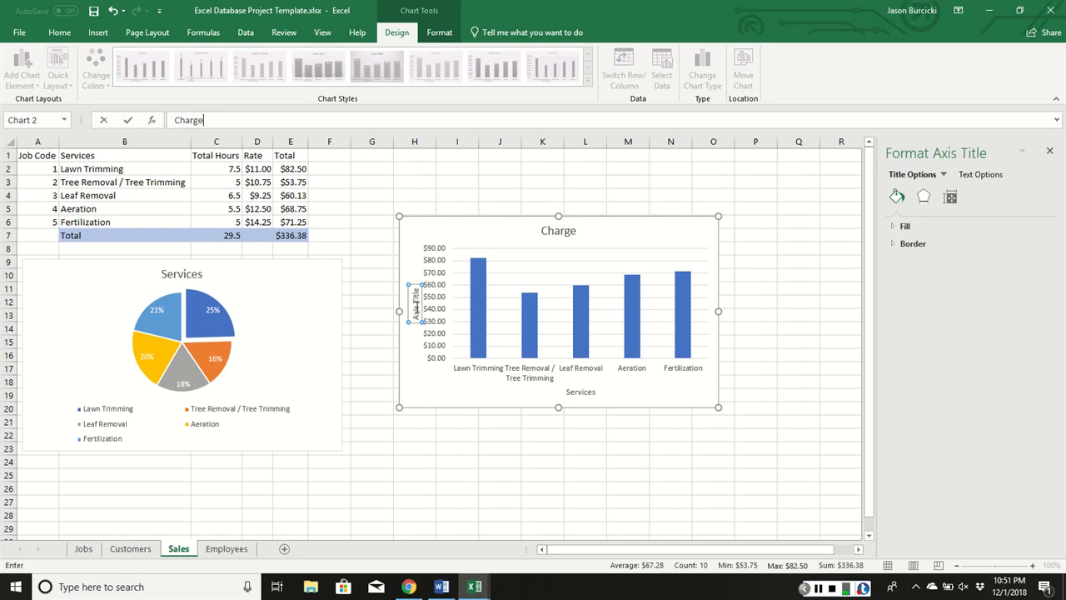
text(4)
key(Return)
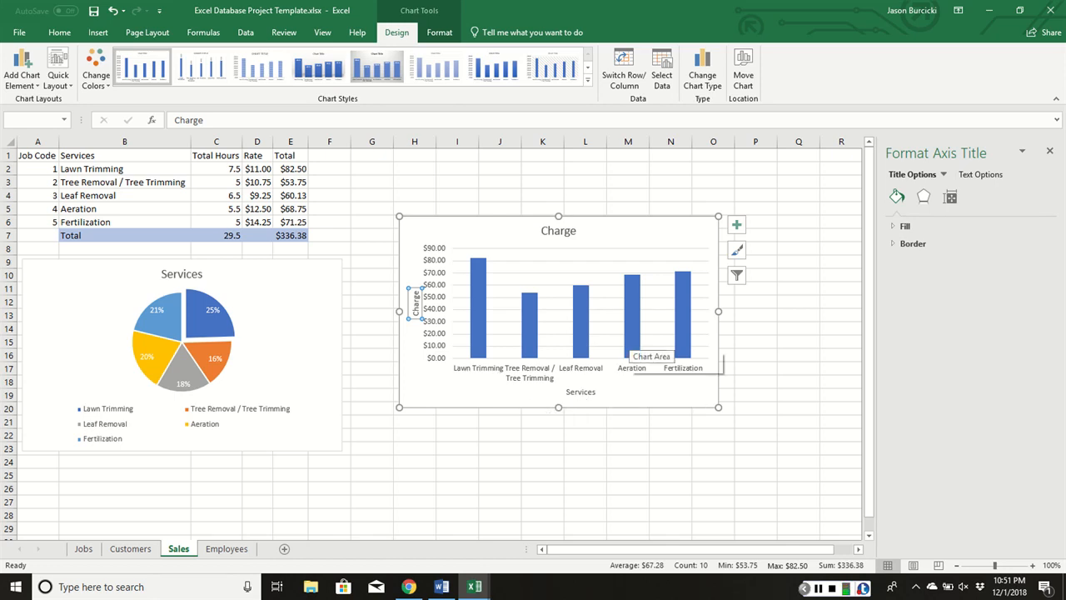
- Add a data table to the column chart and fit the chart beside the pie chart, spanning about columns G to L and rows 6 to 22
click(736, 224)
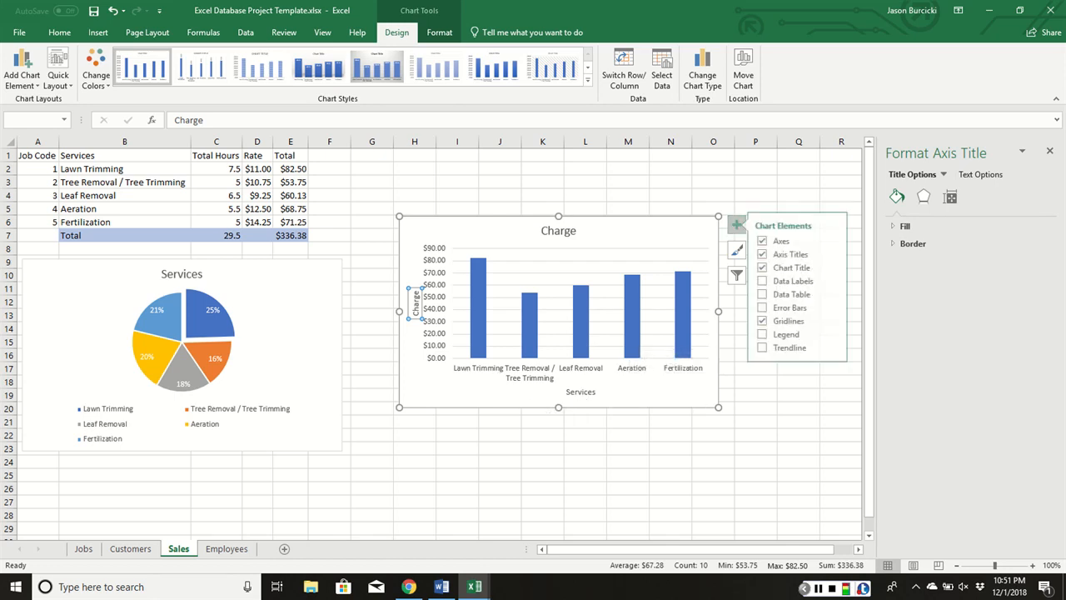
click(791, 294)
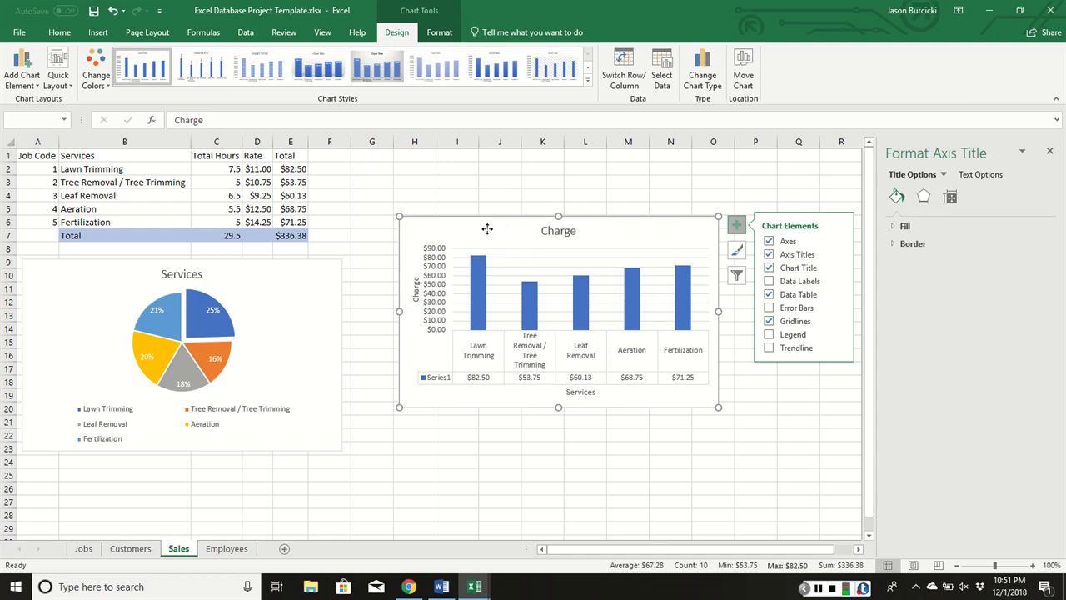
drag(486, 229, 445, 235)
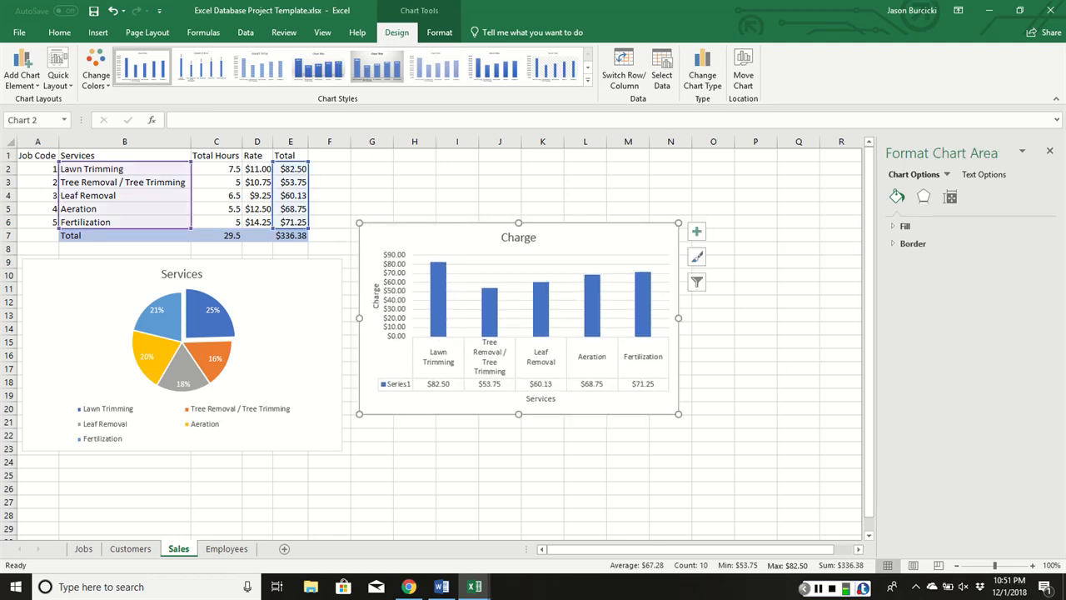
drag(677, 413, 590, 435)
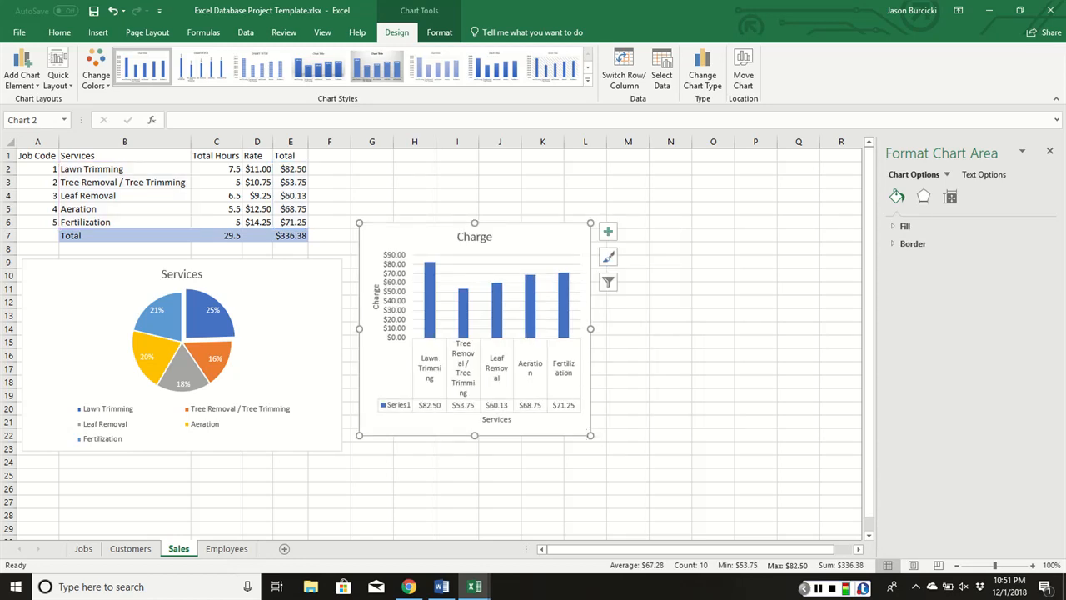
drag(594, 329, 612, 328)
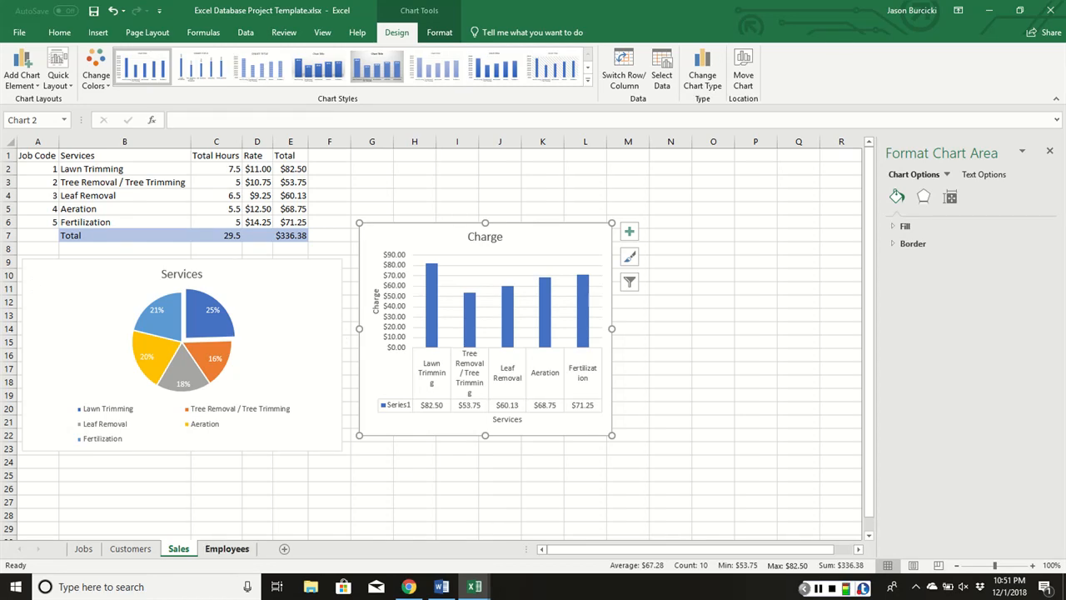
- Open the Employees sheet and close the Format Shape pane
click(226, 548)
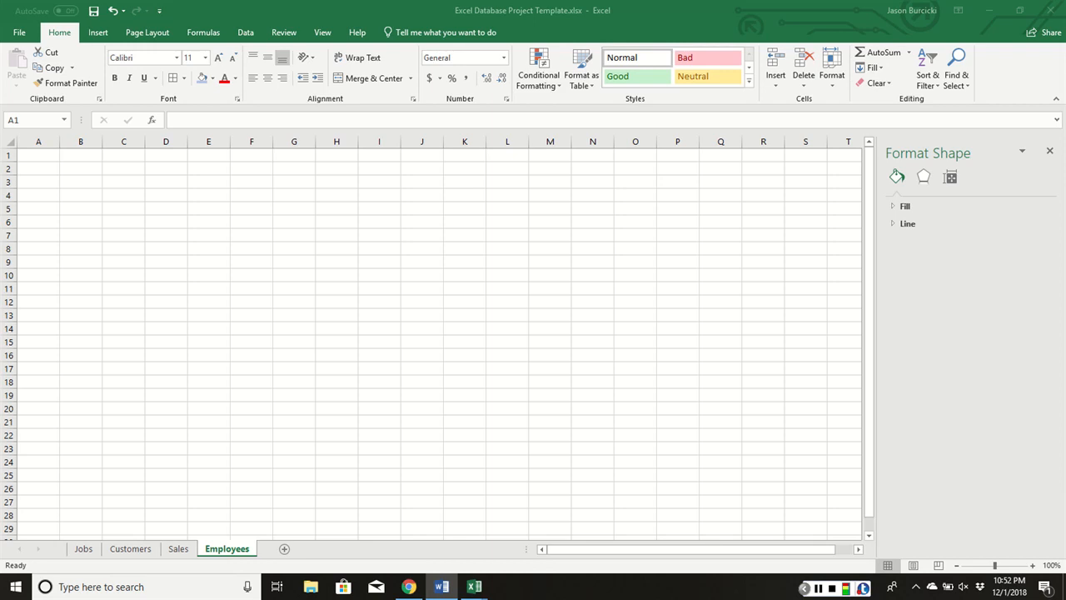
key(alt+Tab)
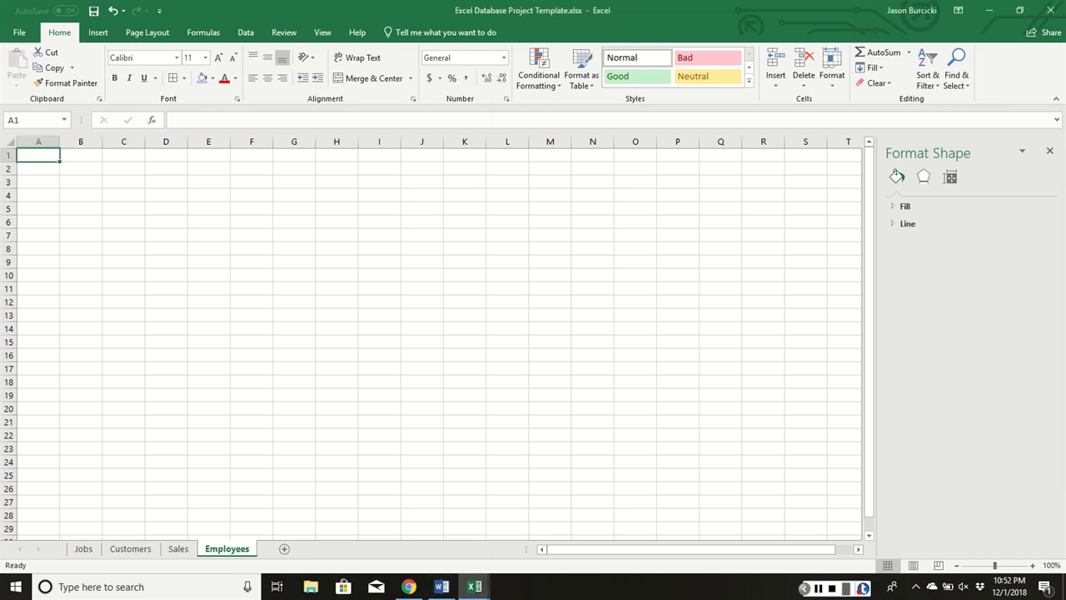
click(1049, 151)
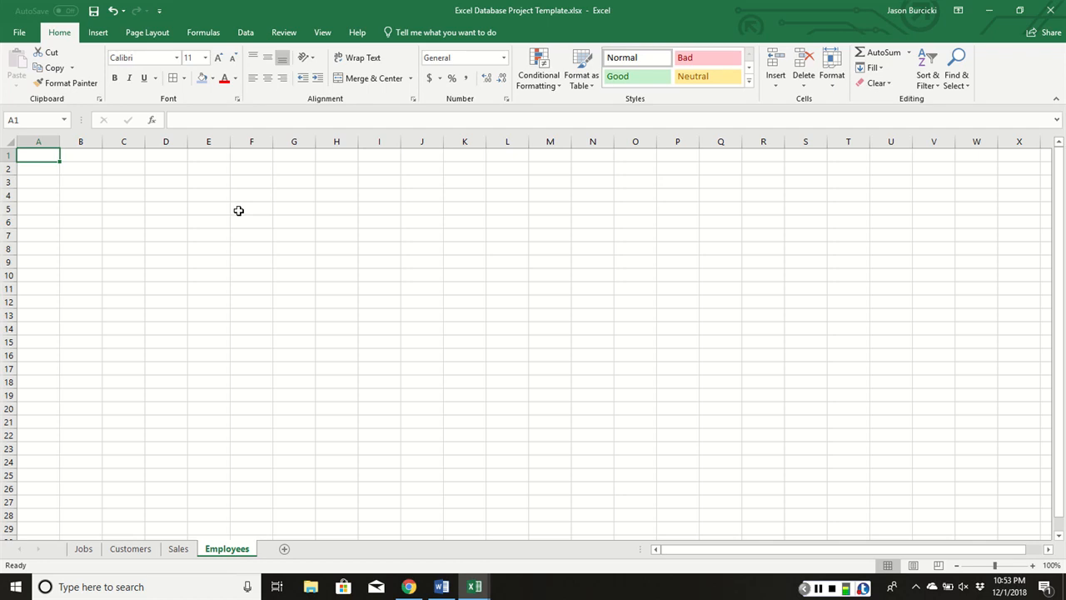
- Enter the column headers Employee #, Name and SSN in cells A1 to C1 of the Employees sheet
text(Employee)
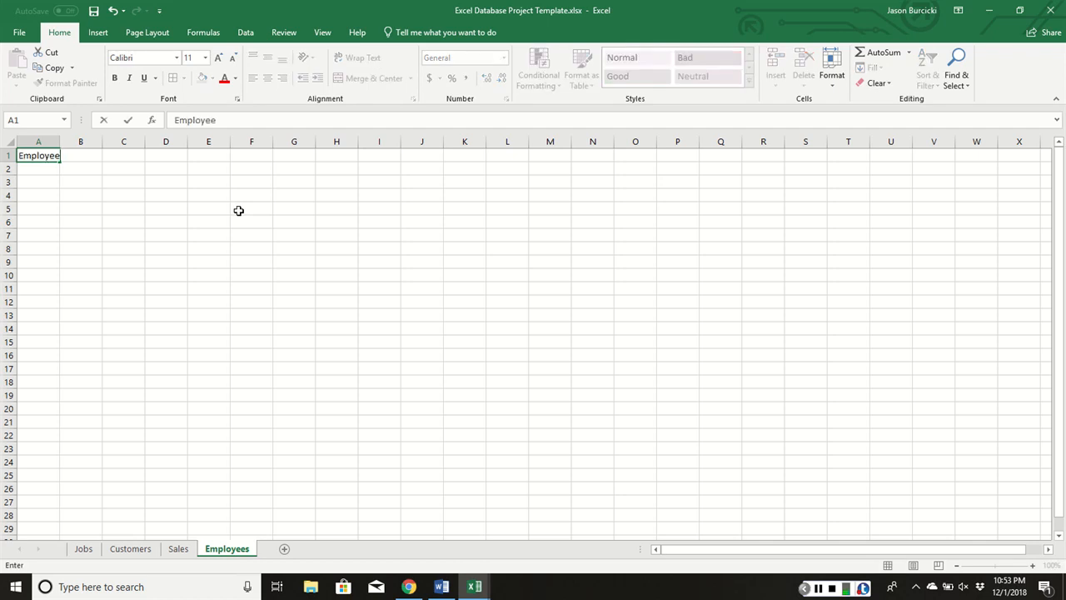
text( Number)
key(BackSpace)
key(BackSpace)
key(BackSpace)
key(BackSpace)
key(BackSpace)
key(BackSpace)
key(BackSpace)
text(#)
key(Tab)
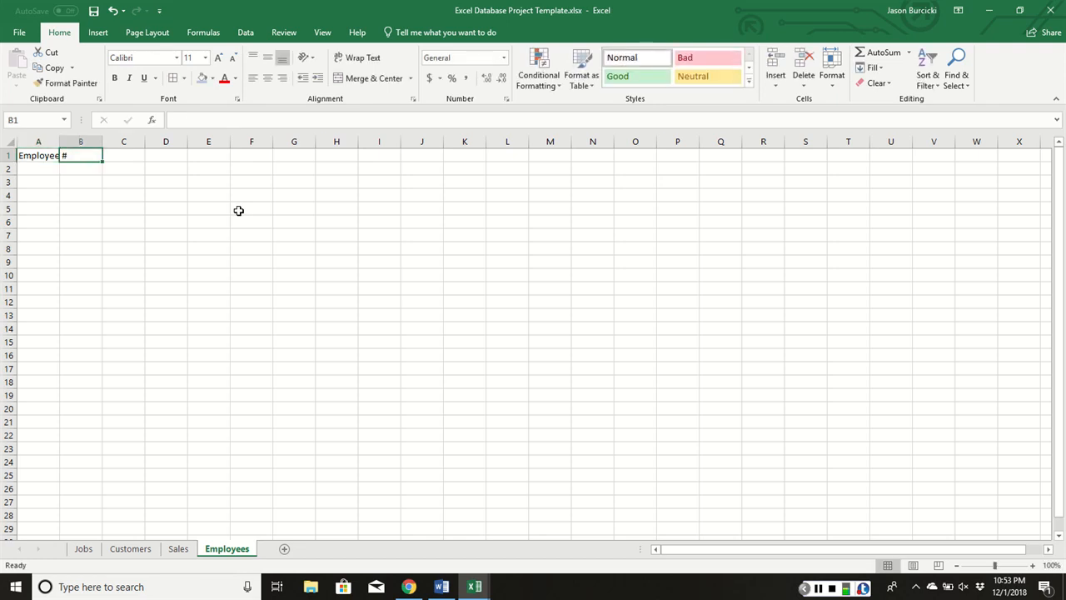
text(Name)
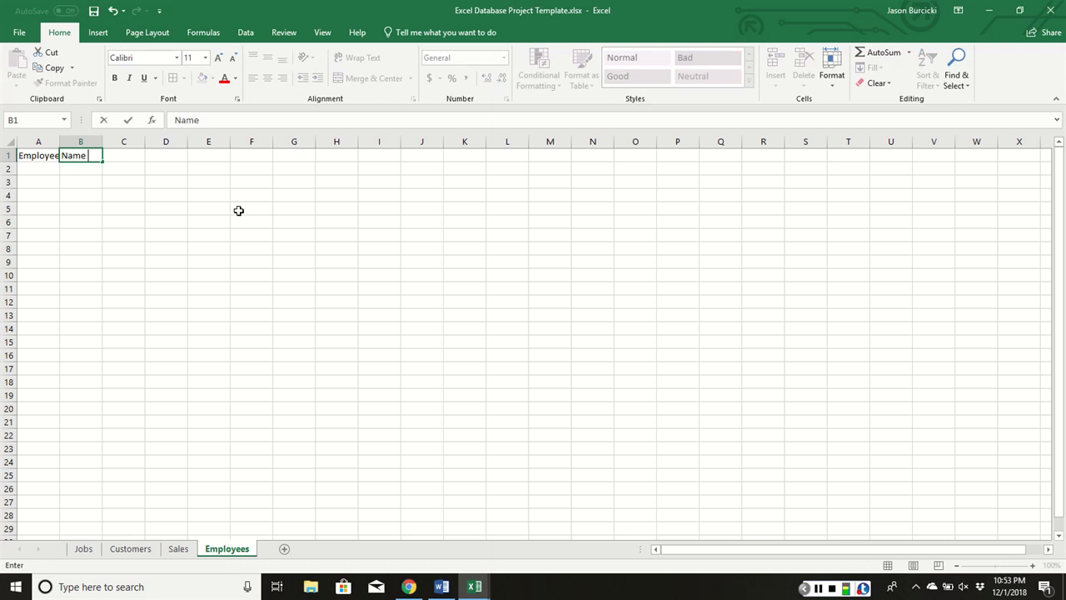
key(Tab)
text(SSN)
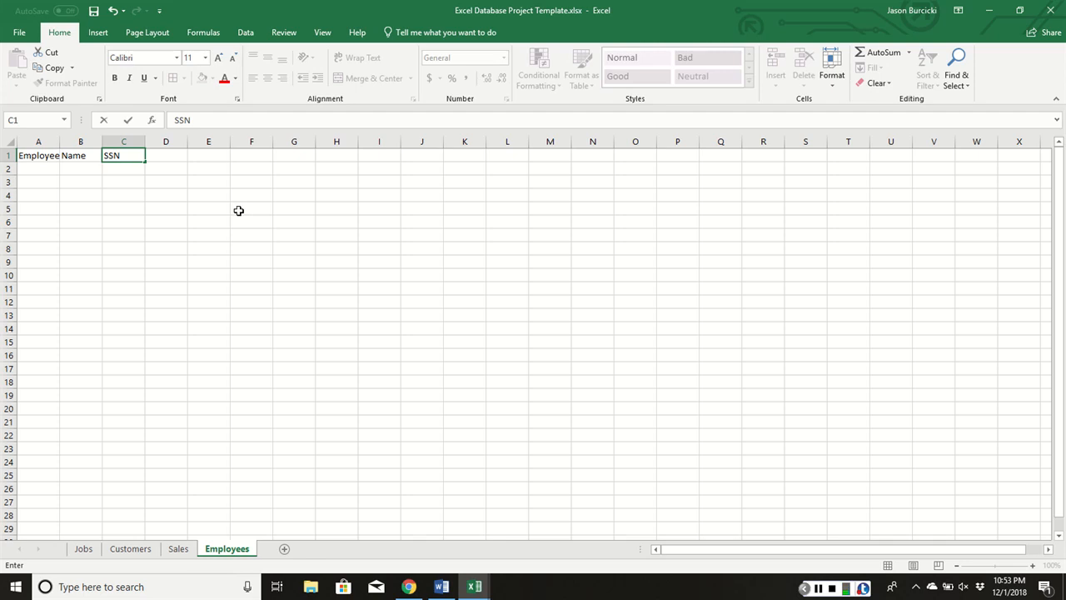
key(Tab)
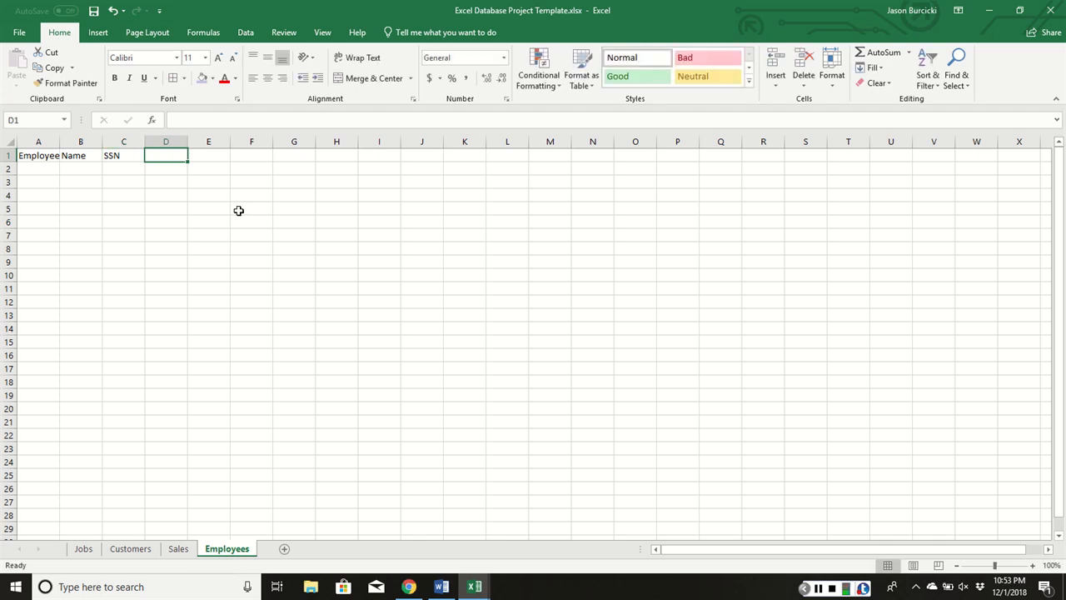
- Continue the header row with Street, City, State and Zip Code in cells D1 to G1
text(S)
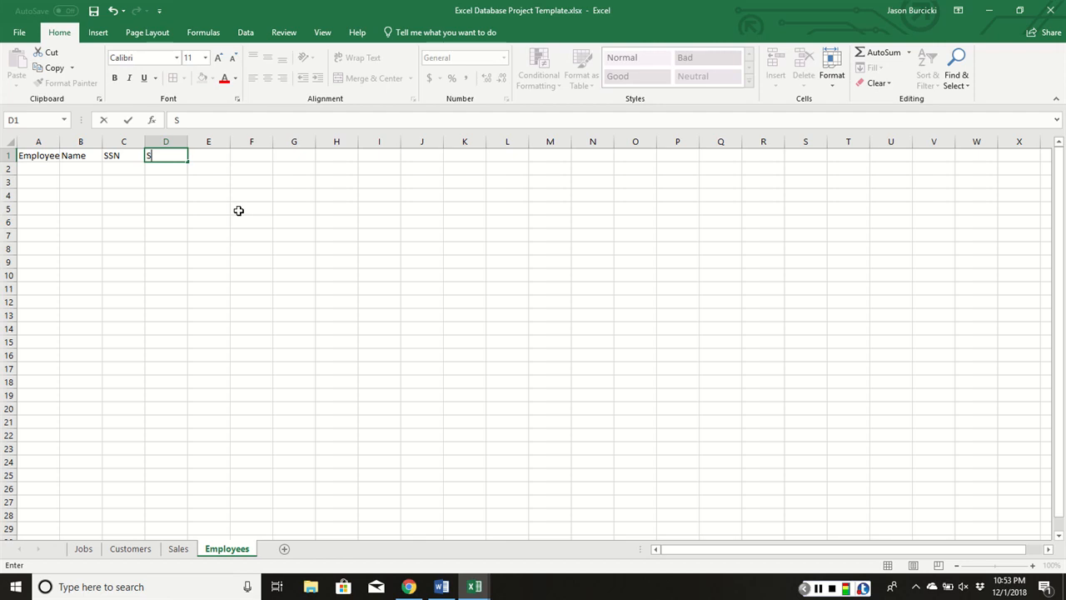
text(treet)
key(Tab)
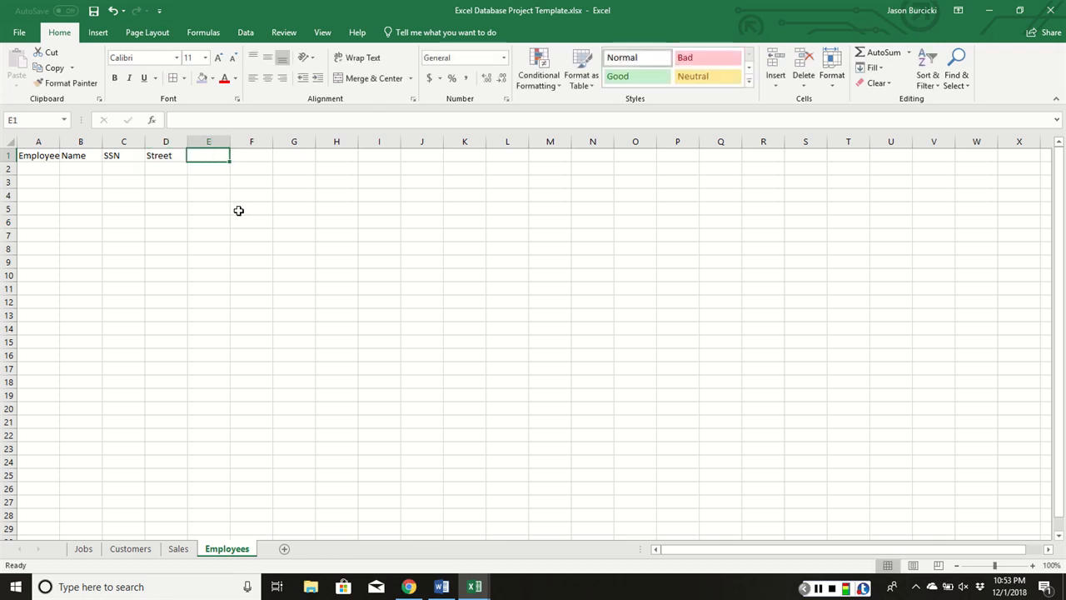
text(City)
key(Tab)
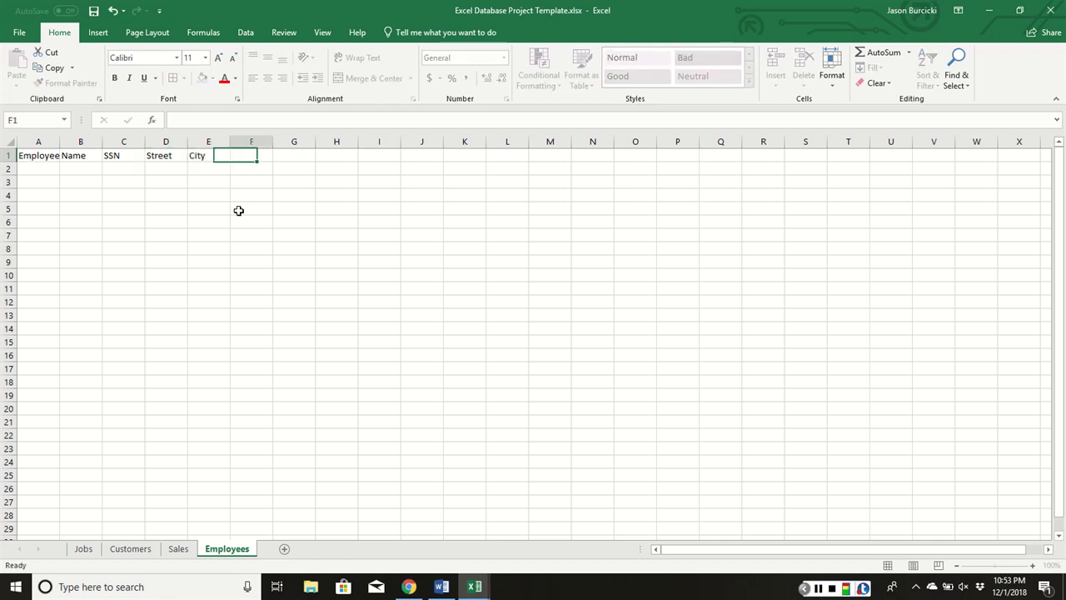
text(State)
key(Tab)
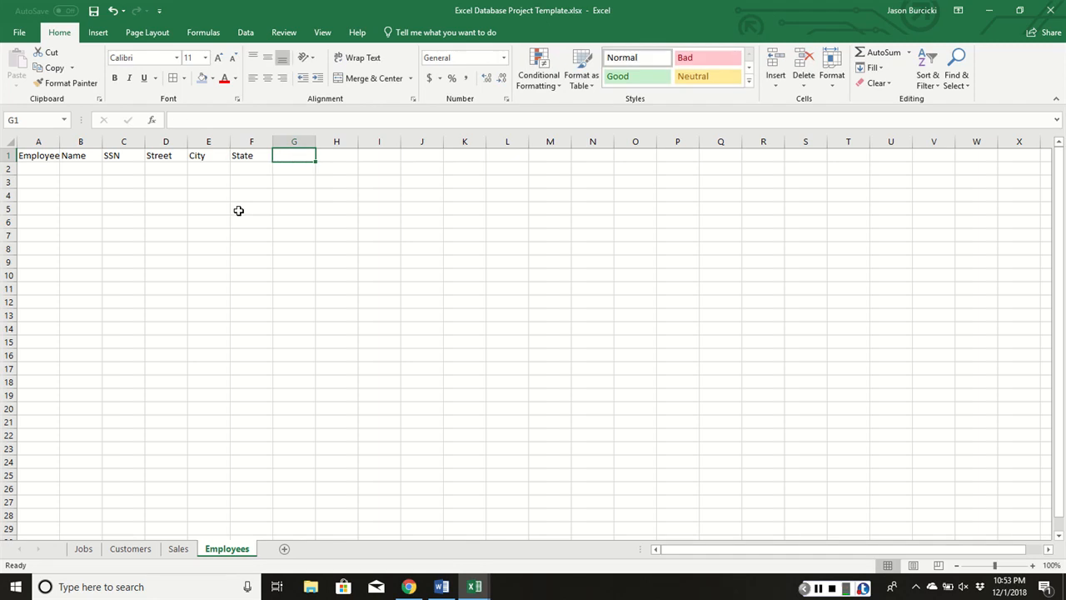
text(Zip Code)
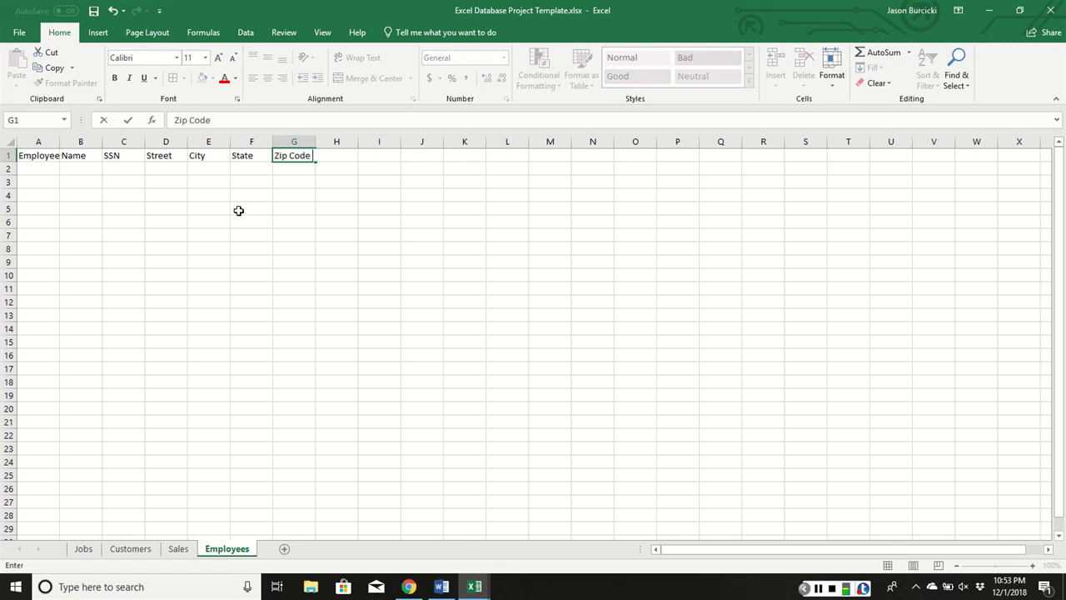
key(Tab)
- Finish the header row with Rate ($/hr), Total Wage (month) and Position in cells H1 to J1
text(Rate)
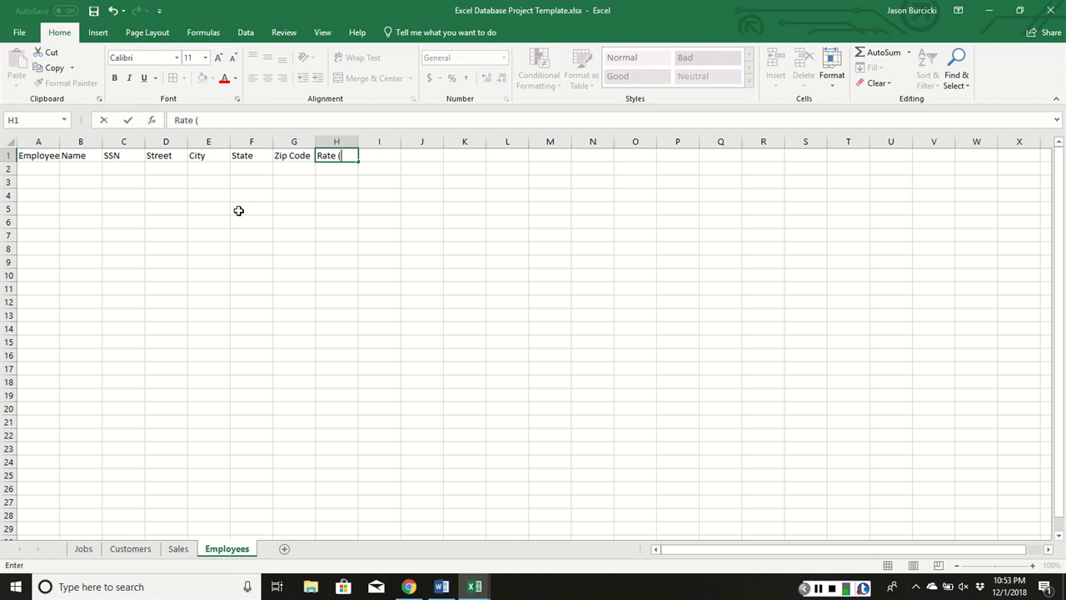
text( ($/hr)
key(Tab)
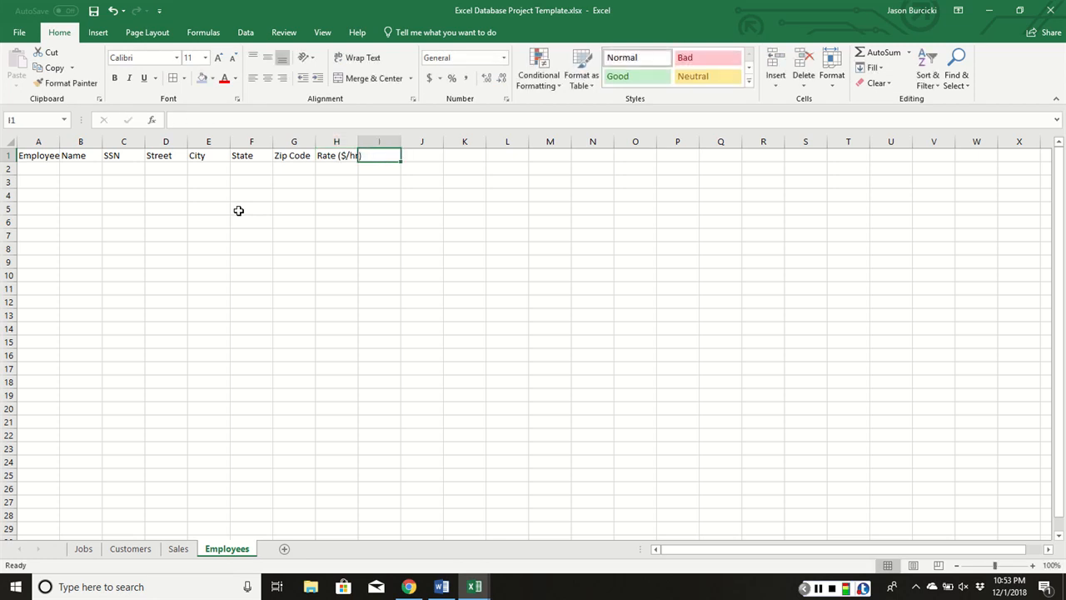
text(Total W)
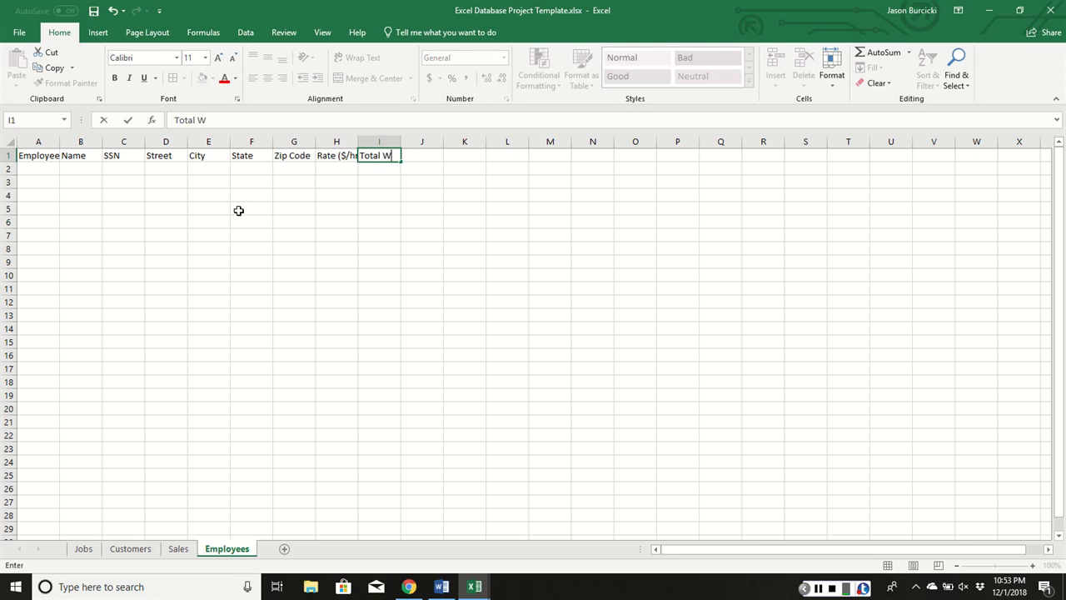
text(age (month)
key(Tab)
key(Tab)
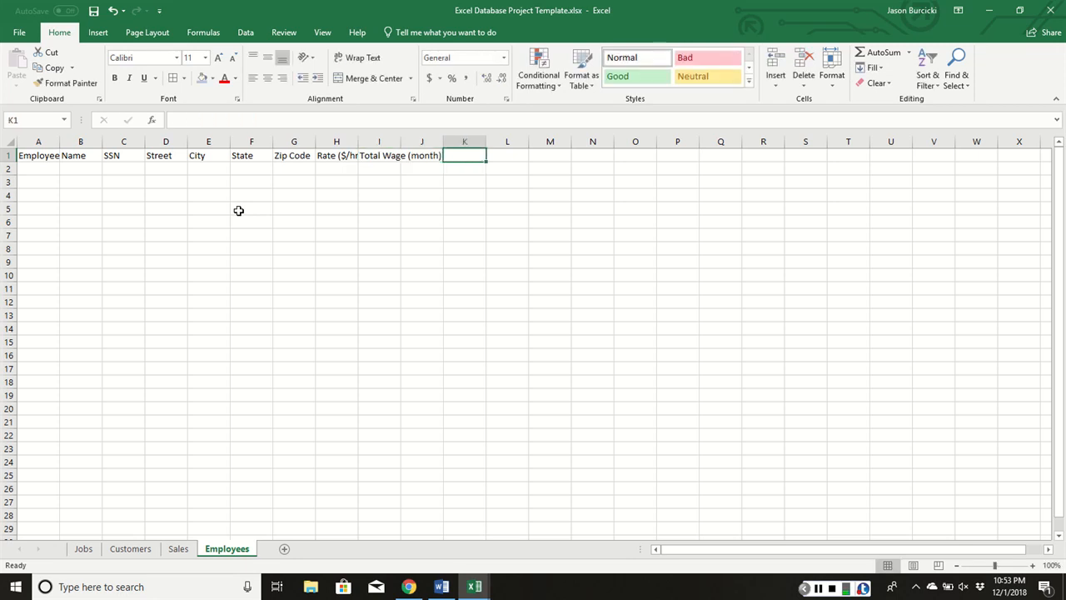
key(shift+Tab)
text(Position)
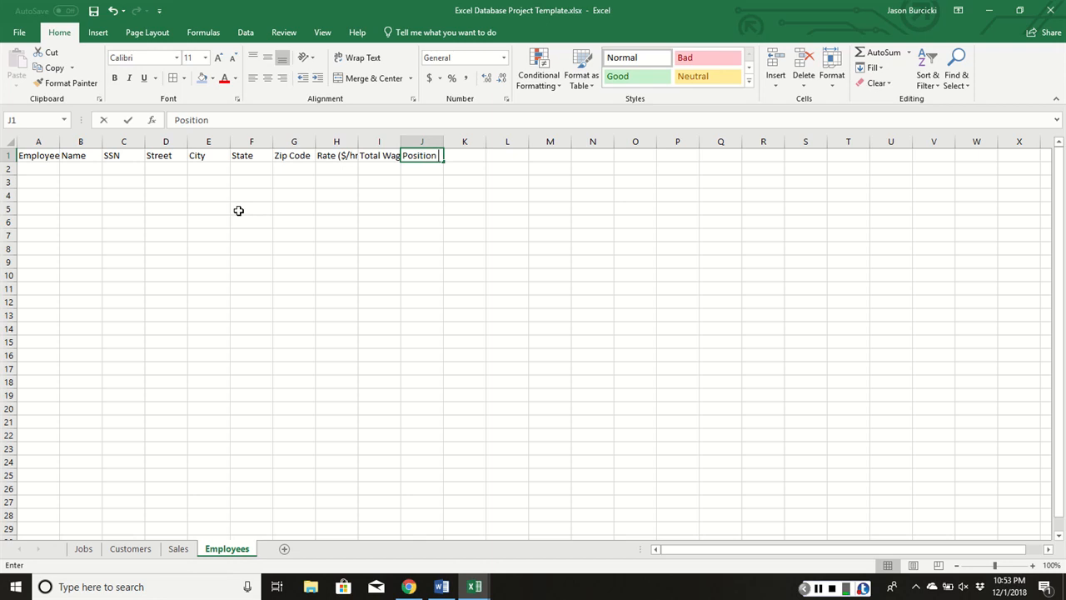
click(238, 211)
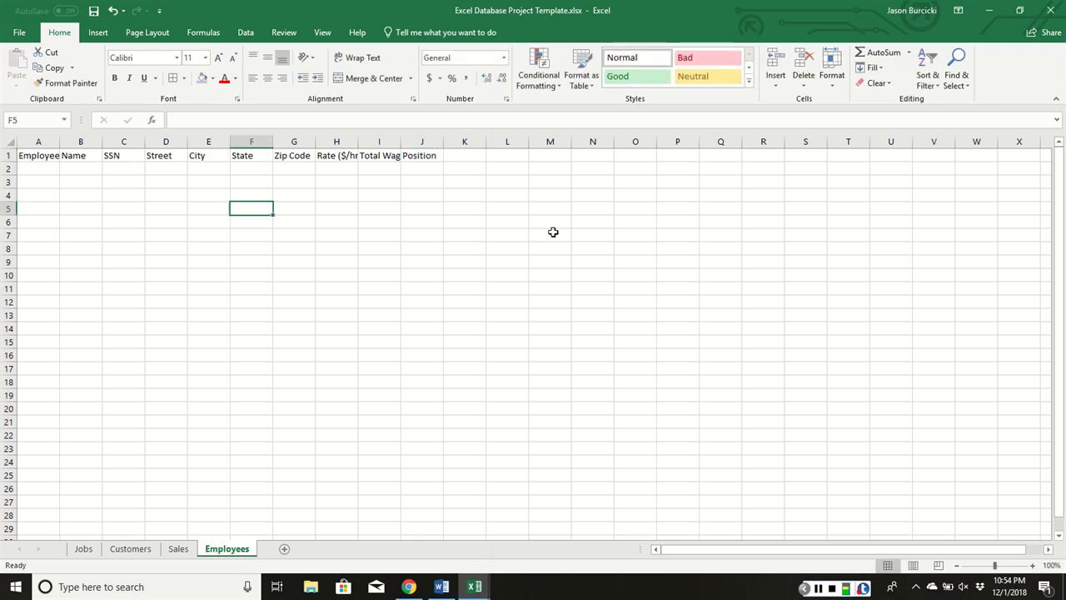
- AutoFit the width of all columns on the Employees sheet and select cell A2 for the first employee record
click(11, 142)
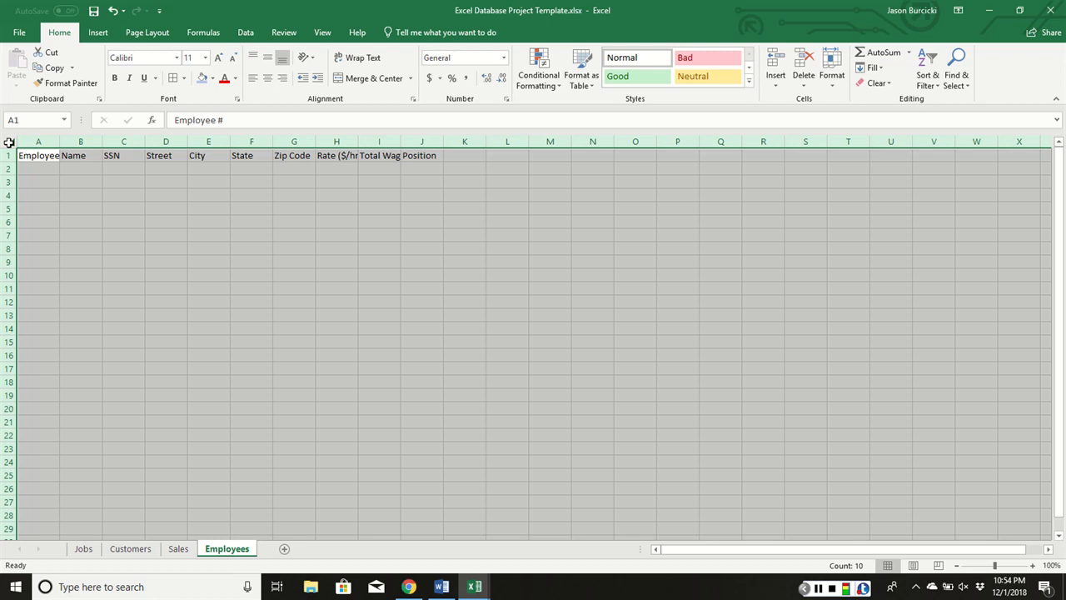
click(832, 67)
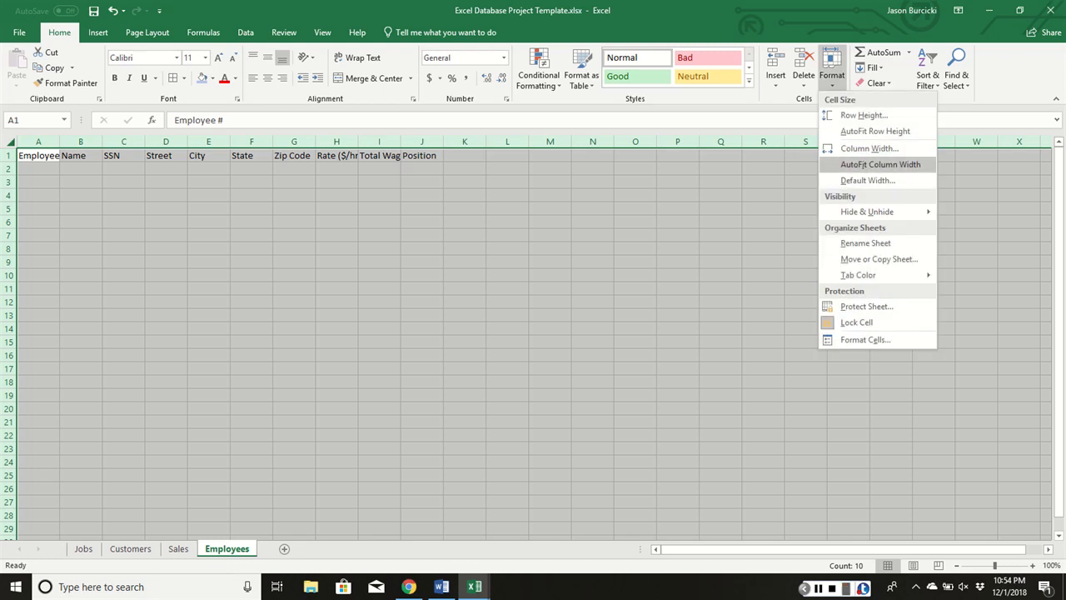
click(847, 163)
click(131, 171)
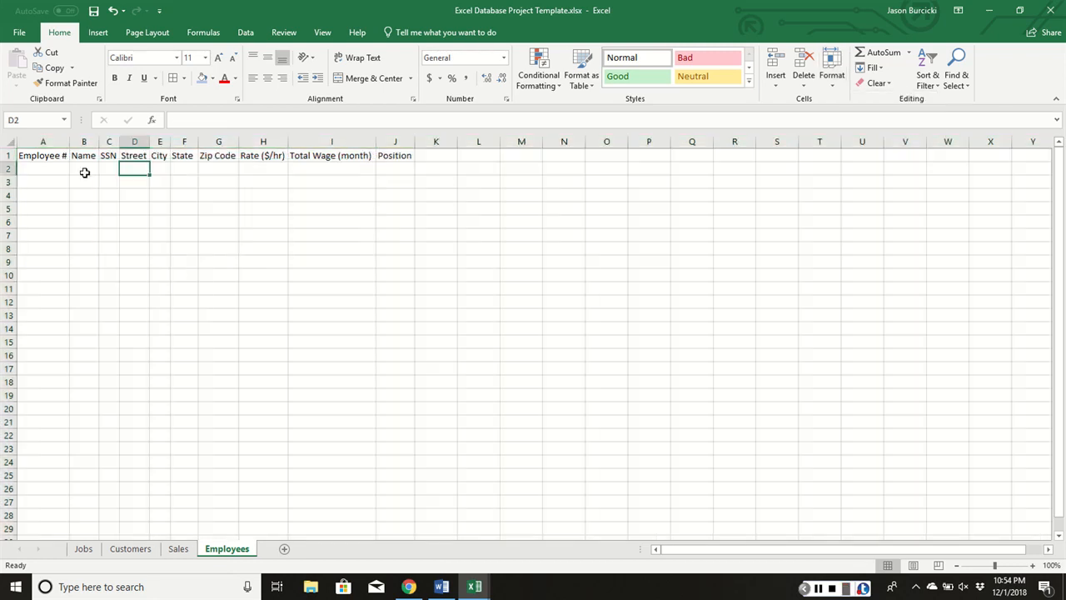
click(28, 167)
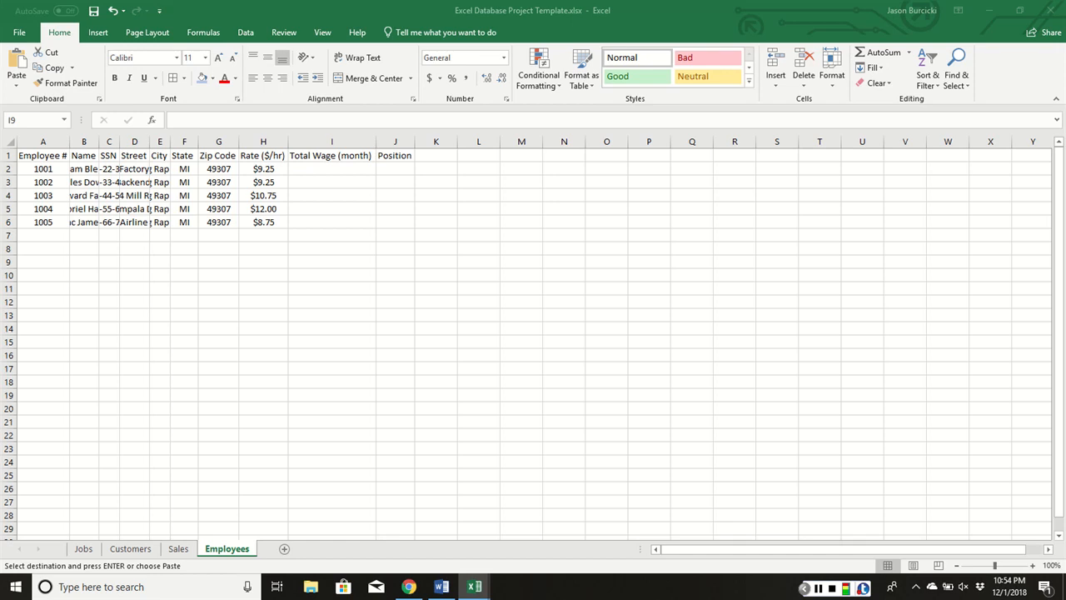
- Paste the copied employee records below the headers in columns A to H and AutoFit the width of all columns
key(ctrl+v)
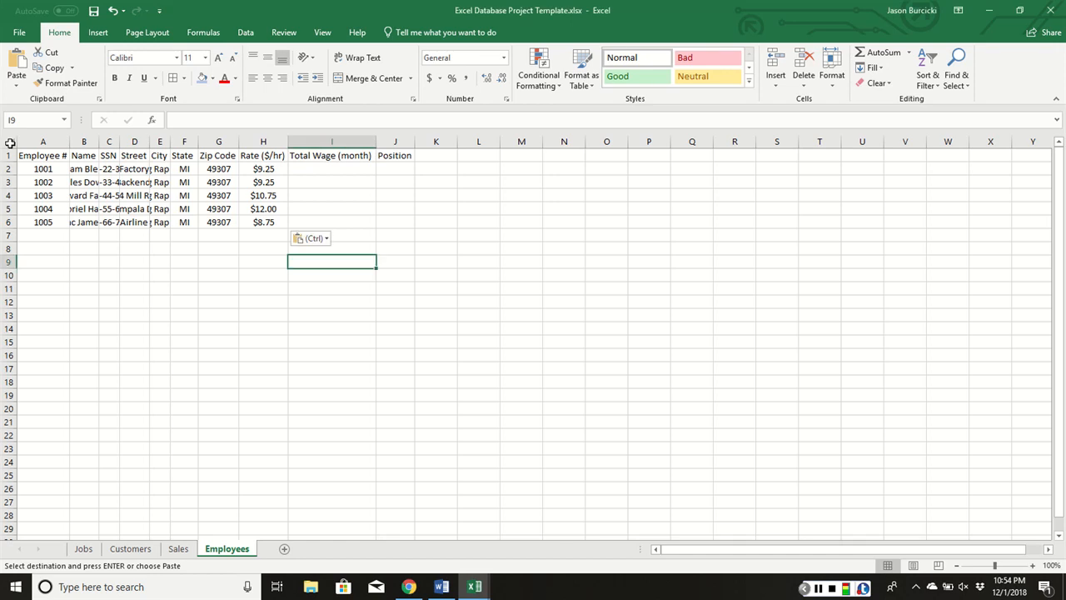
key(ctrl+a)
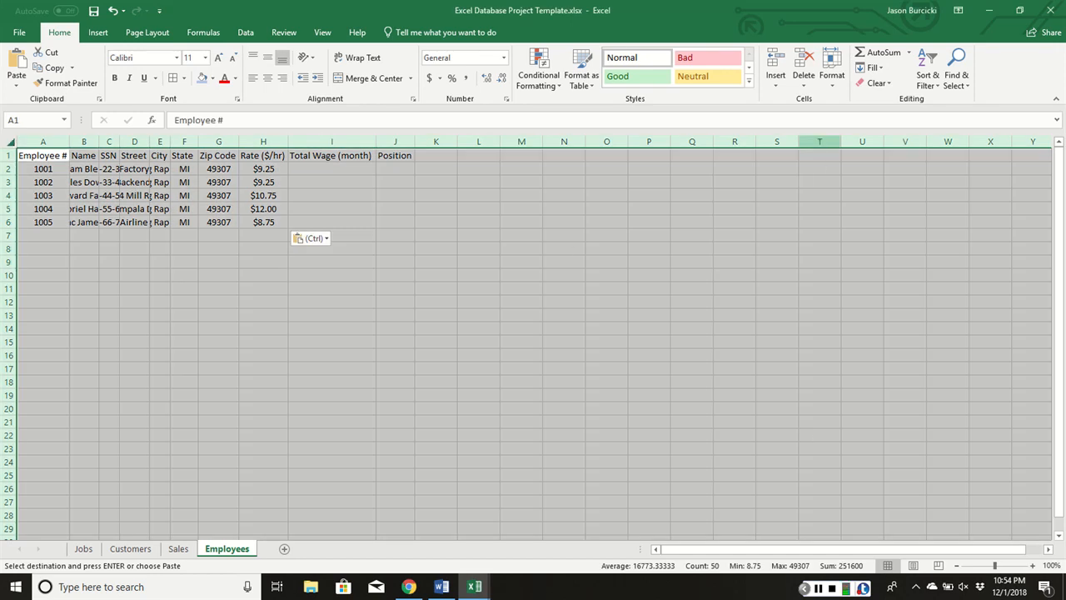
click(832, 70)
click(880, 164)
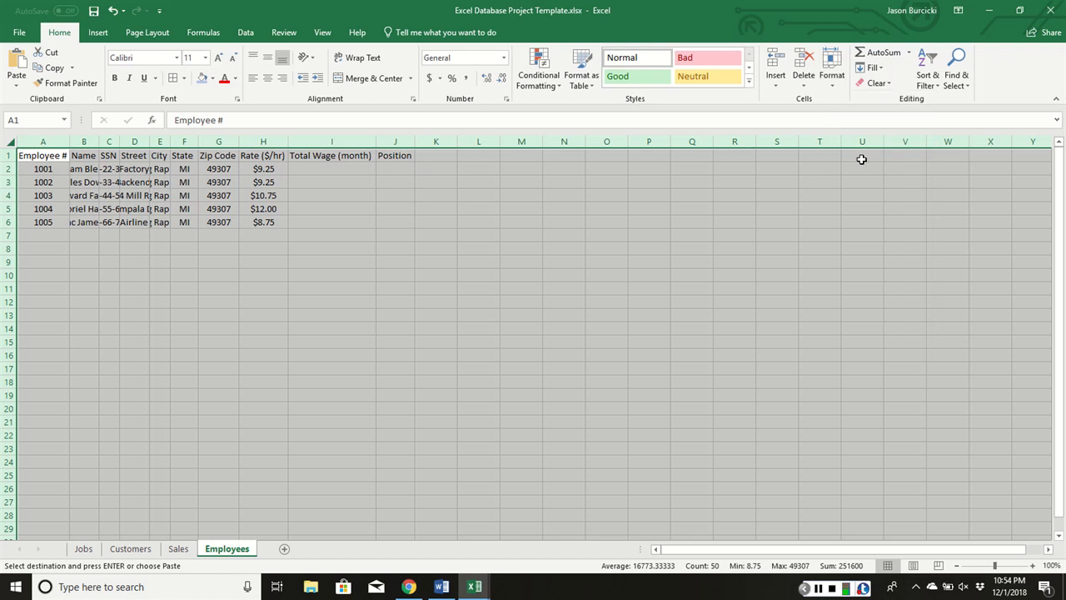
click(238, 288)
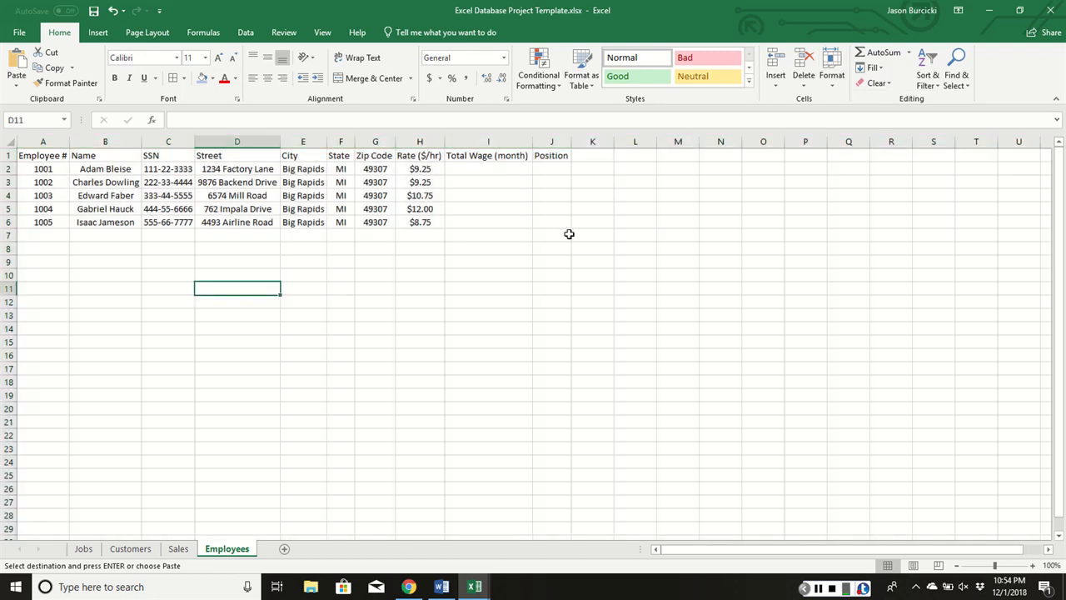
- Move the Total Wage (month) and Position headers one column over, from I1:J1 to J1:K1
click(421, 168)
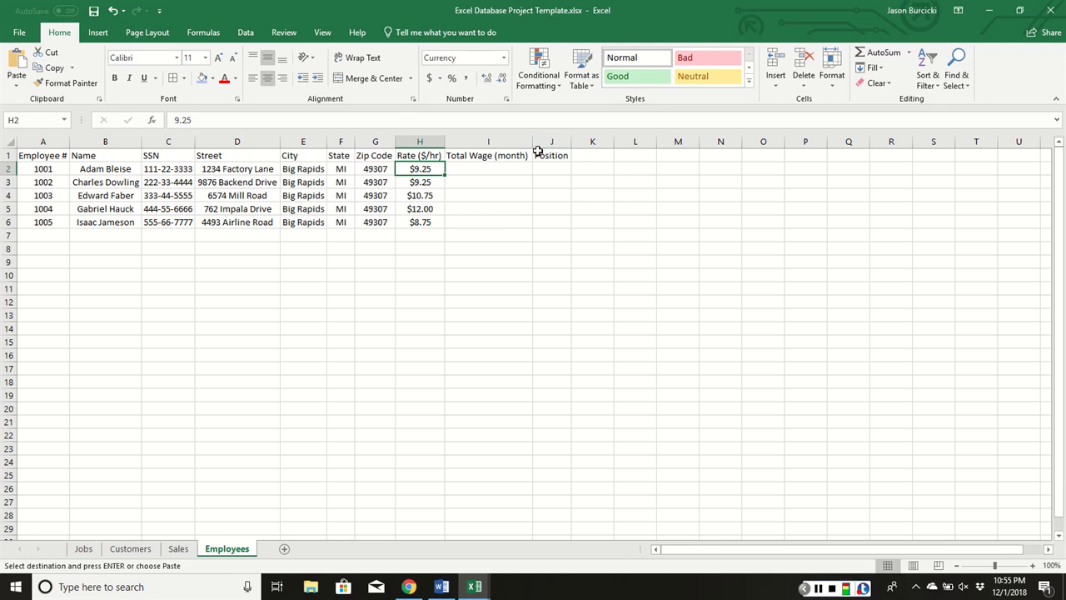
click(458, 170)
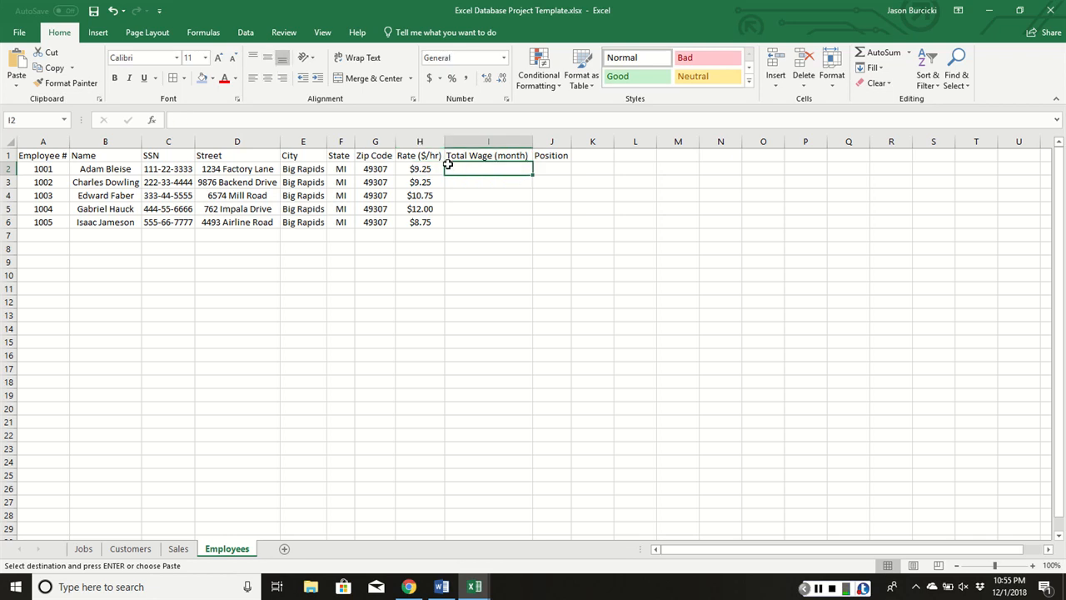
click(480, 157)
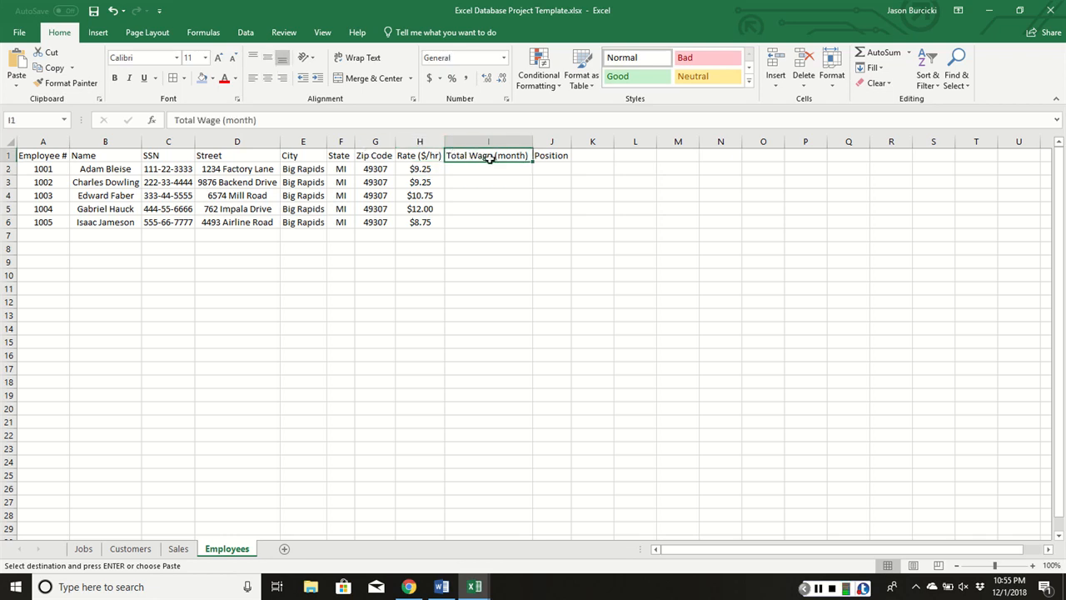
drag(497, 157, 549, 155)
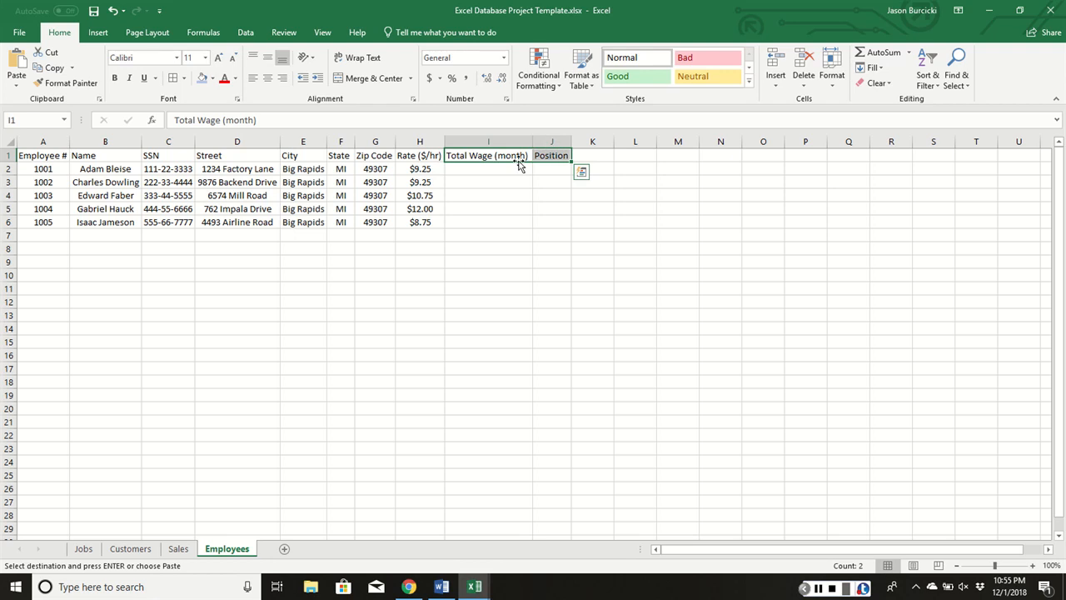
click(501, 156)
click(545, 155)
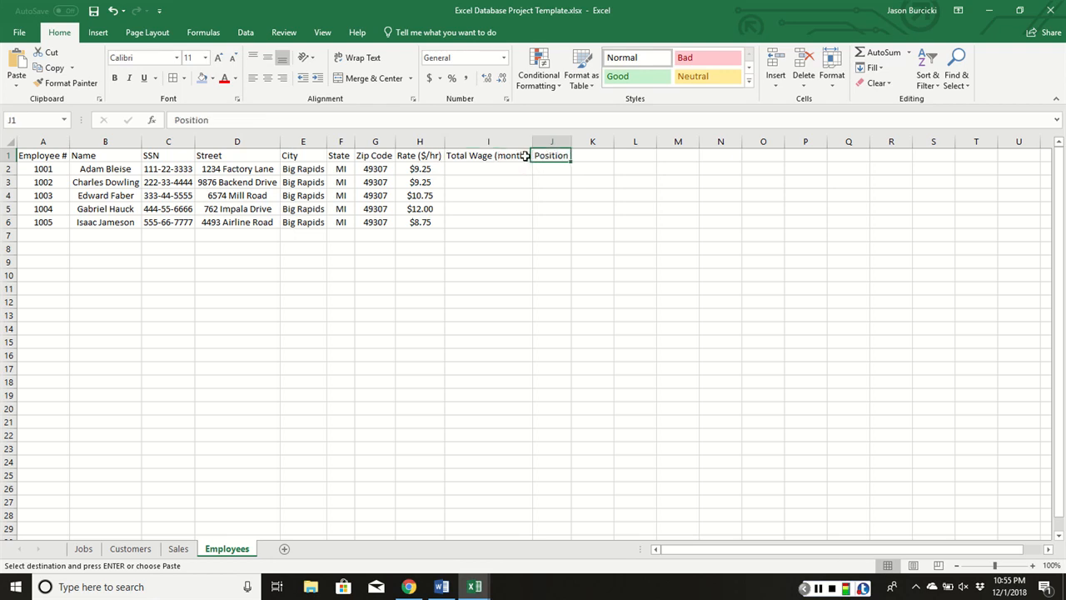
click(499, 156)
drag(506, 155, 545, 153)
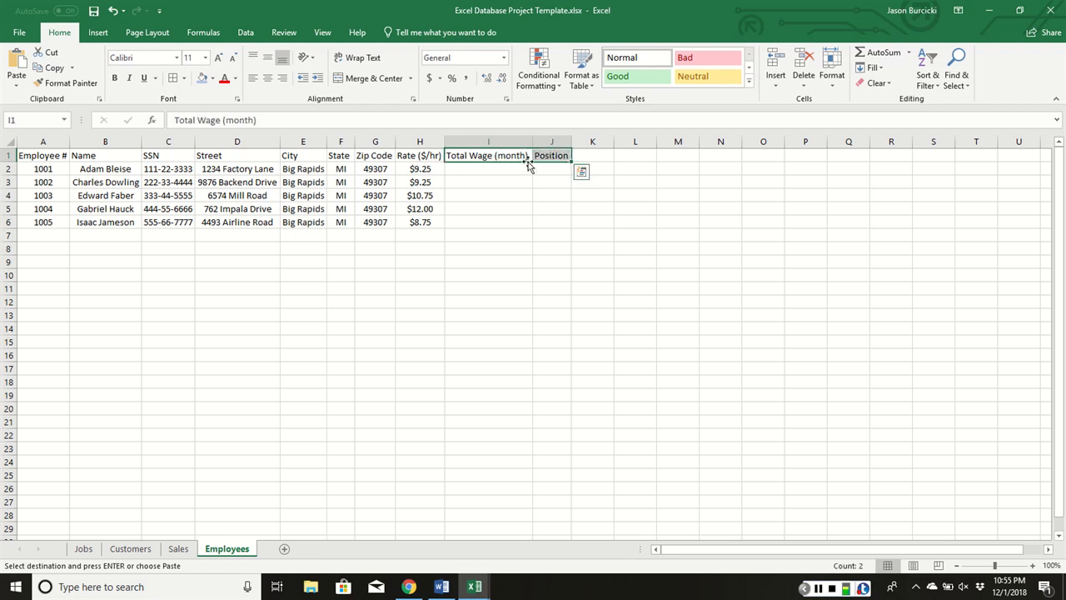
drag(666, 163, 581, 162)
click(683, 178)
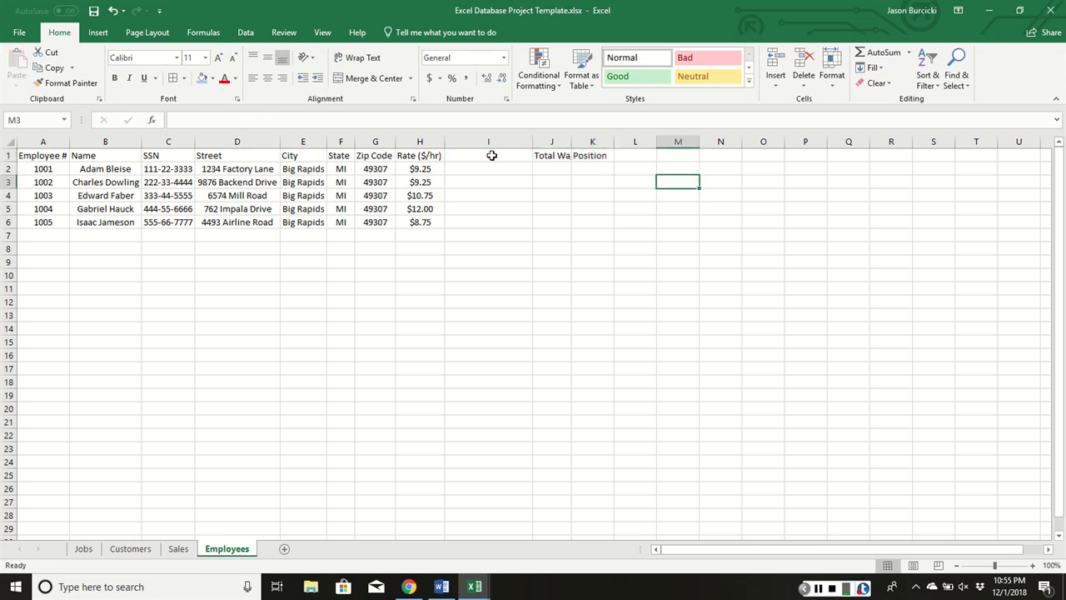
- Enter the header Total Hours in cell I1 and AutoFit the widths of columns I and J
click(491, 155)
text(Ti)
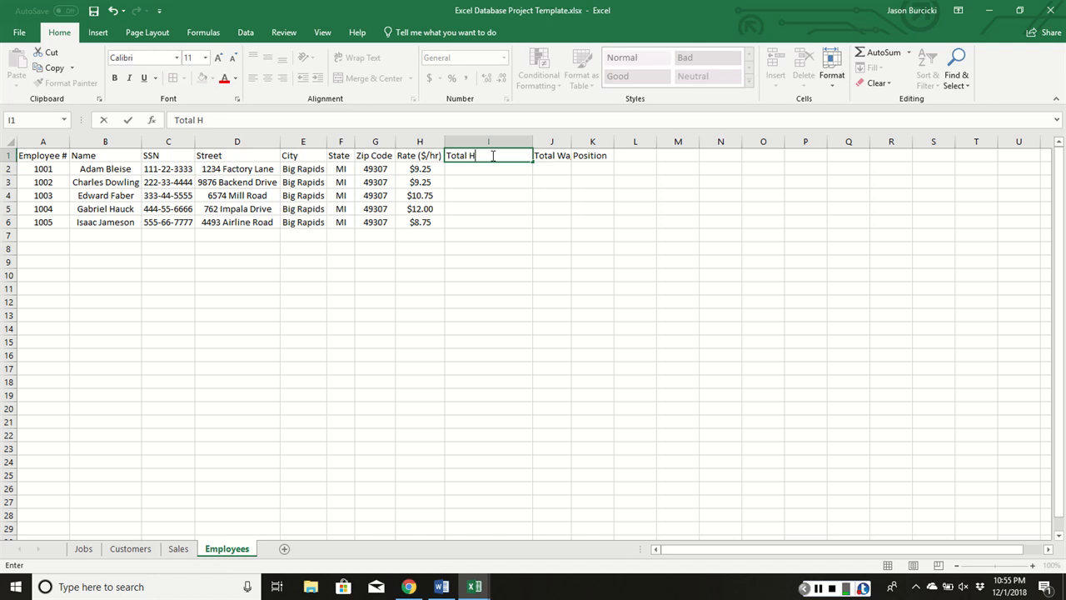
text(tal Hours)
key(Tab)
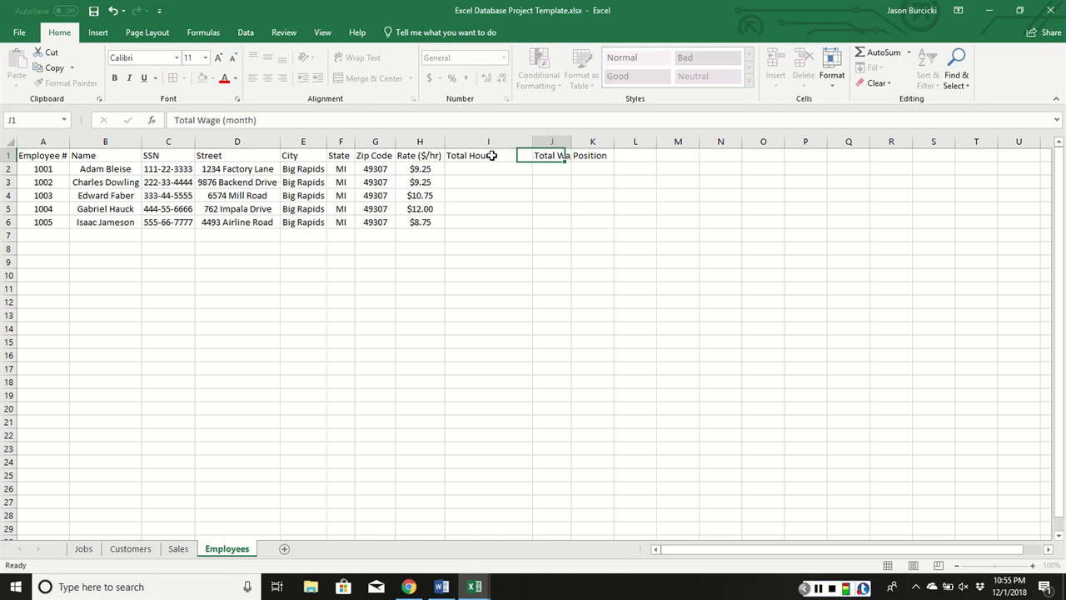
double_click(571, 143)
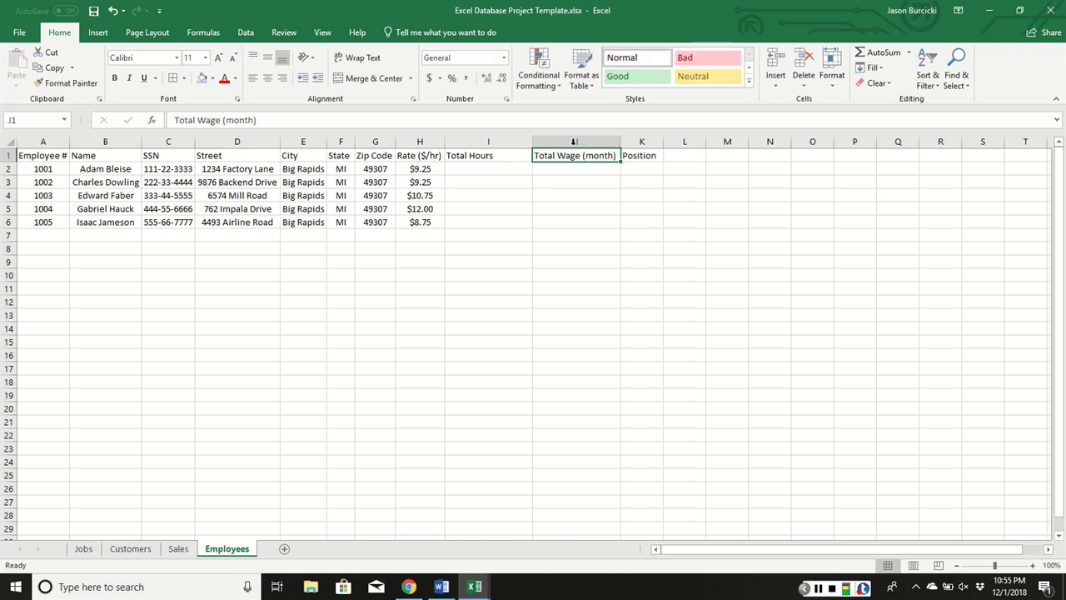
click(536, 168)
click(492, 166)
double_click(532, 141)
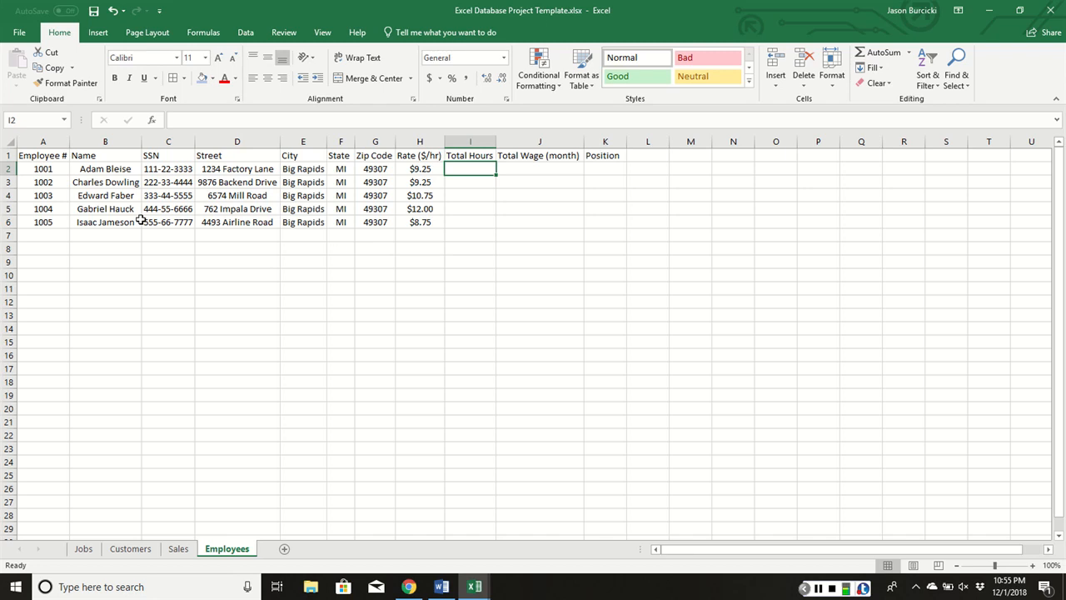
click(116, 169)
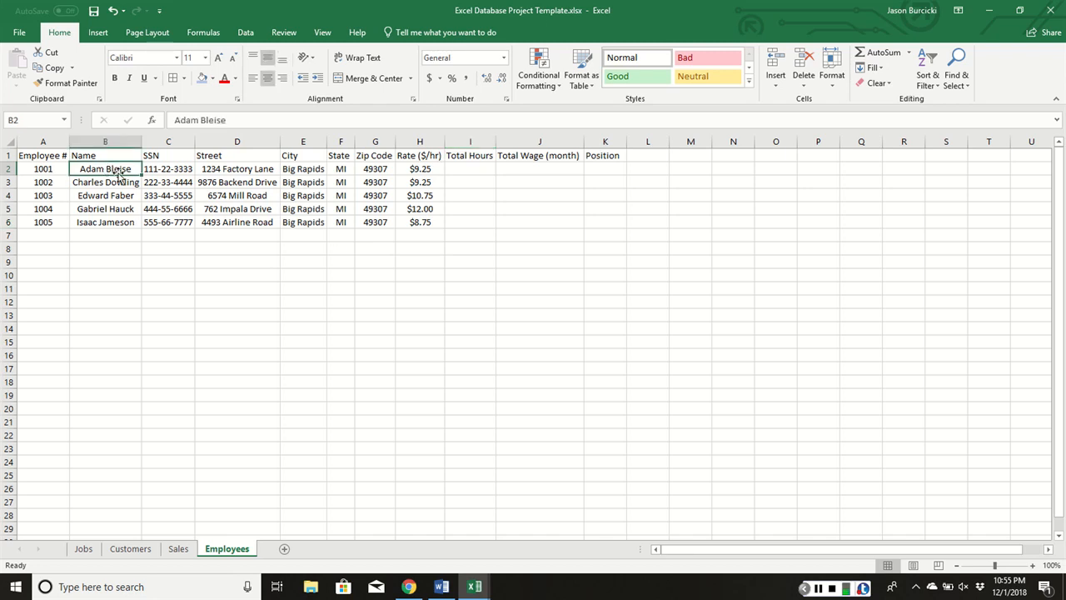
click(117, 192)
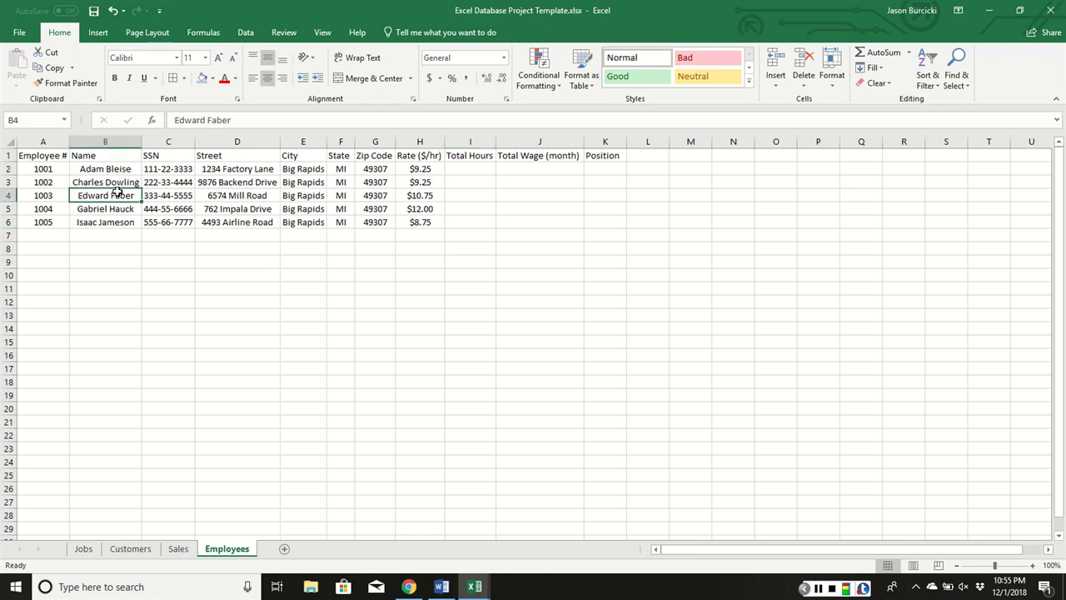
click(112, 183)
click(112, 196)
click(111, 209)
click(107, 223)
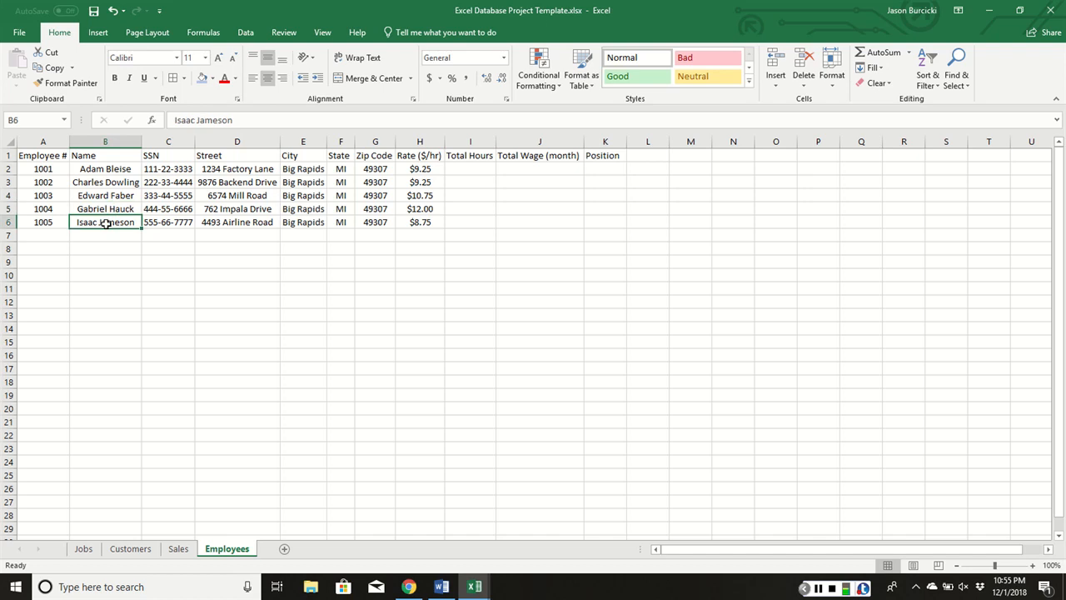
- Insert a SUMIF function in cell I2 with the absolute range Customers!$I$5:$I$14
click(464, 168)
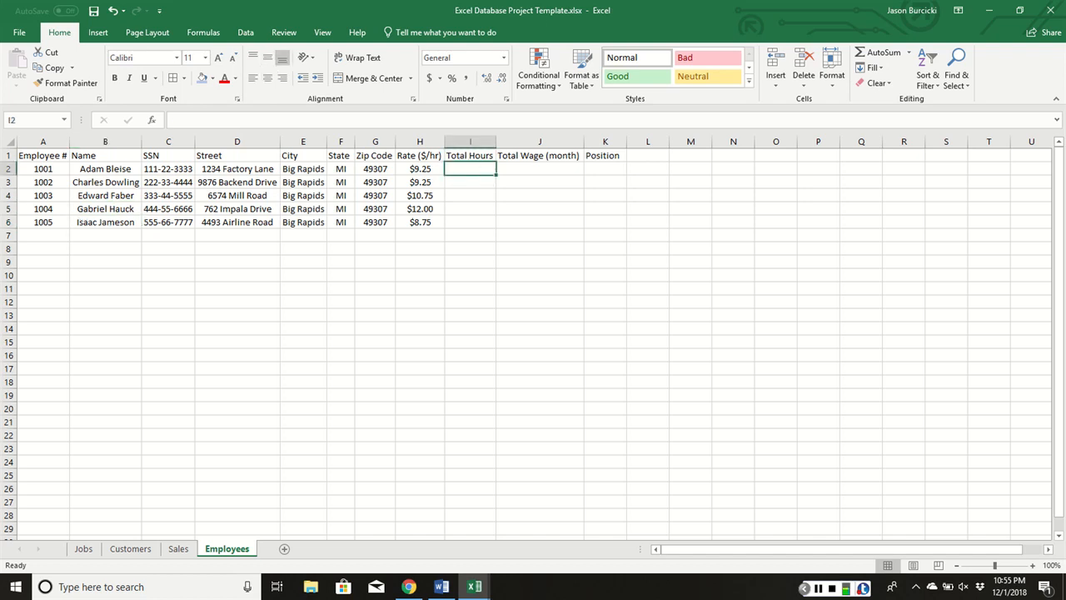
click(203, 32)
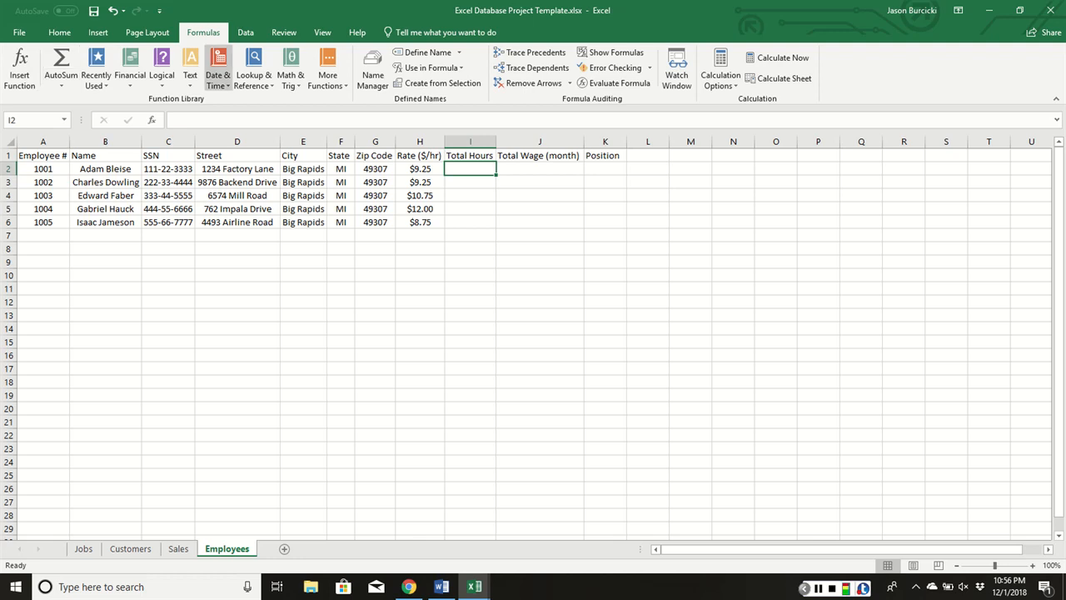
click(19, 71)
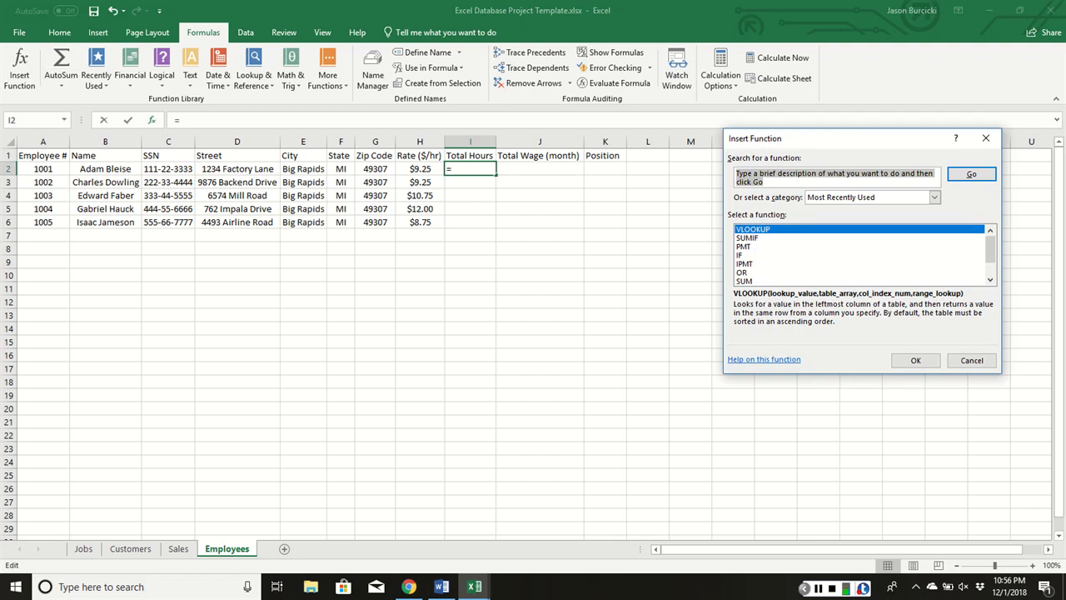
click(748, 238)
key(Return)
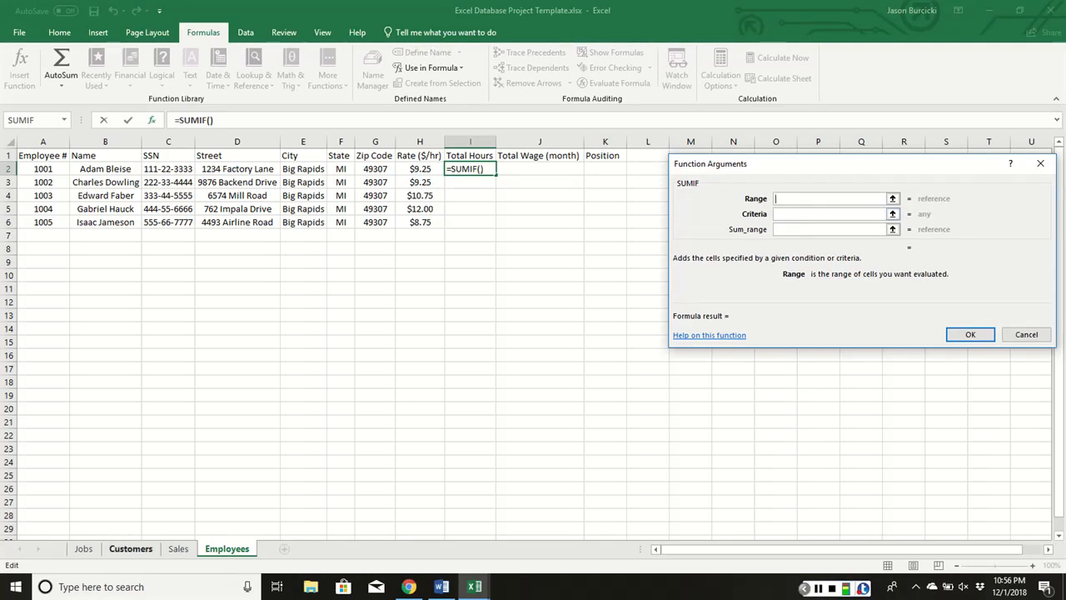
click(130, 548)
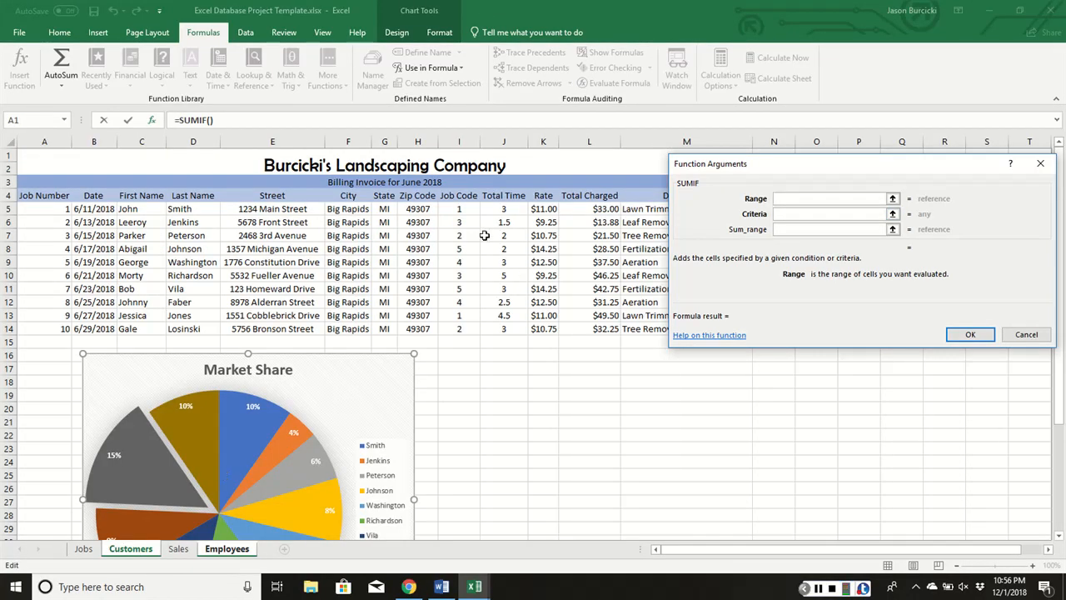
drag(467, 209, 458, 329)
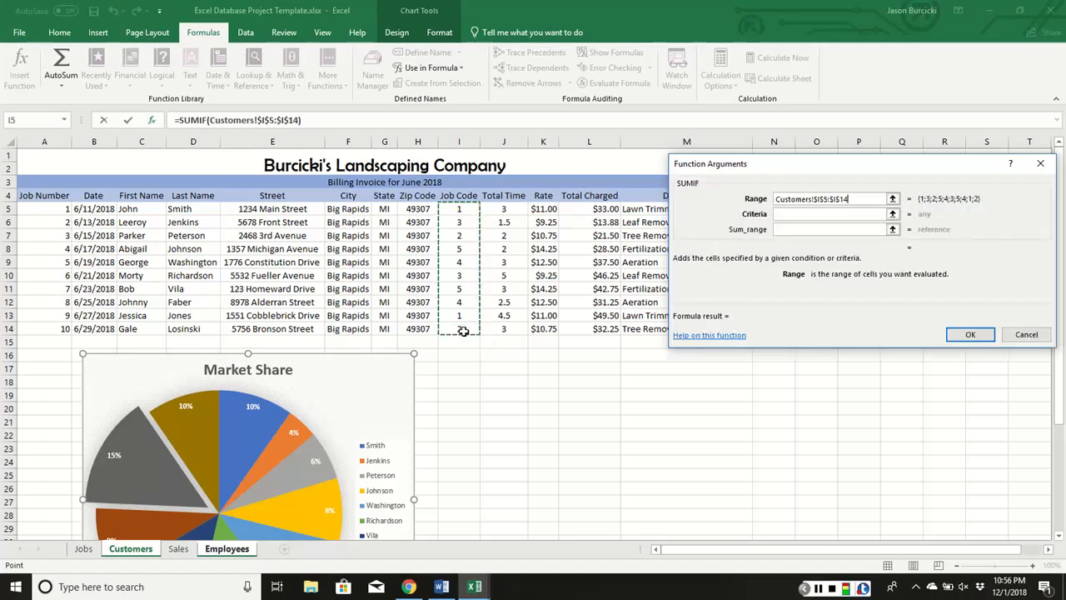
- Complete the SUMIF function with criteria Jobs!A2 and sum range Customers!$J$5:$J$14
key(Tab)
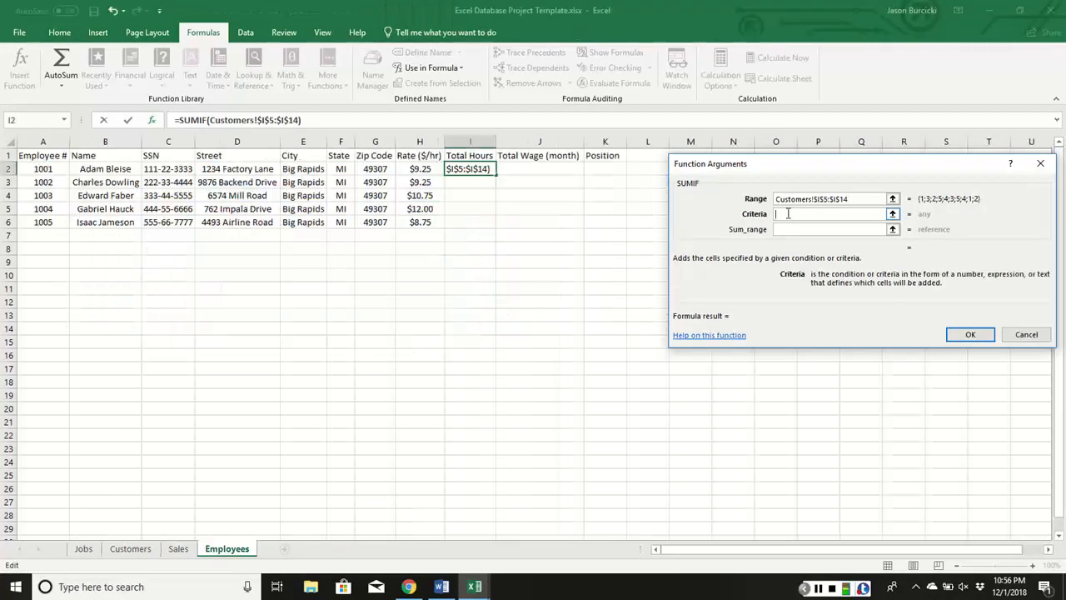
click(83, 548)
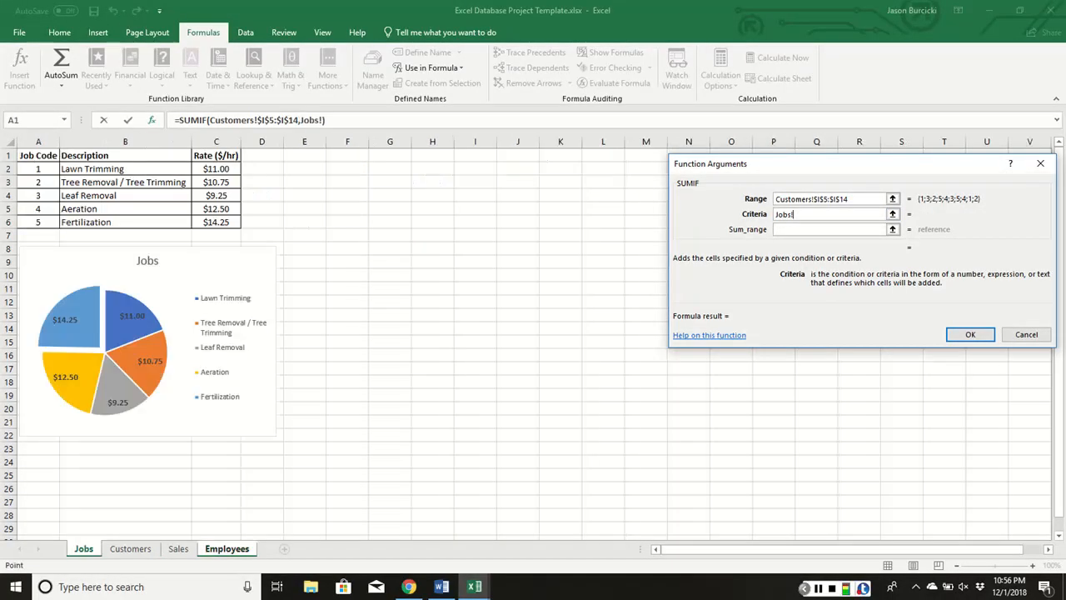
click(41, 169)
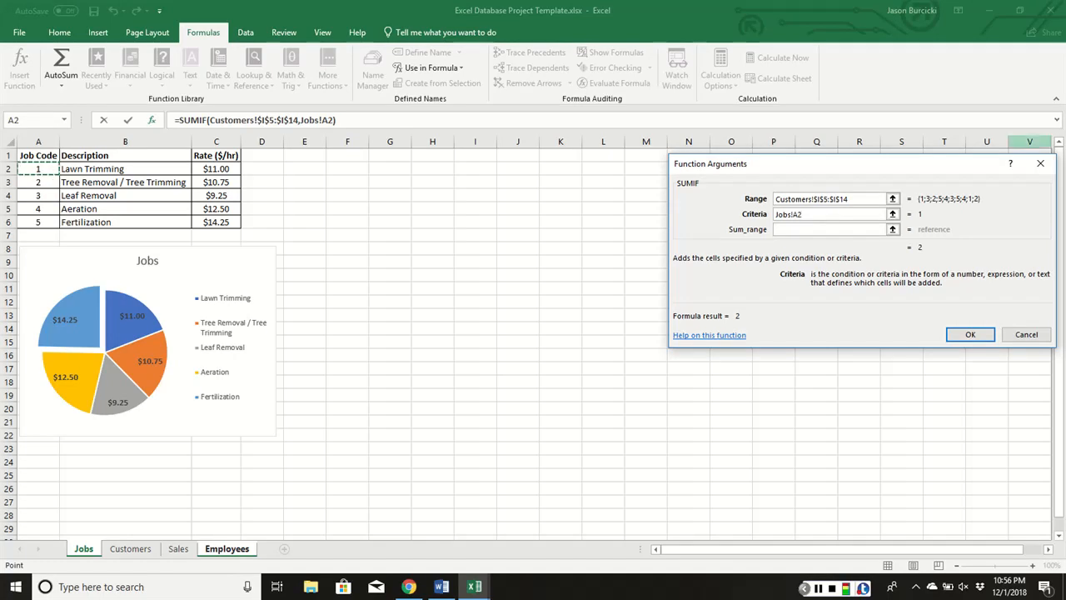
click(789, 229)
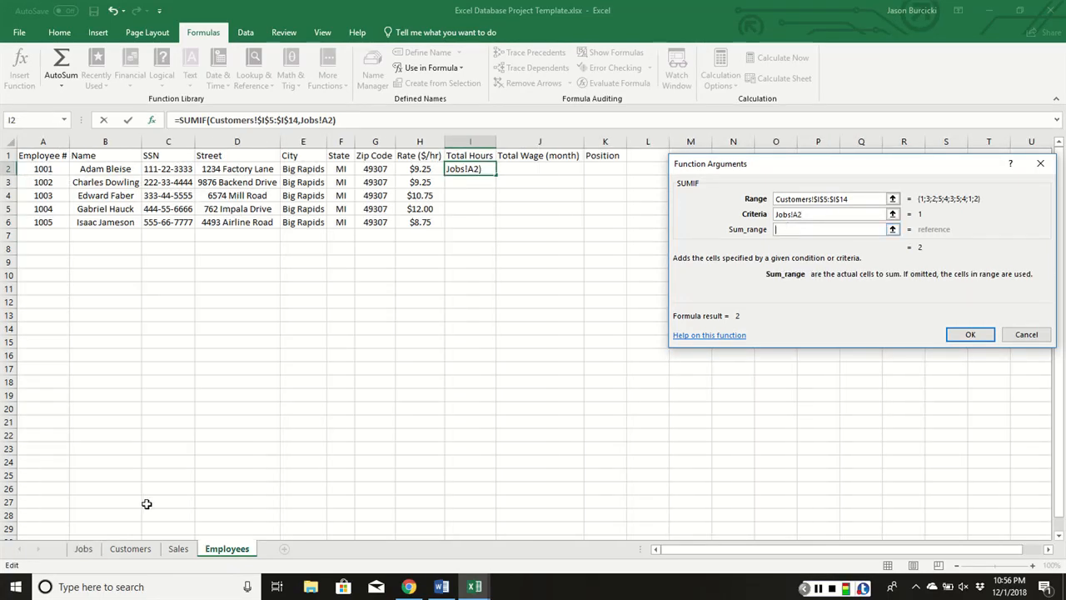
click(131, 548)
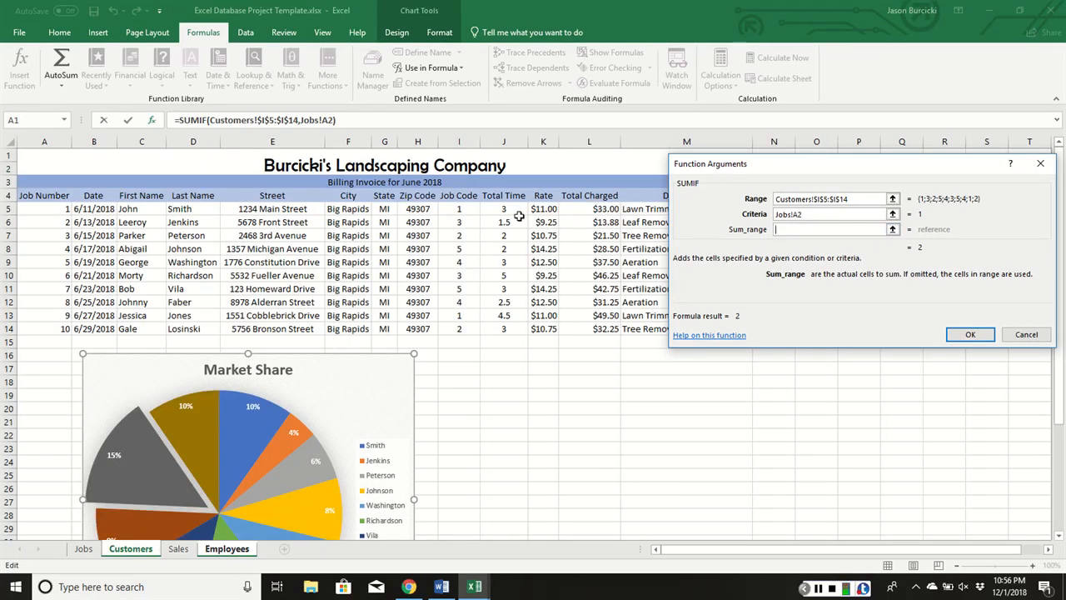
drag(504, 208, 500, 327)
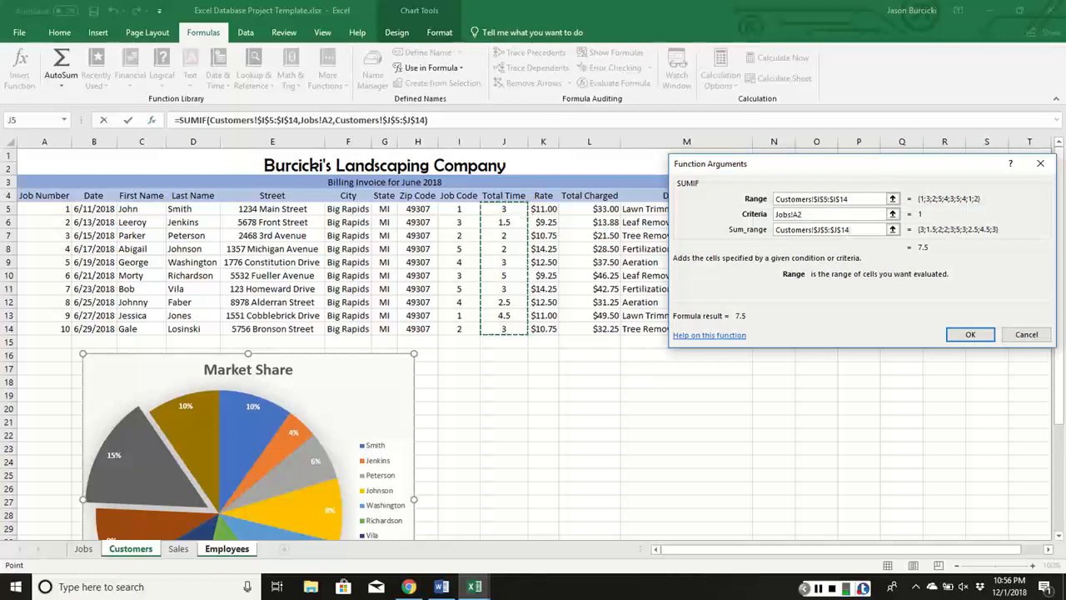
key(Return)
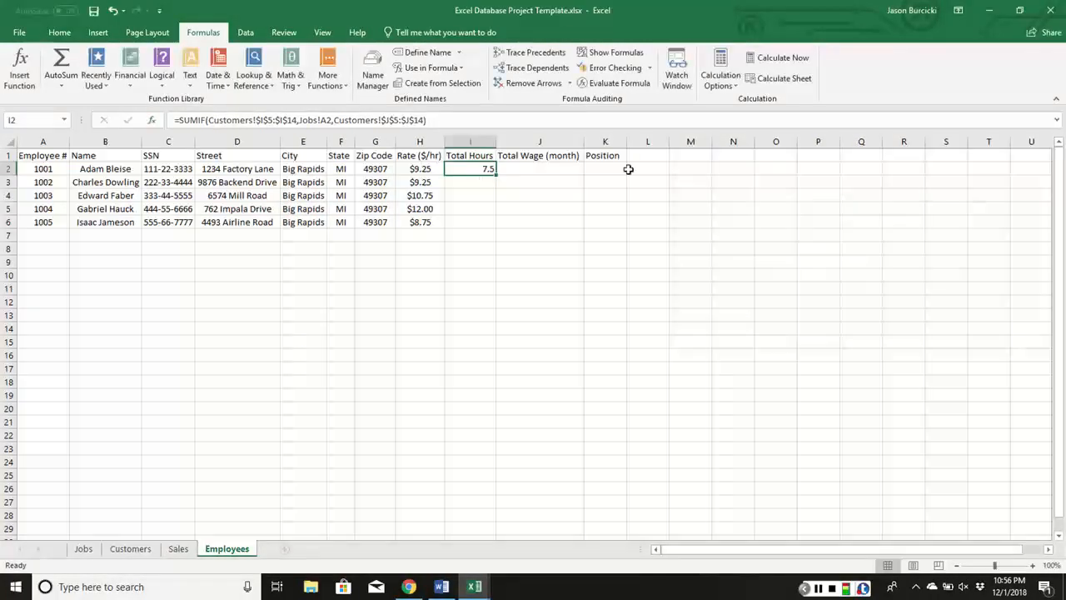
- Fill the Total Hours formula from cell I2 down to I6
click(608, 167)
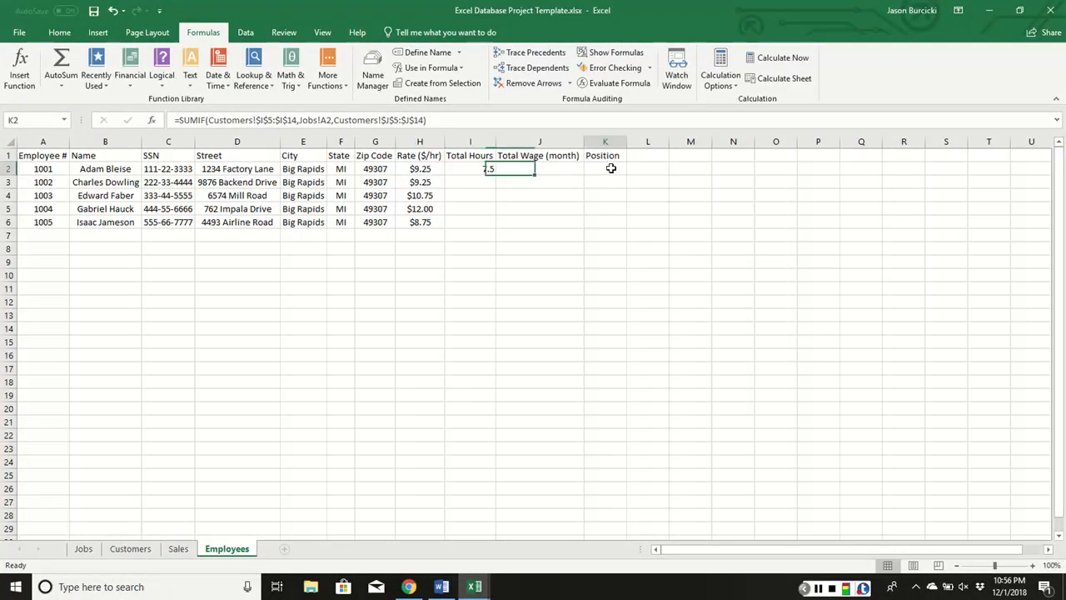
click(480, 183)
click(480, 204)
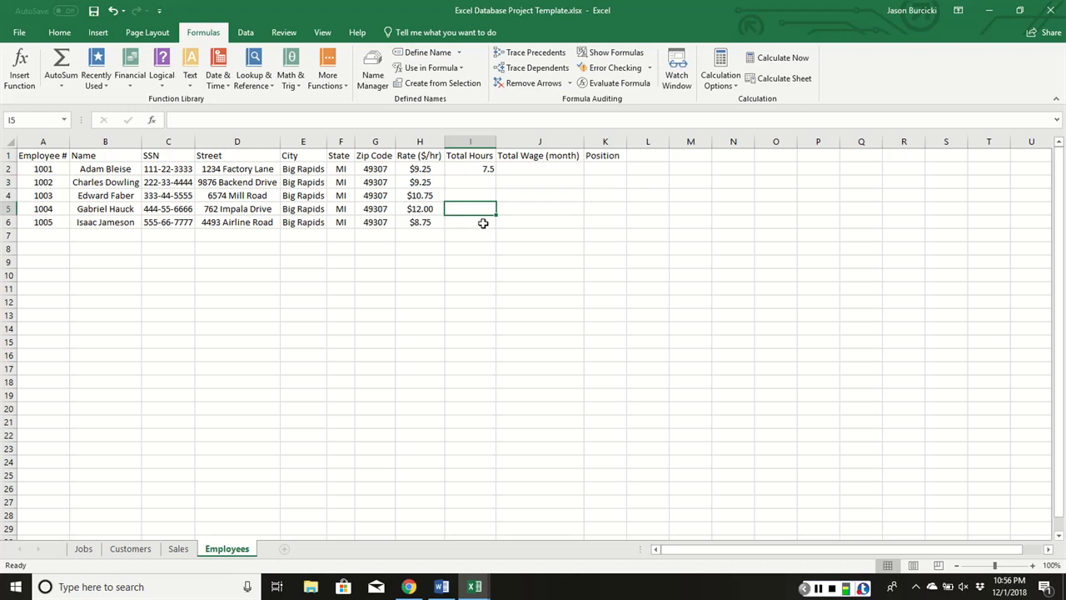
click(483, 168)
drag(496, 175, 492, 225)
click(561, 207)
- Calculate Total Wage (month) in cell J2 with the formula =I2*H2 and fill it down to J6
click(528, 168)
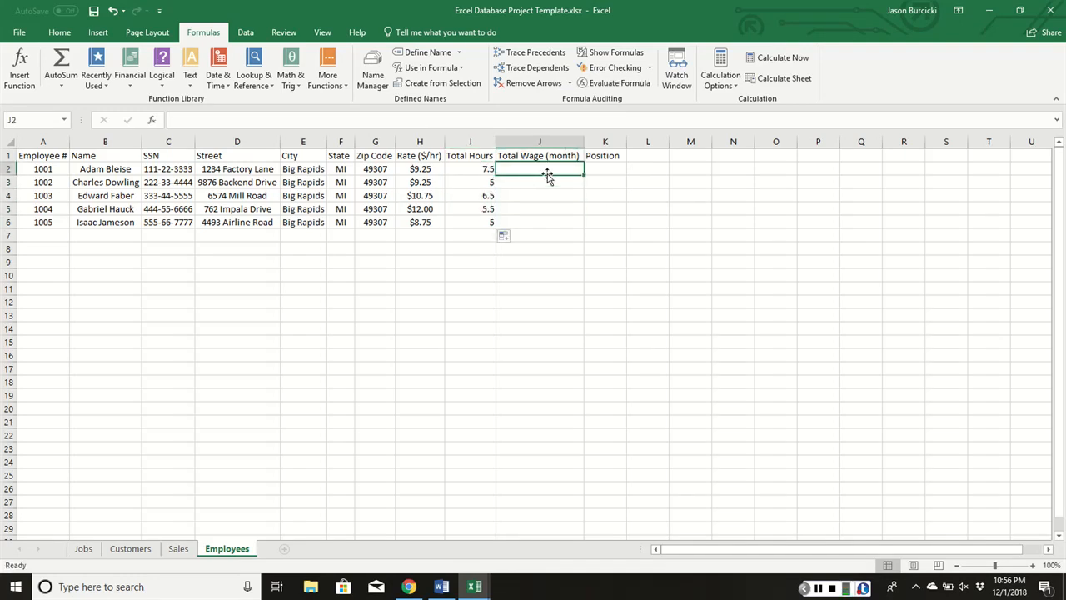
text(=)
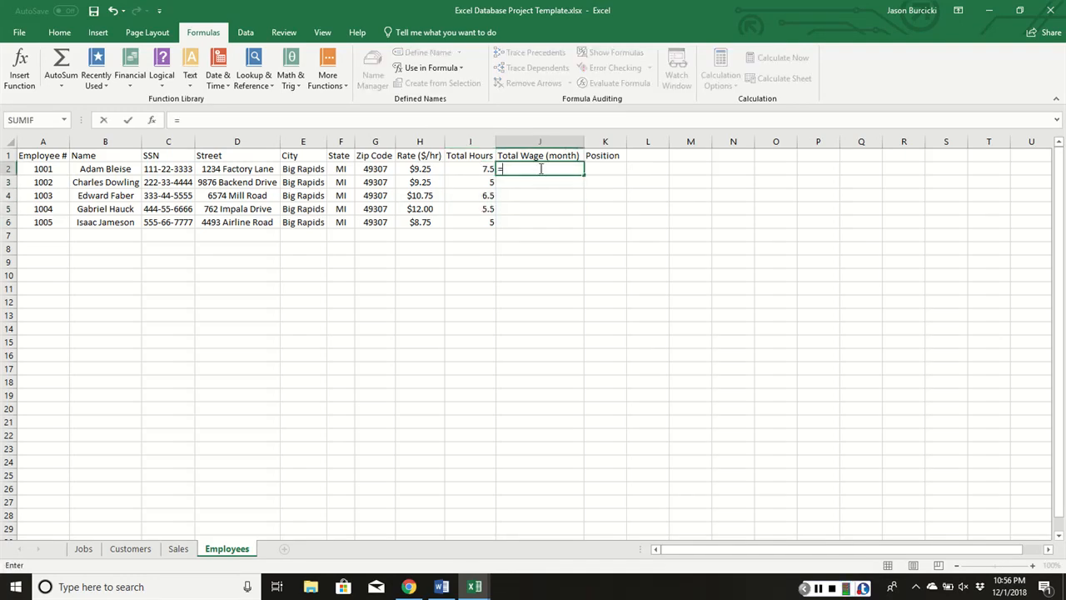
key(Left)
text(*)
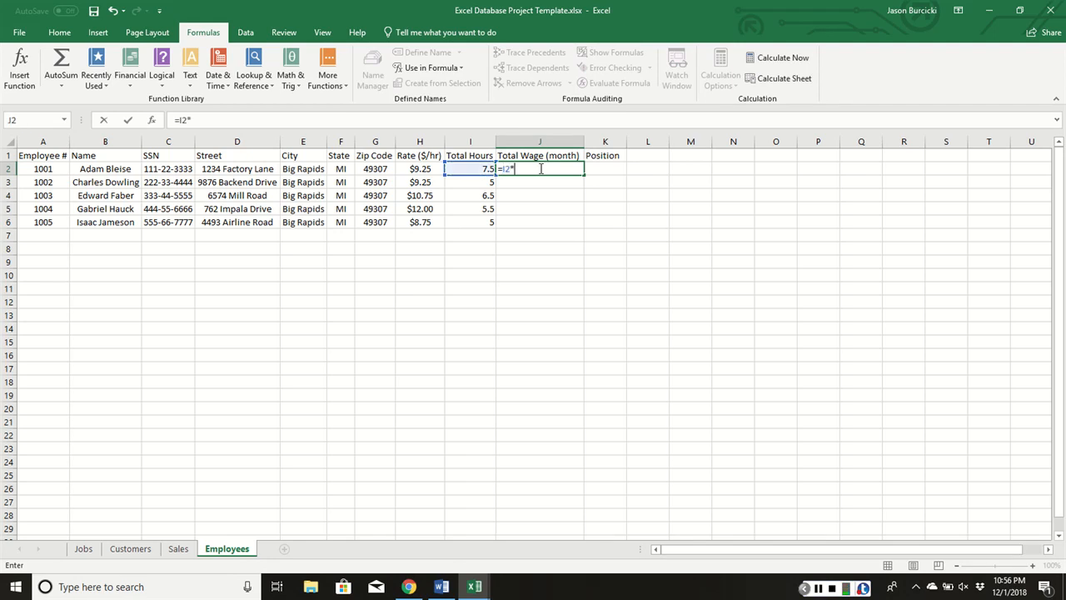
click(418, 168)
key(Return)
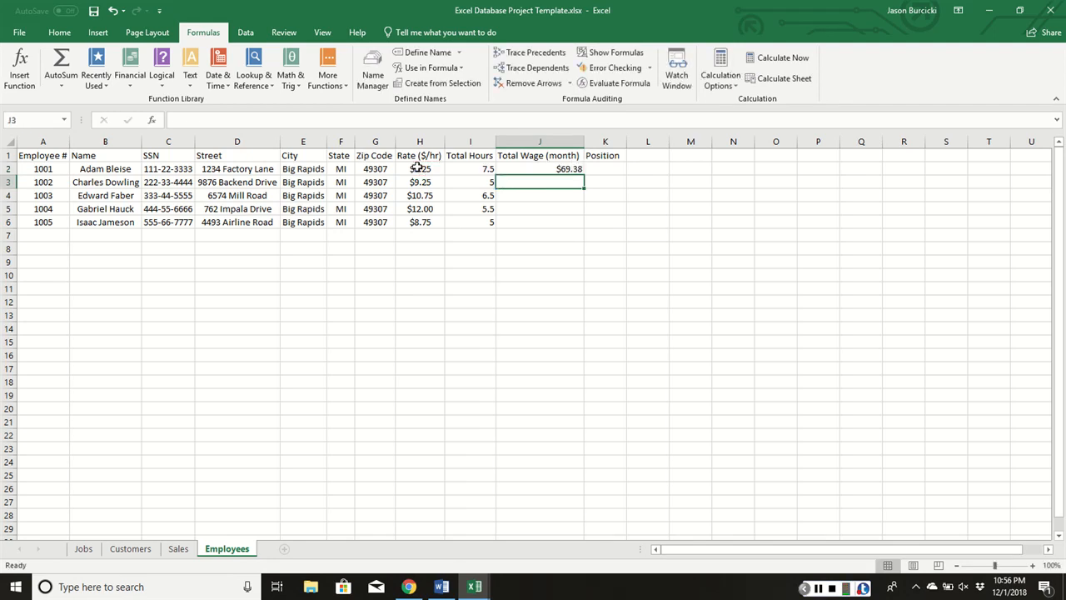
click(530, 169)
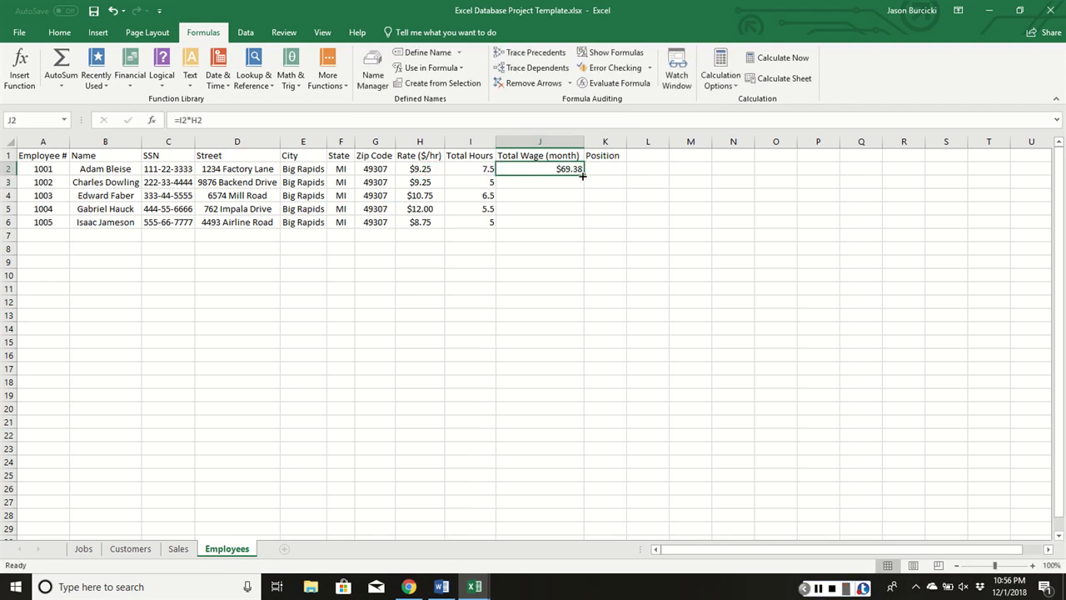
drag(583, 175, 585, 226)
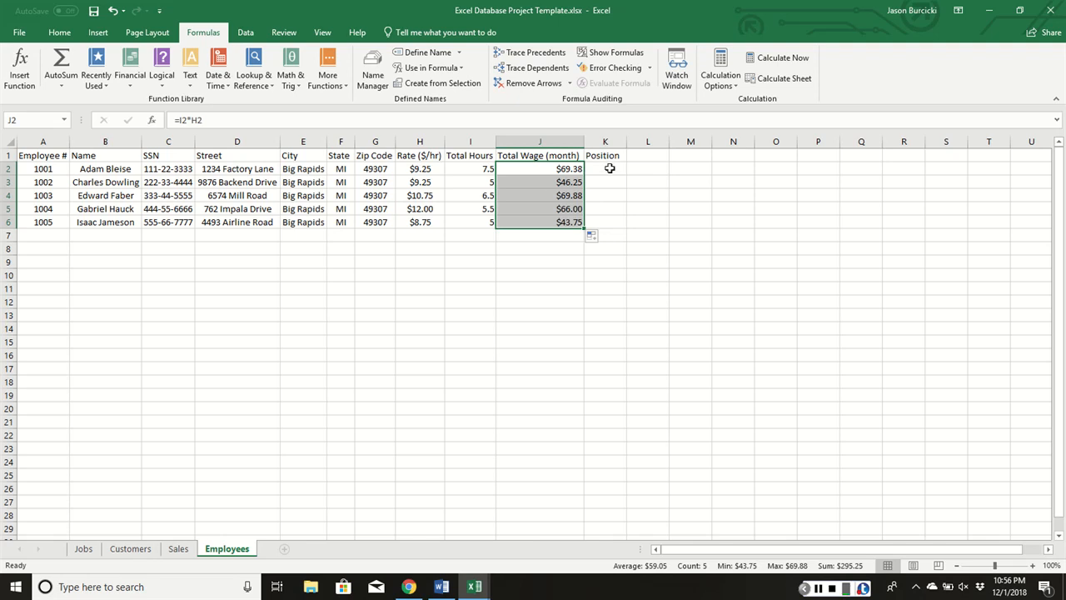
click(610, 168)
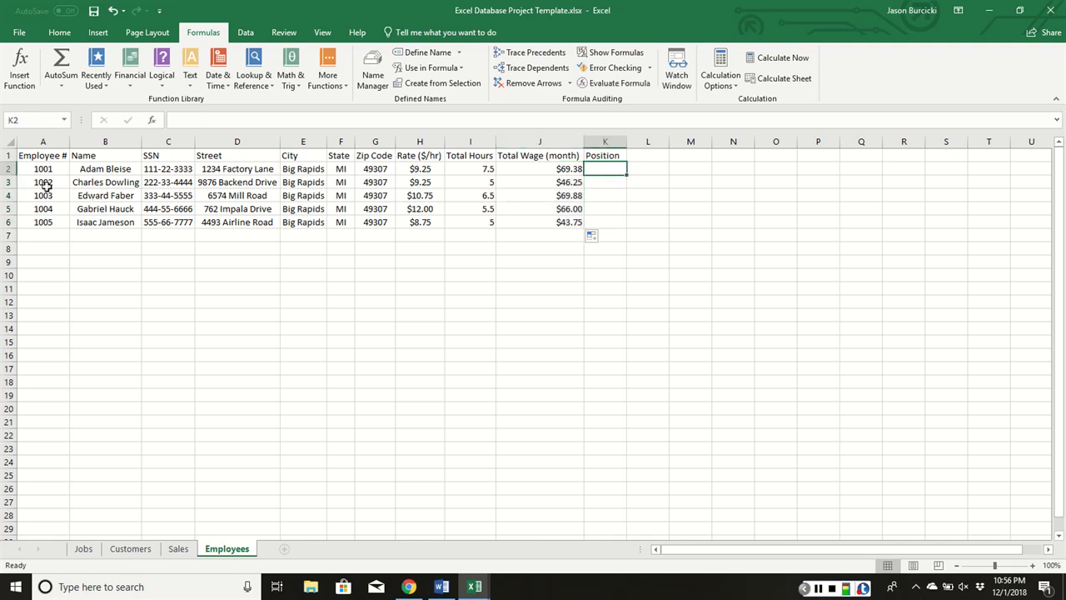
click(88, 172)
click(94, 183)
click(95, 197)
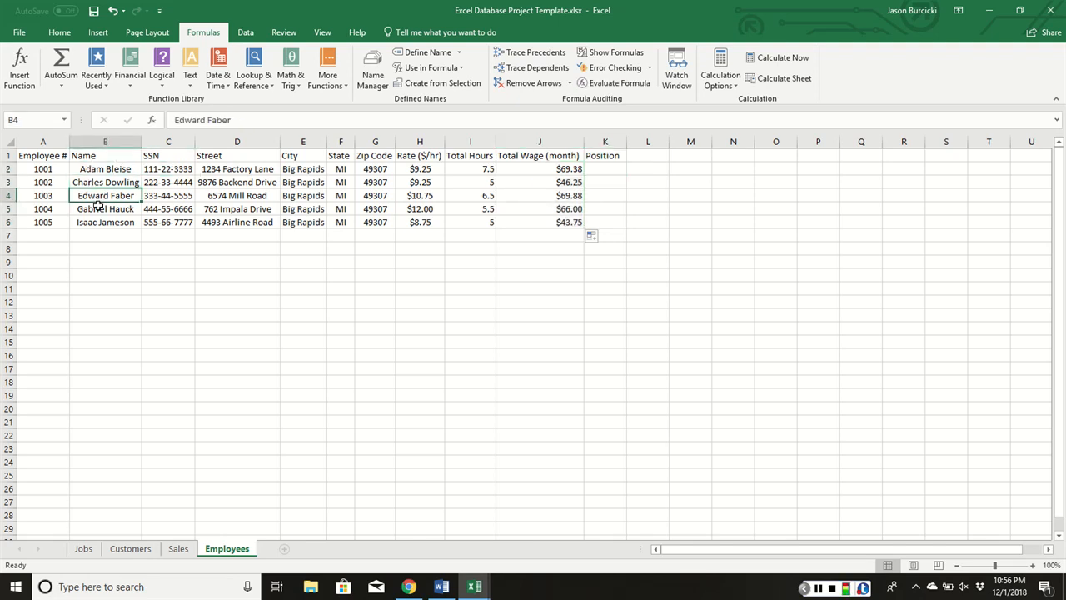
click(96, 210)
click(98, 223)
- Copy the job descriptions in B2:B6 of the Jobs sheet into the Position column of the Employees sheet, starting at K2
click(83, 548)
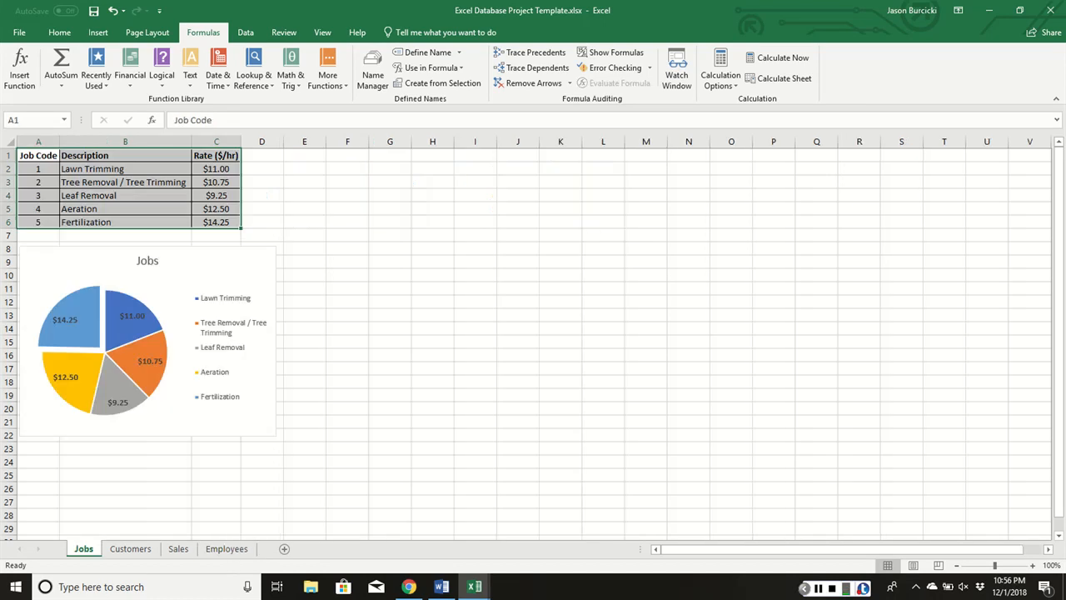
click(100, 200)
click(112, 170)
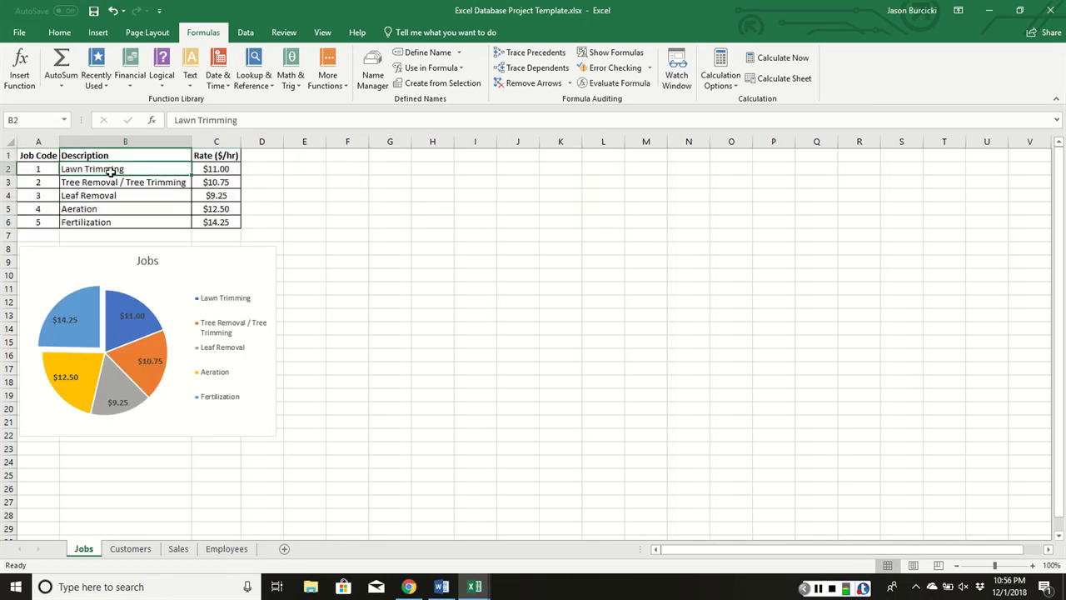
drag(110, 169, 106, 233)
key(ctrl+c)
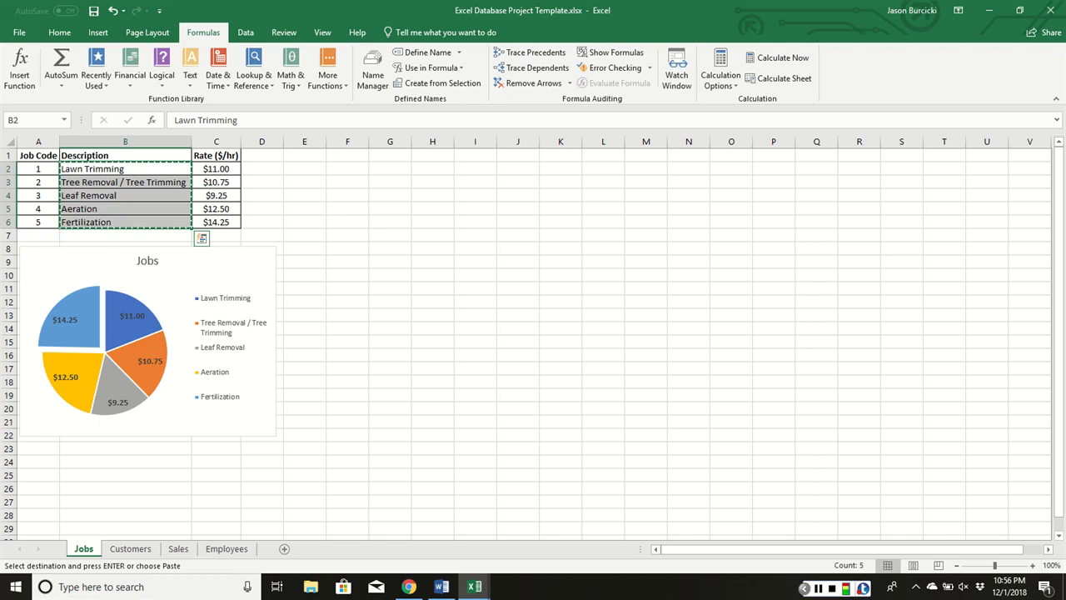
click(226, 548)
click(599, 173)
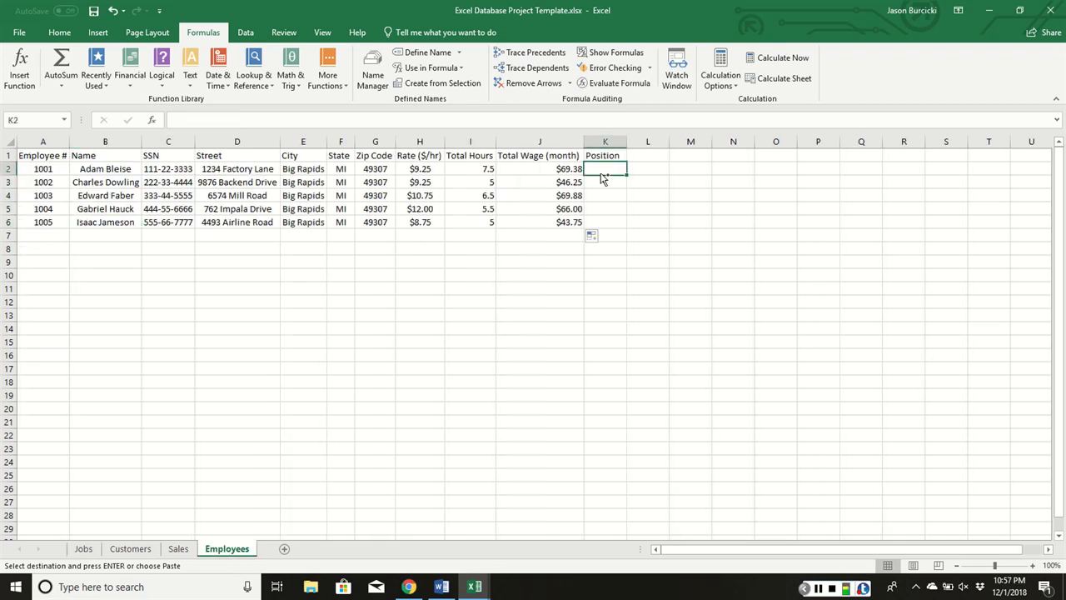
key(ctrl+v)
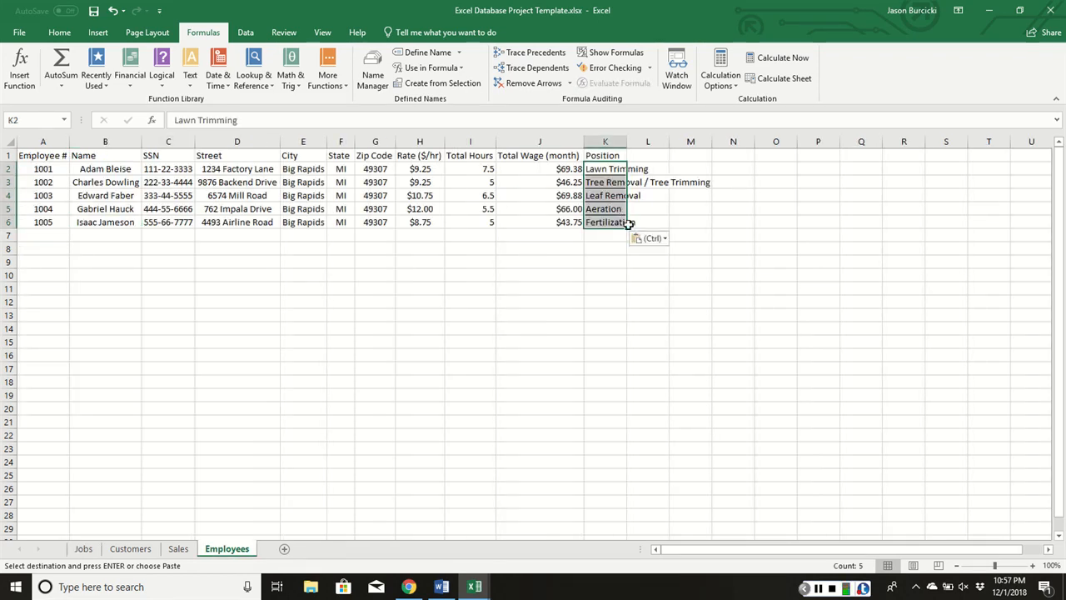
- Remove the borders from the positions in K2:K6 and AutoFit the width of column K
click(672, 195)
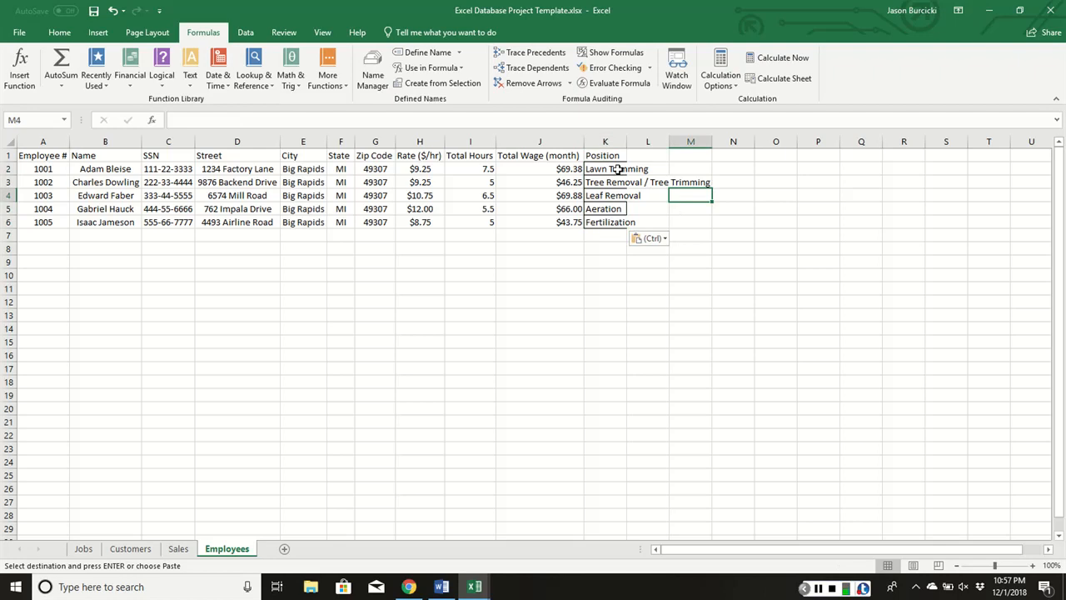
drag(617, 169, 616, 221)
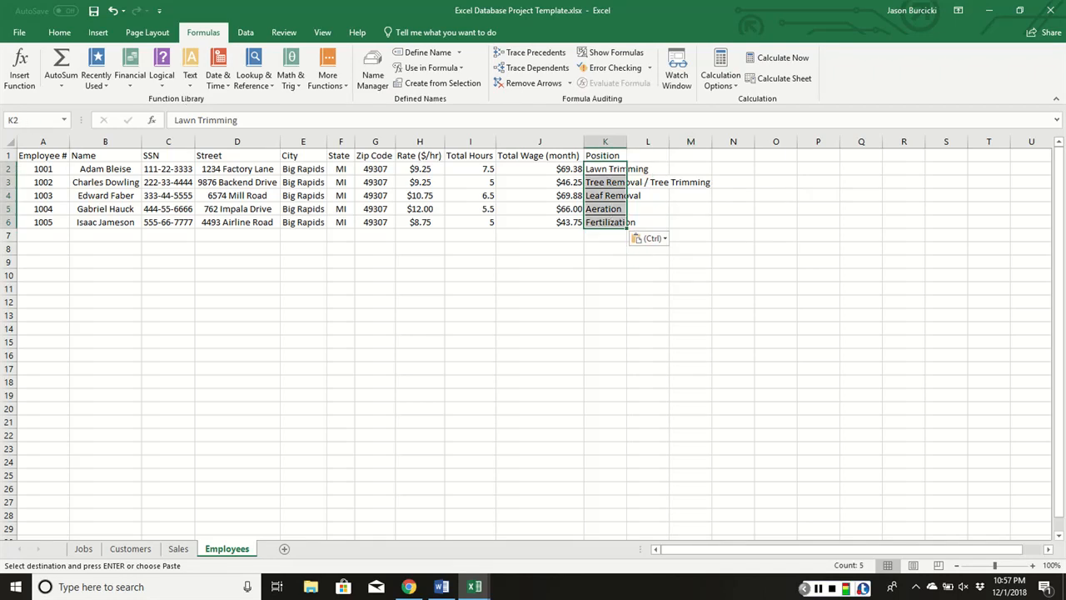
click(59, 32)
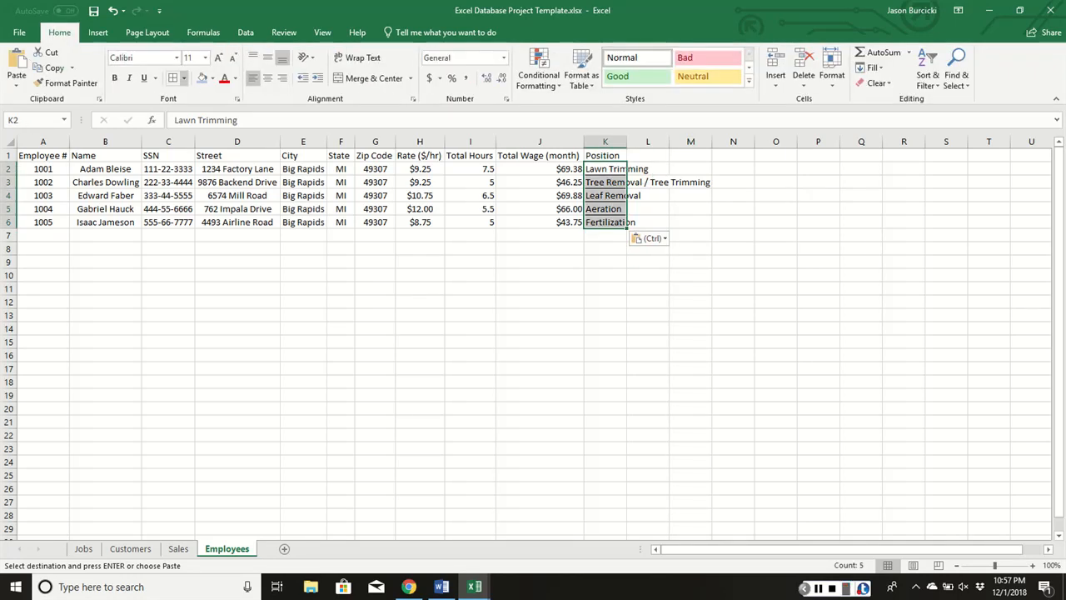
click(184, 77)
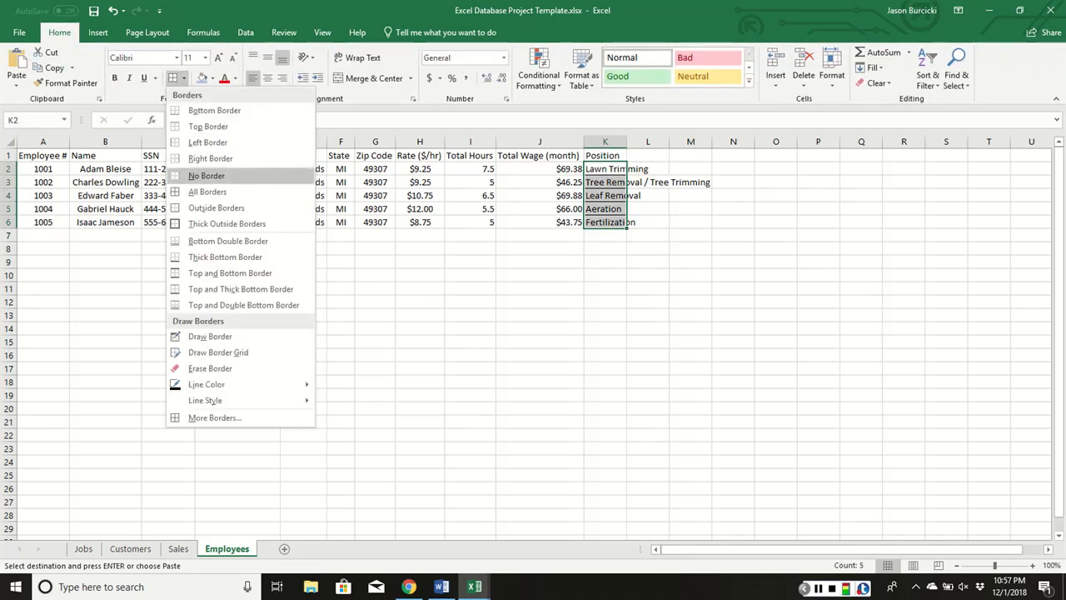
click(207, 176)
click(675, 221)
double_click(626, 142)
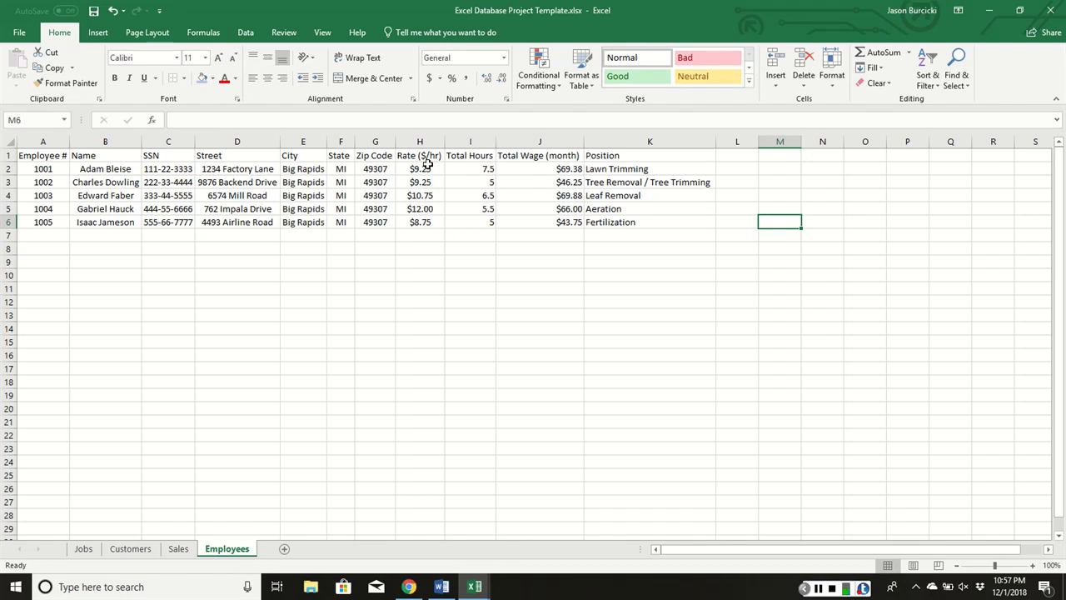
- Add the label Total in H7 and sum the Total Hours in I7 and the Total Wage in J7
click(422, 235)
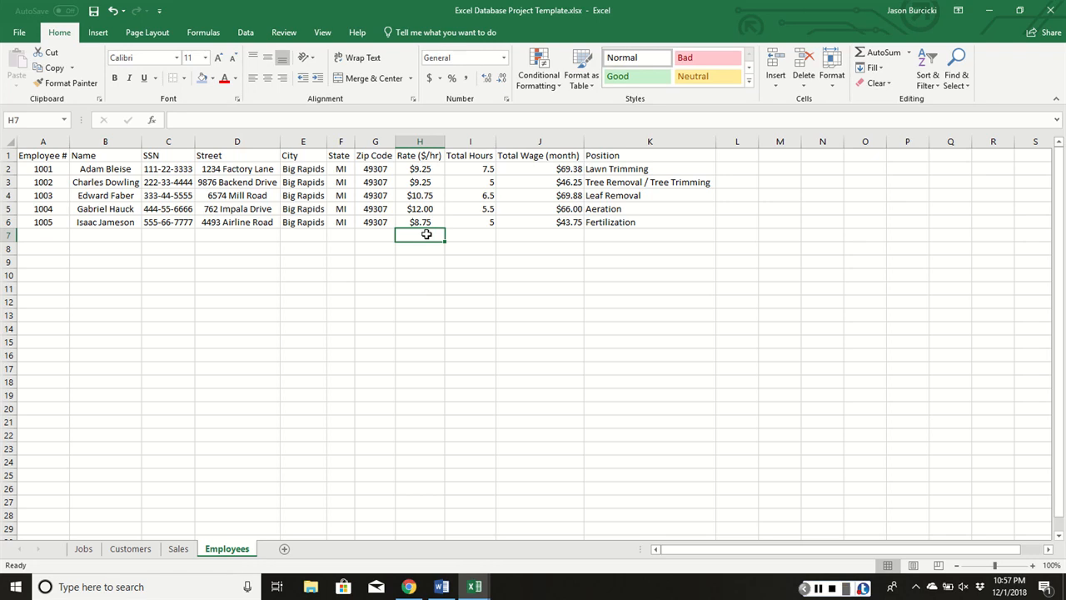
text(Total)
key(Tab)
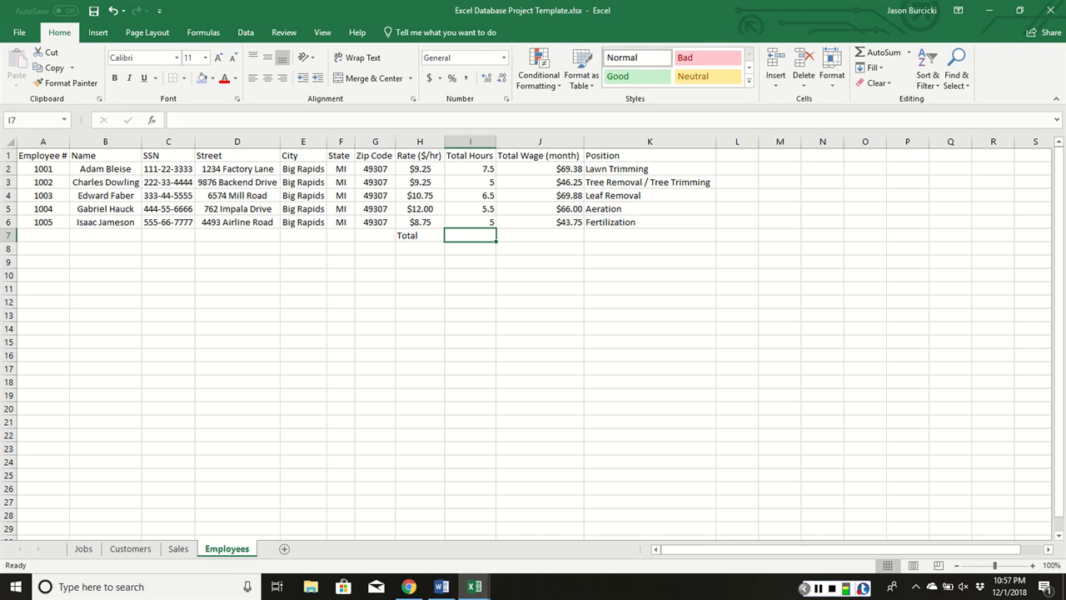
click(878, 52)
key(Return)
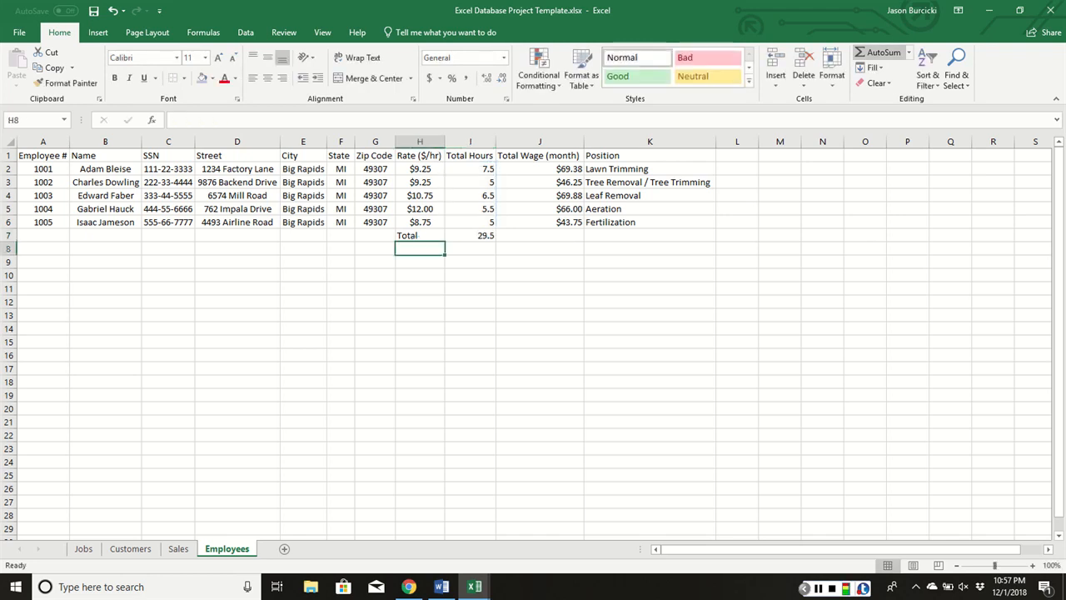
click(556, 235)
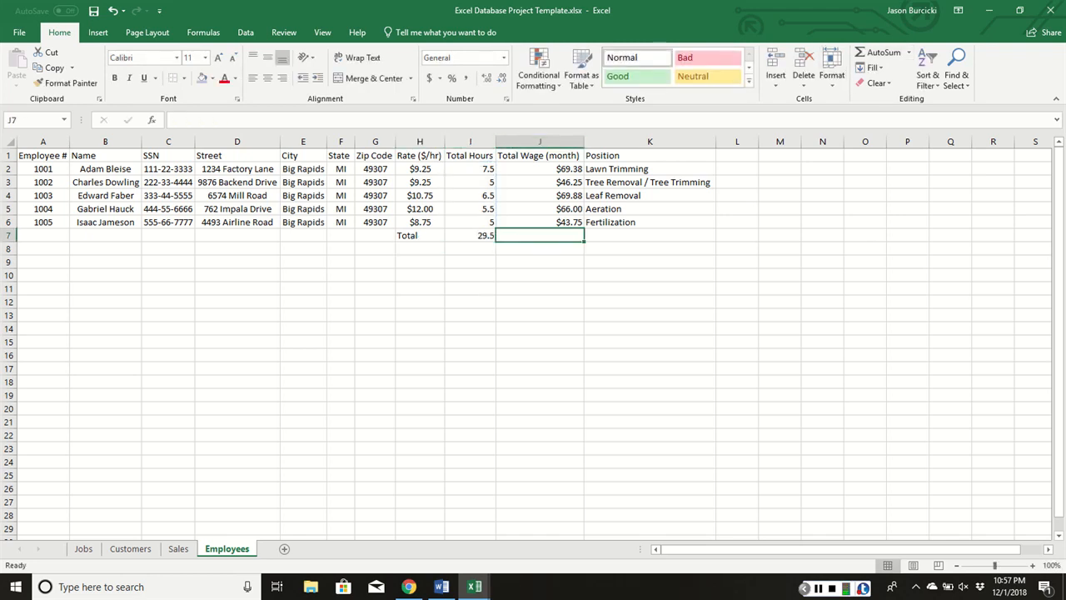
click(878, 52)
key(Return)
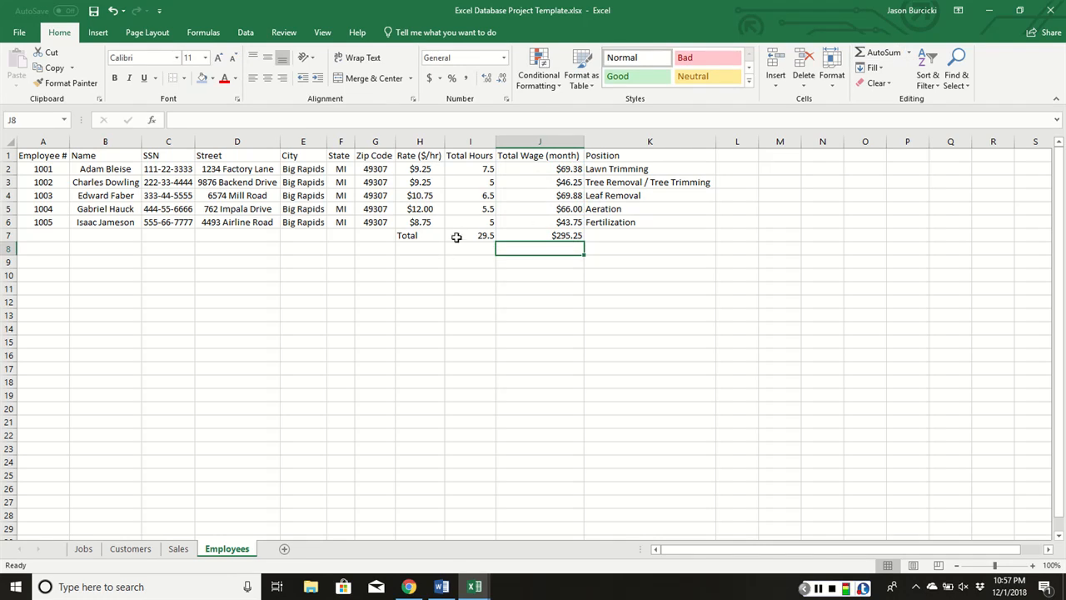
- Shade the total cells I7:J7 with the light blue fill color
drag(466, 237, 531, 236)
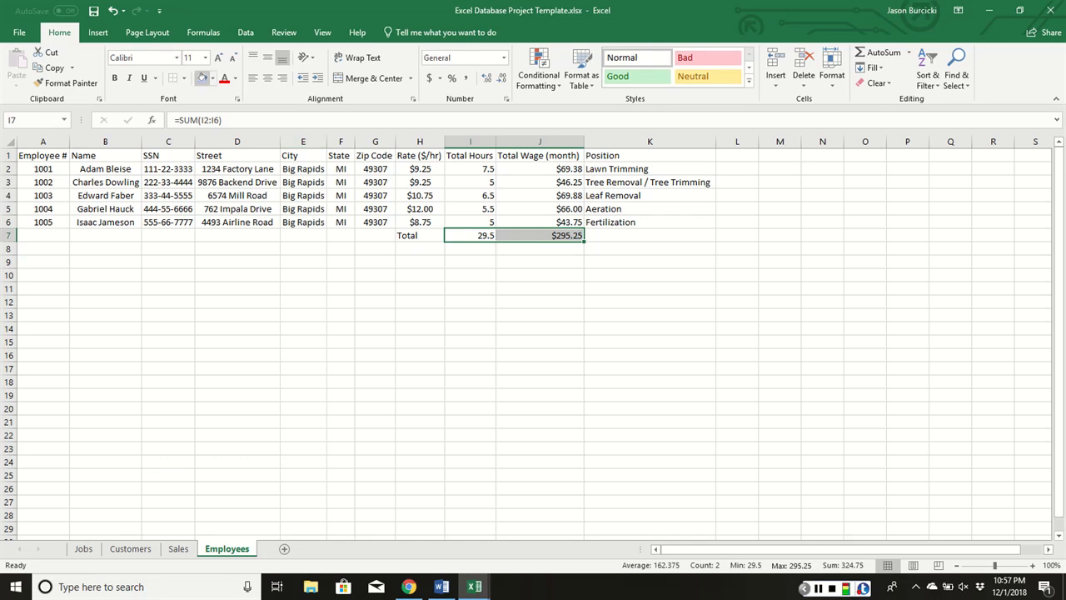
click(203, 78)
click(592, 317)
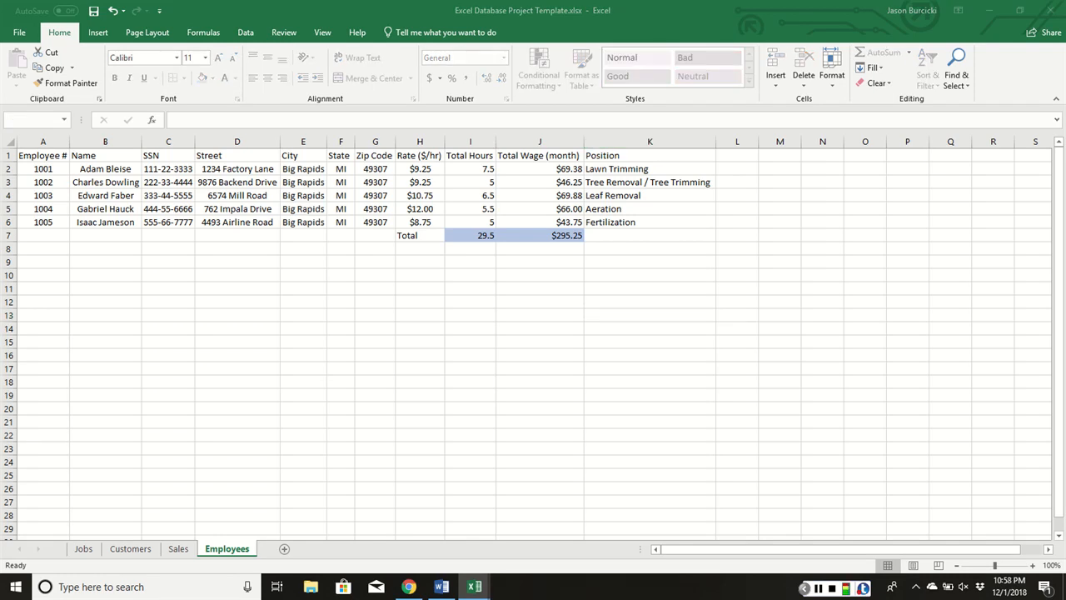
- Insert a 2-D pie chart from the employee names in B2:B6 and the Total Hours in I2:I6
scroll(261, 312, down, 1)
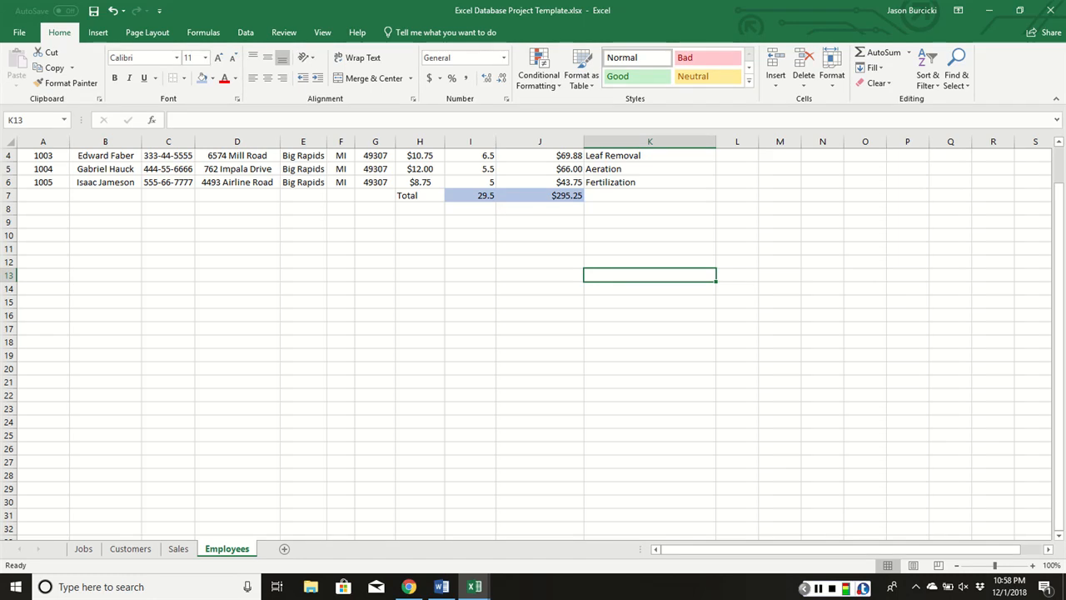
click(163, 232)
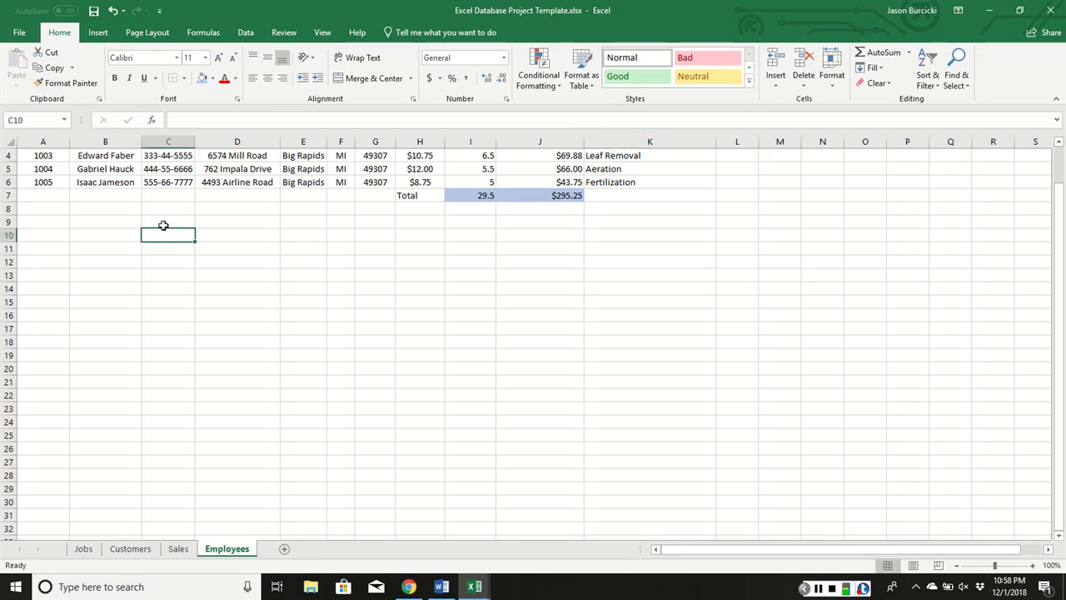
scroll(162, 226, up, 1)
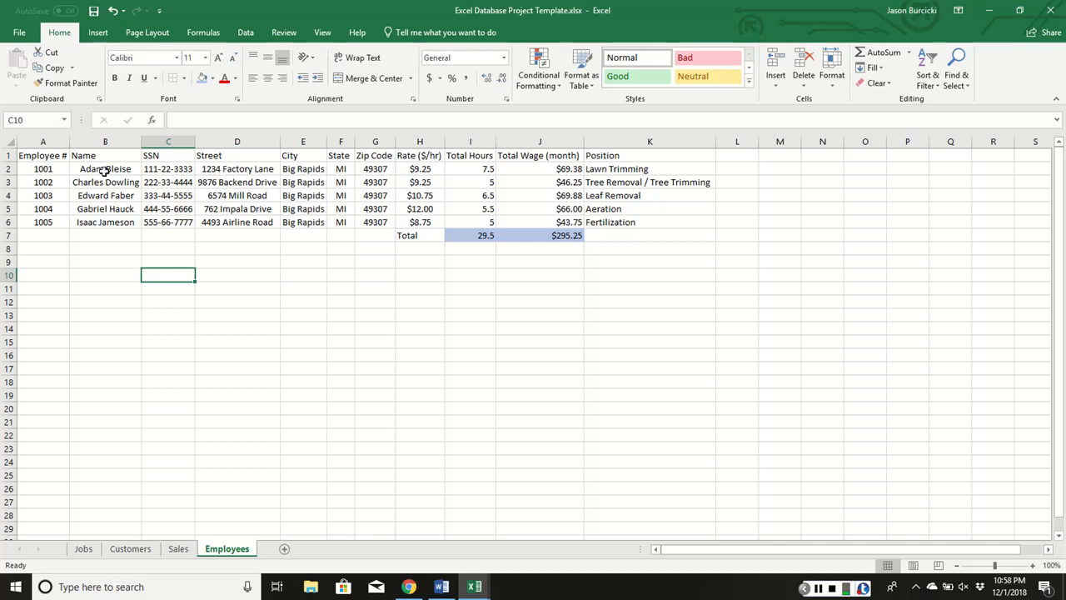
drag(104, 170, 110, 223)
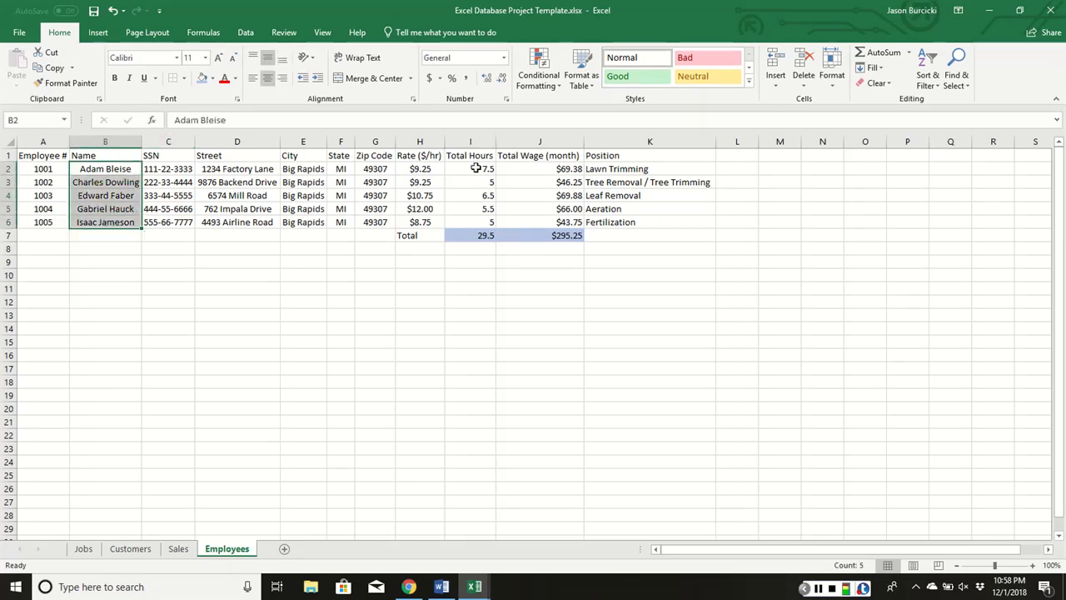
drag(476, 168, 467, 222)
click(98, 32)
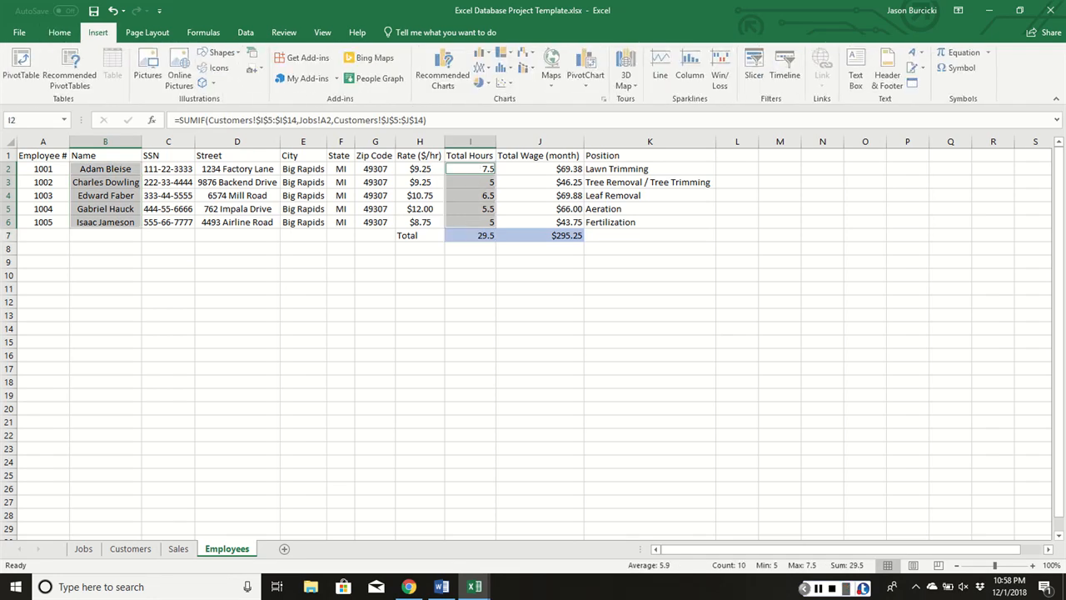
click(481, 82)
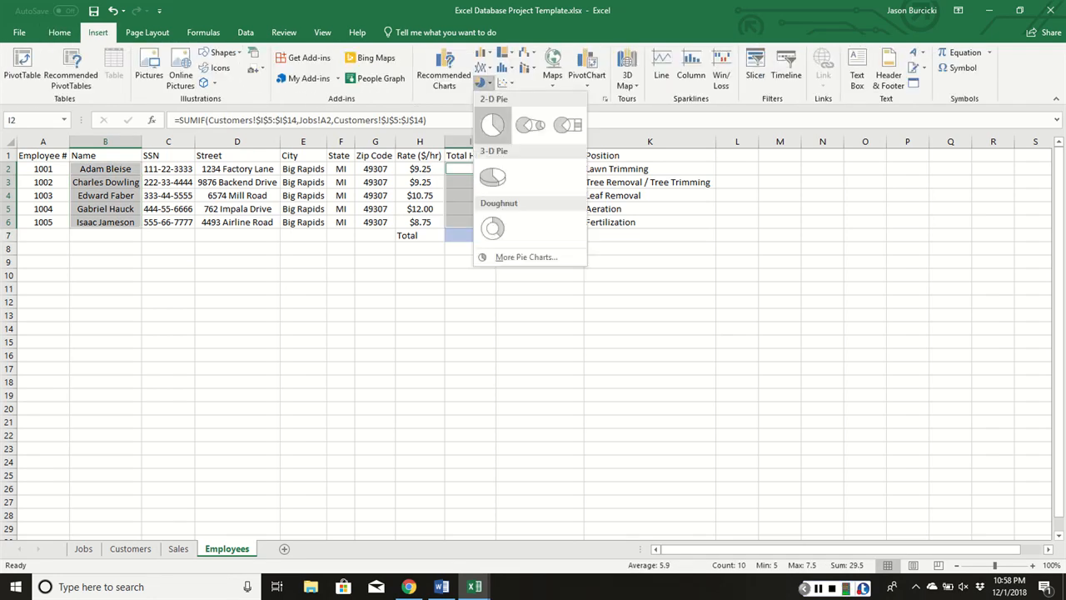
click(487, 122)
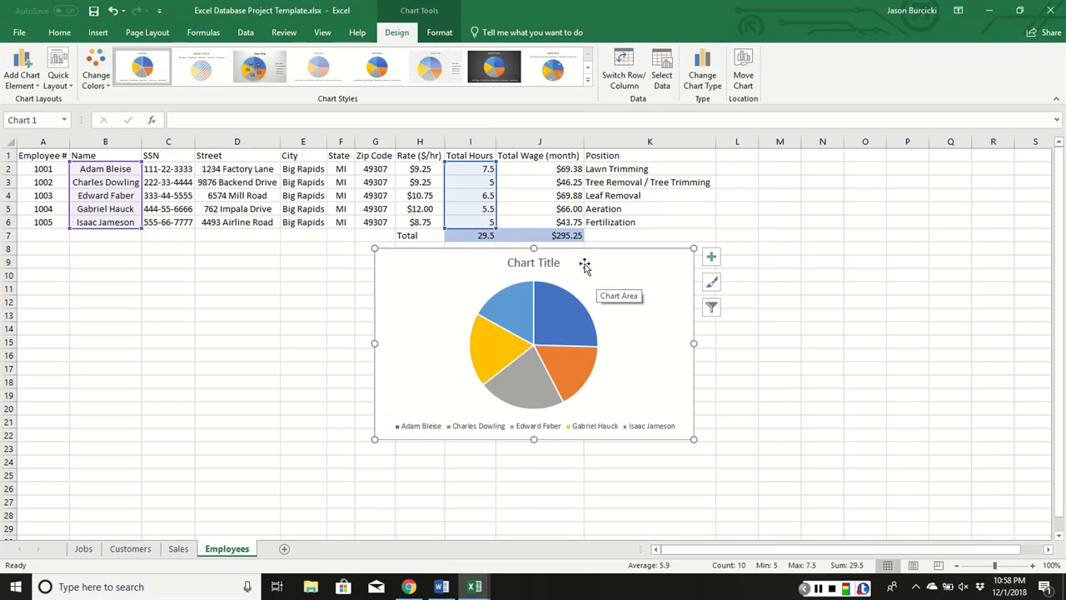
- Apply the gray gradient chart style with percentage labels to the pie chart and title it Employee Time (hrs)
click(587, 80)
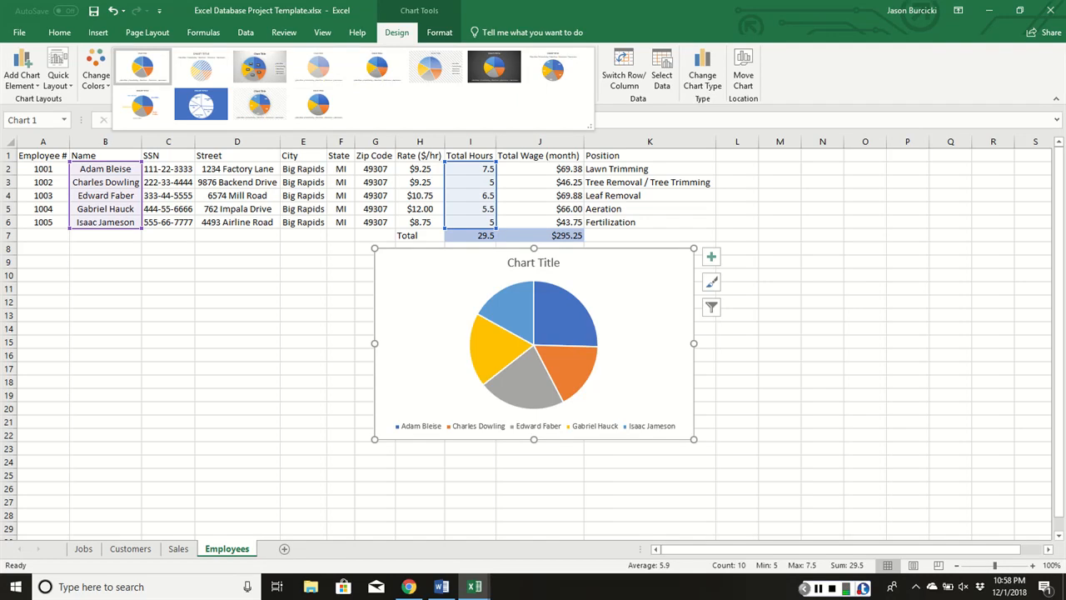
click(260, 67)
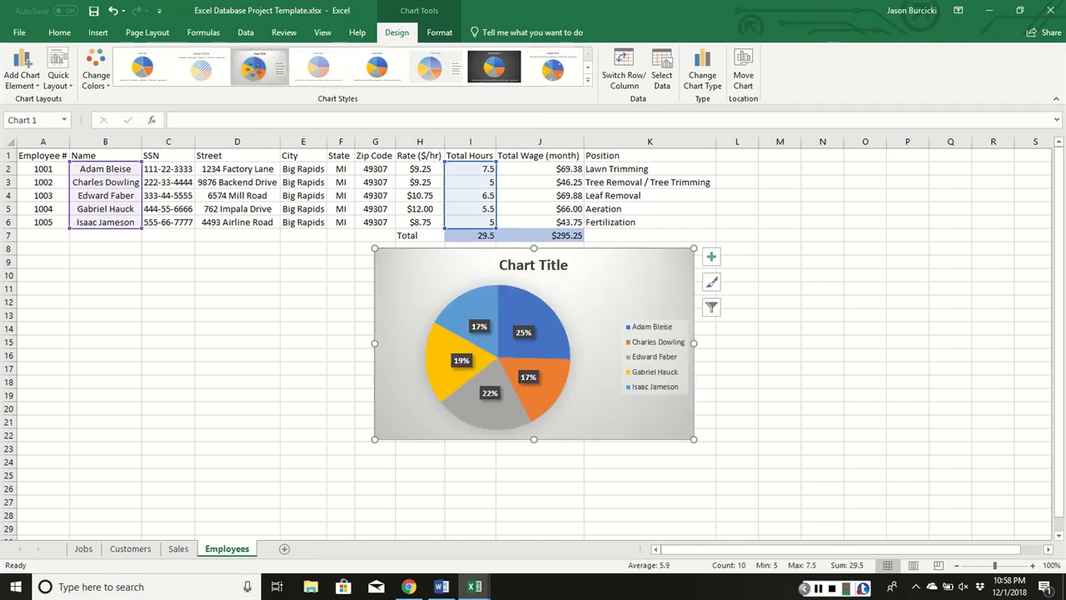
click(523, 265)
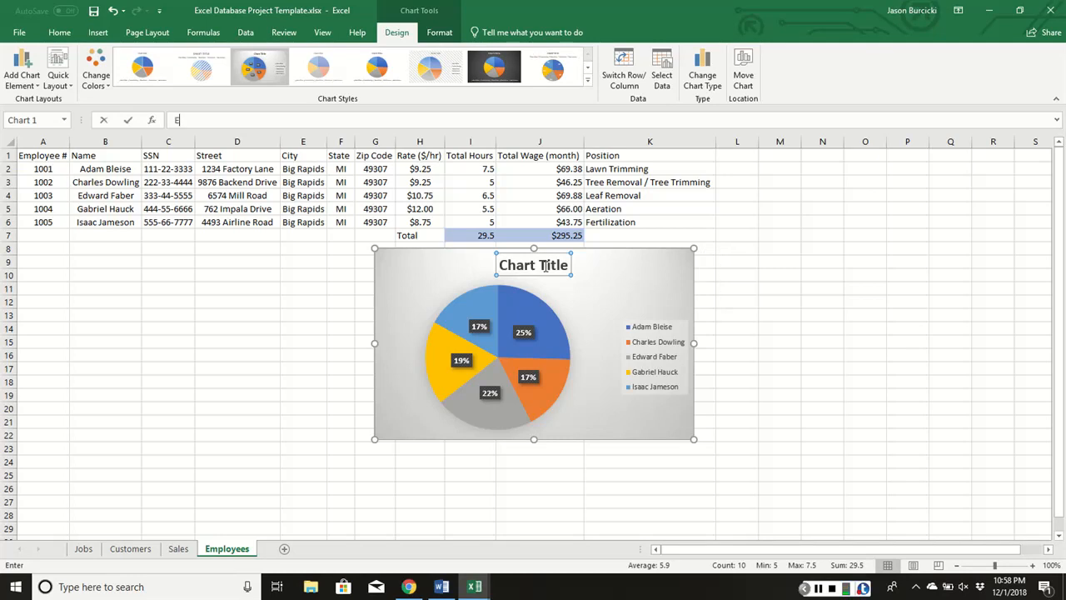
text(Emplo)
key(BackSpace)
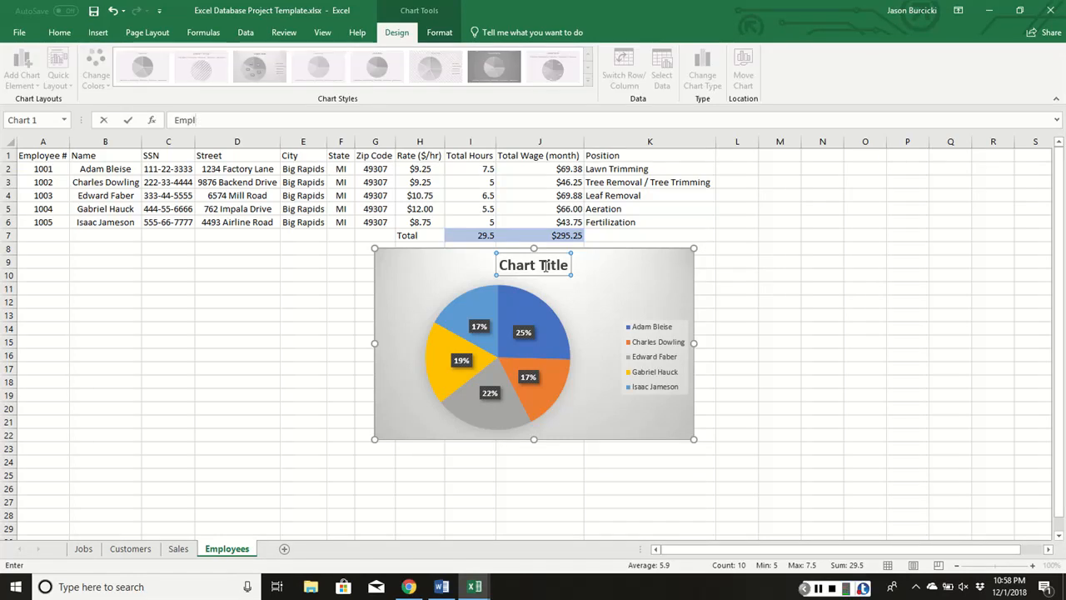
text(oyee Time (hrs)
key(Return)
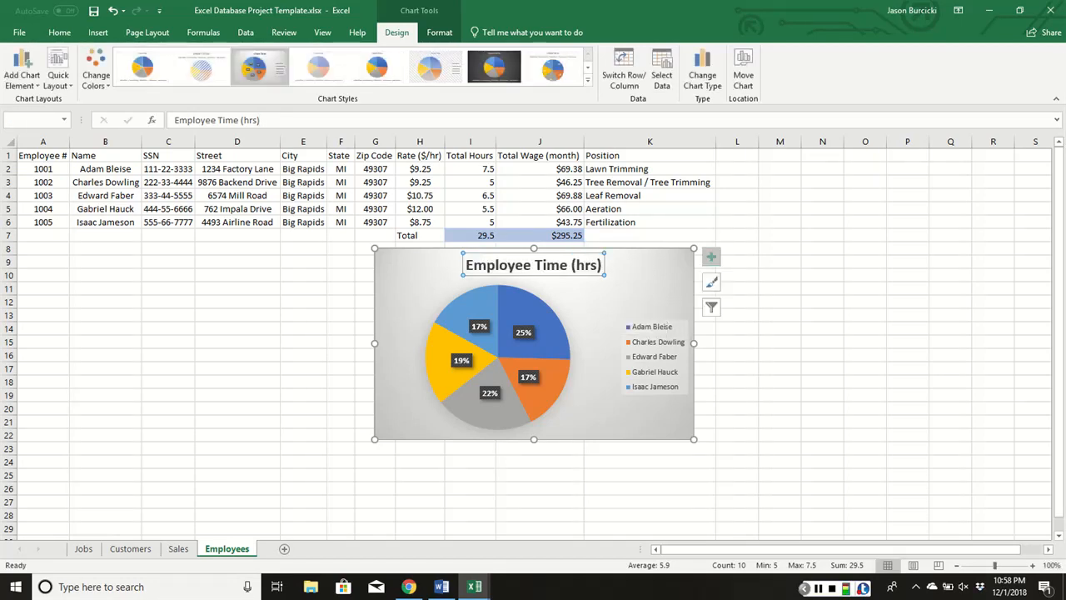
- Set the pie chart's legend position to Right and deselect the chart
click(711, 256)
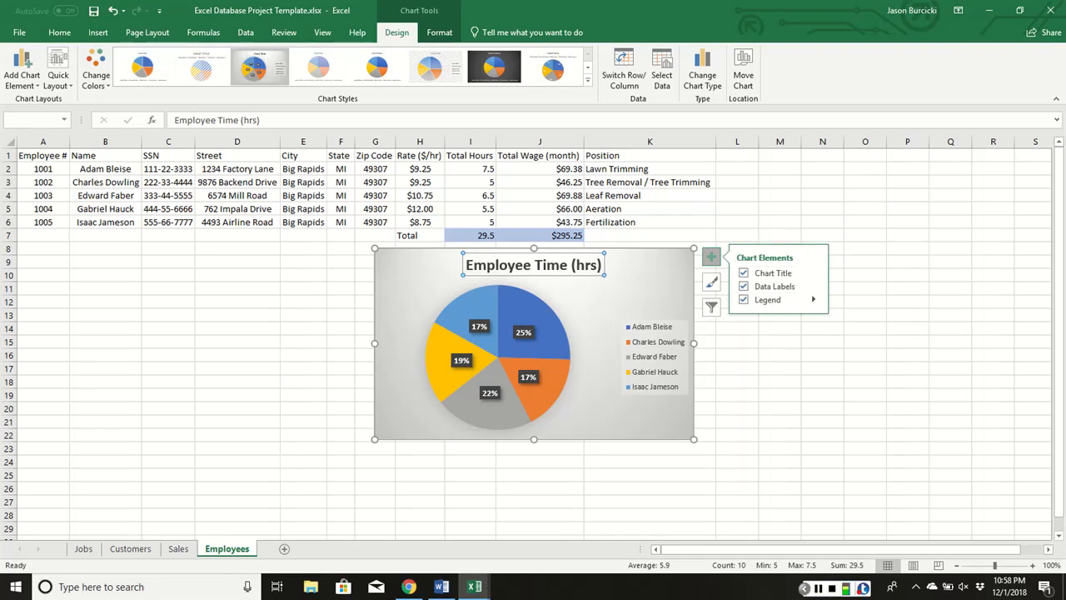
click(814, 300)
click(865, 303)
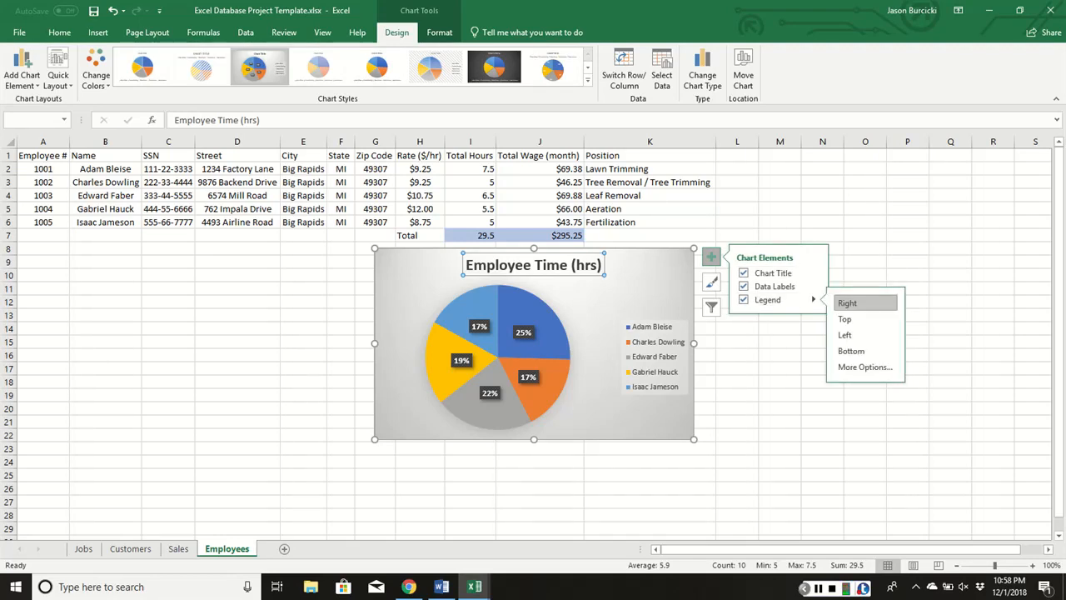
click(545, 316)
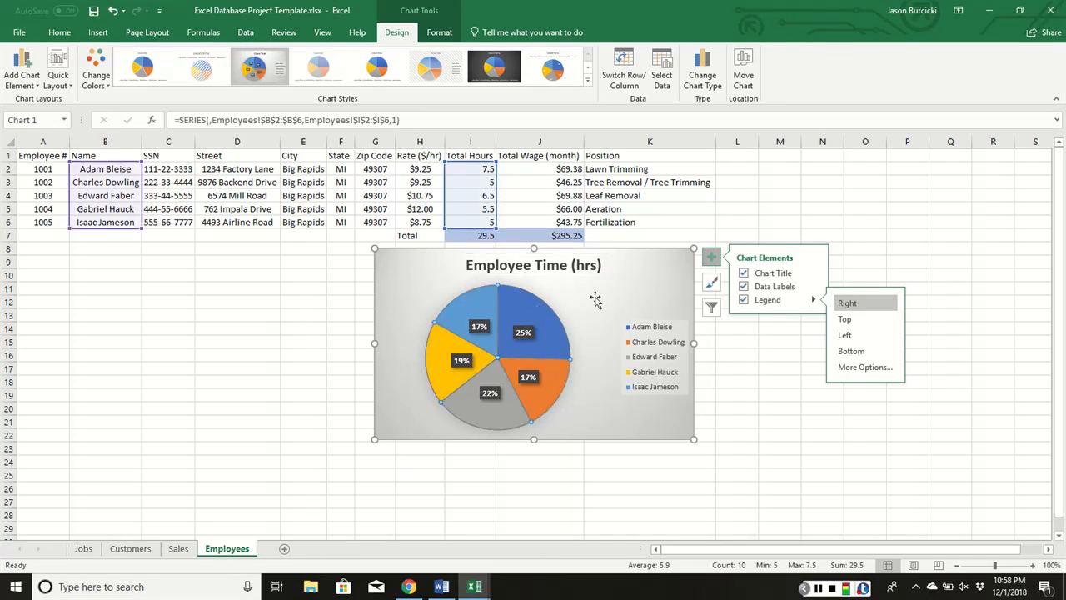
click(635, 281)
key(Escape)
key(Escape)
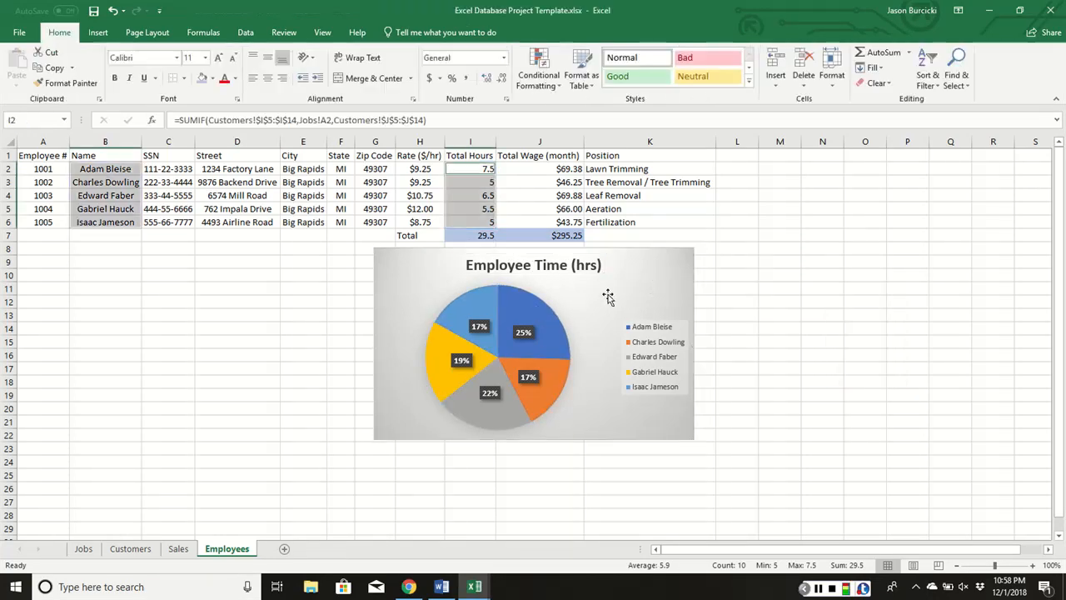
- Set the pie chart's data labels to the Inside End position
click(554, 320)
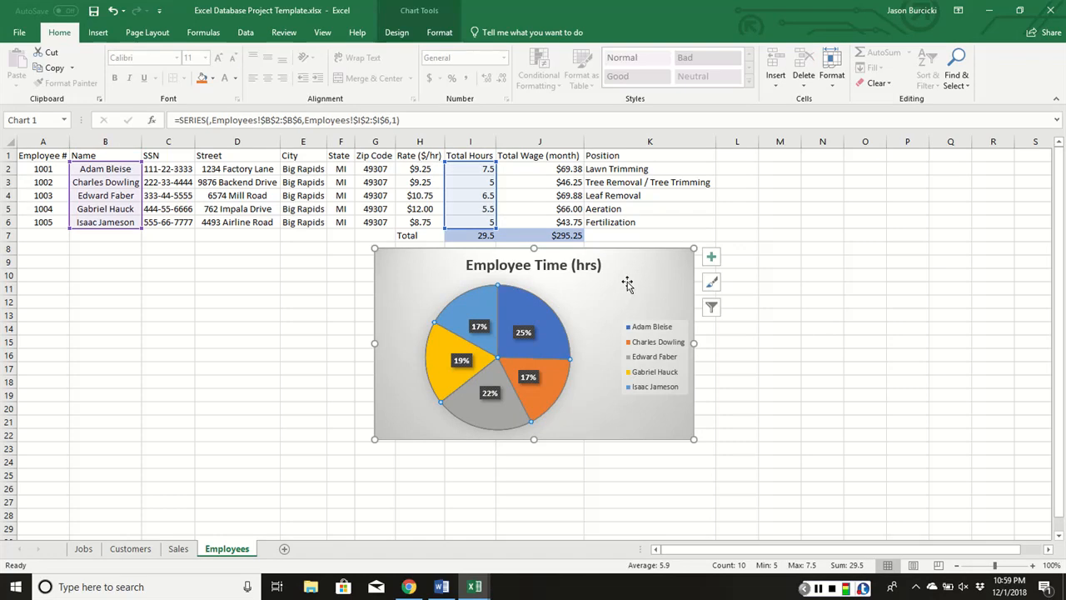
click(710, 256)
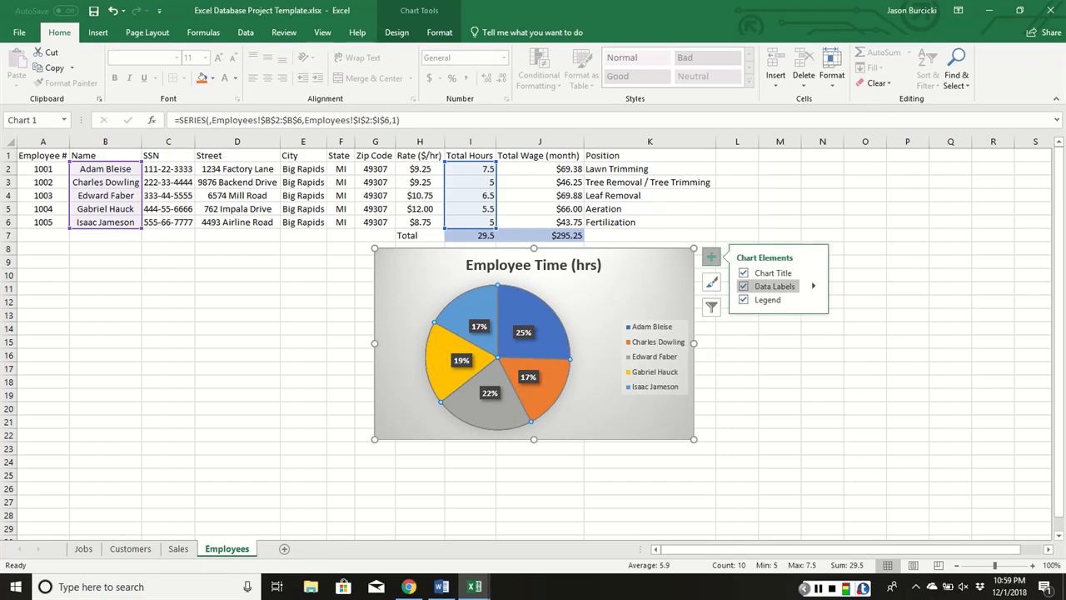
click(814, 285)
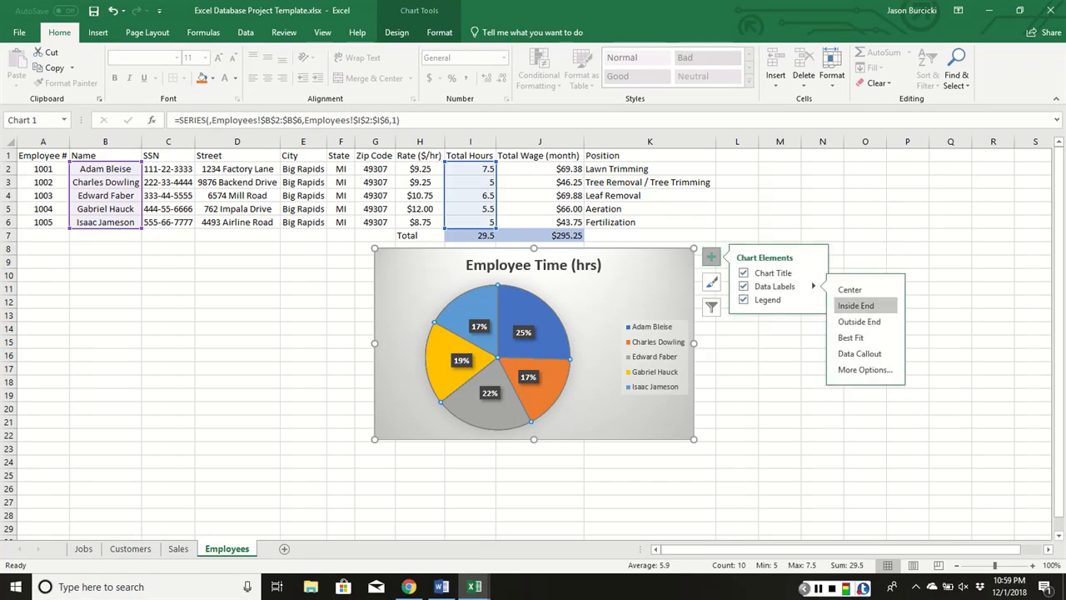
click(856, 306)
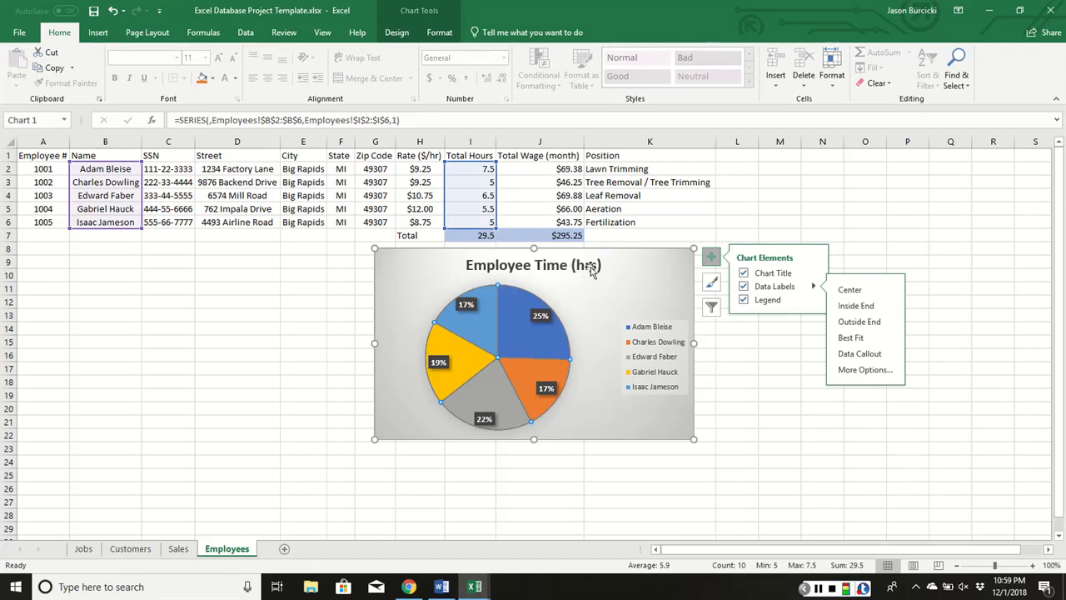
- Move the pie chart below the employee table and shrink it slightly to span about C9 to H22
mouse_move(628, 269)
mouse_down()
mouse_move(447, 269)
mouse_move(403, 286)
mouse_up()
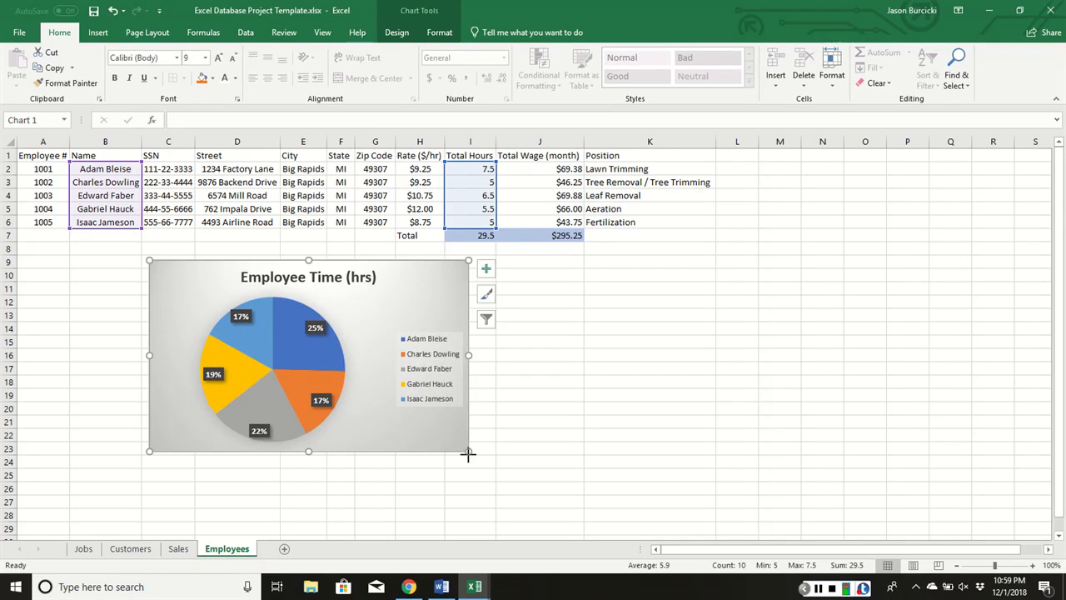
drag(467, 454, 439, 447)
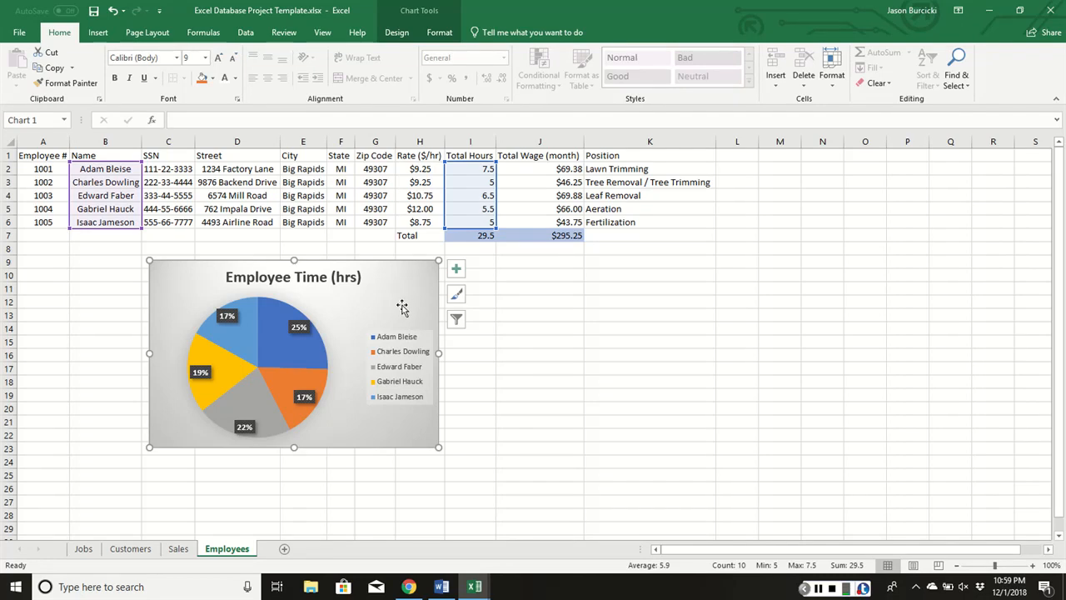
click(675, 289)
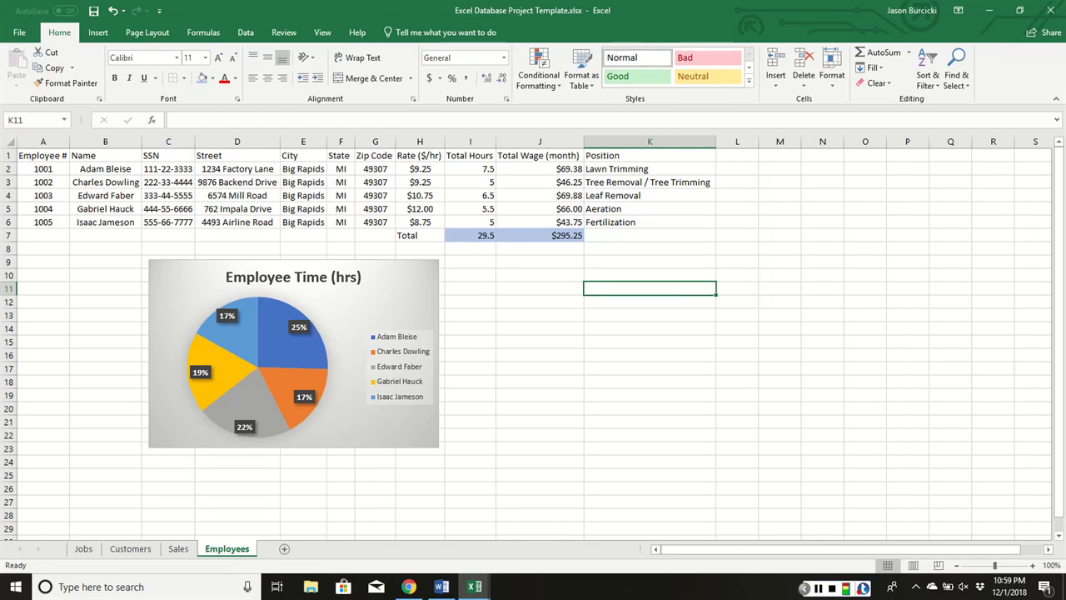
- Save a copy of the workbook to the Desktop, replacing Template in the file name with the student's full name
click(19, 33)
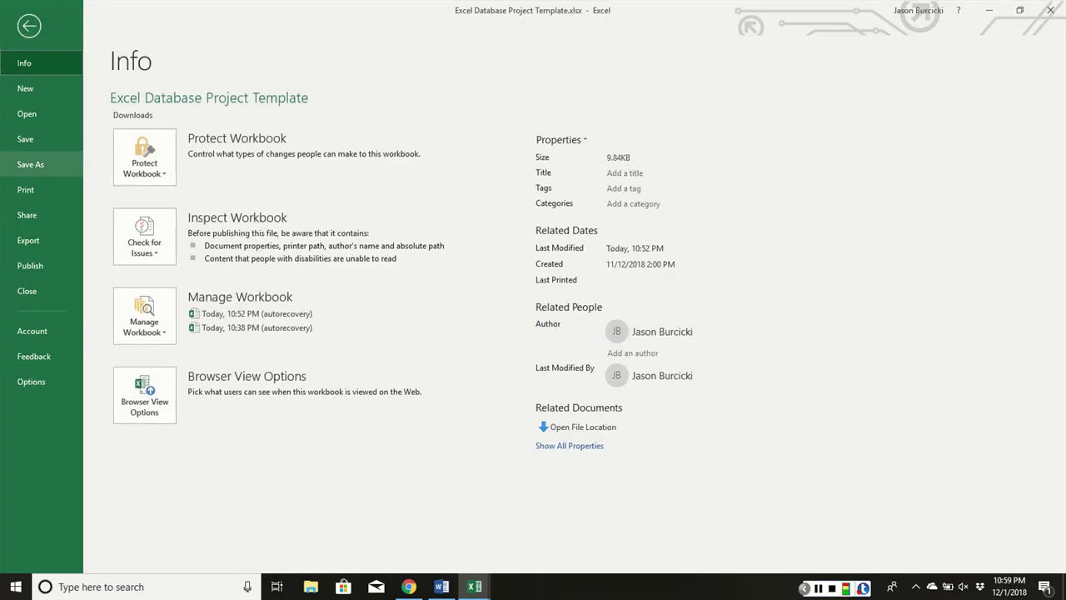
click(30, 164)
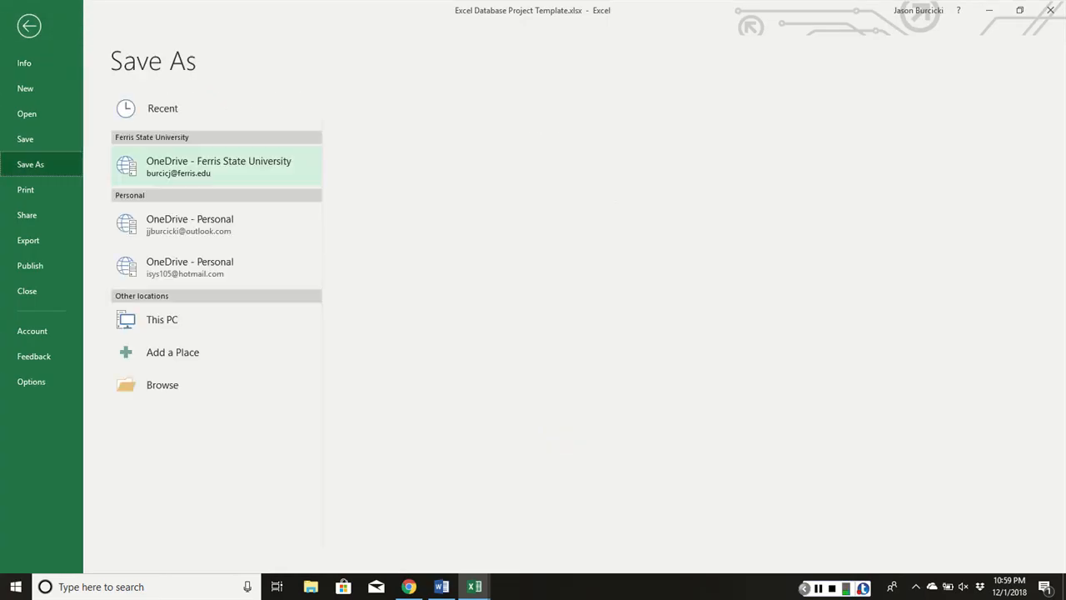
click(162, 384)
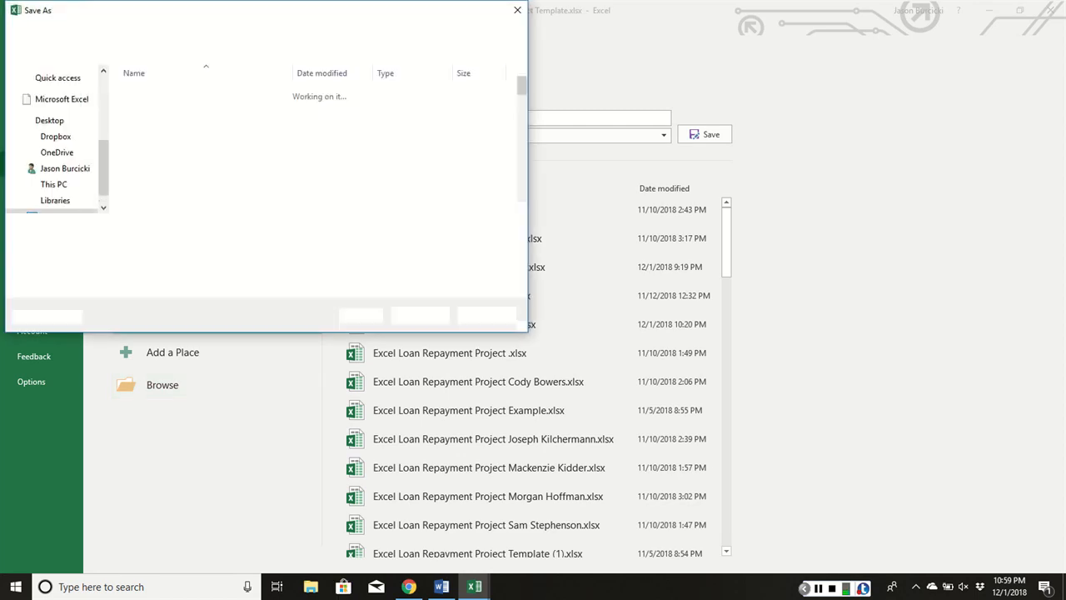
scroll(54, 138, up, 2)
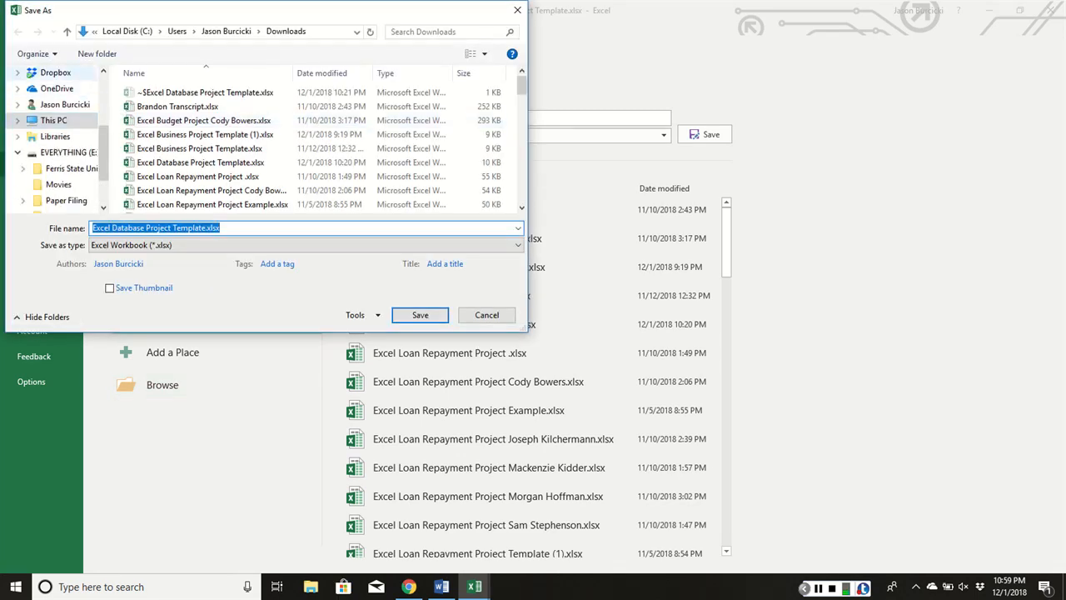
click(49, 78)
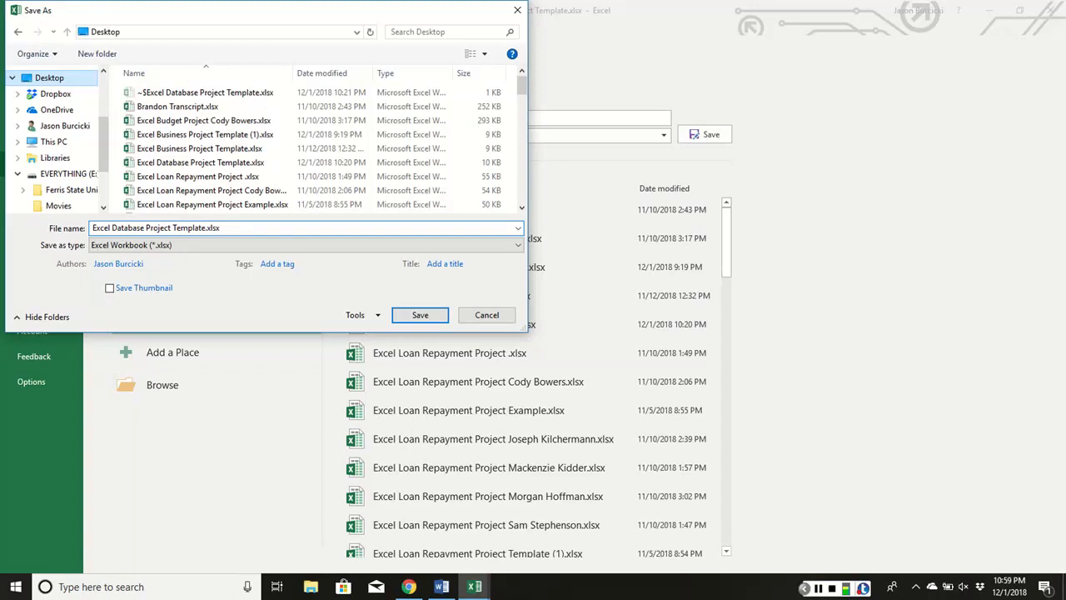
click(237, 228)
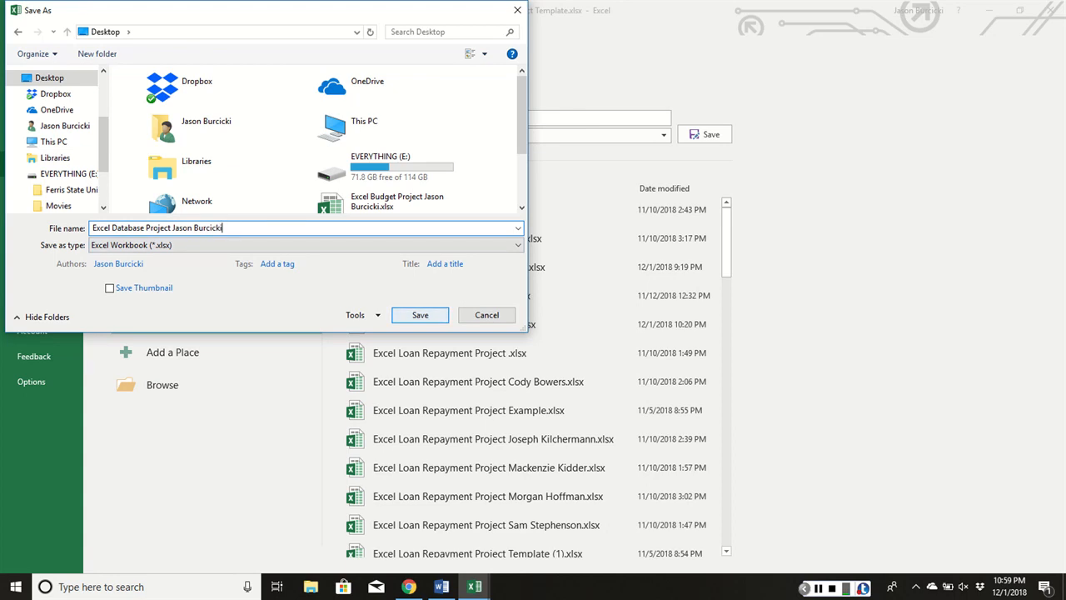
click(420, 315)
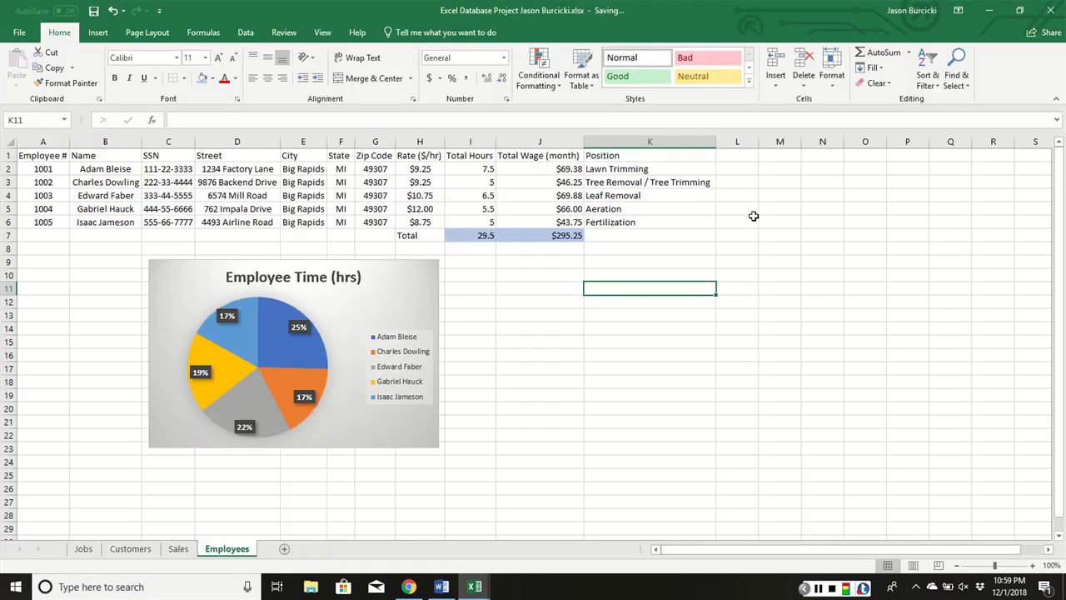